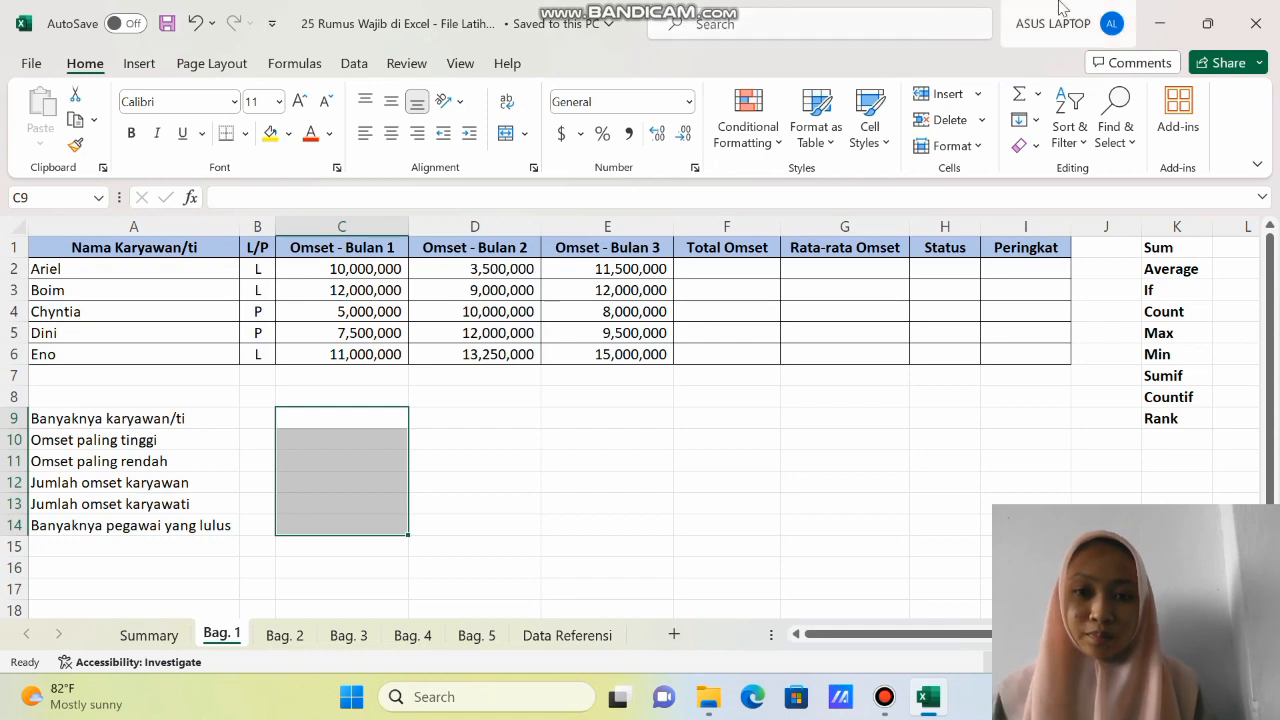
- Calculate Total Omset in F2 with =SUM(C2:E2) and fill the formula down to F6
left_click(744, 264)
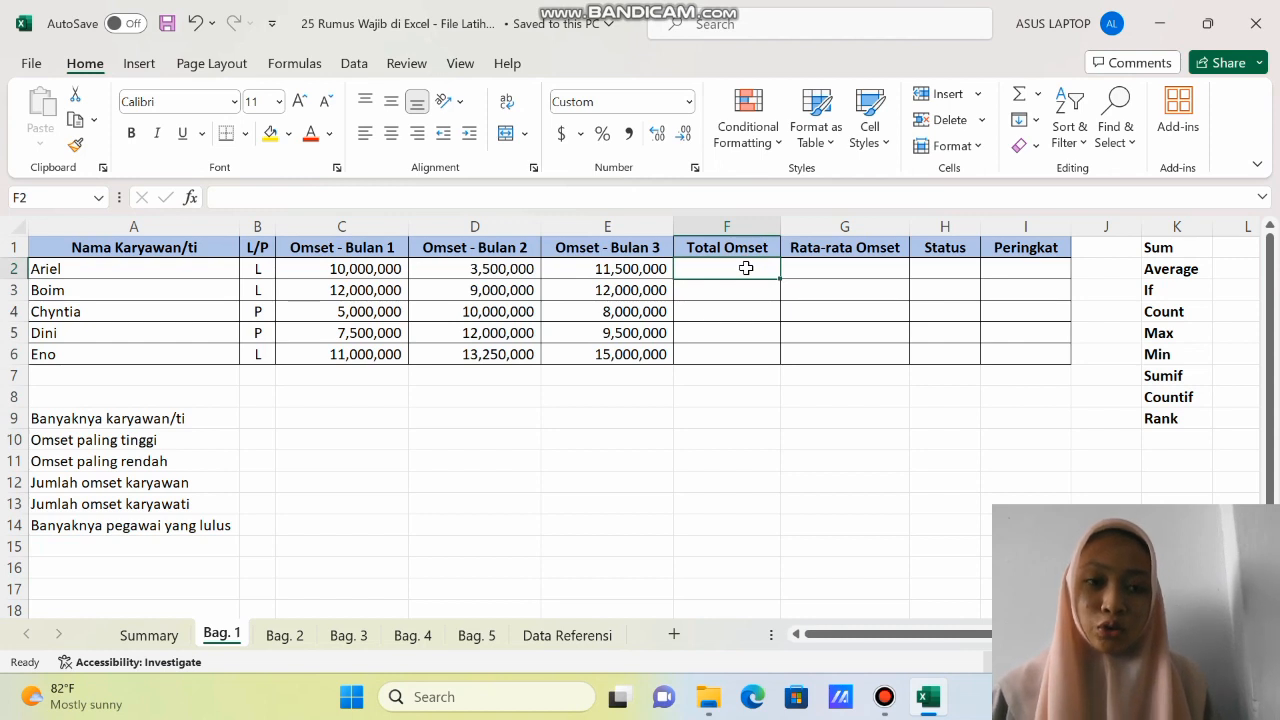
type("=")
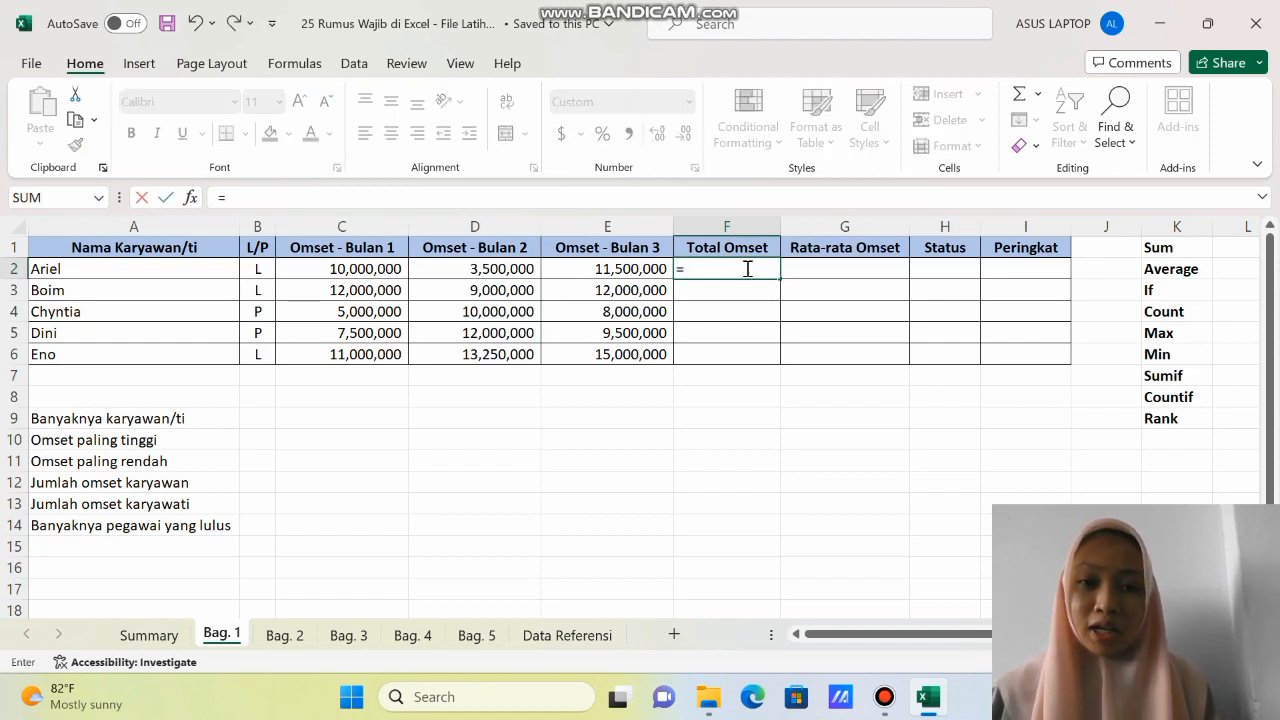
type("sum")
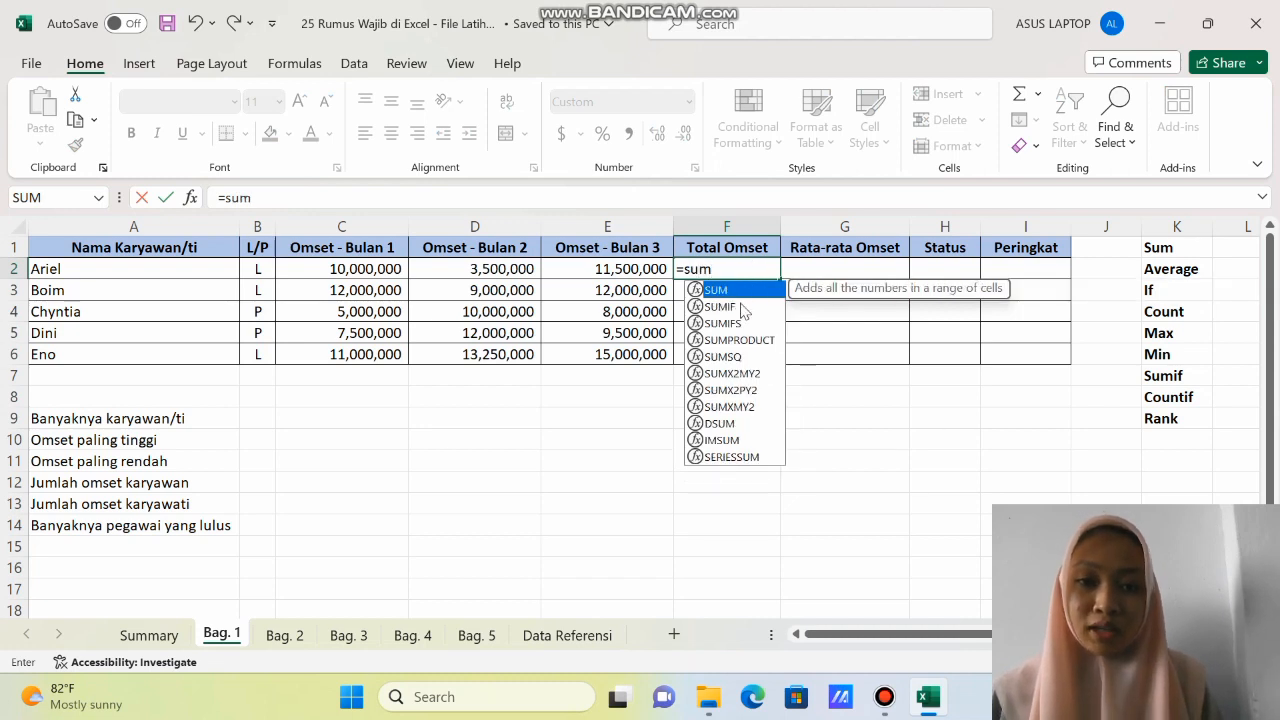
double_click(743, 290)
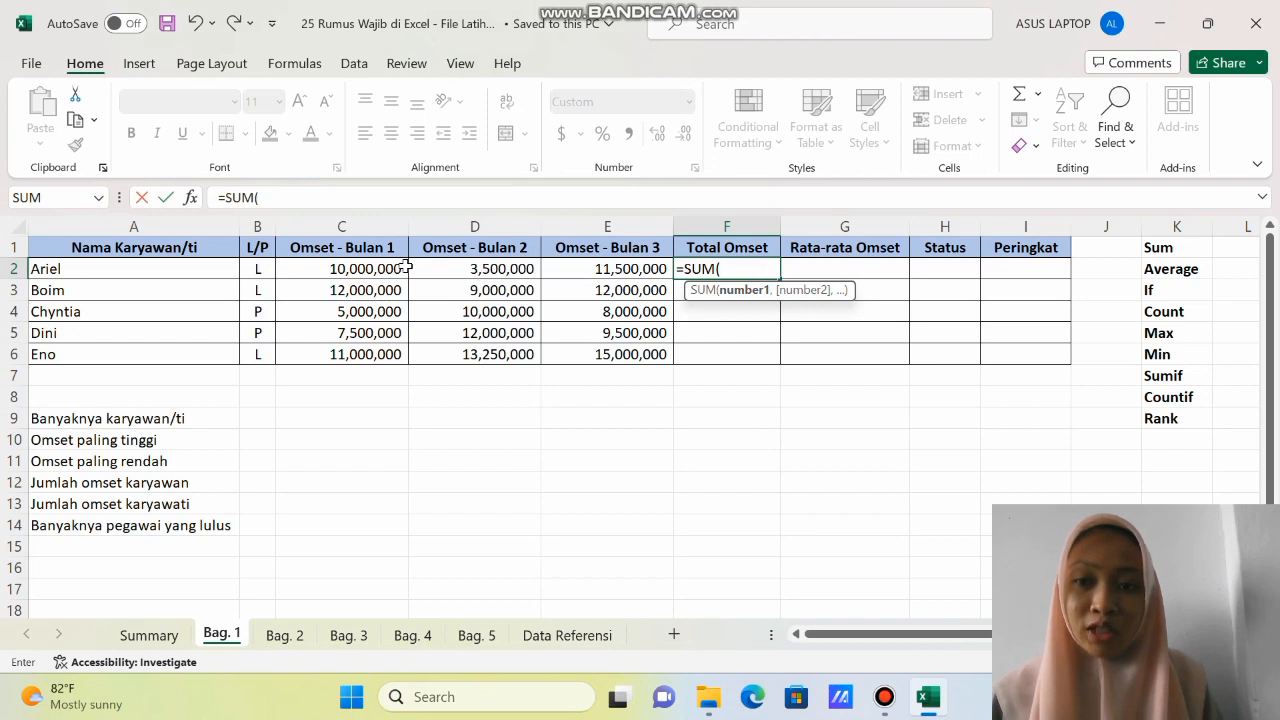
left_click_drag(360, 268, 566, 262)
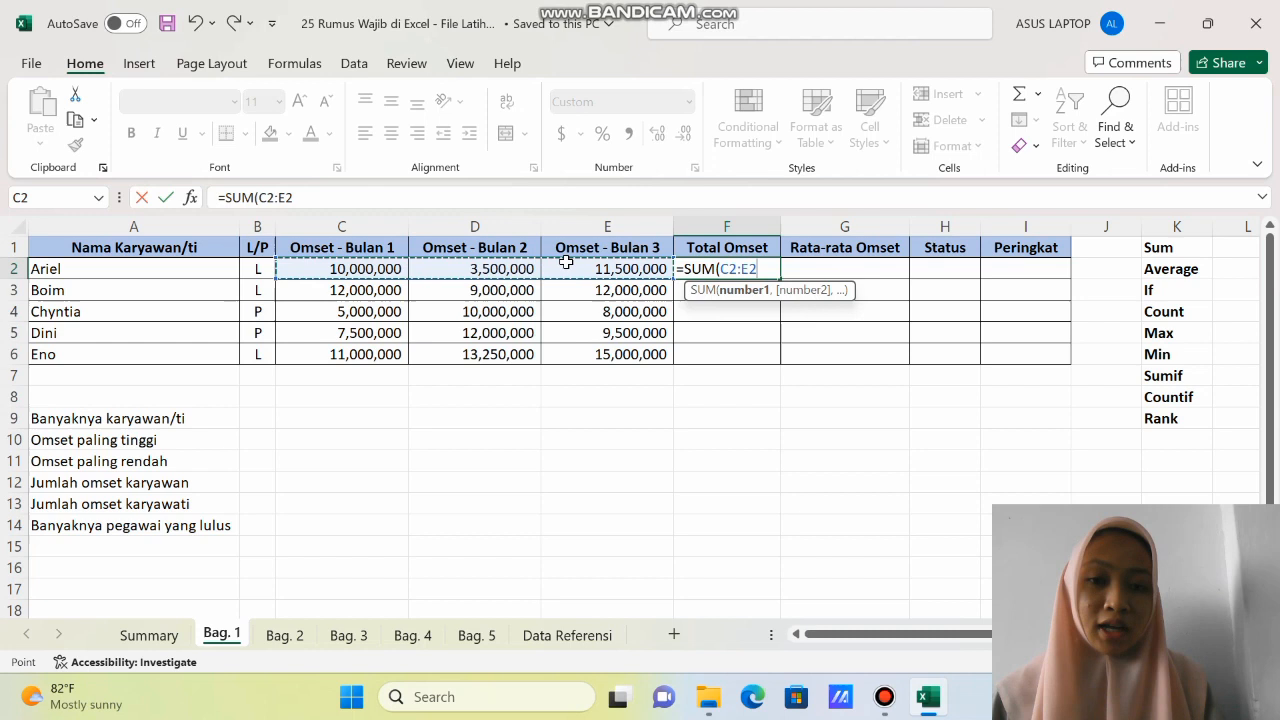
key("Return")
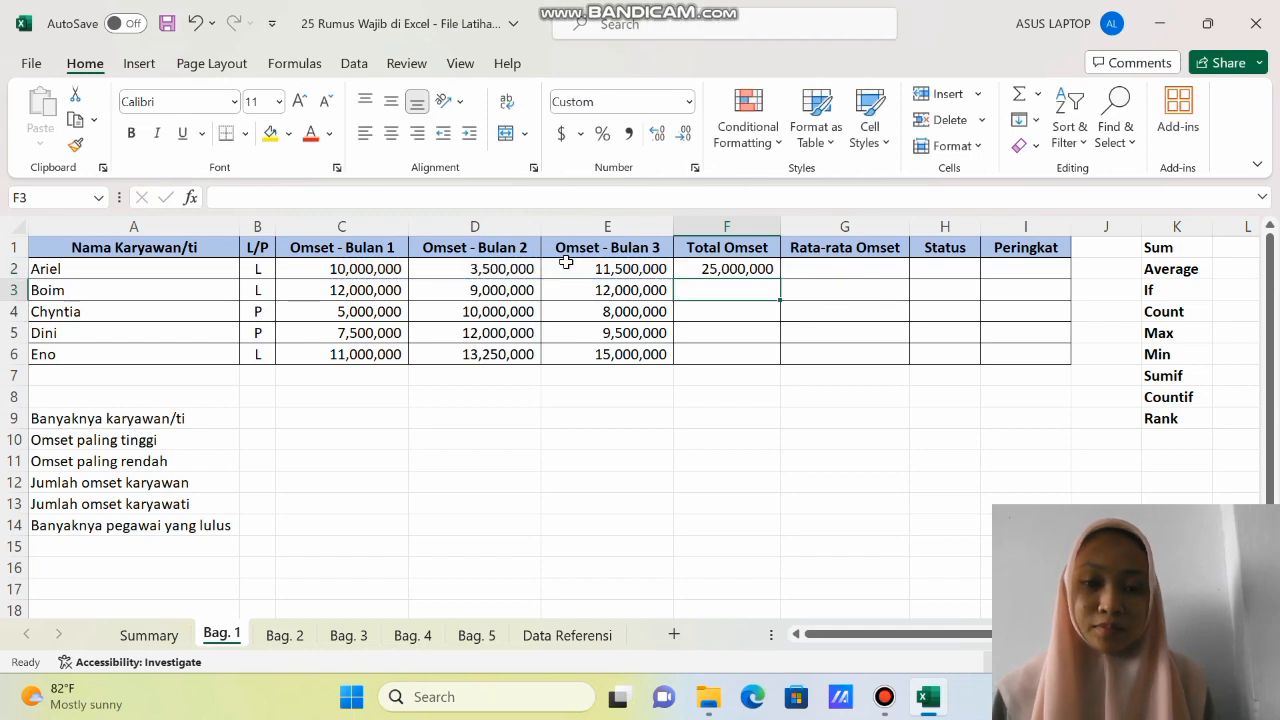
left_click(736, 267)
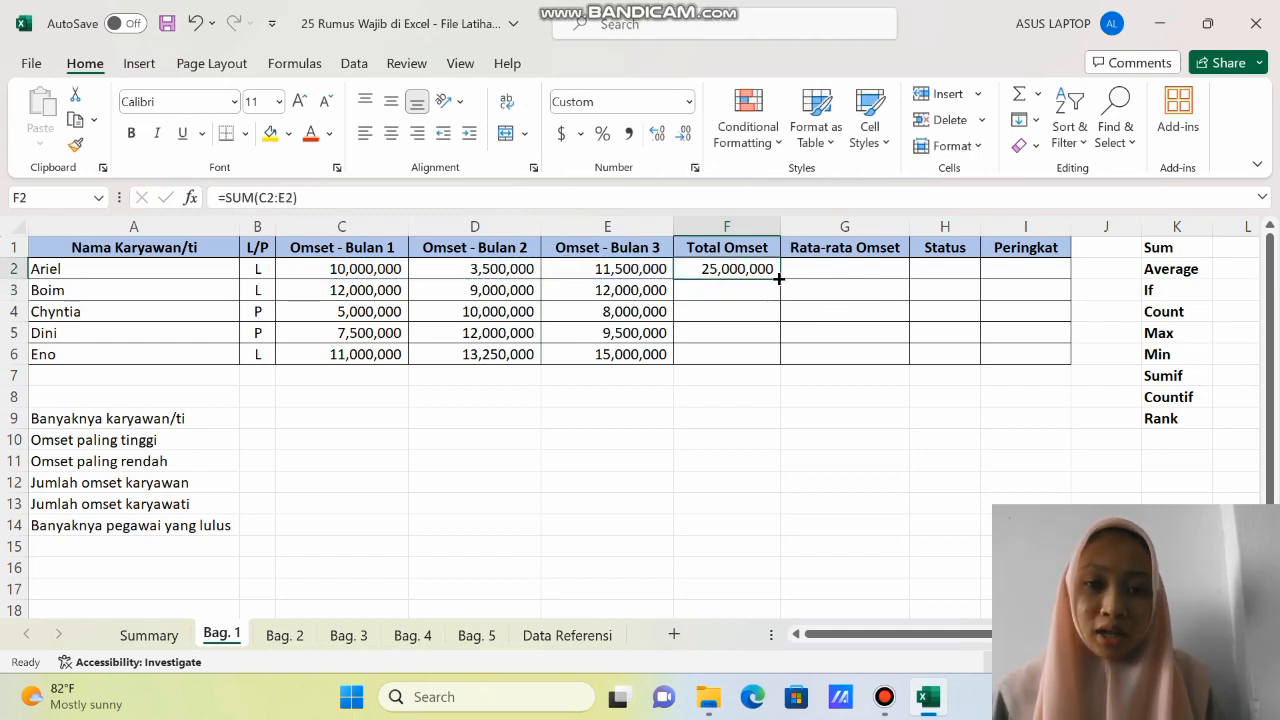
left_click_drag(779, 279, 783, 357)
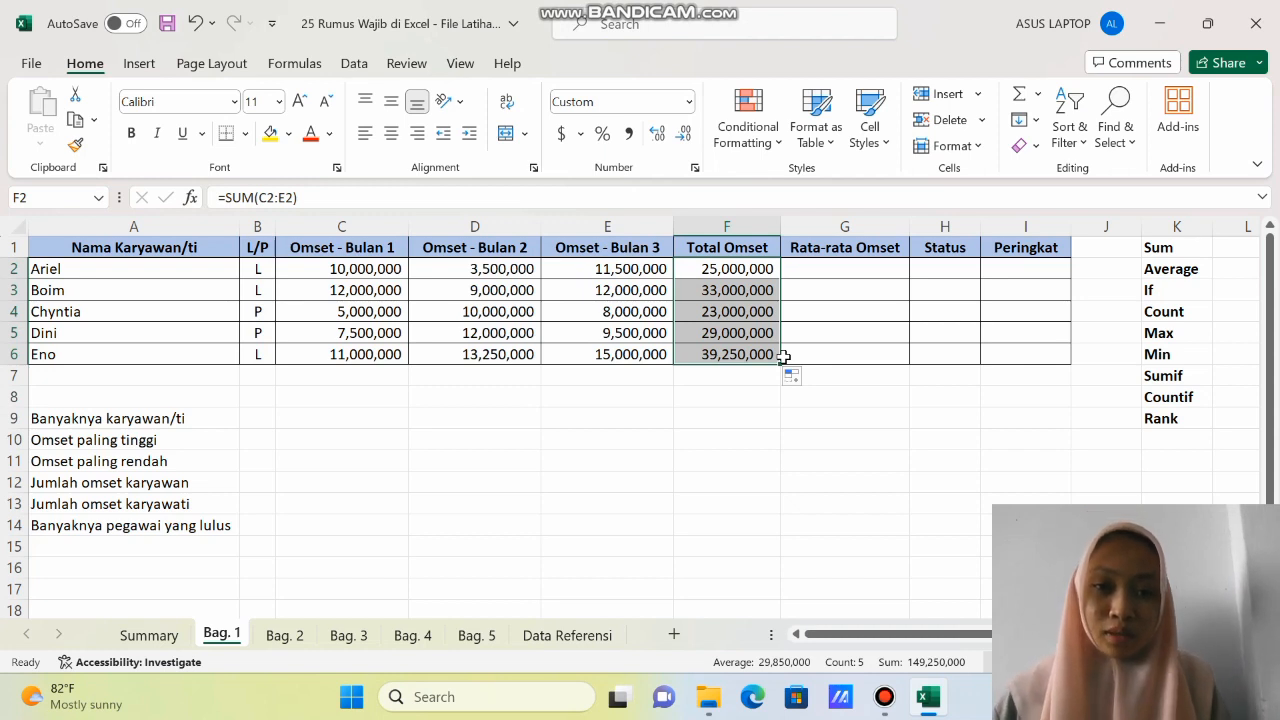
- Calculate Rata-rata Omset in G2 with =AVERAGE(C2:E2) and fill the formula down to G6
left_click(827, 269)
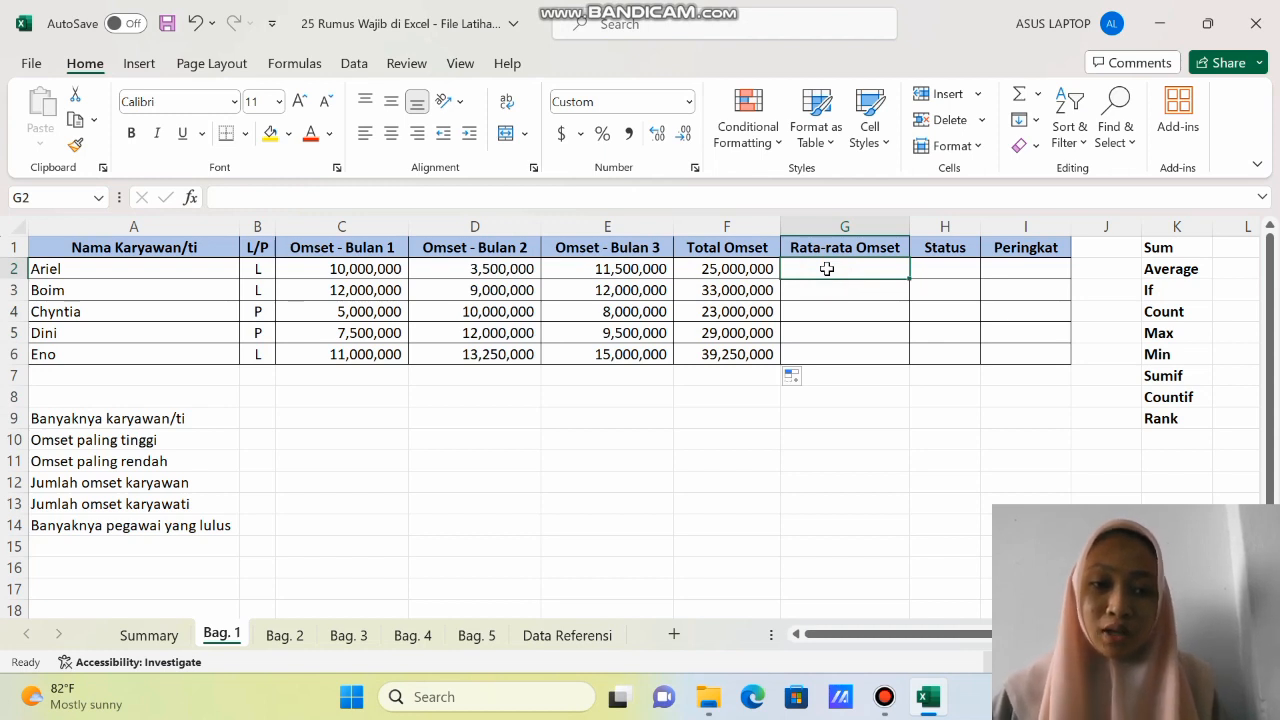
type("=")
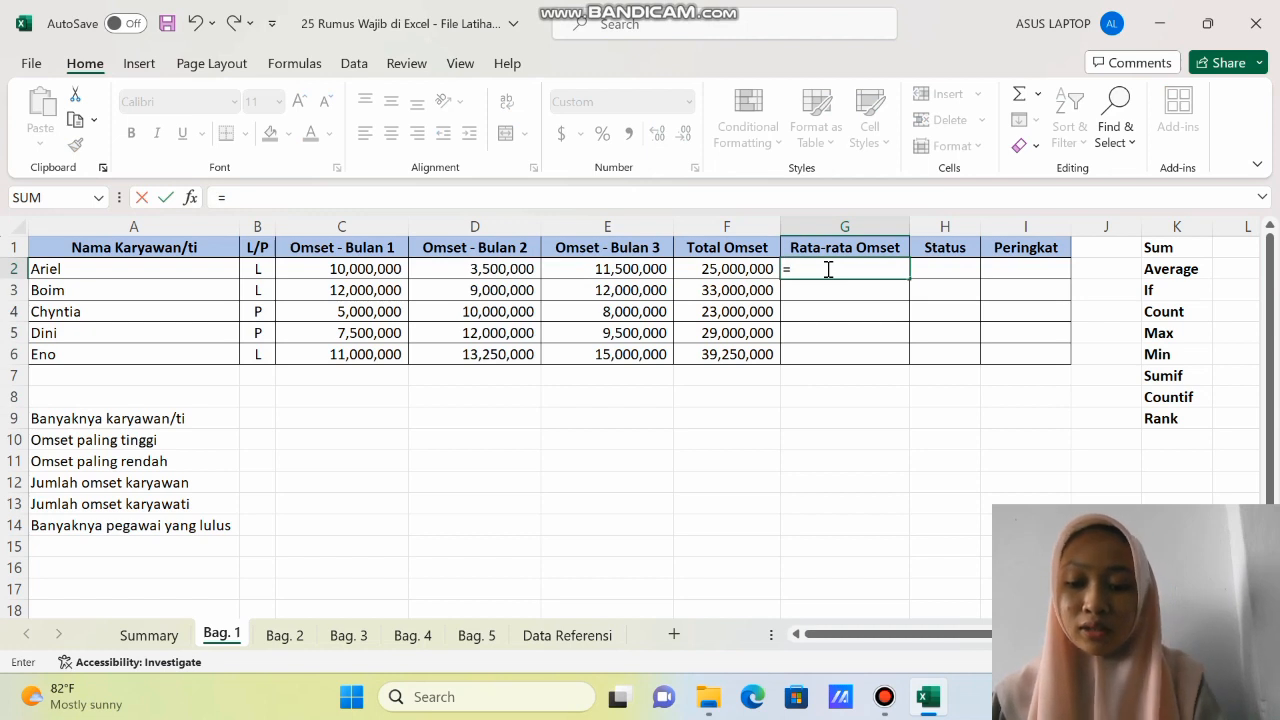
type("ac")
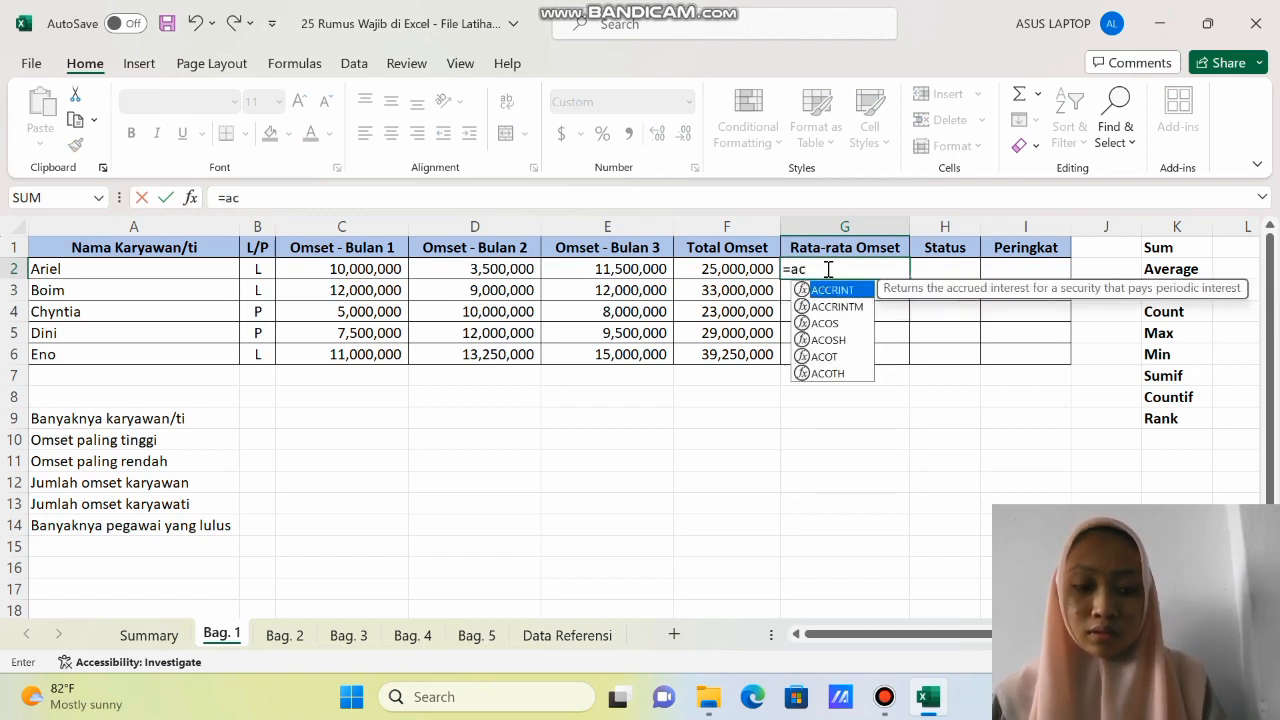
key("BackSpace")
type("v")
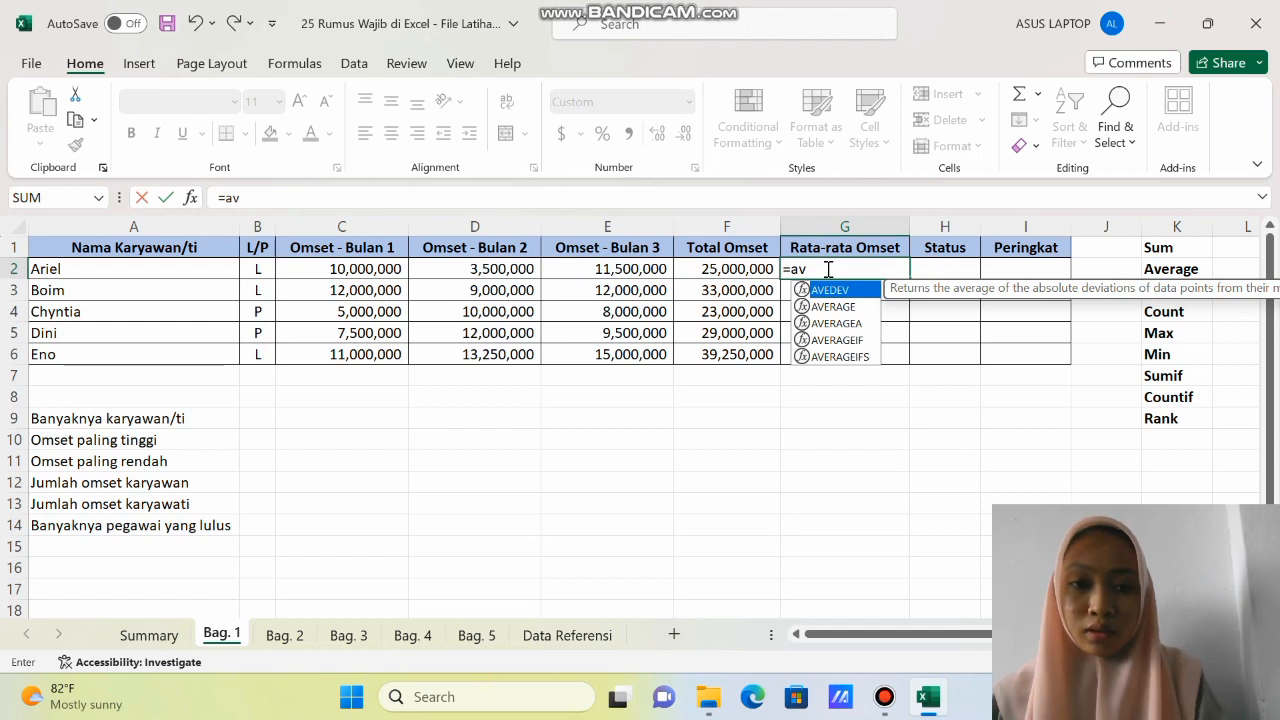
double_click(828, 306)
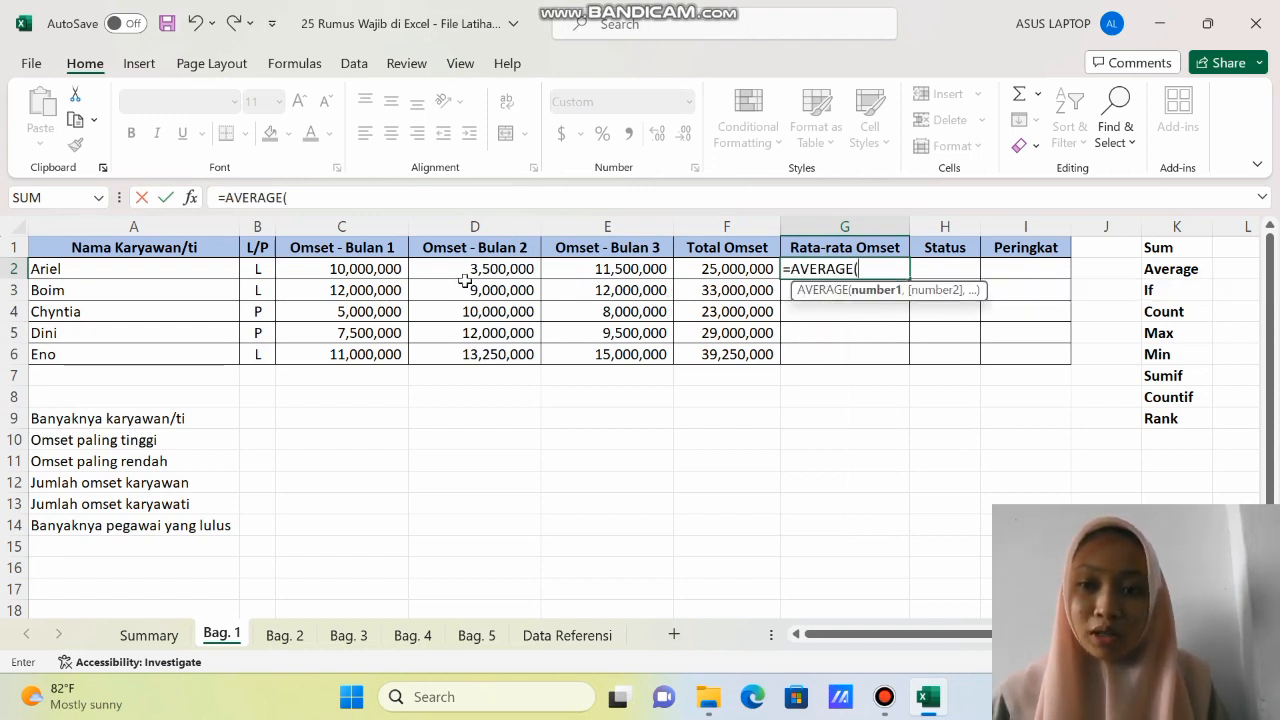
left_click_drag(367, 268, 560, 263)
key("Return")
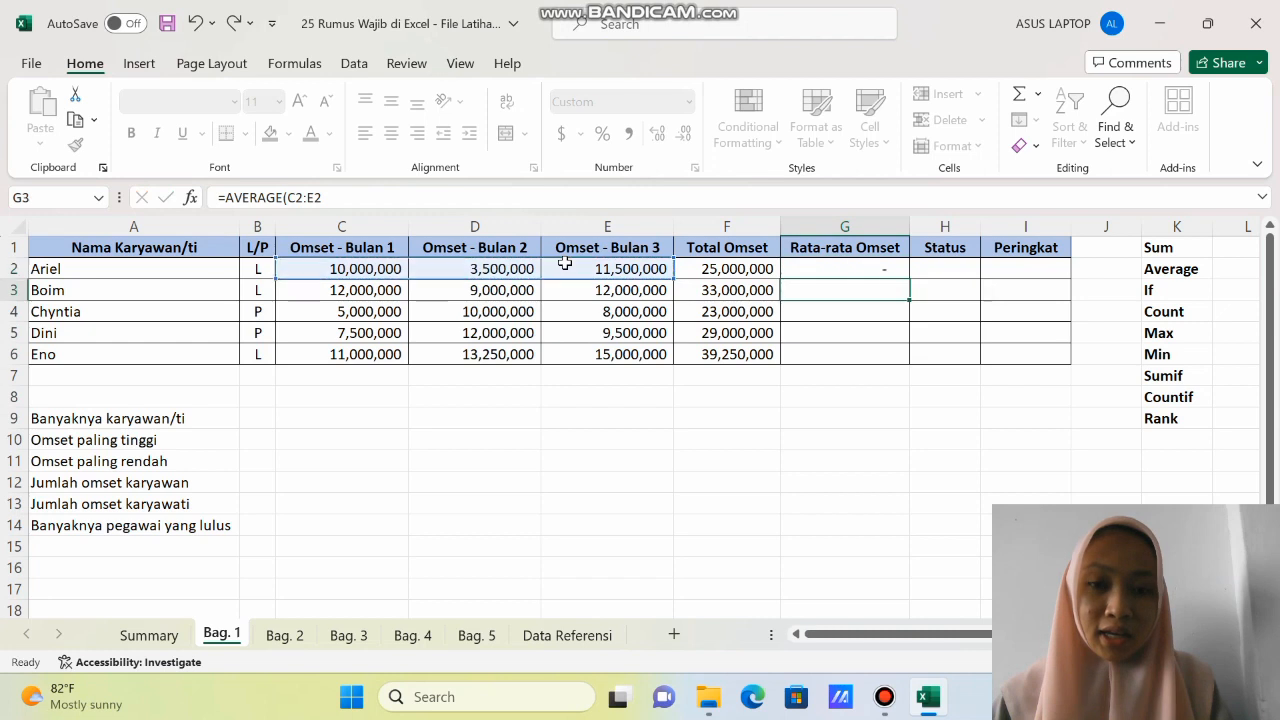
left_click(815, 268)
left_click_drag(908, 279, 911, 358)
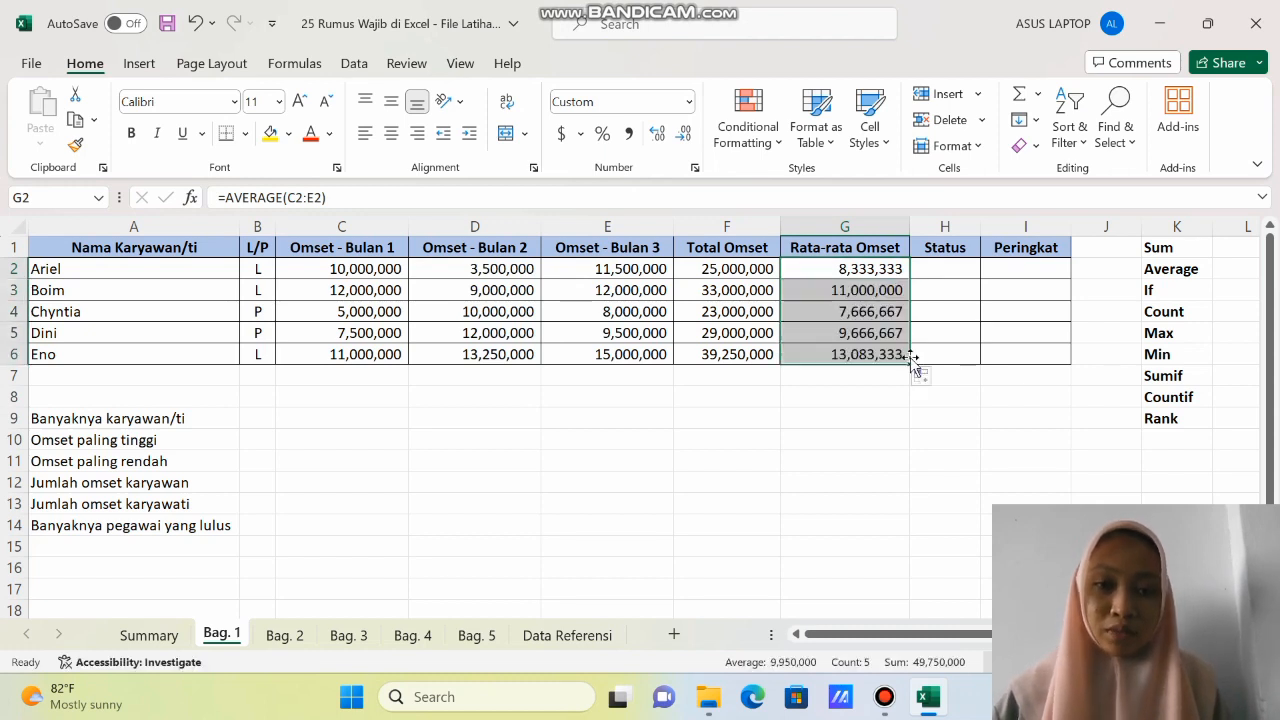
- Start an IF formula in the Status cell H2 with the logical test F2>30000000
left_click(948, 271)
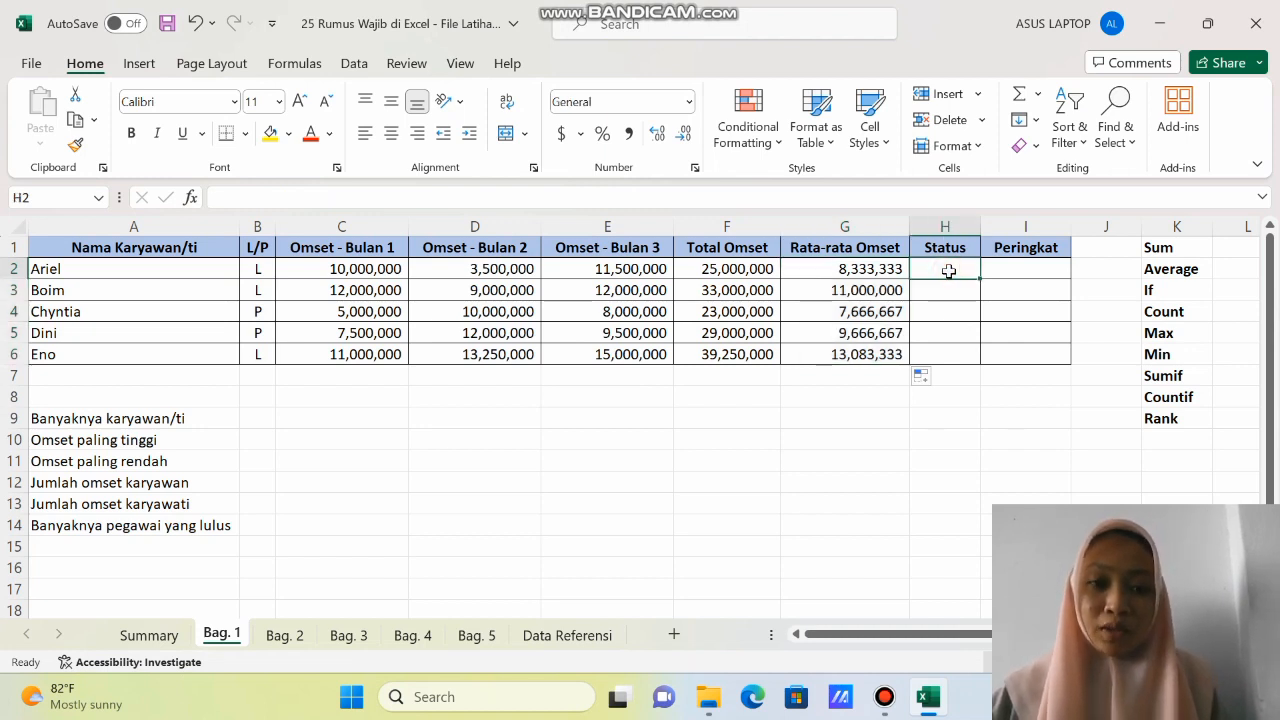
type("=")
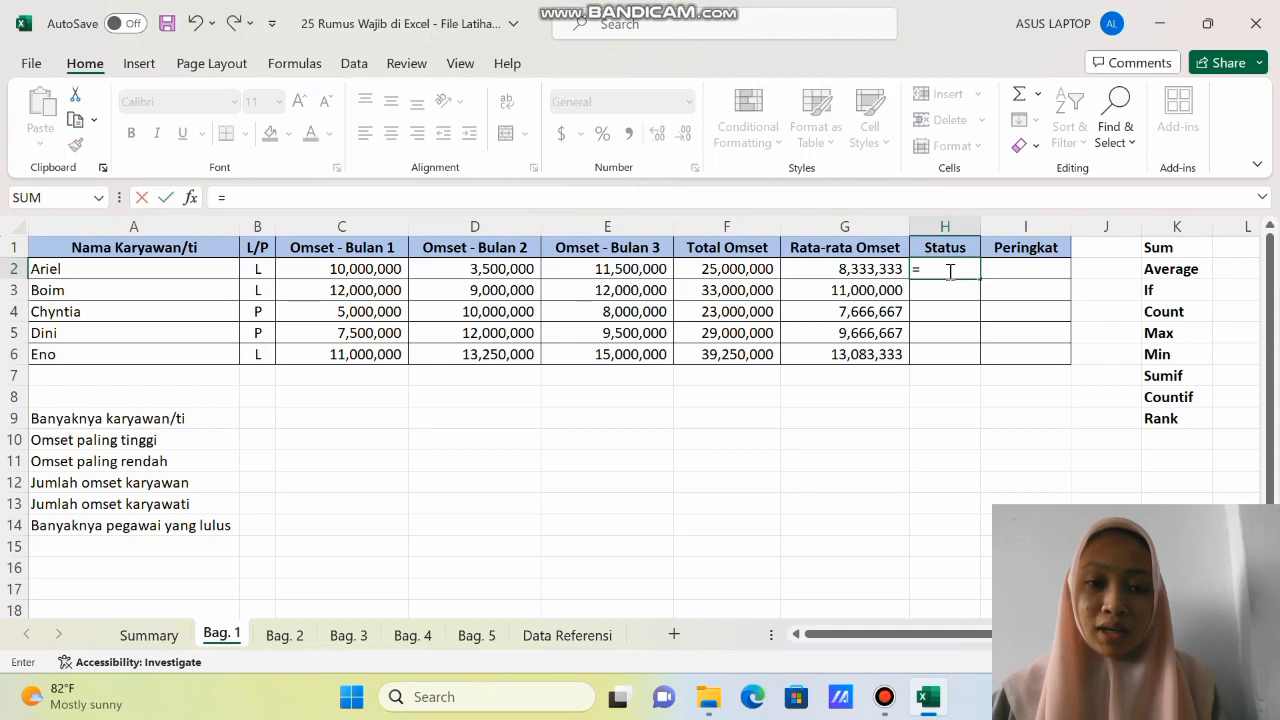
type("if")
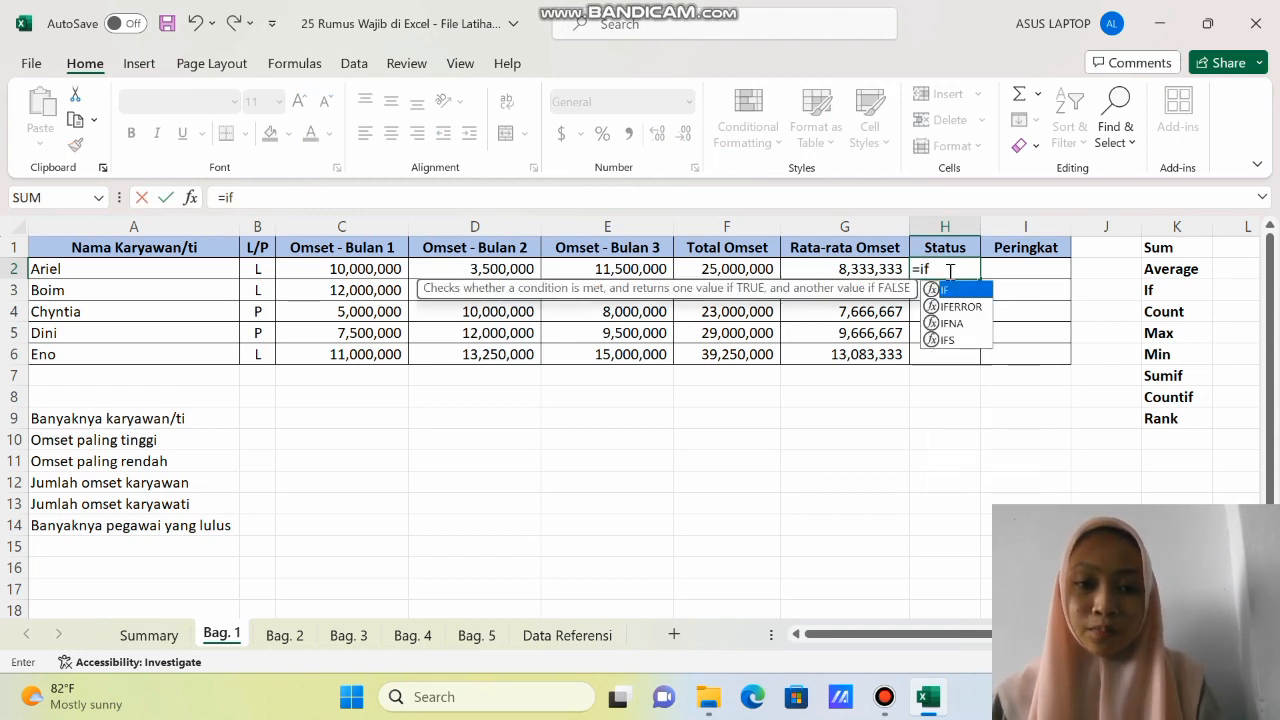
double_click(956, 291)
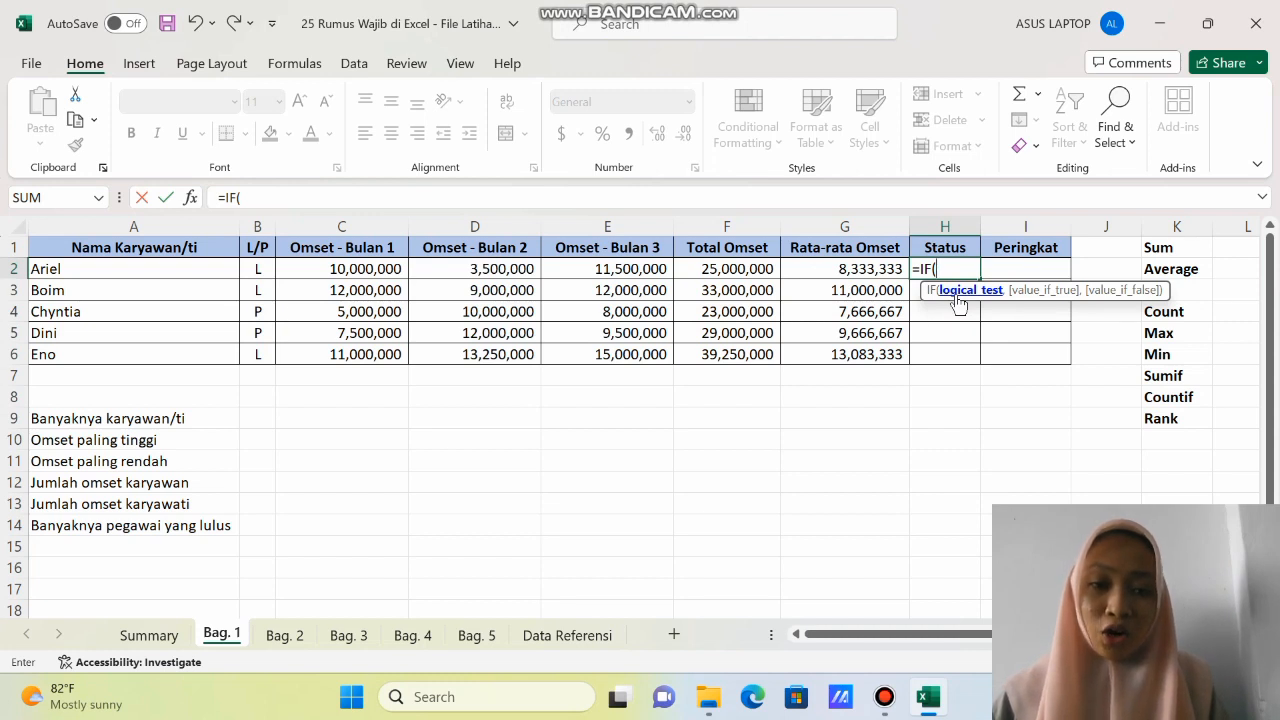
left_click(741, 270)
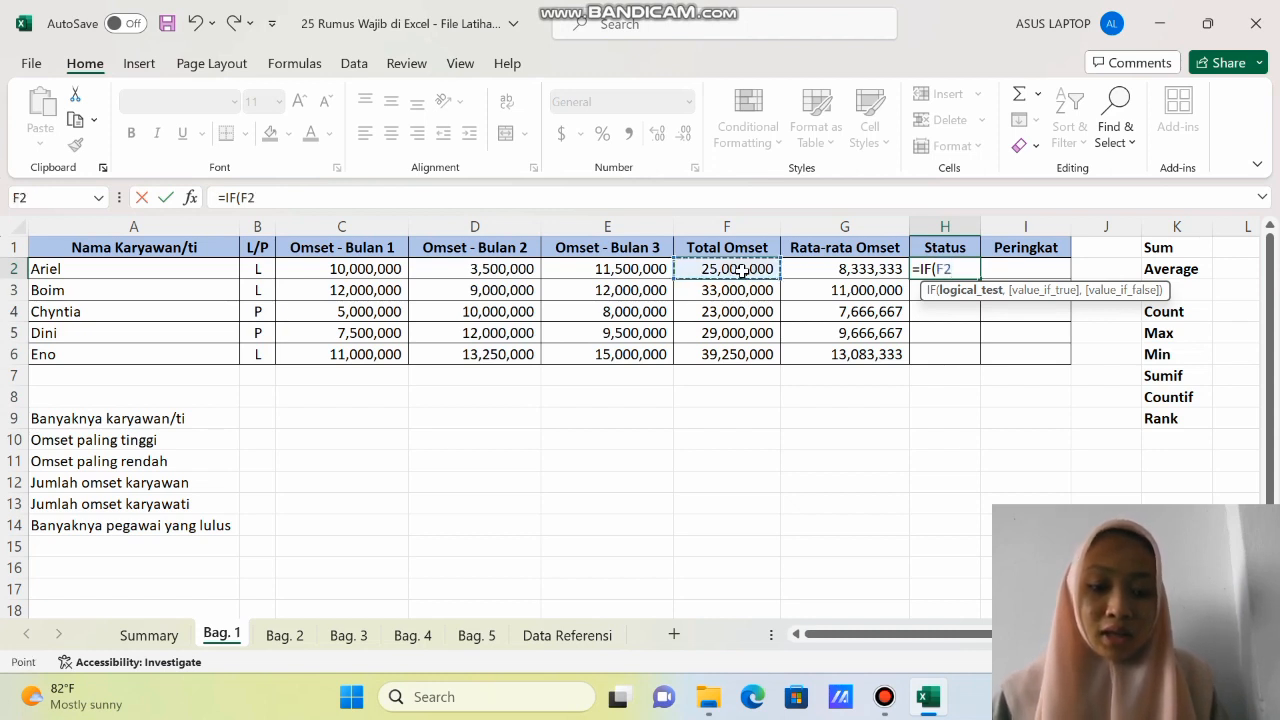
type(">")
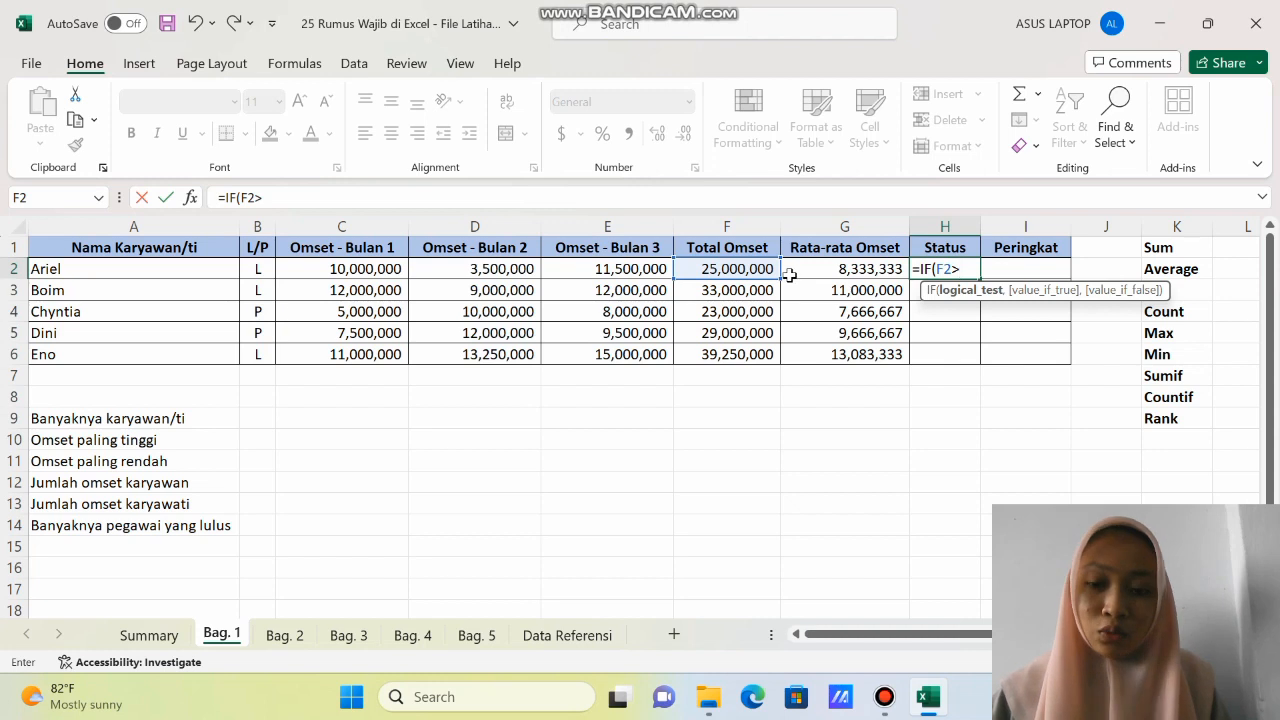
type("3")
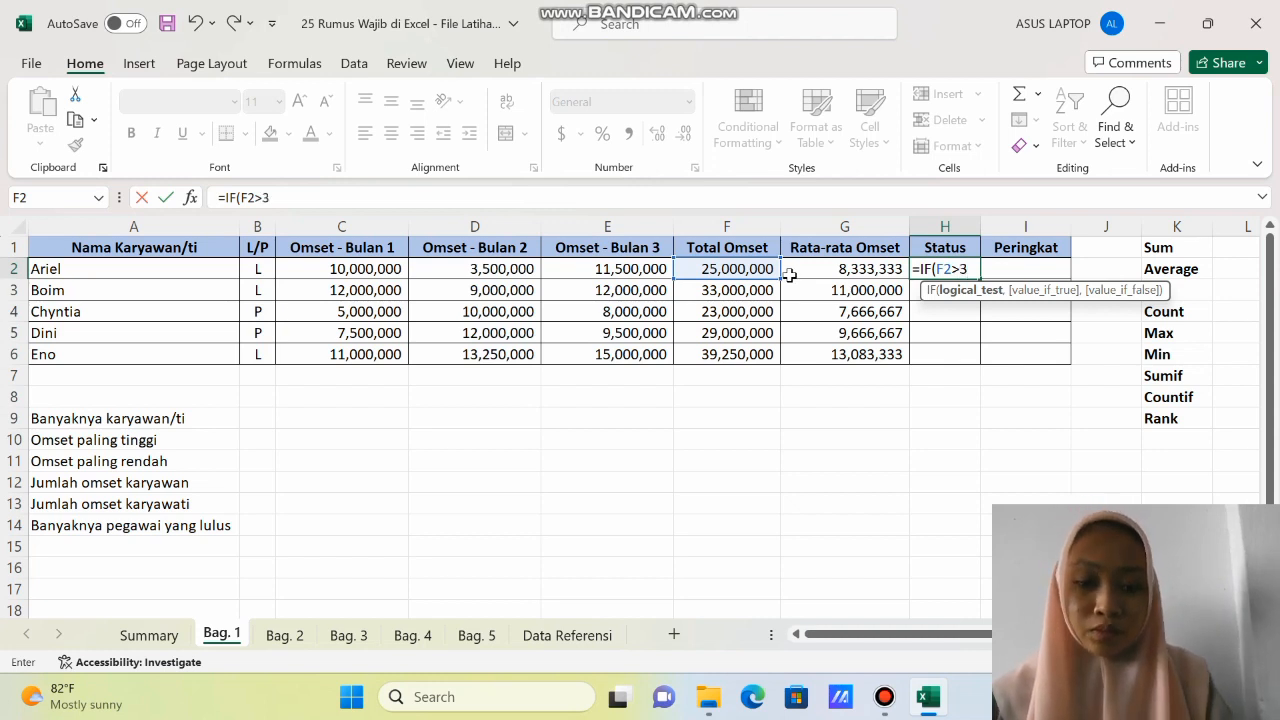
type("0000000")
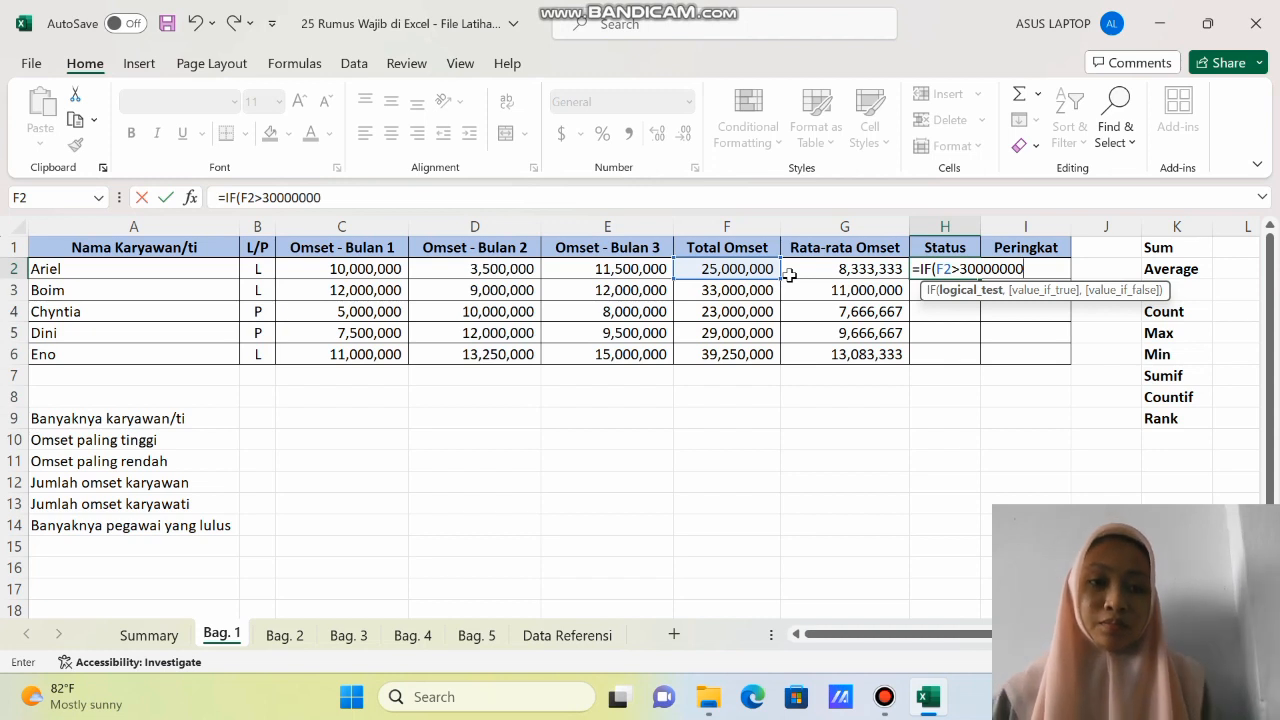
type("00")
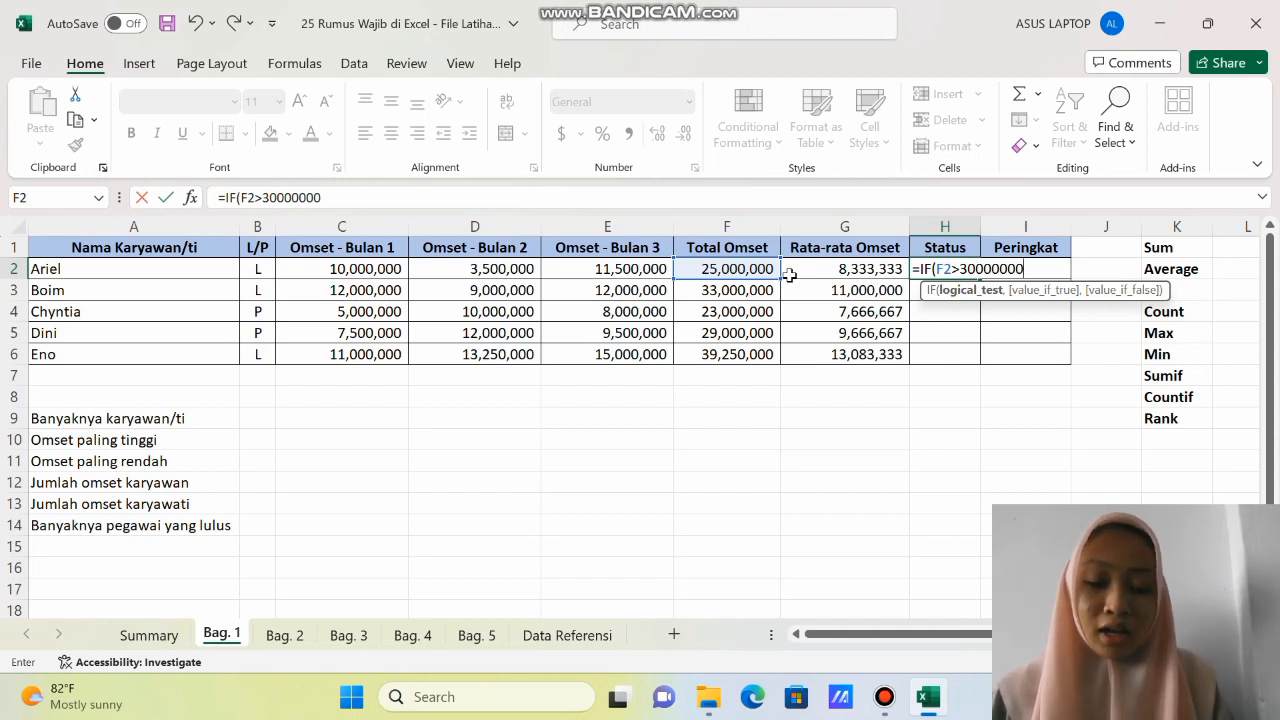
- Complete the IF formula with "lulus" if true and "tidak lulus" if false, and fill it down to H6
type(",\"lulus")
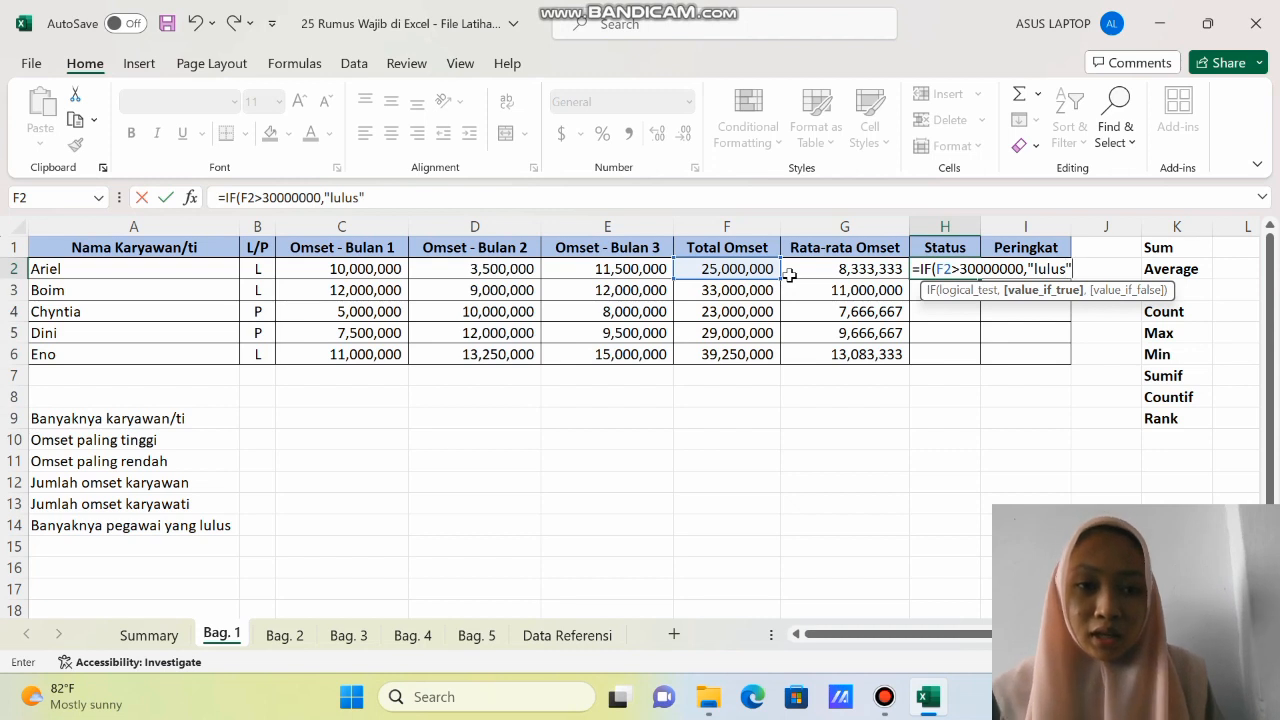
type(",")
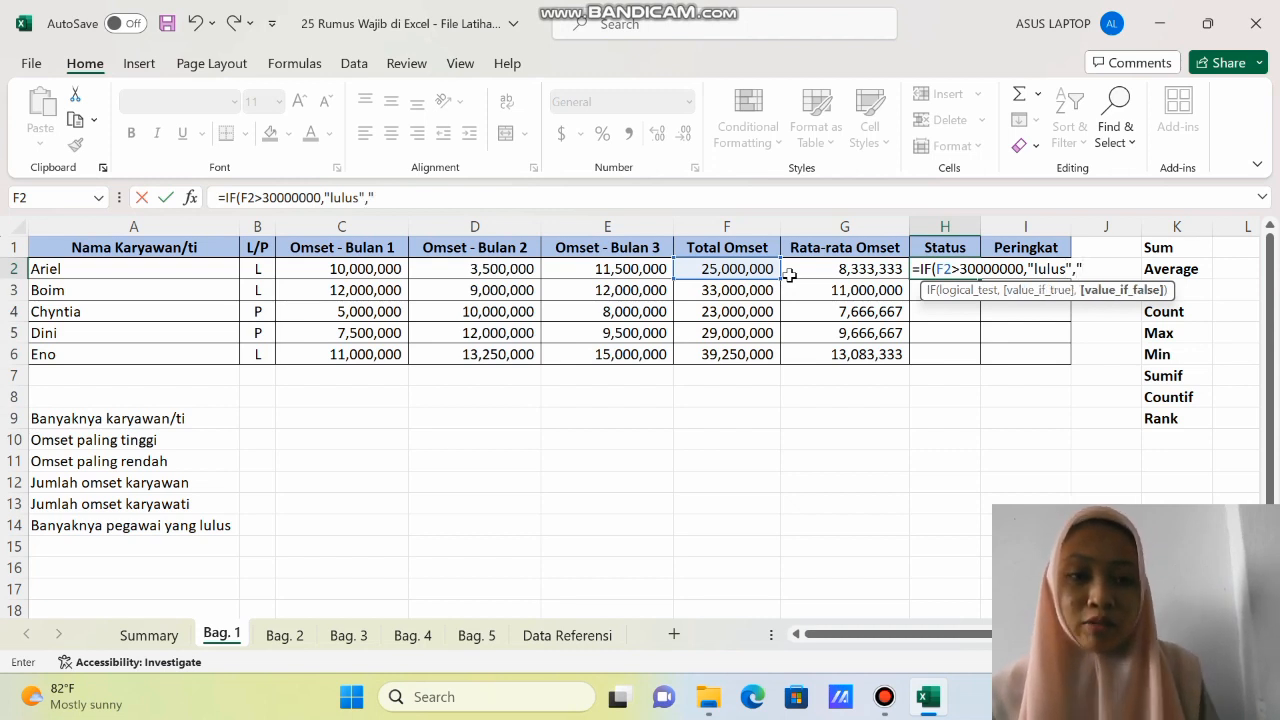
type("\"tidak lulus")
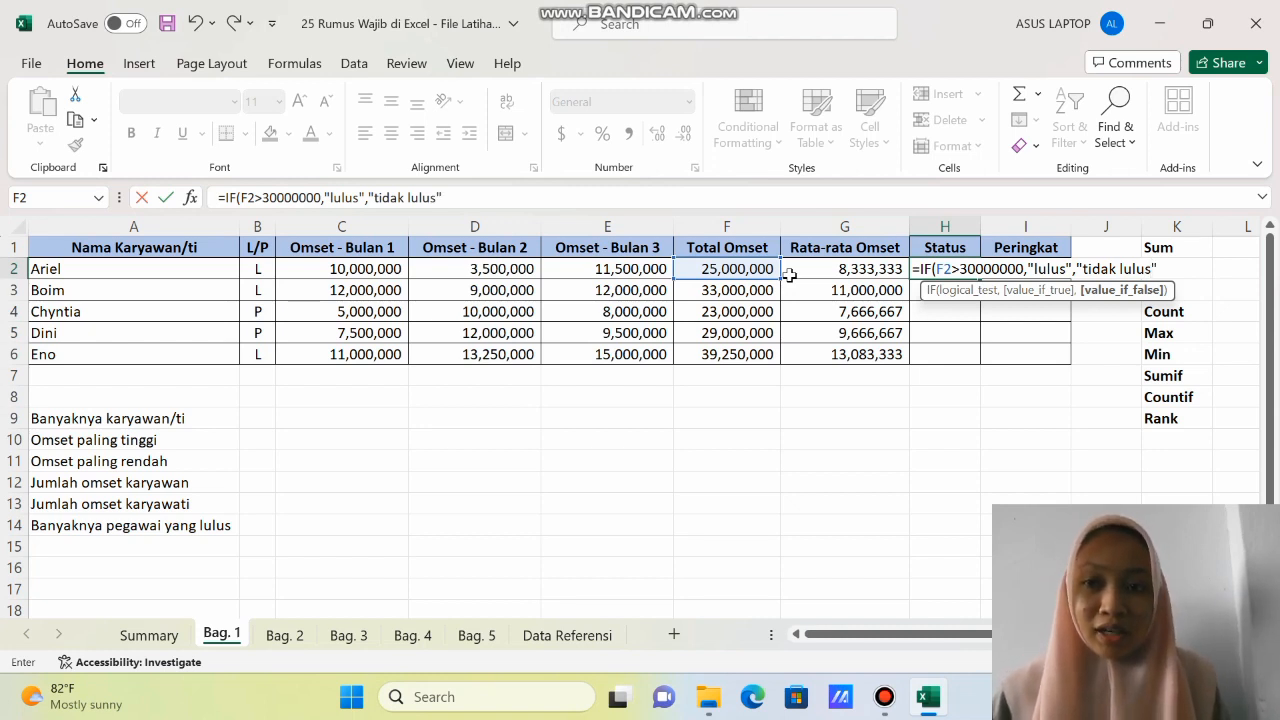
key("Return")
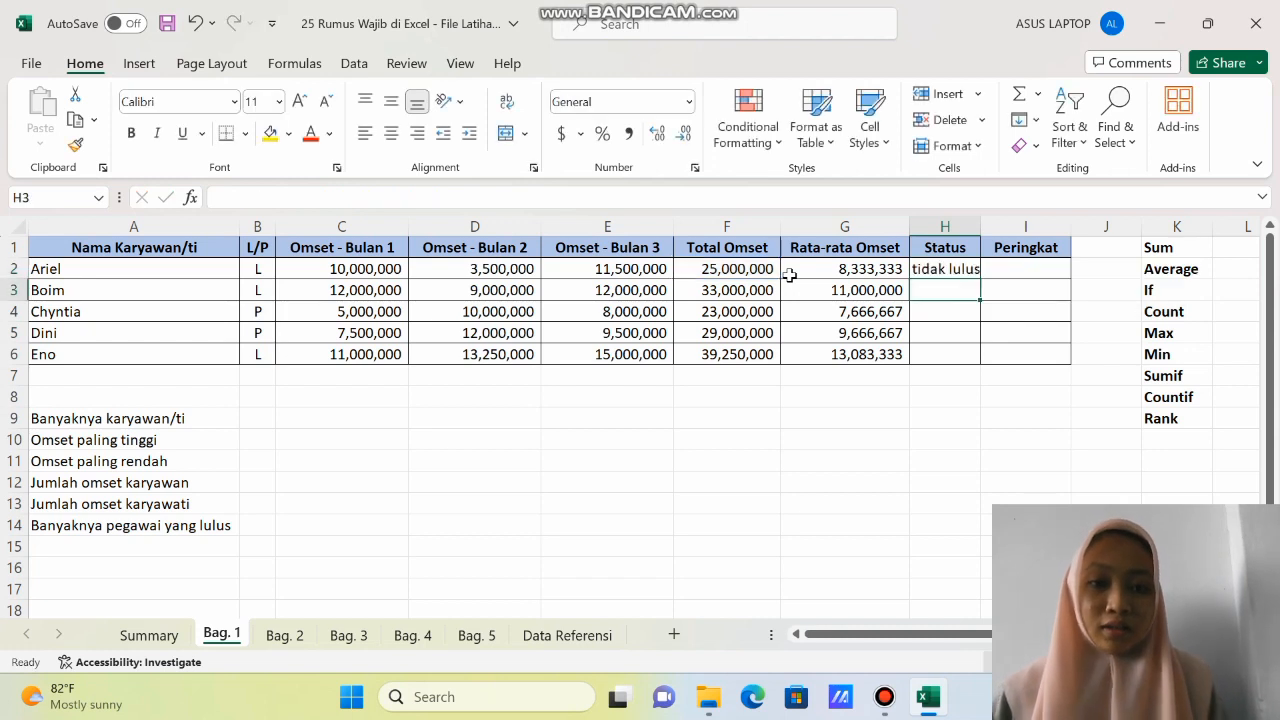
left_click(930, 269)
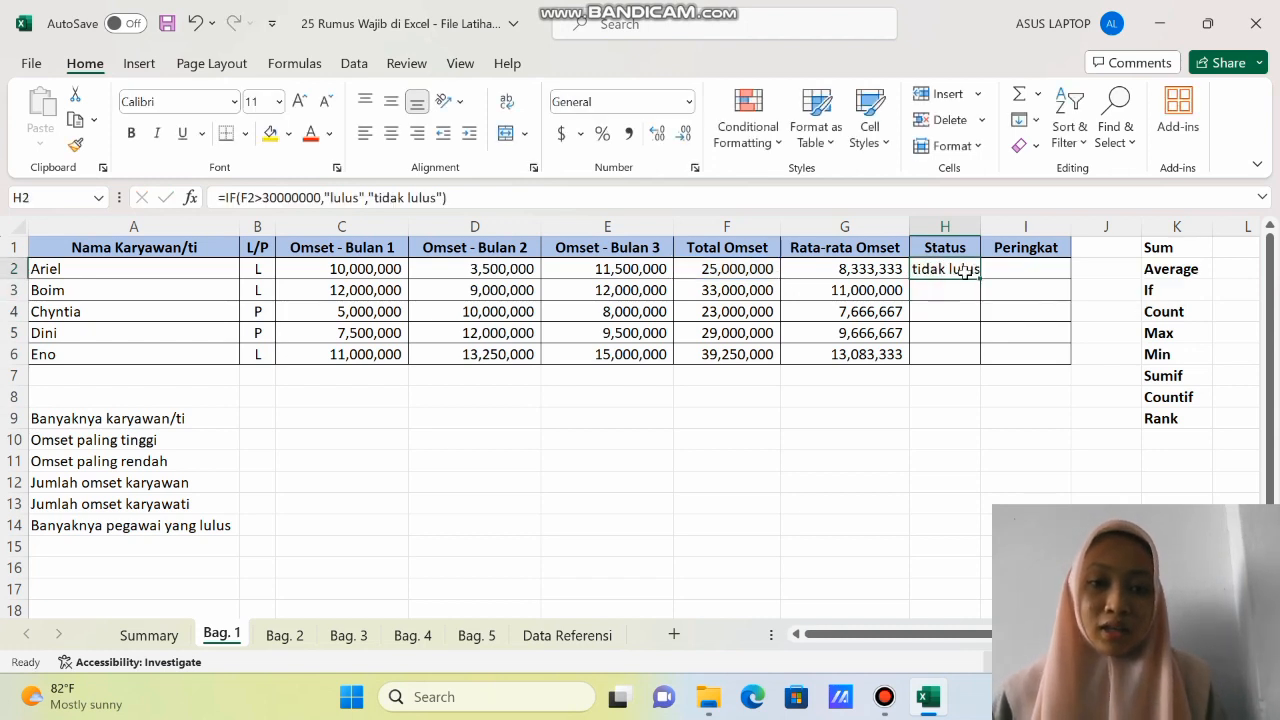
left_click_drag(980, 279, 984, 362)
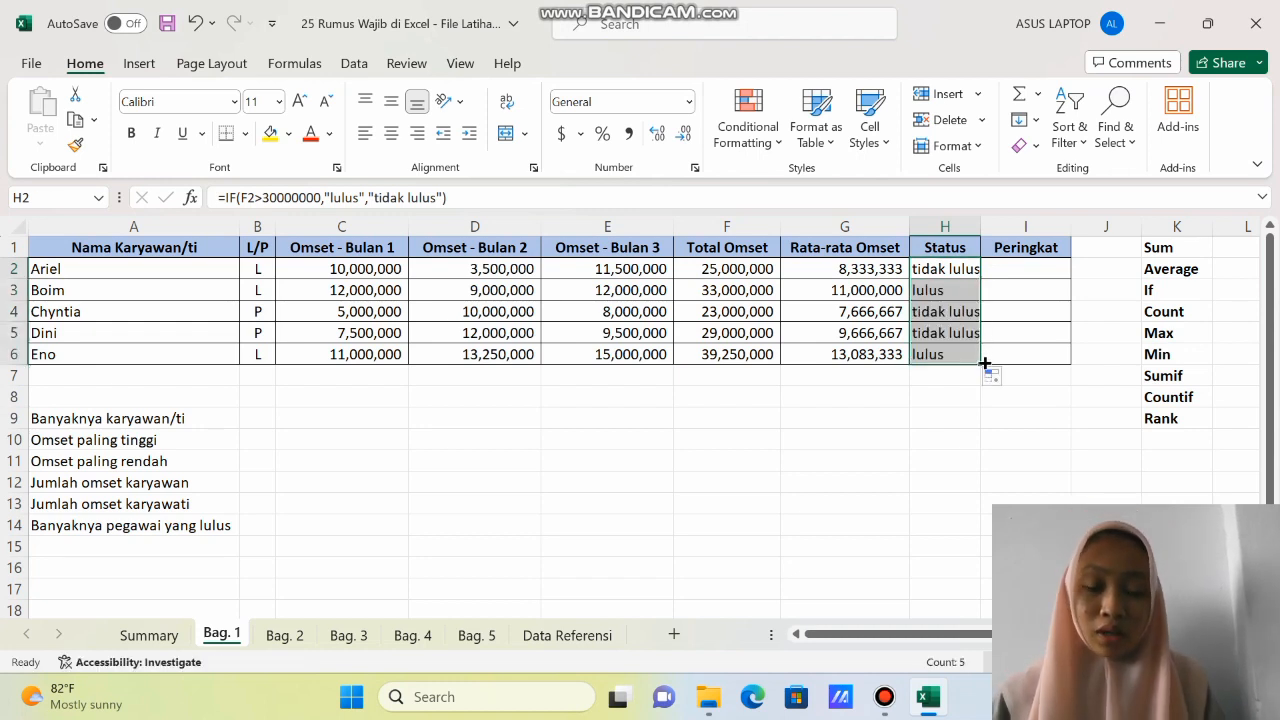
- Start a RANK formula in the Peringkat cell I2 with F2 as the number and F2:F6 as the reference range
left_click(1026, 268)
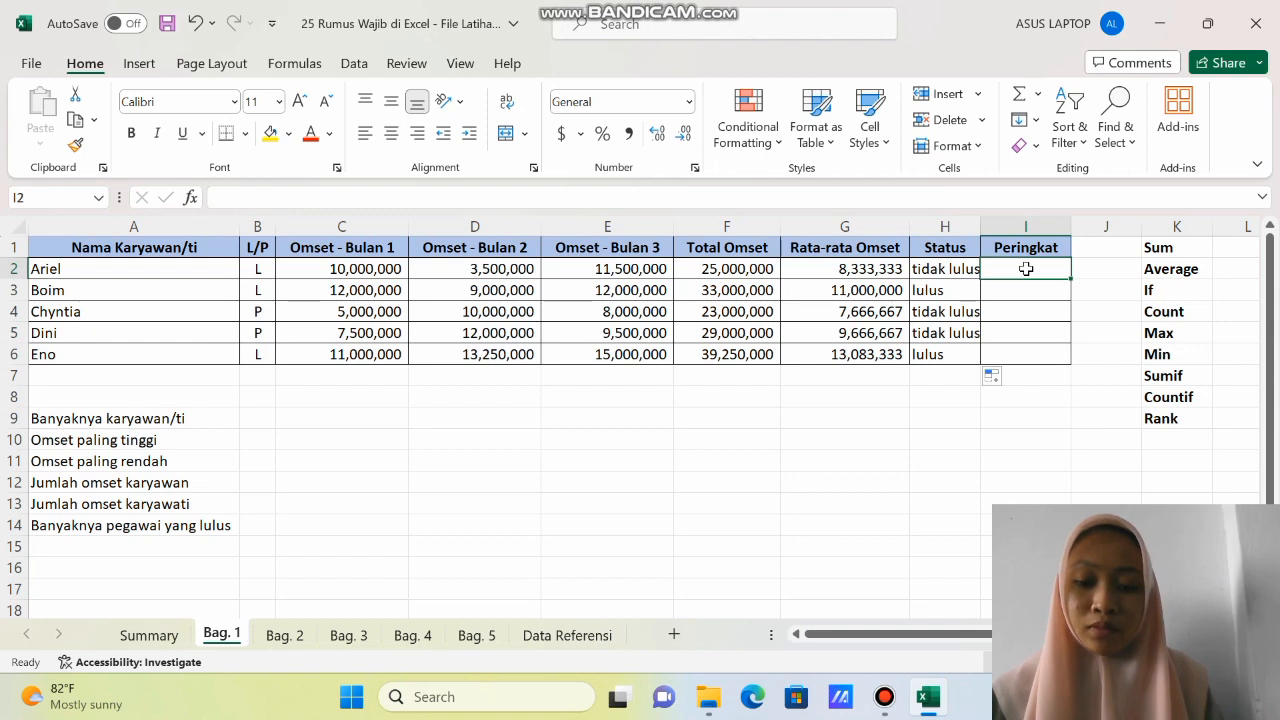
type("=")
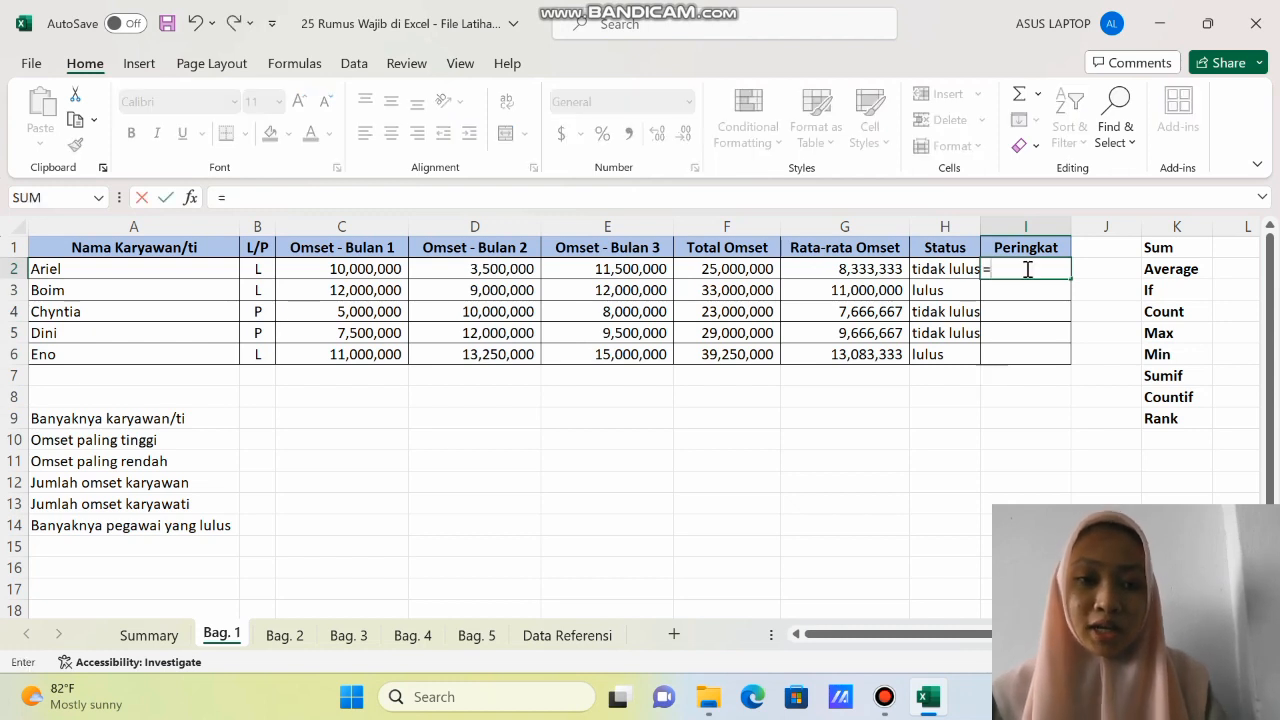
type("ra")
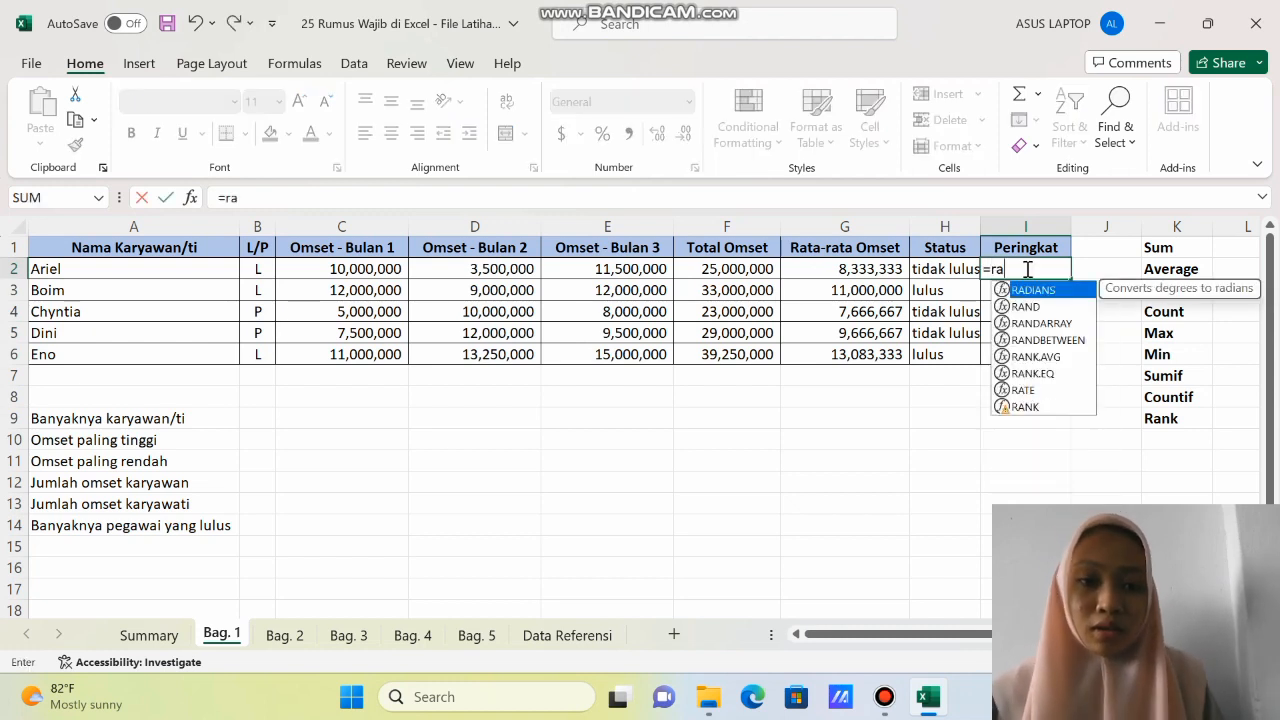
double_click(1040, 407)
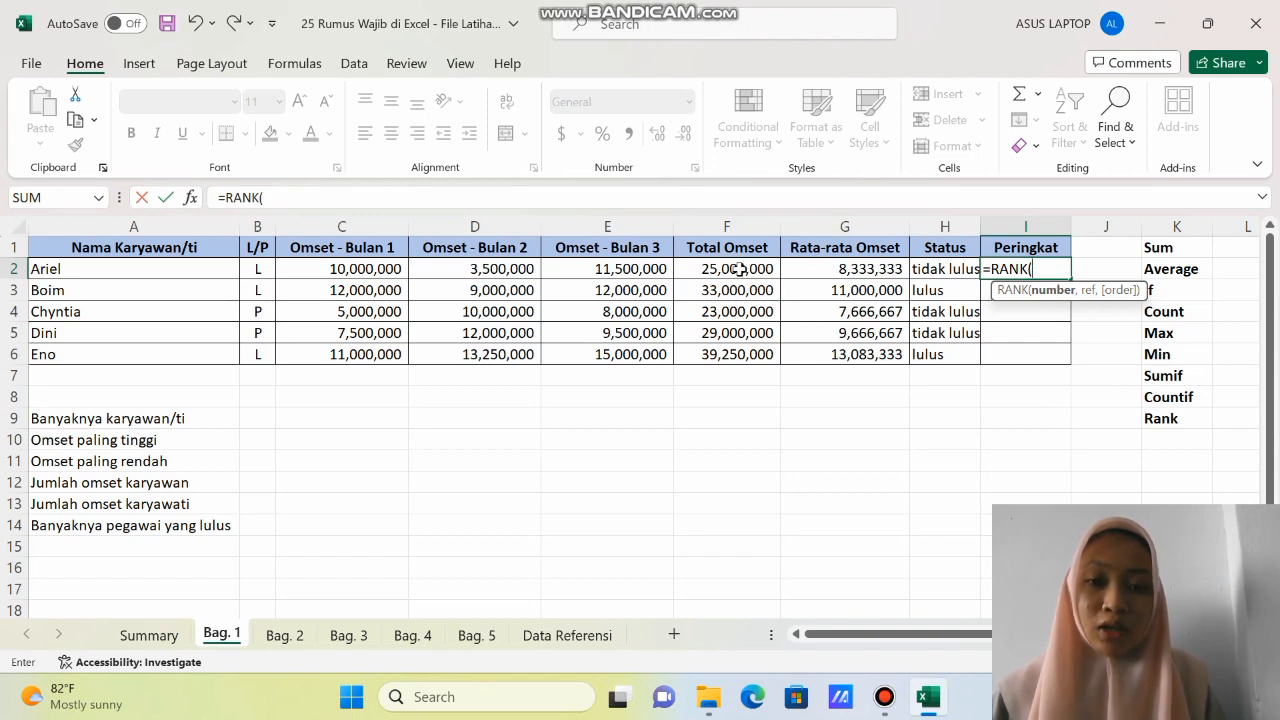
left_click(737, 268)
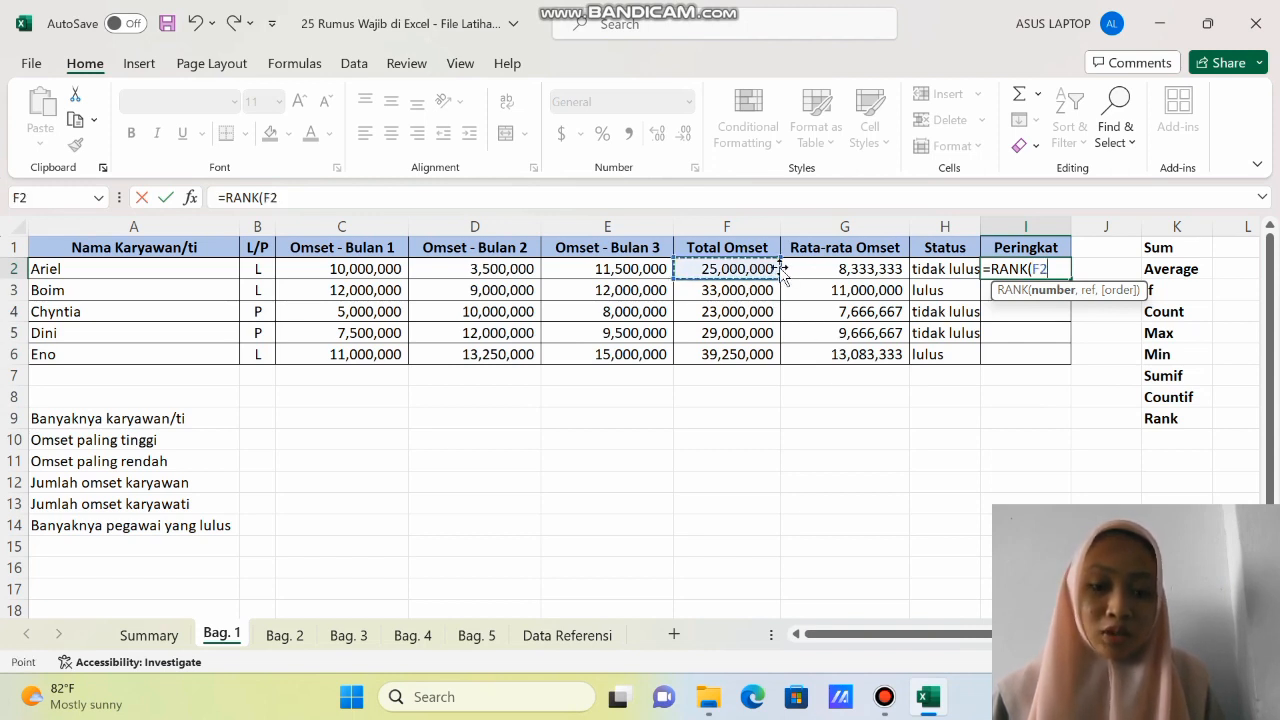
type(",")
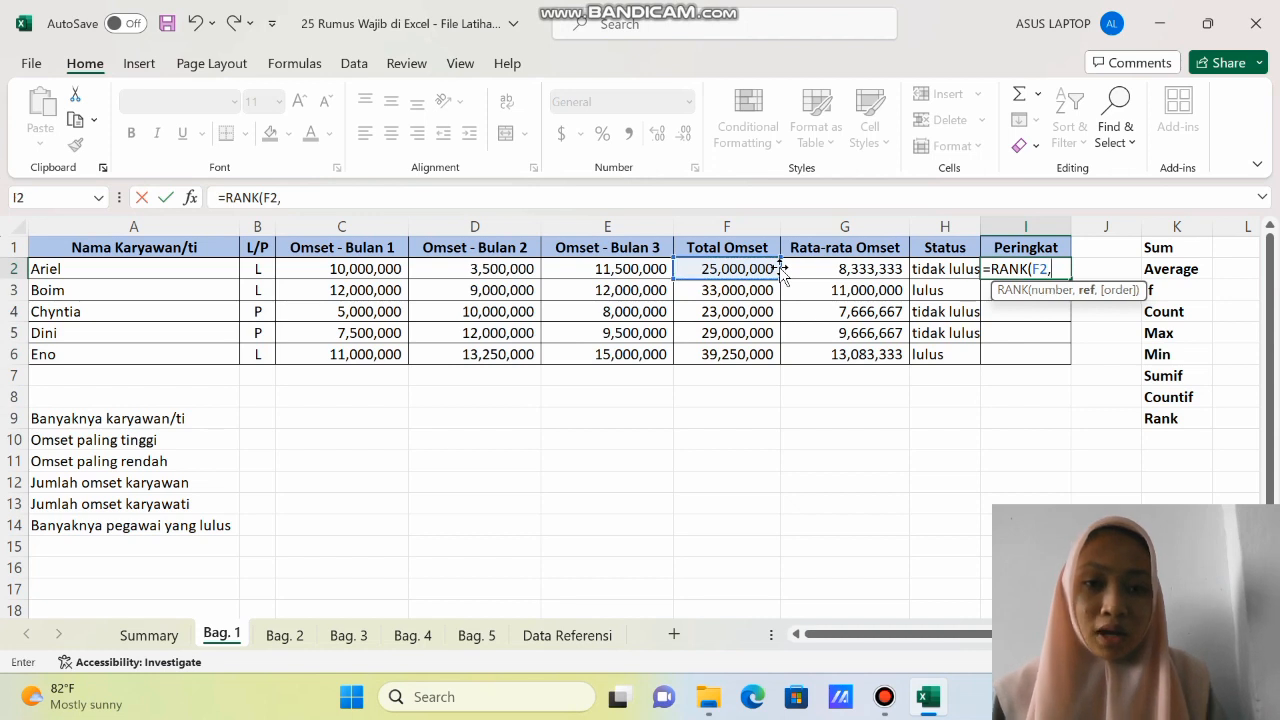
left_click(766, 272)
left_click_drag(768, 280, 772, 346)
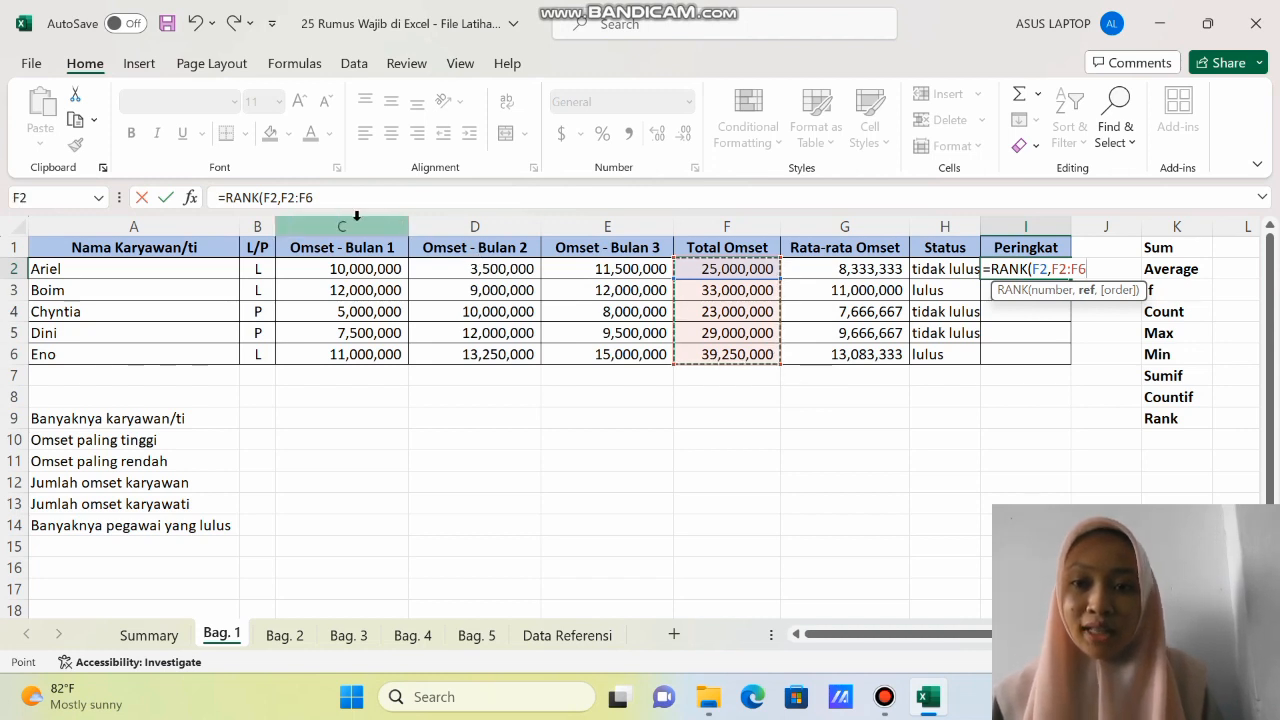
- Make the RANK reference range absolute as $F$2:$F$6 and enter the formula with its order argument left empty
left_click(286, 199)
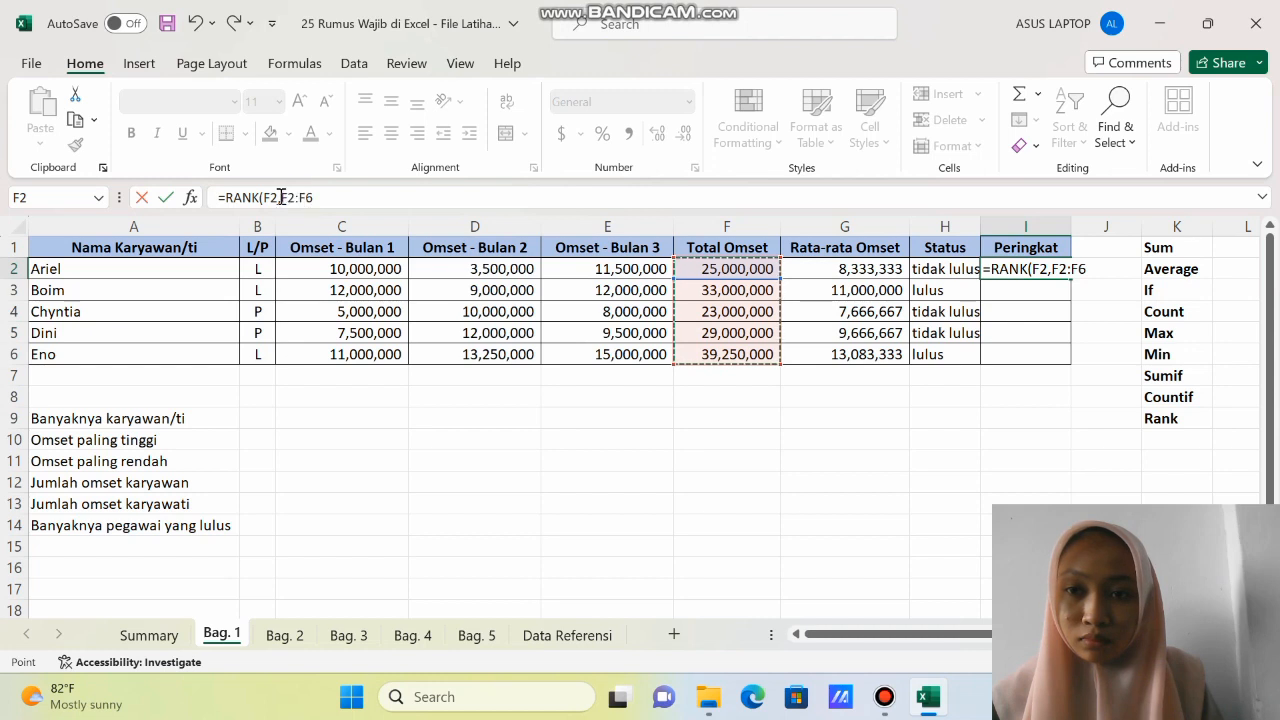
left_click(278, 197)
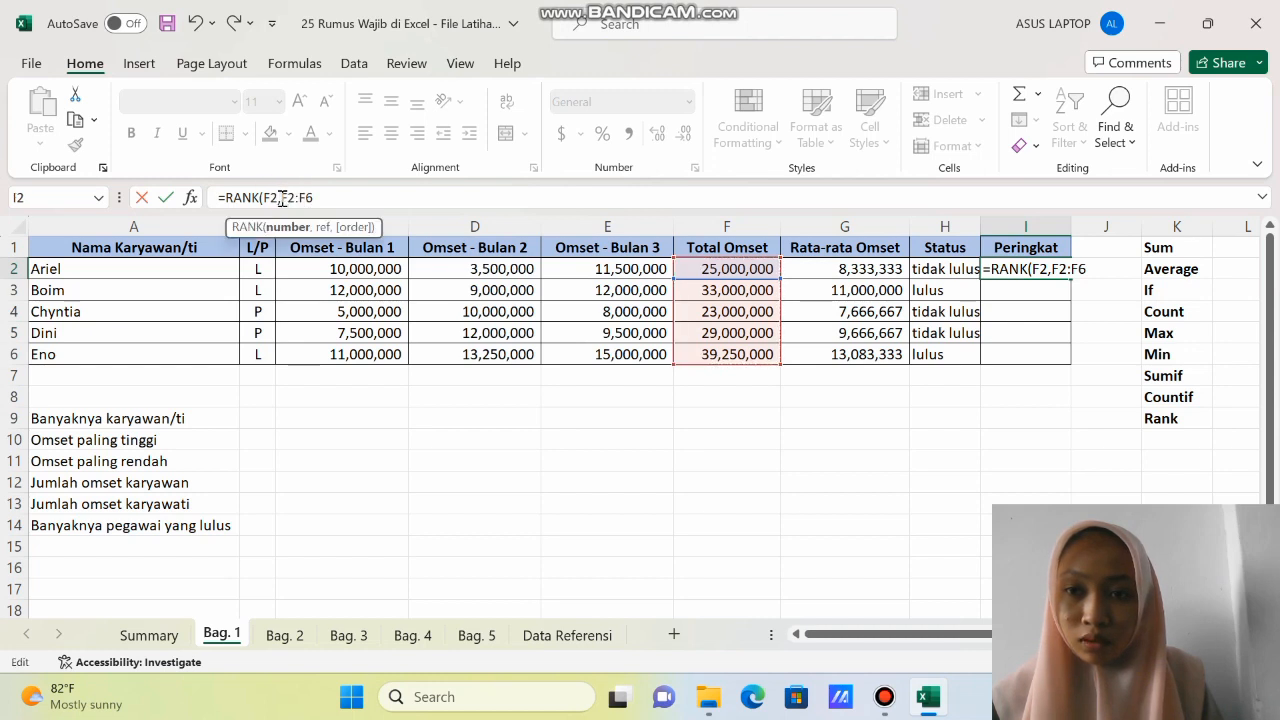
left_click_drag(281, 198, 316, 198)
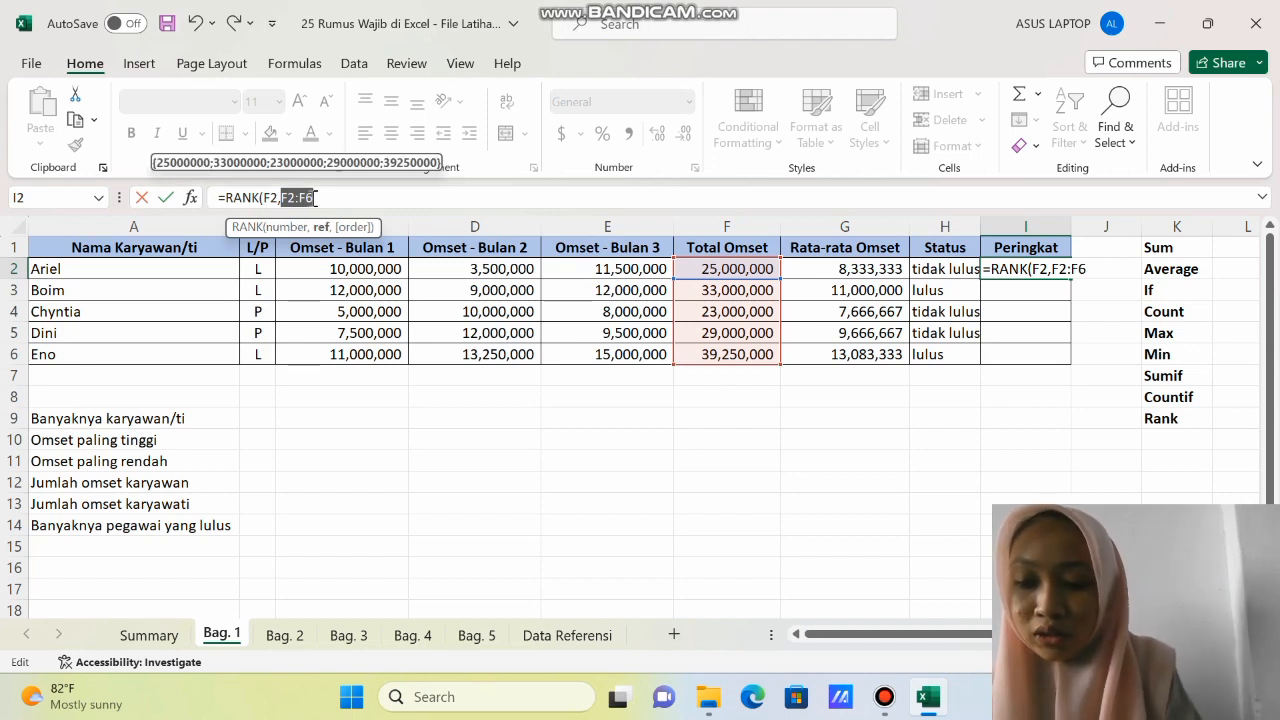
key("F4")
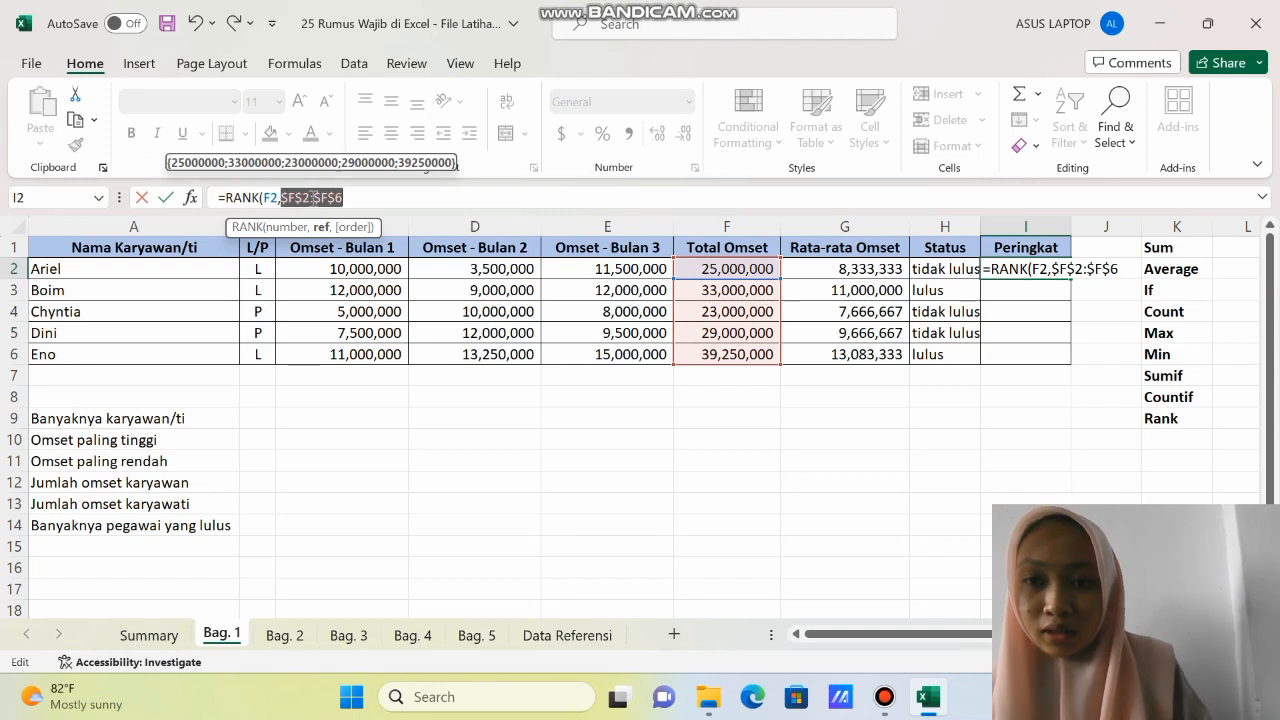
left_click(348, 197)
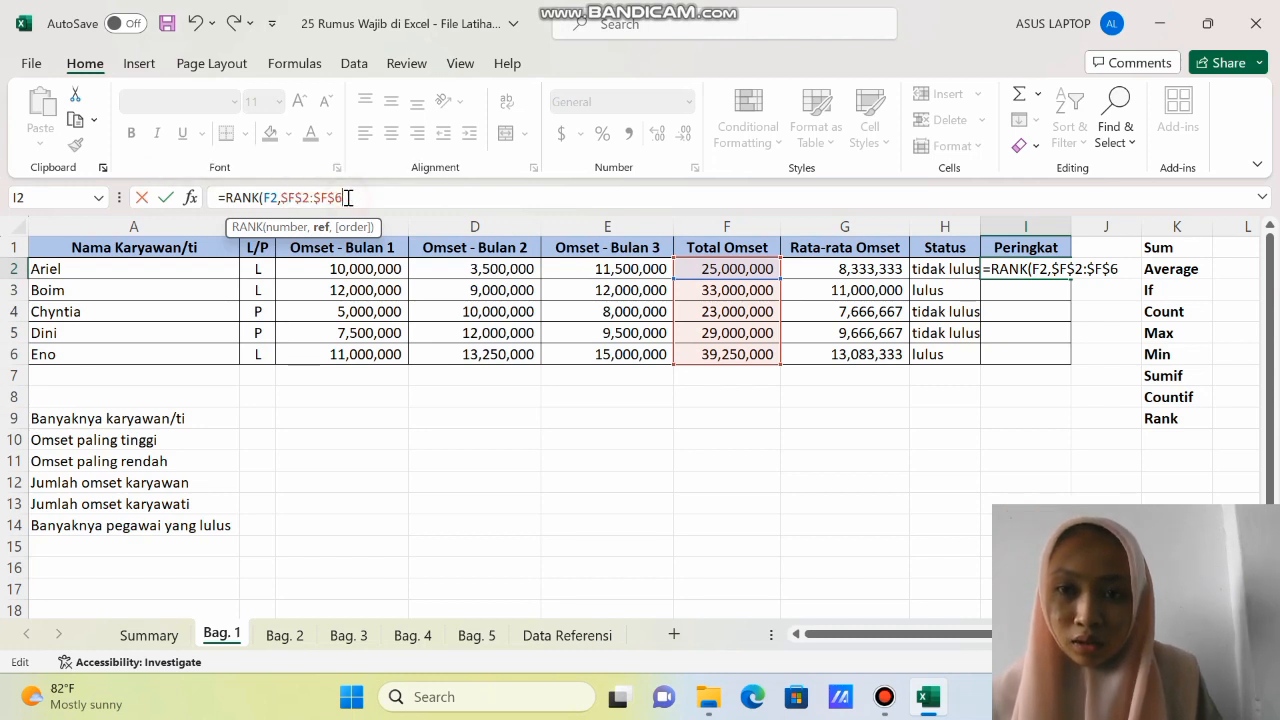
type(",")
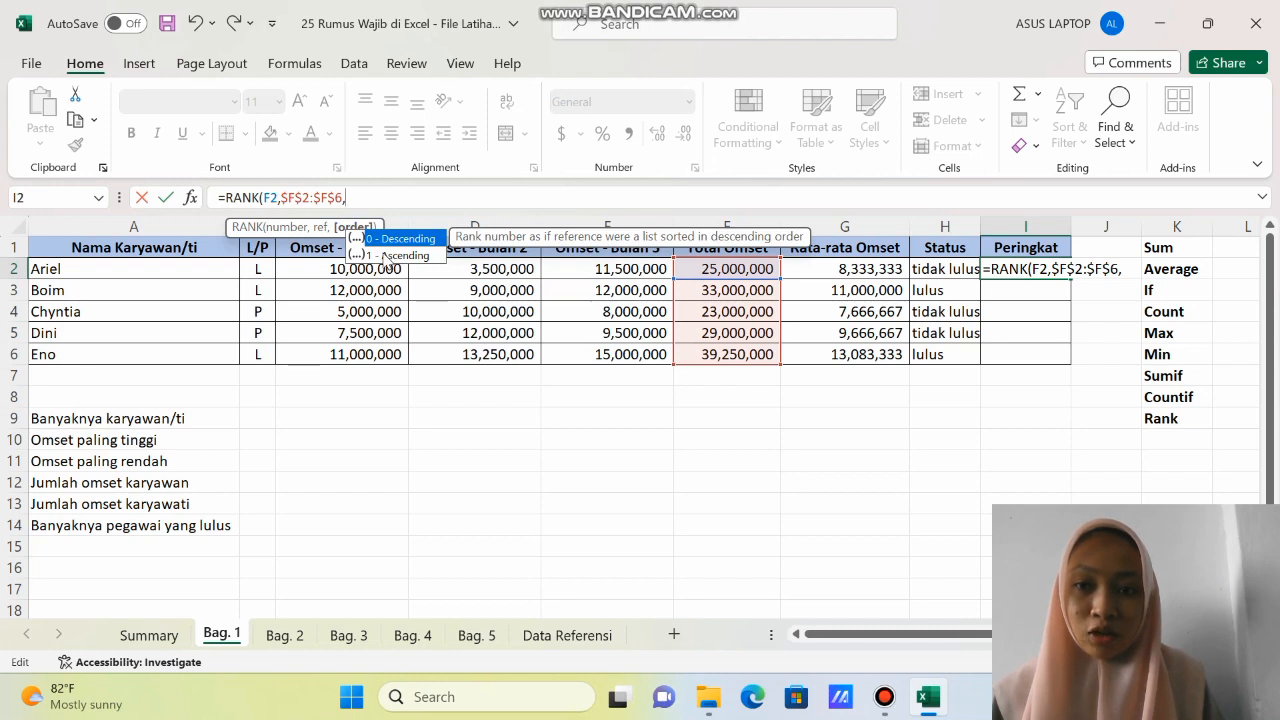
key("Return")
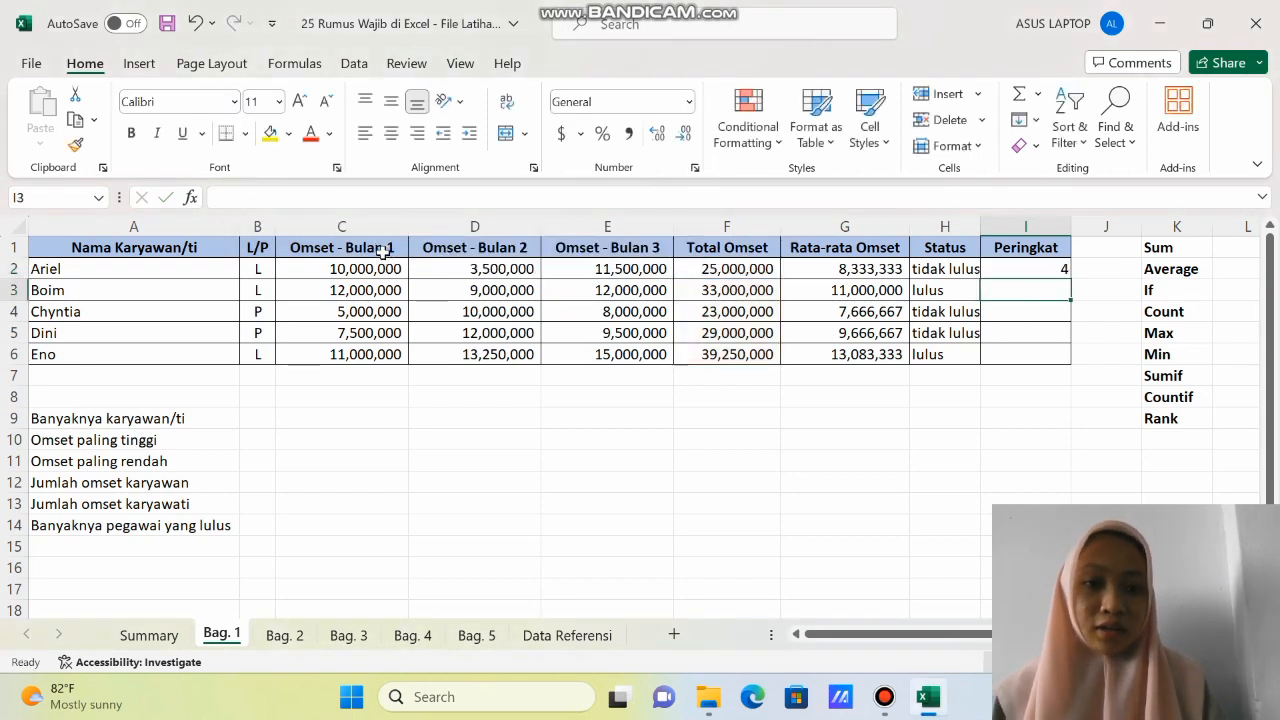
- Fill the Peringkat formula in I2 down to I6
left_click(1032, 263)
left_click_drag(1063, 275, 1074, 356)
left_click(1052, 270)
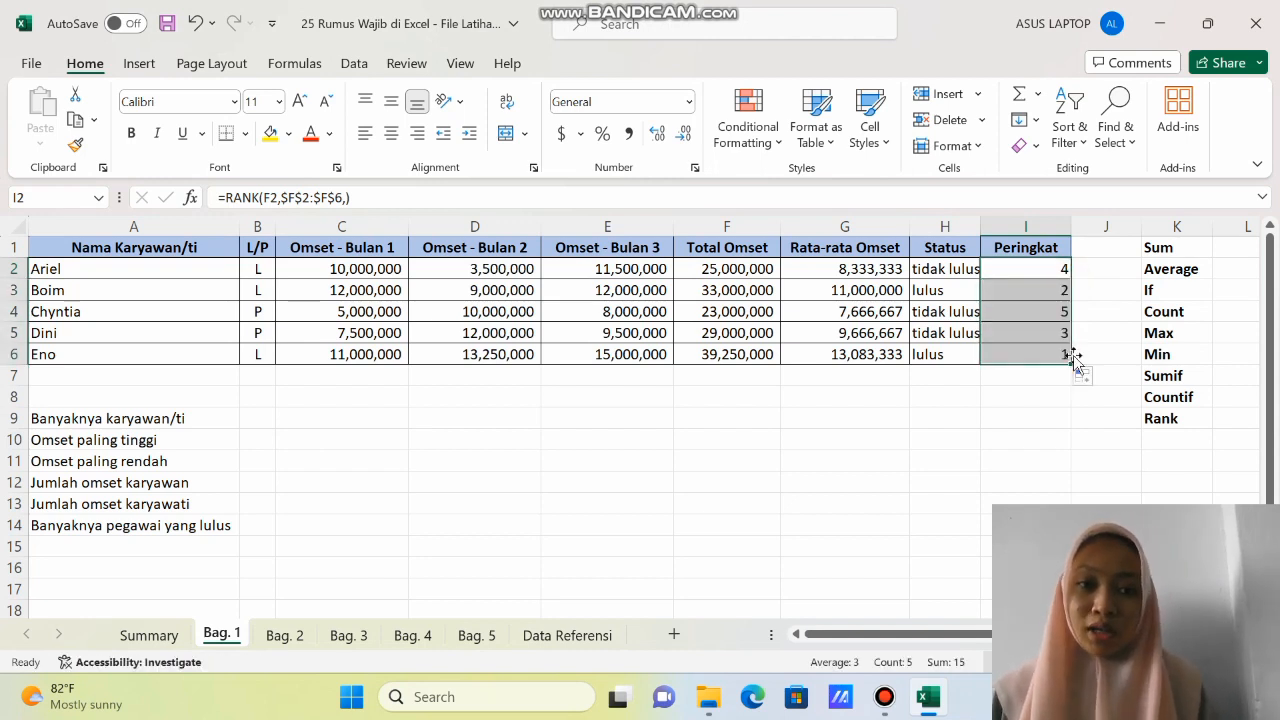
- Count the employees for Banyaknya karyawan/ti in C9 with COUNTA over the names in A2:A6
left_click(318, 419)
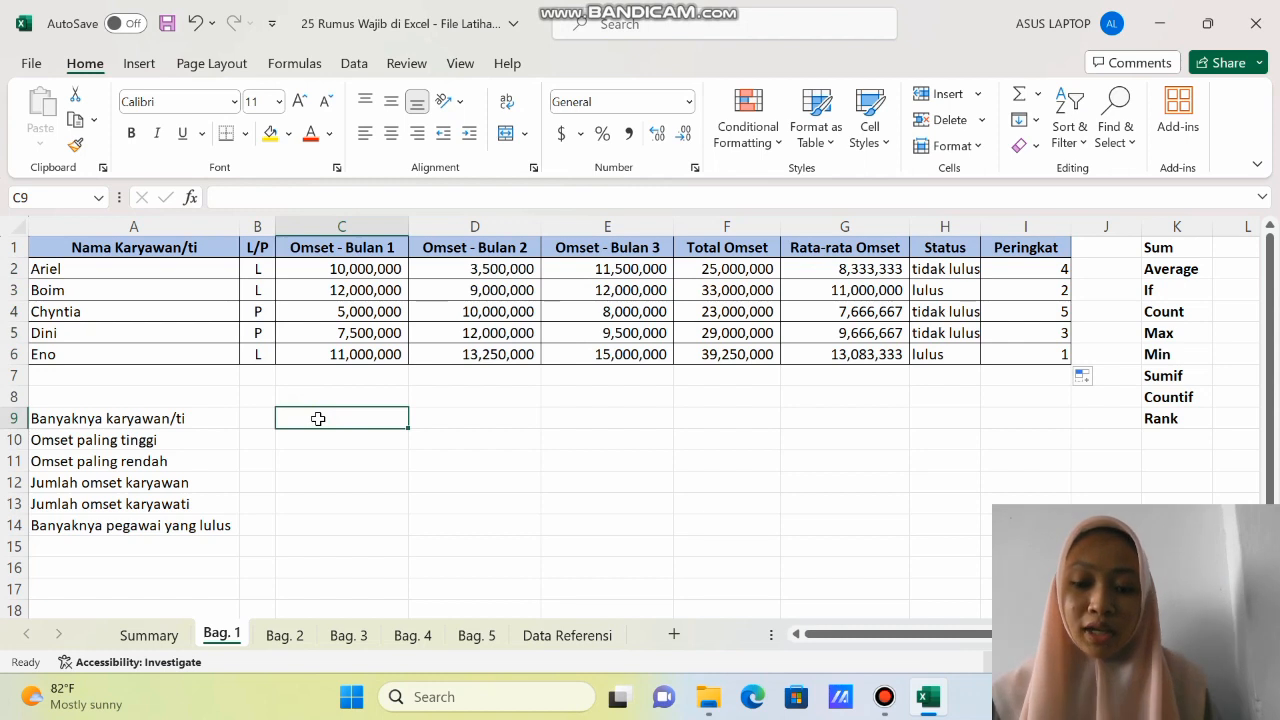
type("=")
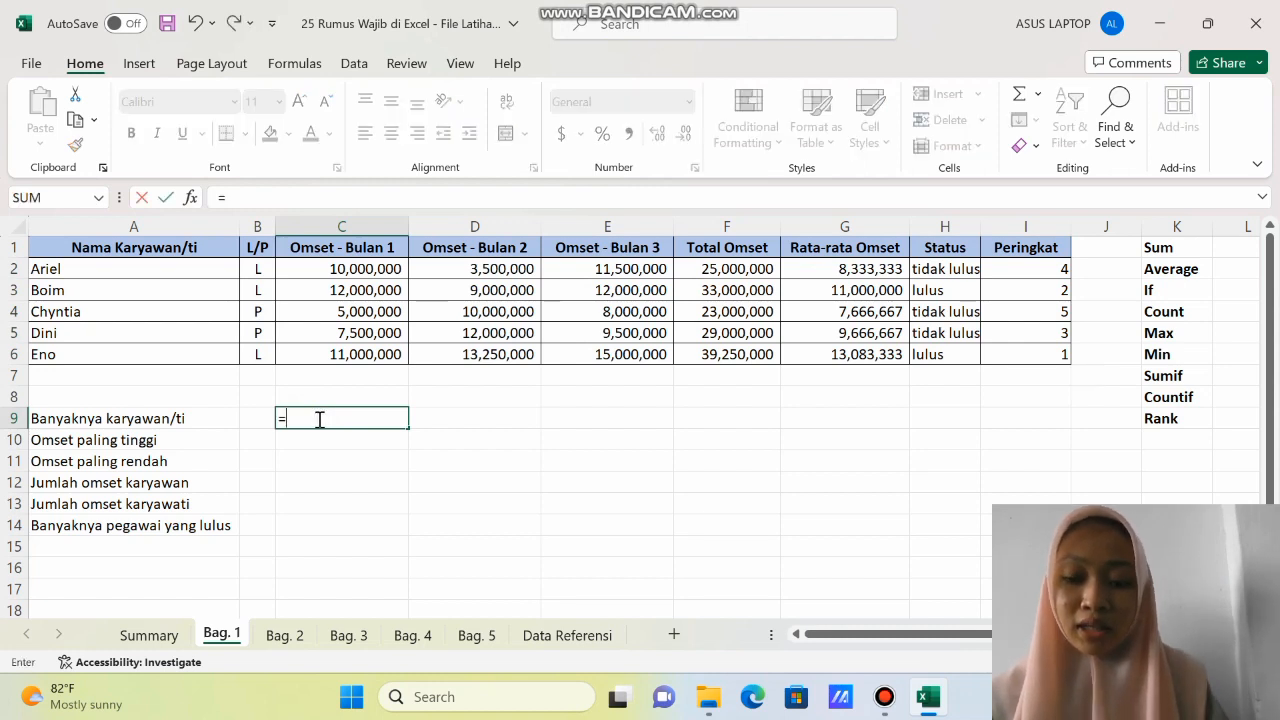
type("cou")
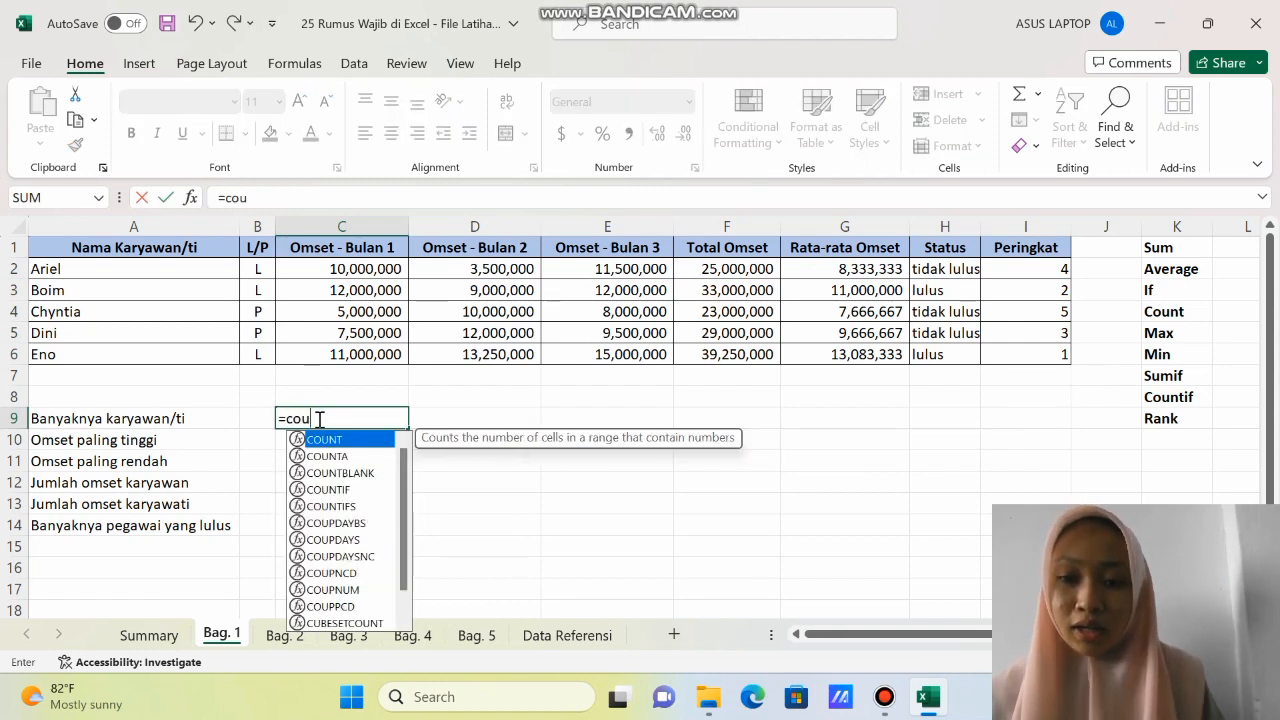
double_click(320, 457)
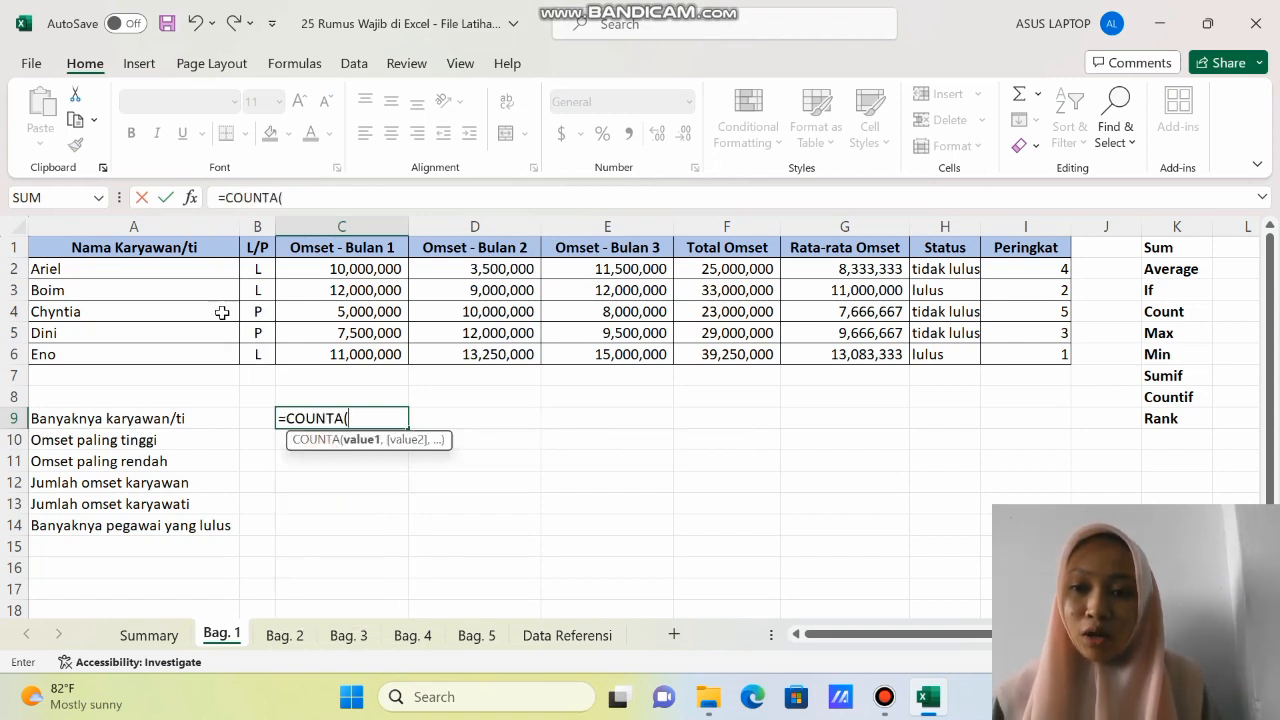
left_click_drag(202, 268, 213, 351)
key("Return")
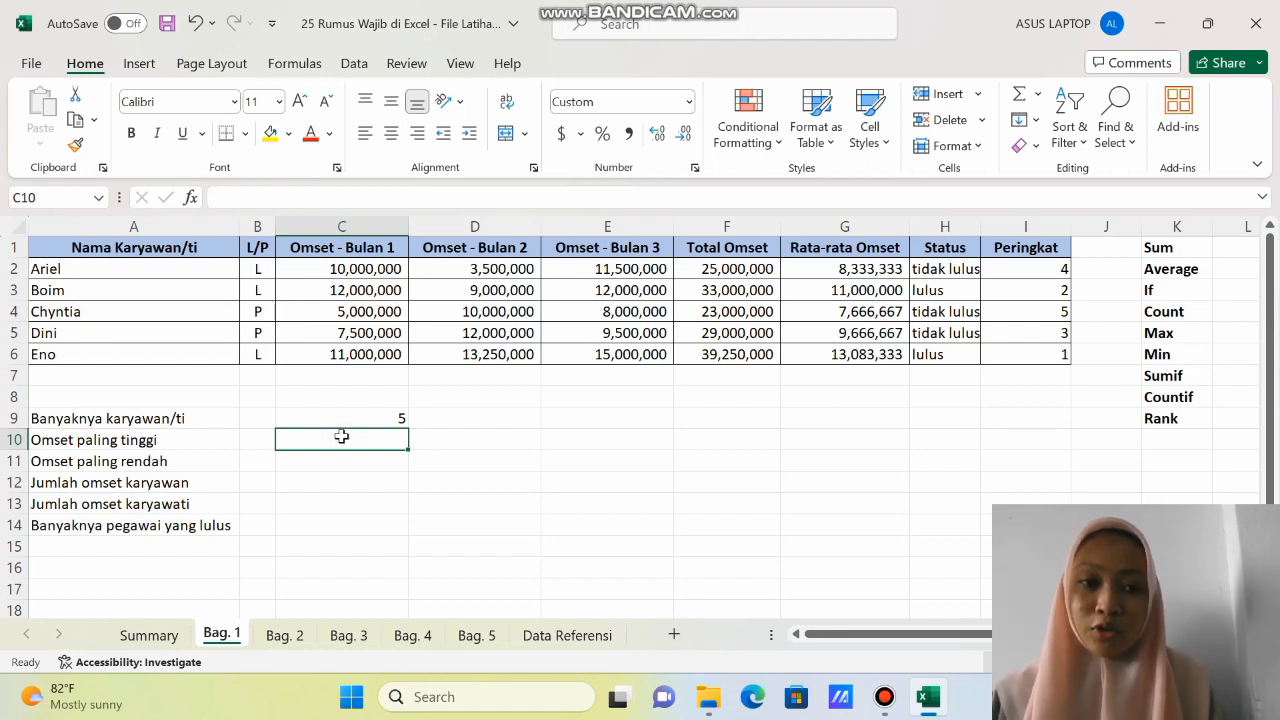
- Calculate Omset paling tinggi in C10 with MAX over the Total Omset range F2:F6
type("=")
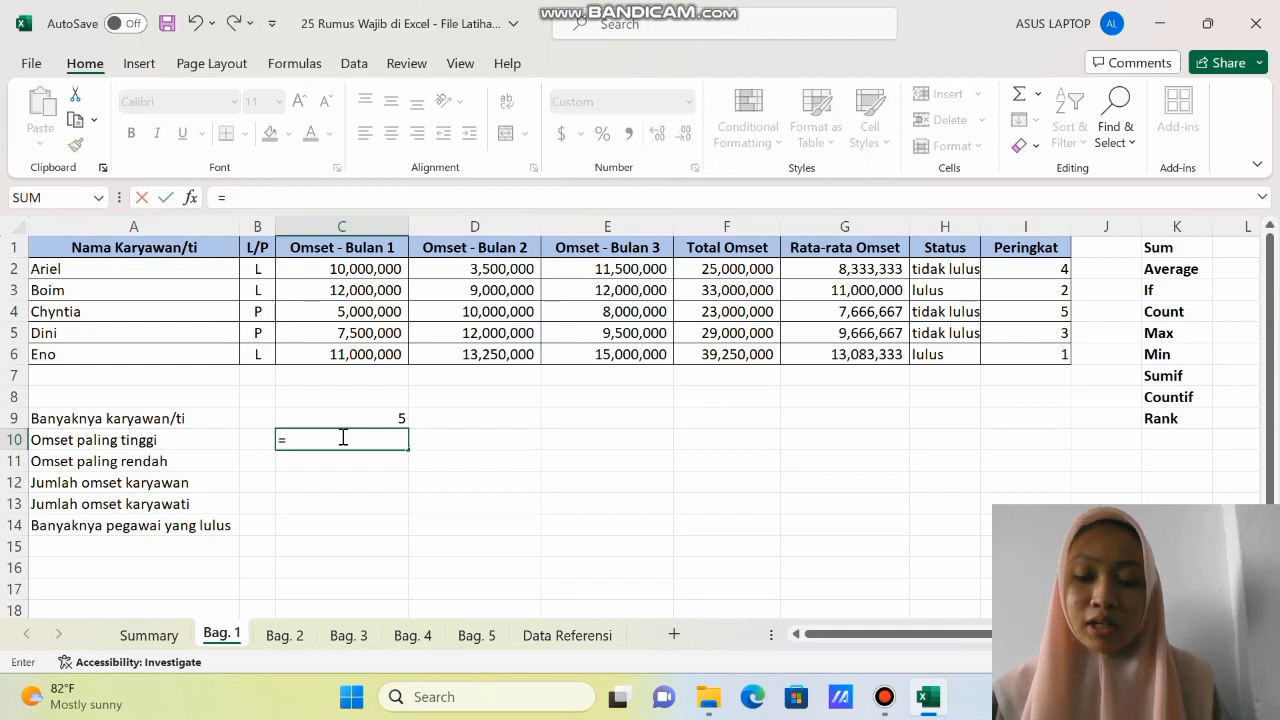
type("ma")
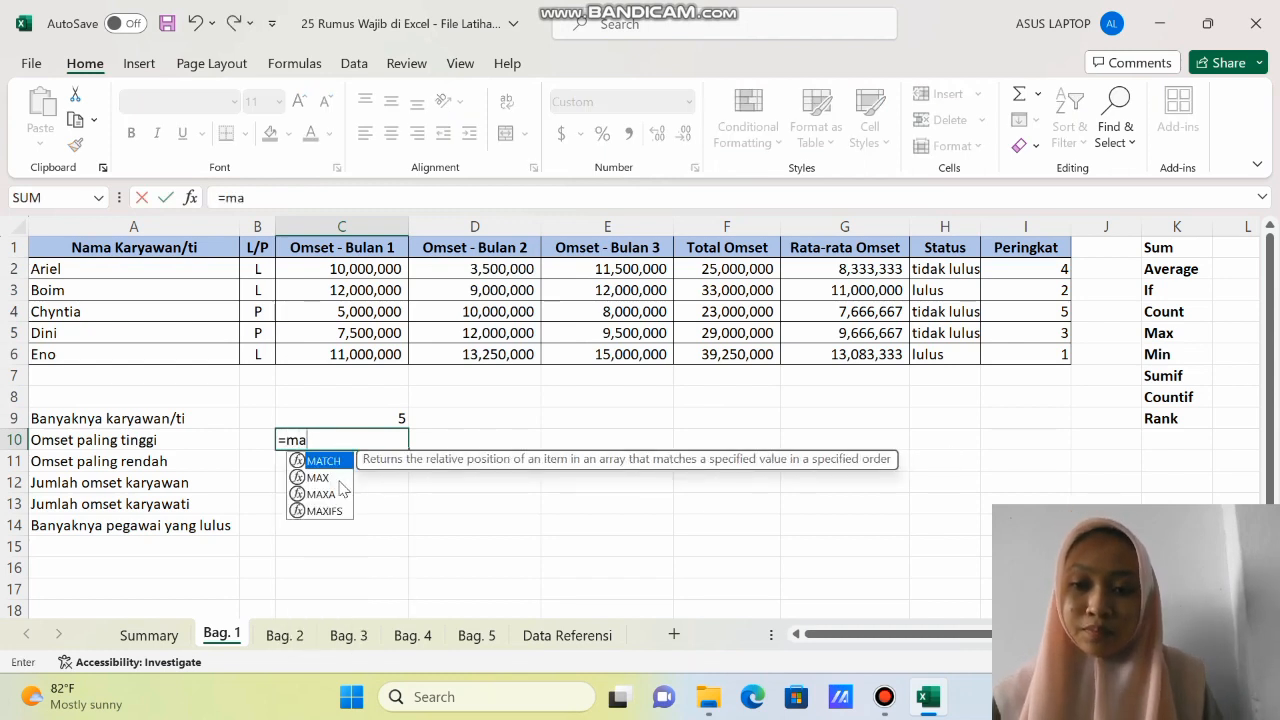
double_click(339, 478)
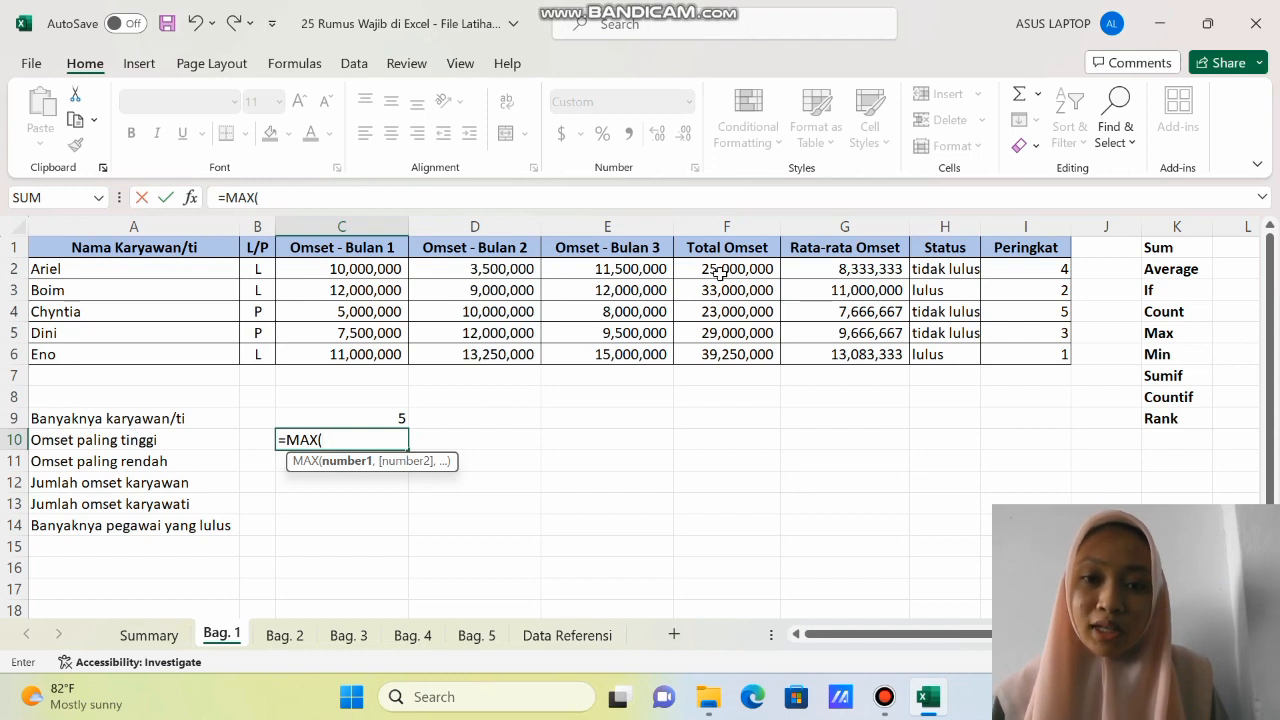
left_click_drag(731, 269, 745, 345)
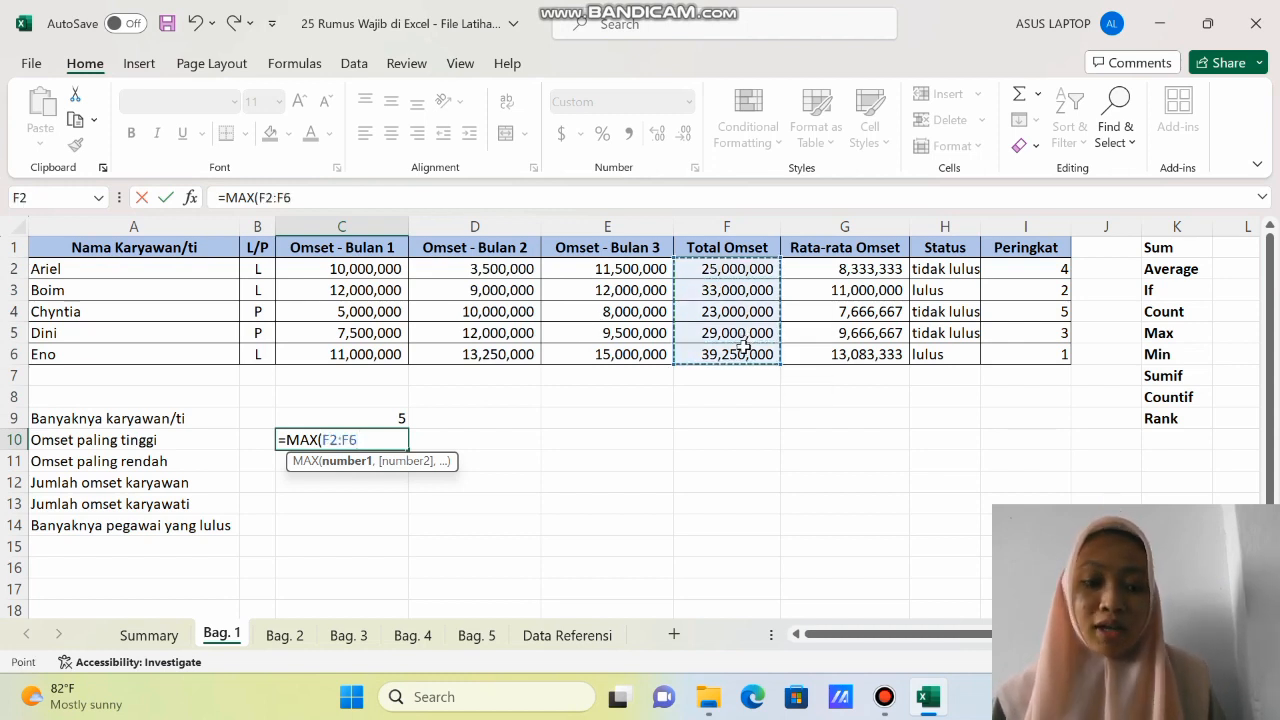
key("Return")
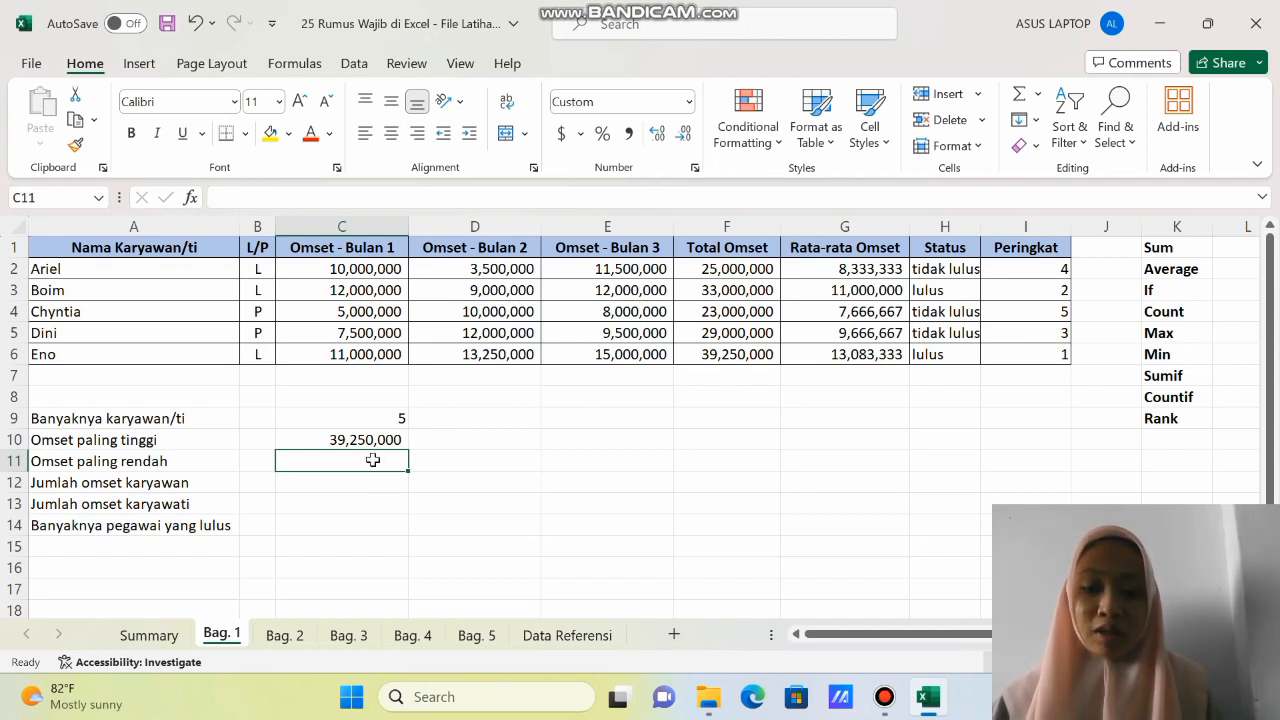
- Calculate Omset paling rendah in C11 with MIN over the Total Omset range F2:F6
type("=")
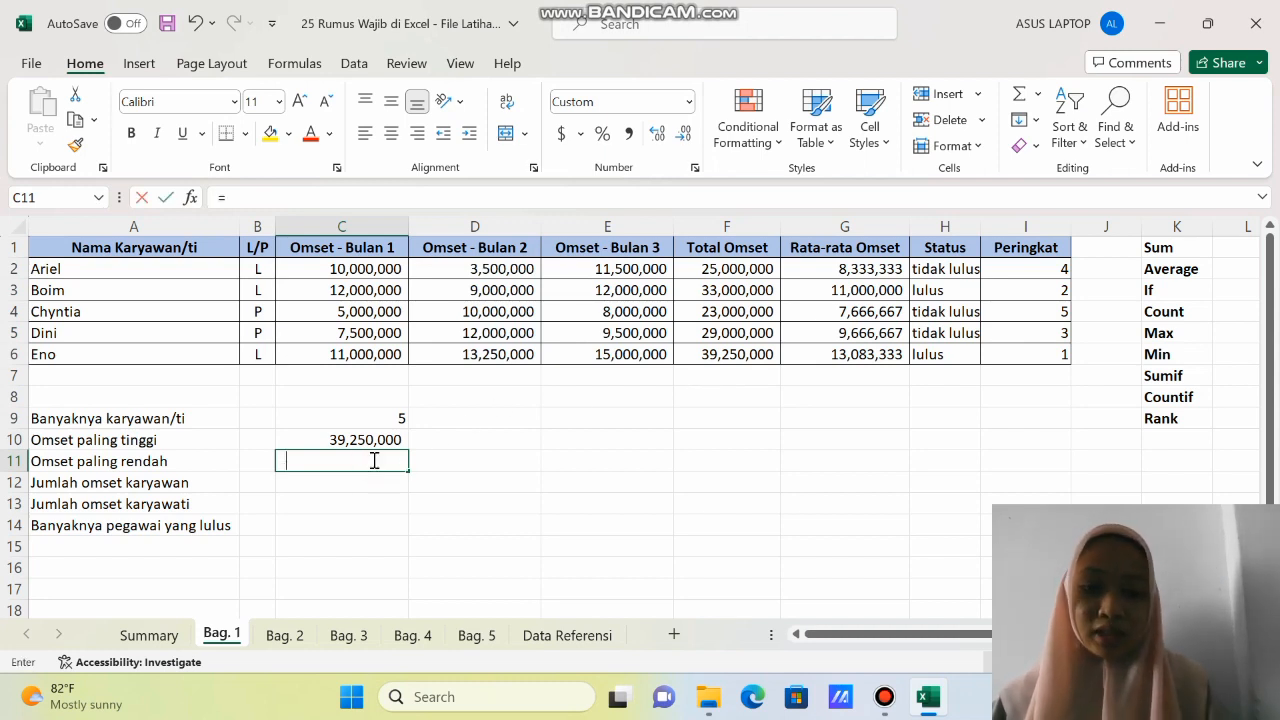
type("min")
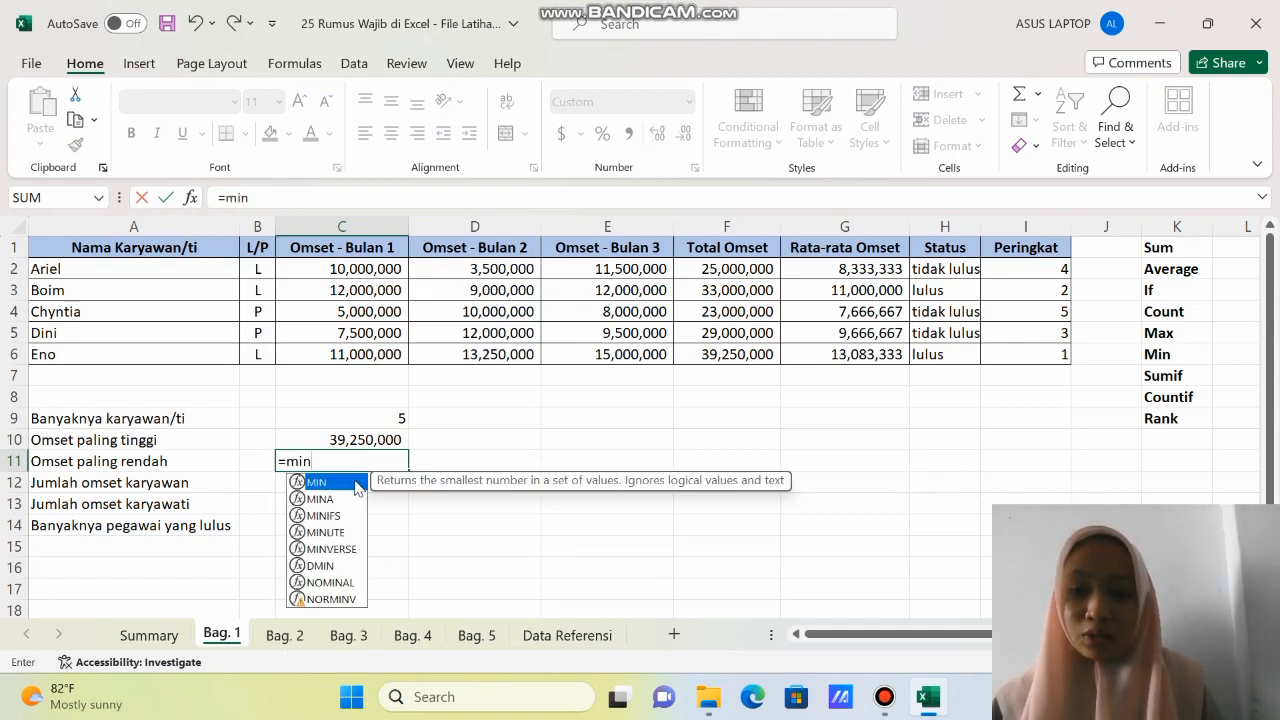
double_click(352, 486)
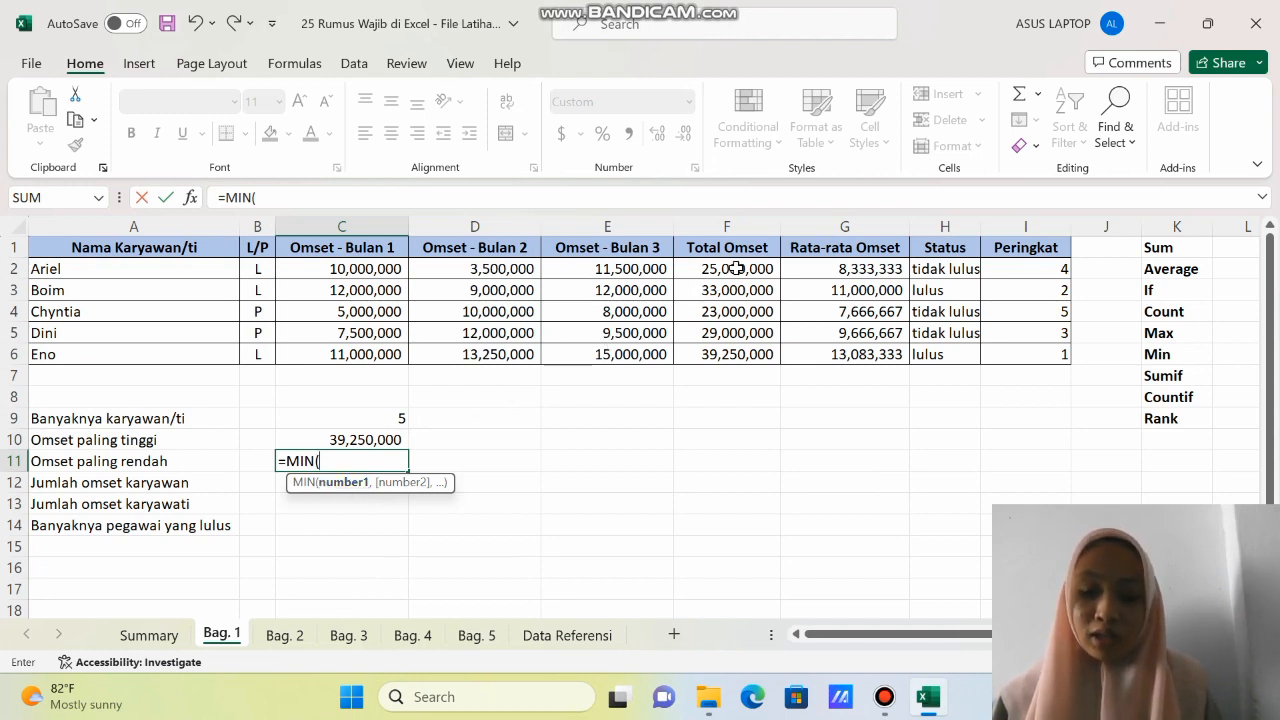
left_click_drag(736, 268, 743, 354)
key("Return")
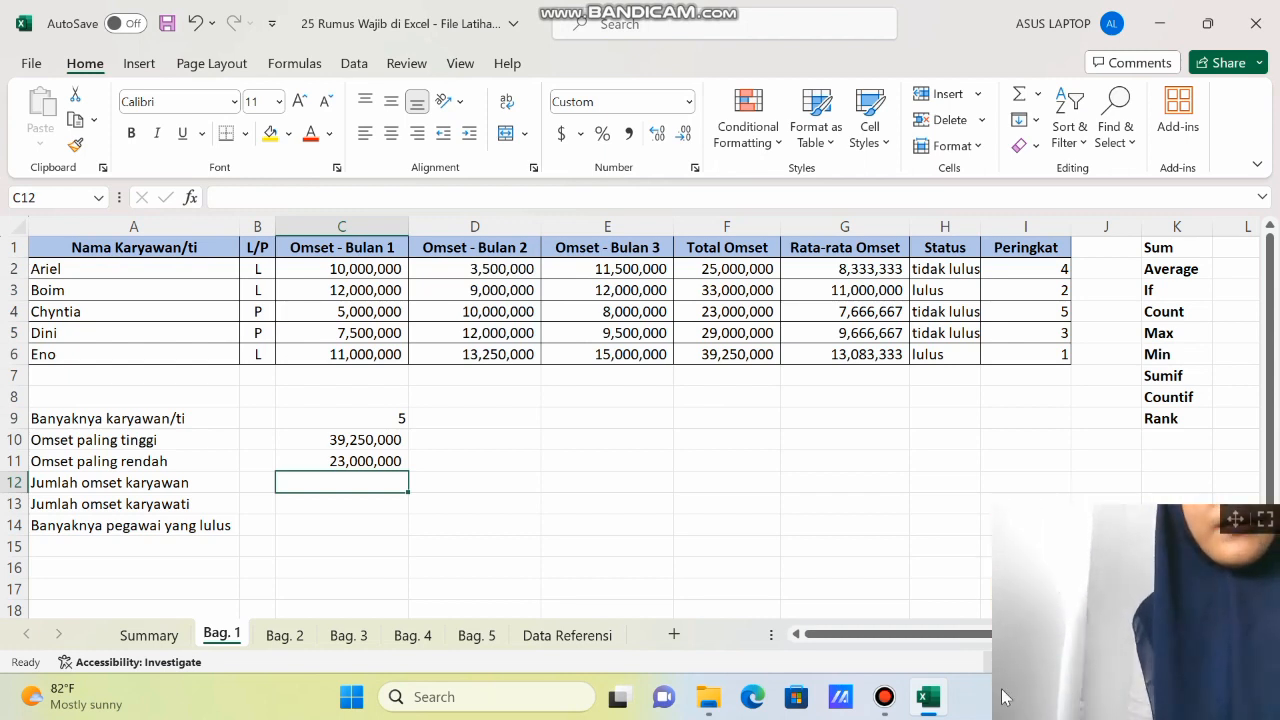
left_click(882, 694)
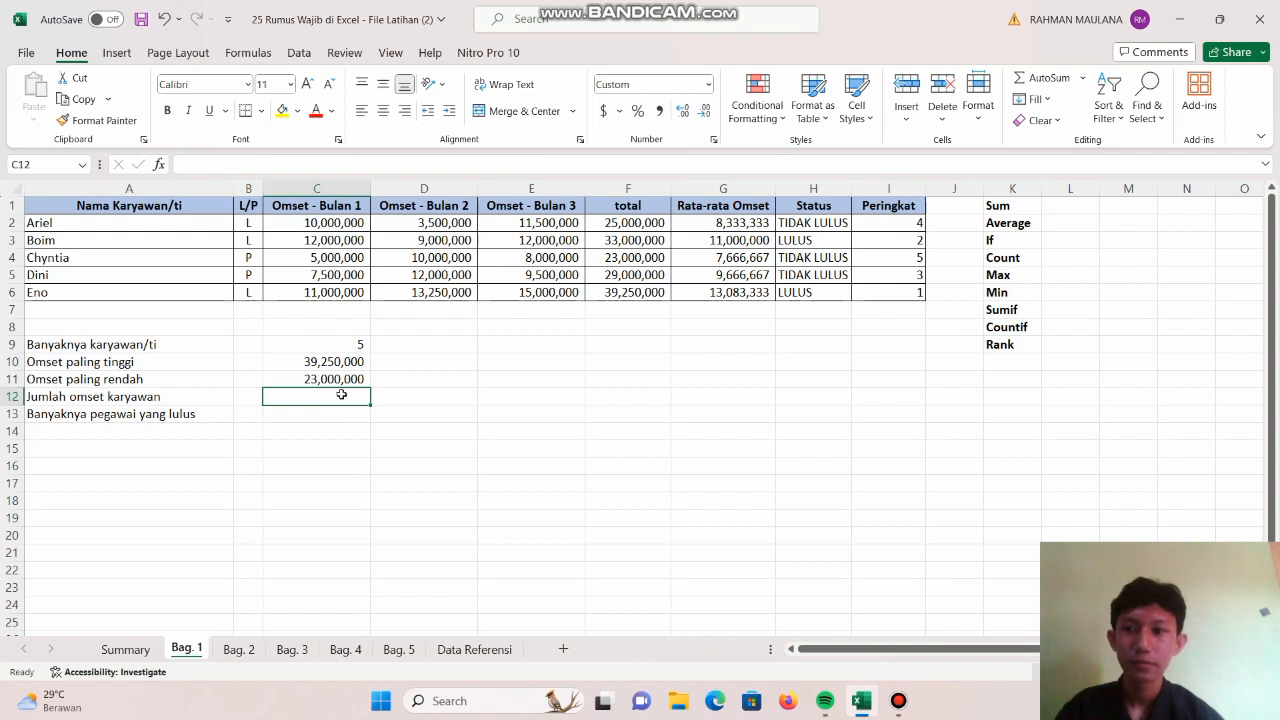
- Calculate Jumlah omset karyawan in C12 with SUMIF over B2:B6 for "L", summing the total range F2:F6
type("=")
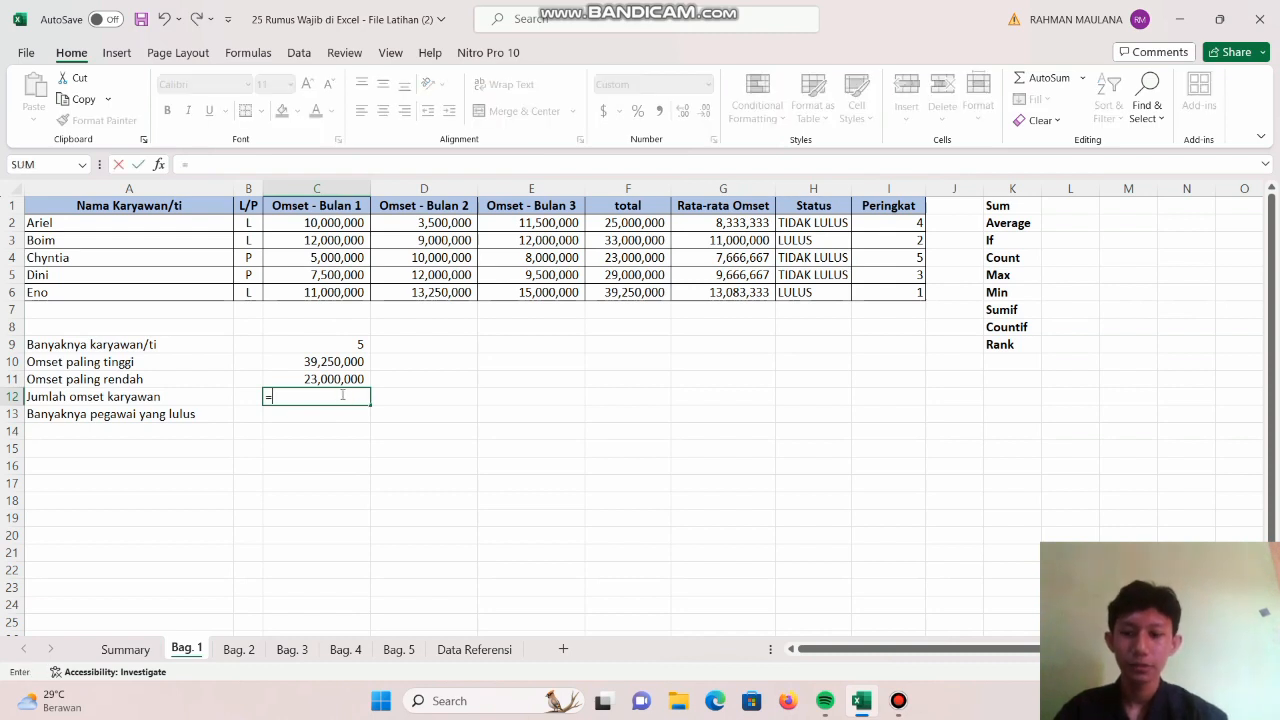
type("SUMIF")
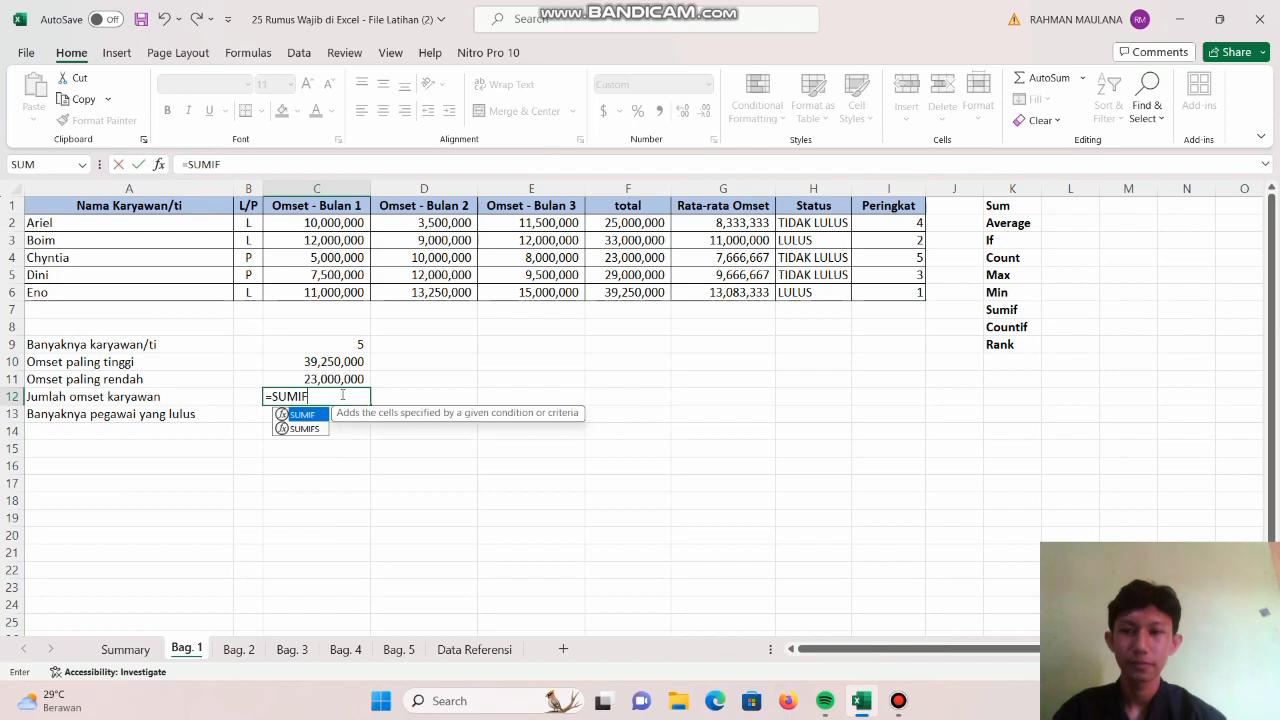
double_click(302, 414)
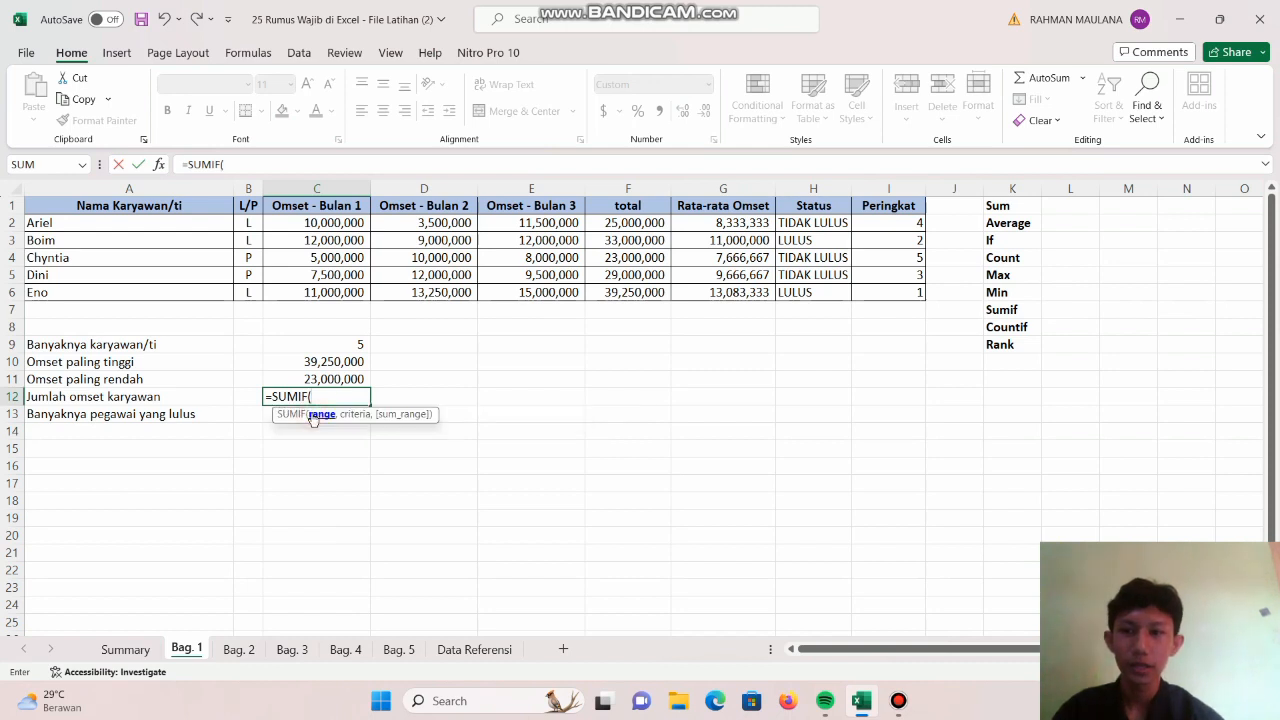
left_click_drag(252, 222, 253, 296)
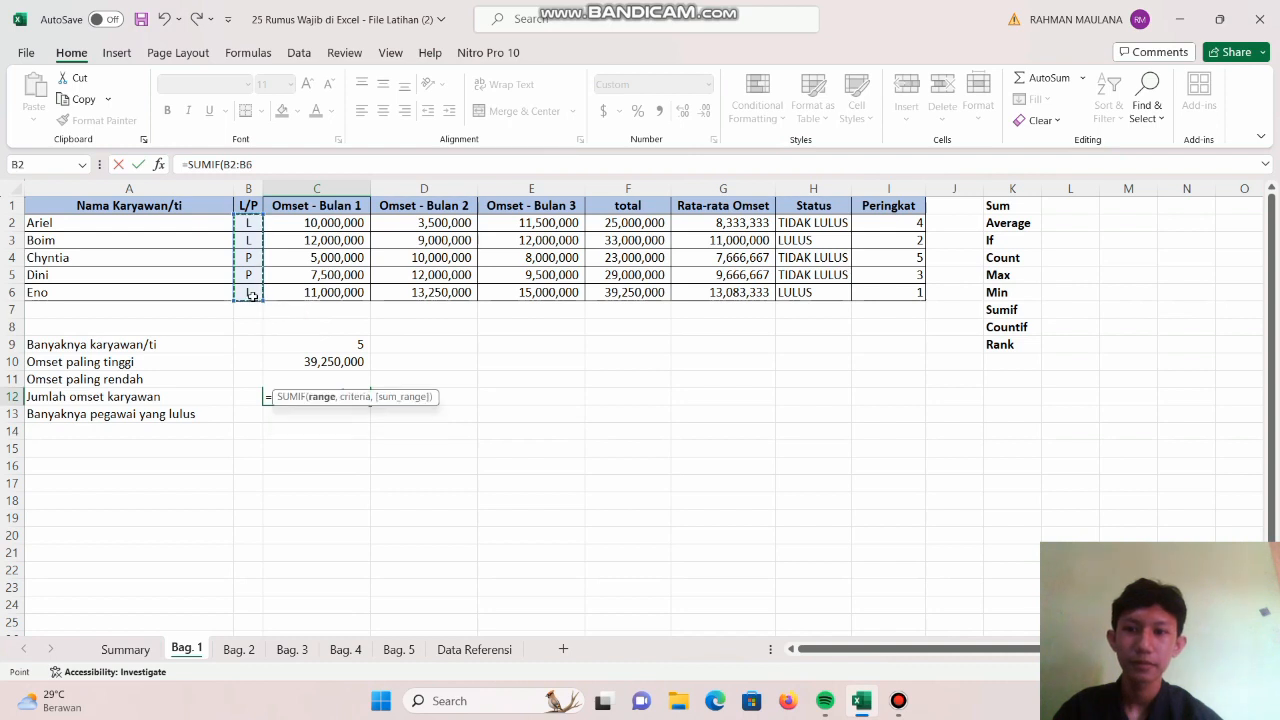
type(",\"L")
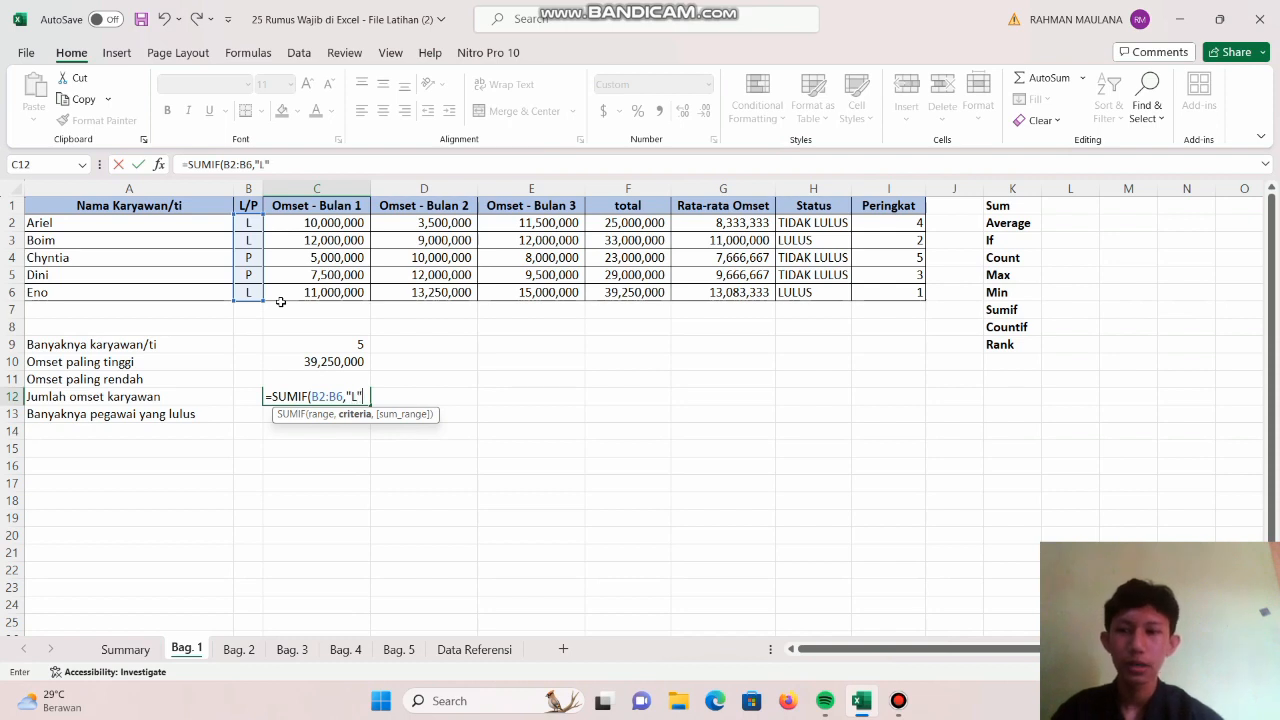
type(",")
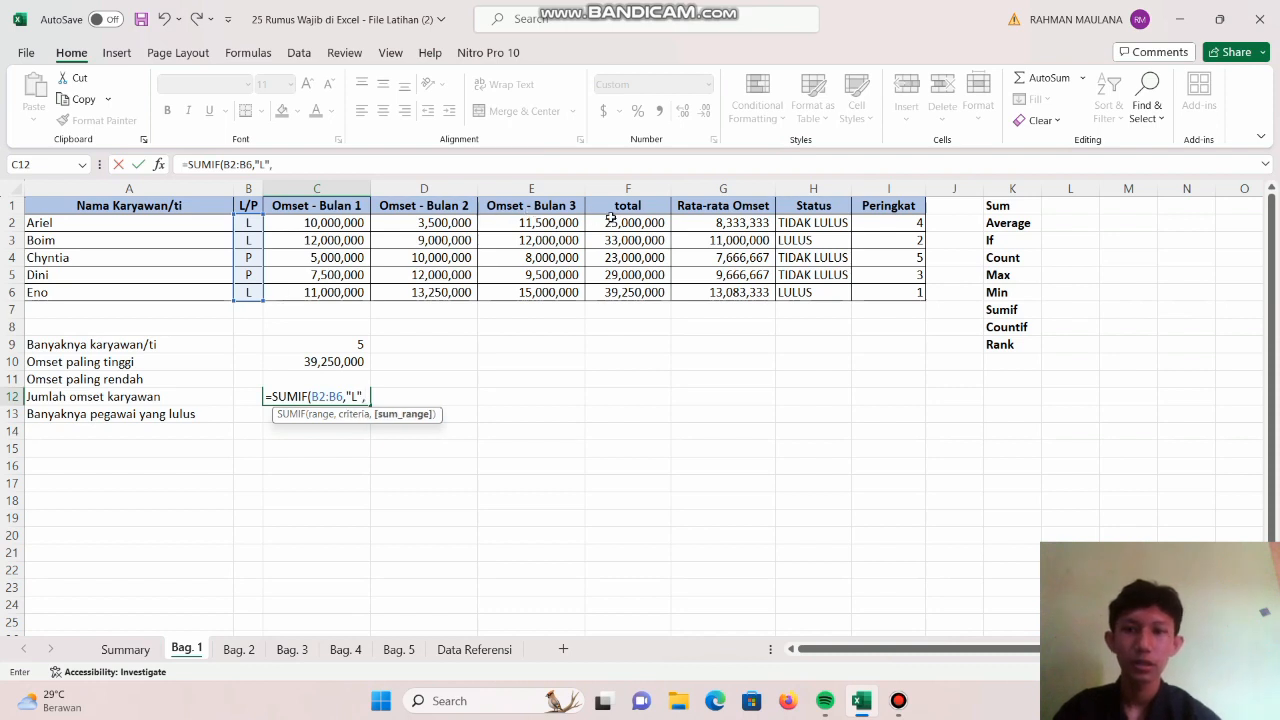
left_click_drag(632, 224, 632, 287)
key("Return")
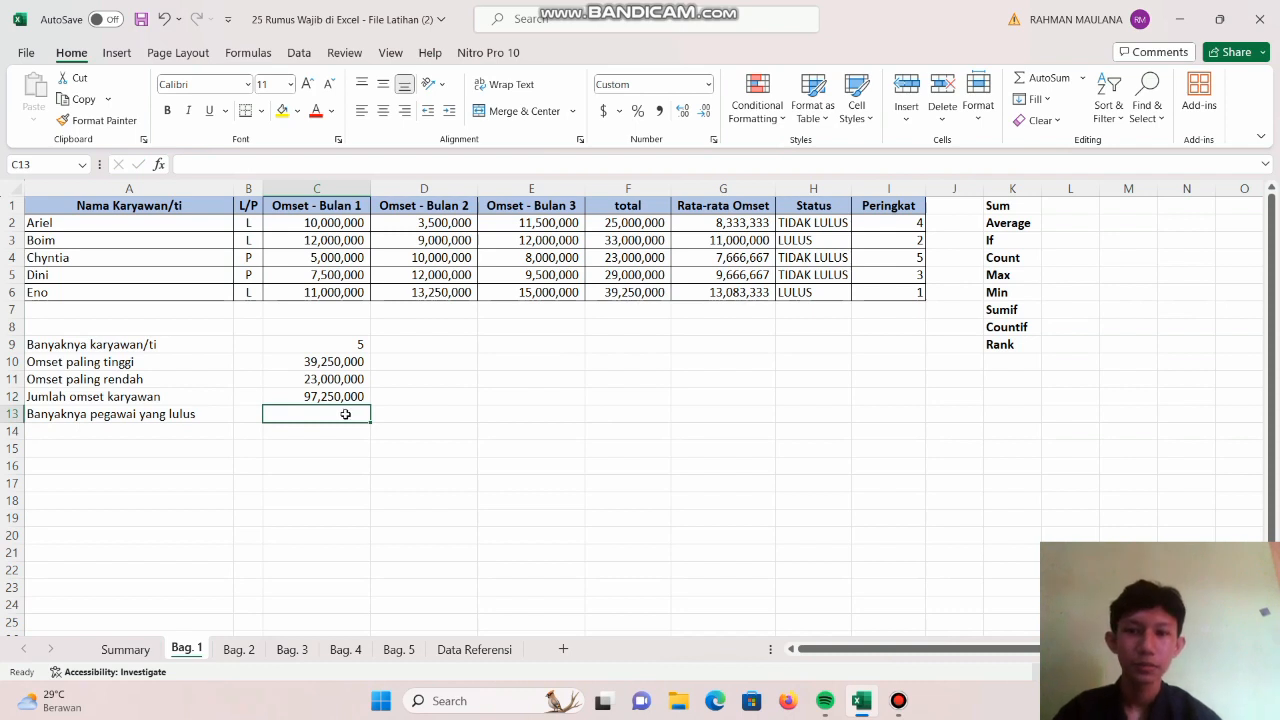
- Count Banyaknya pegawai yang lulus in C13 with COUNTIF over the Status range H2:H6 for "LULUS"
type("=")
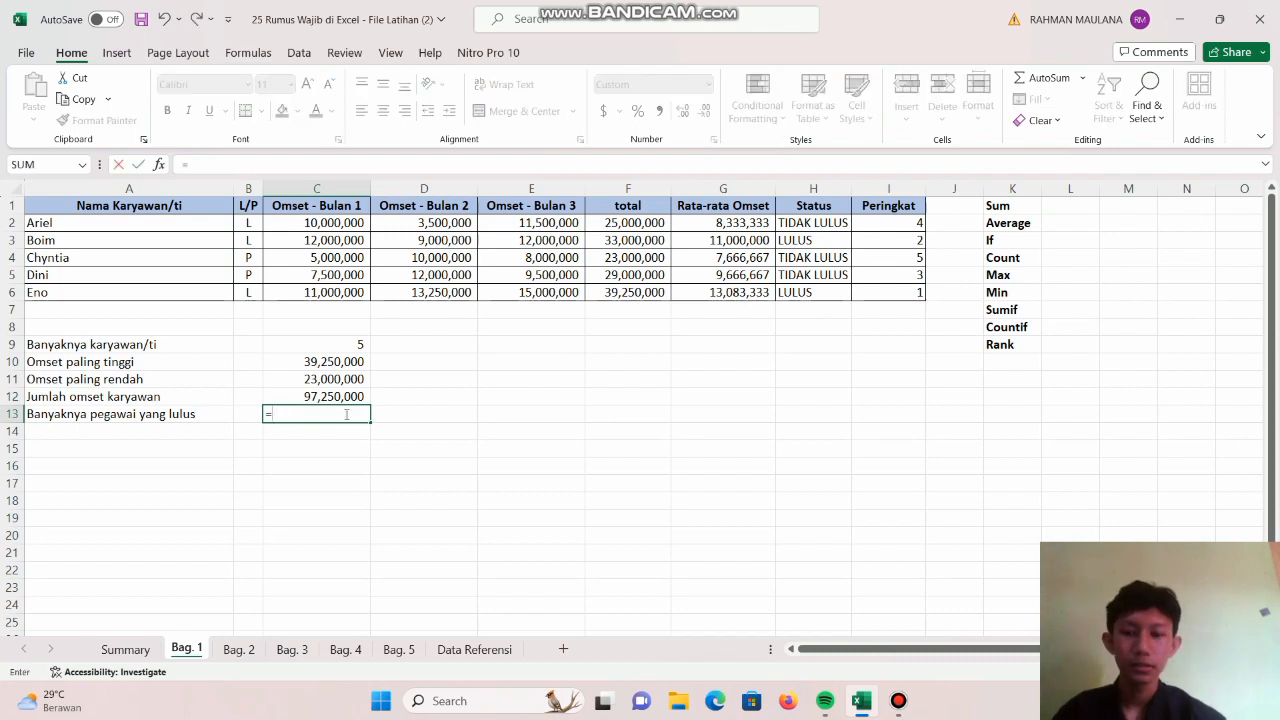
type("COUN")
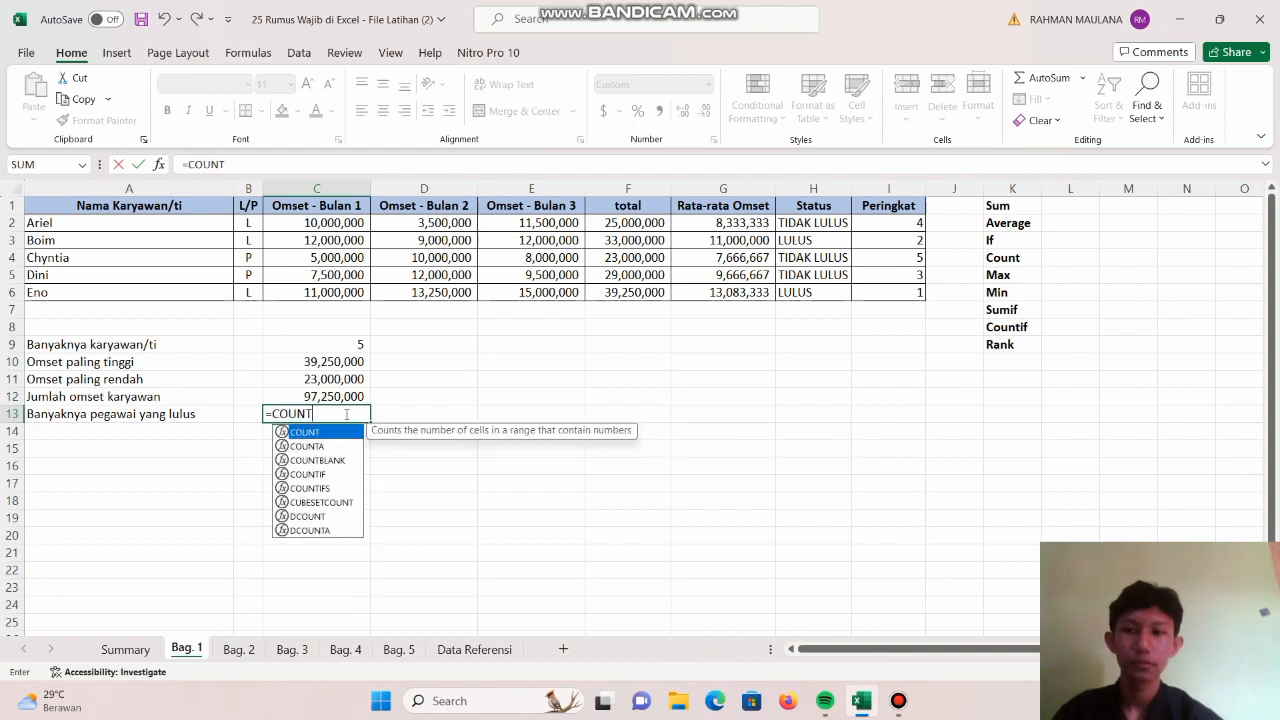
type("T")
double_click(323, 474)
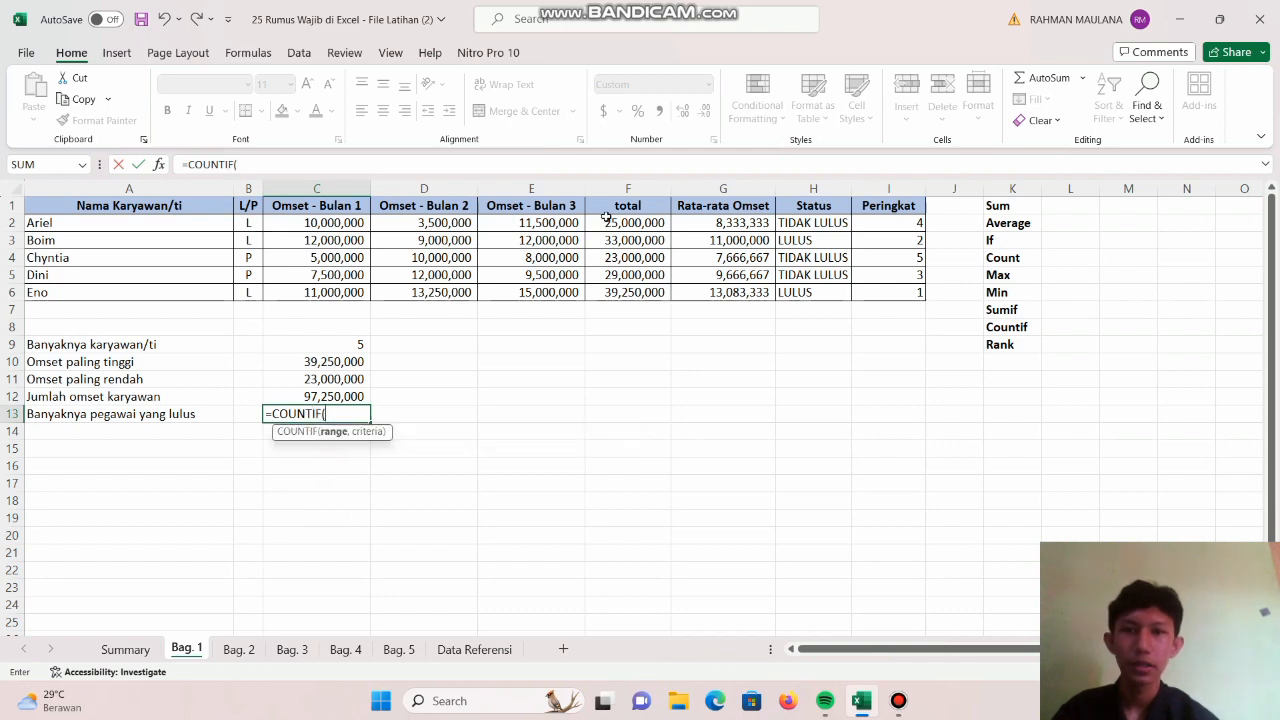
left_click_drag(823, 223, 820, 291)
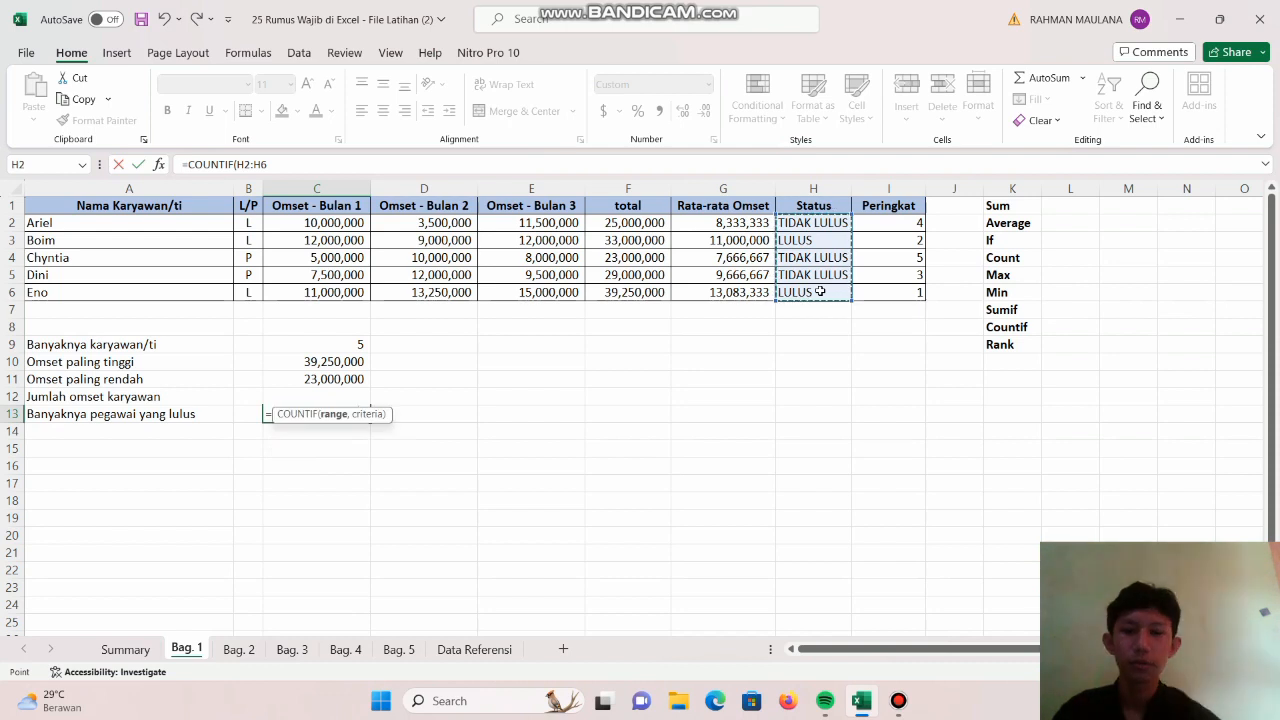
type(",")
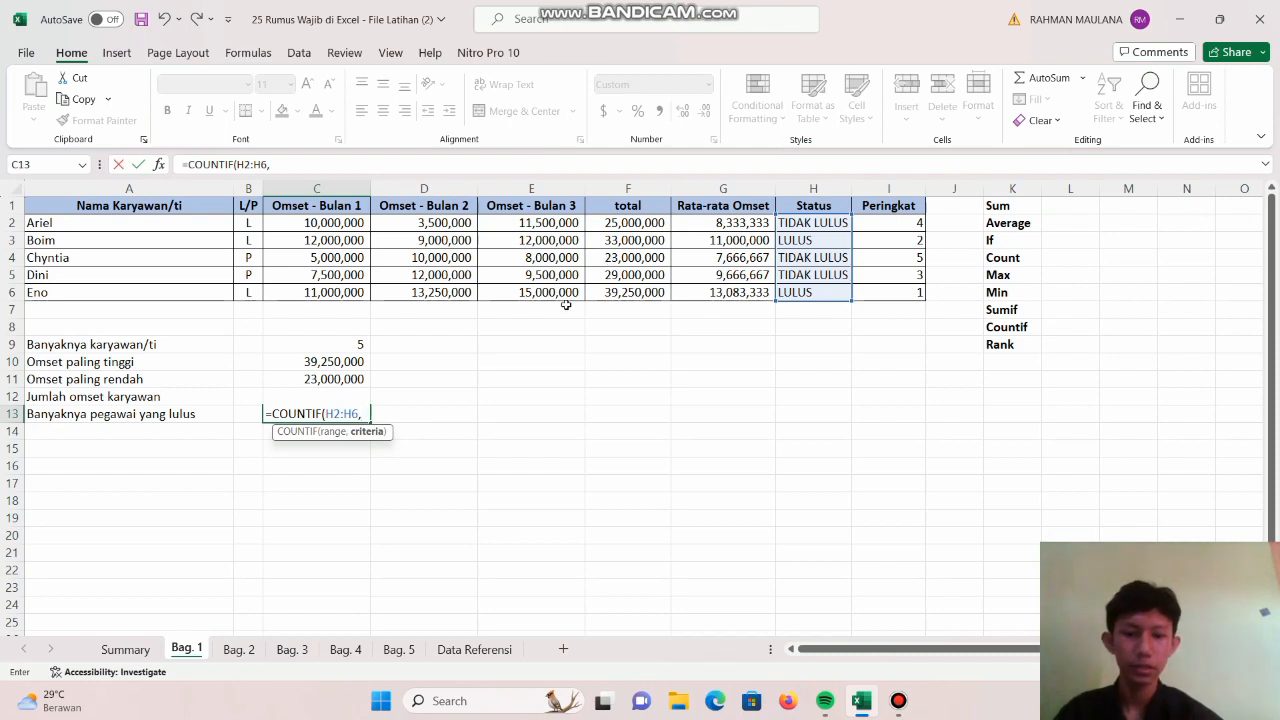
type("\"LULUS")
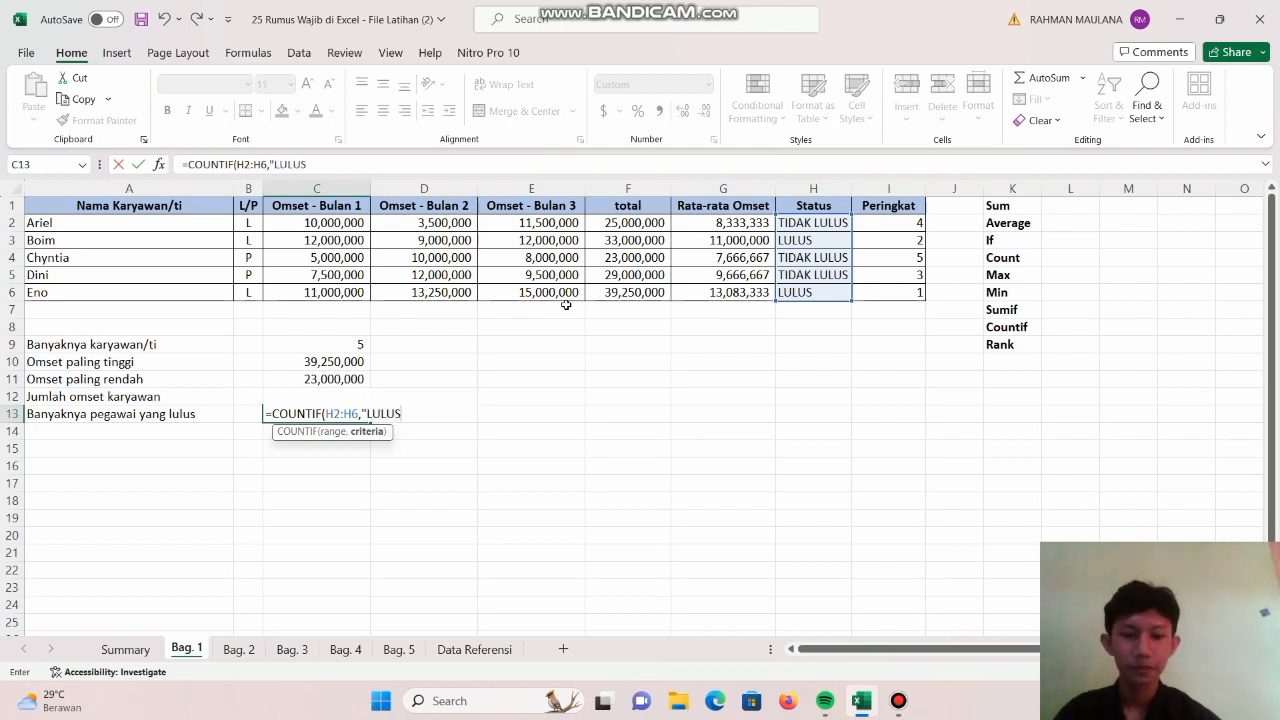
type("\"")
key("Return")
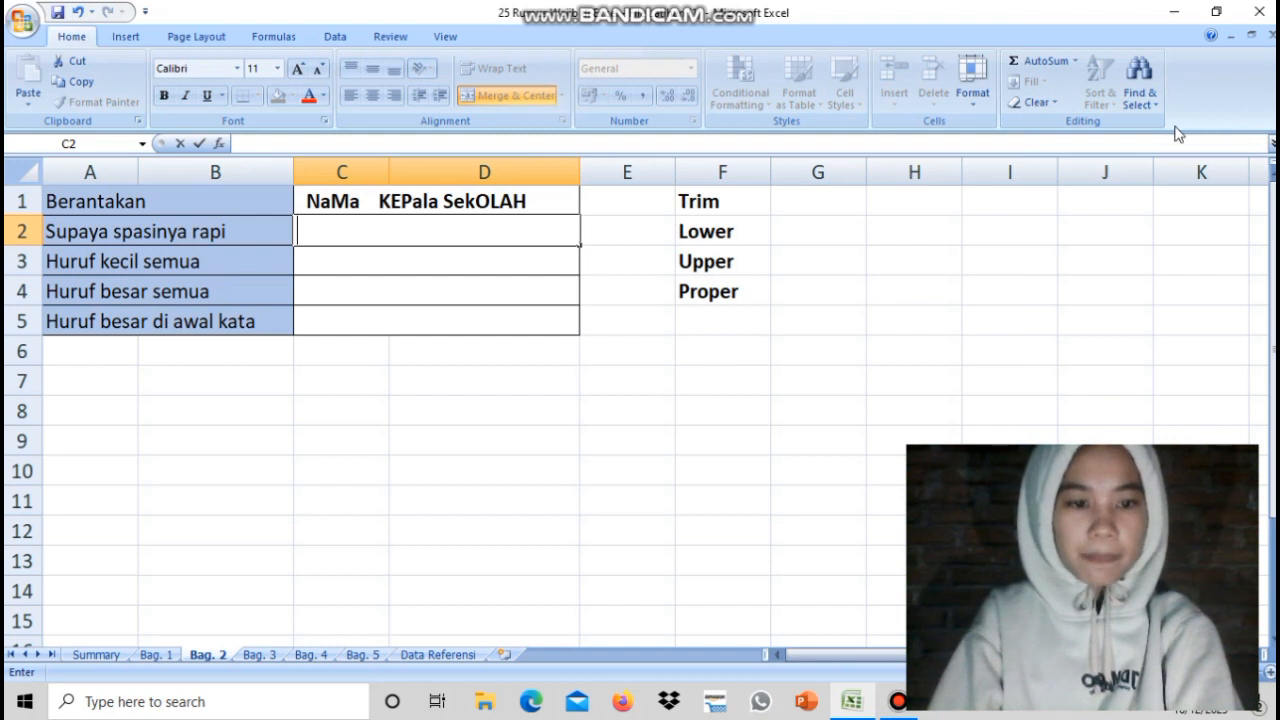
- Tidy the spacing of the messy text in C1 with a TRIM formula in C2 on sheet Bag. 2
left_click(516, 235)
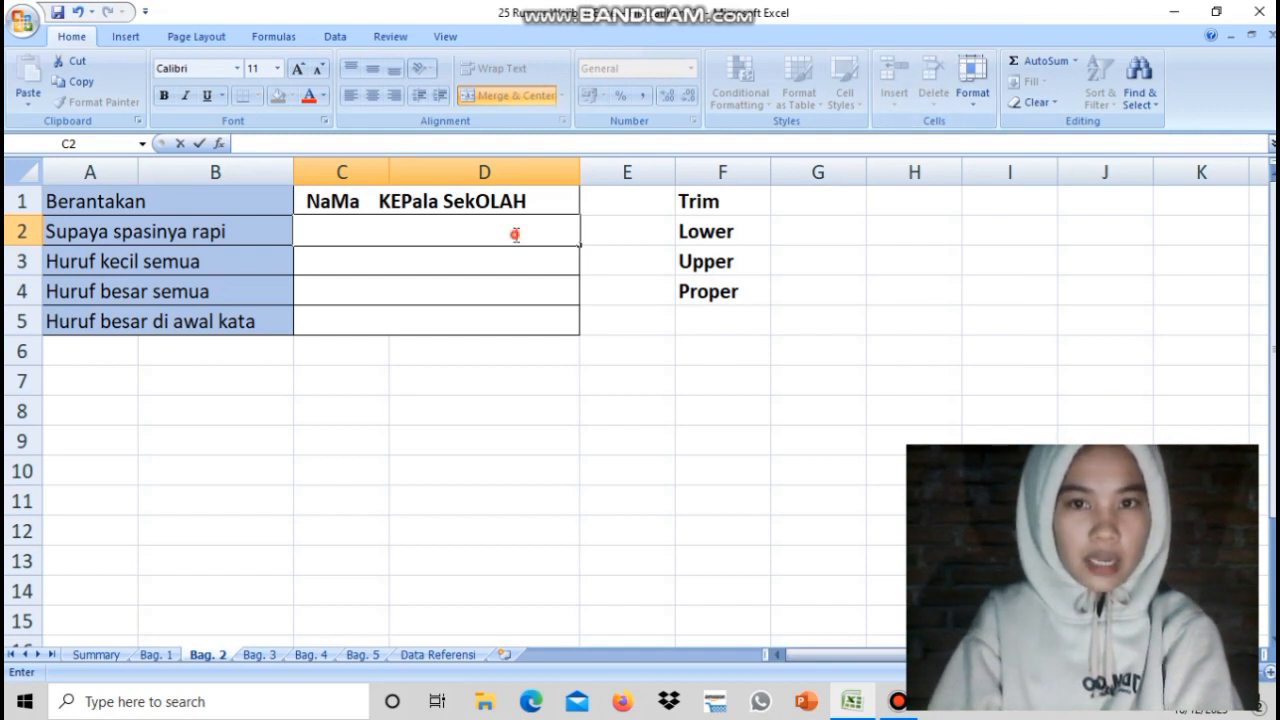
type("=")
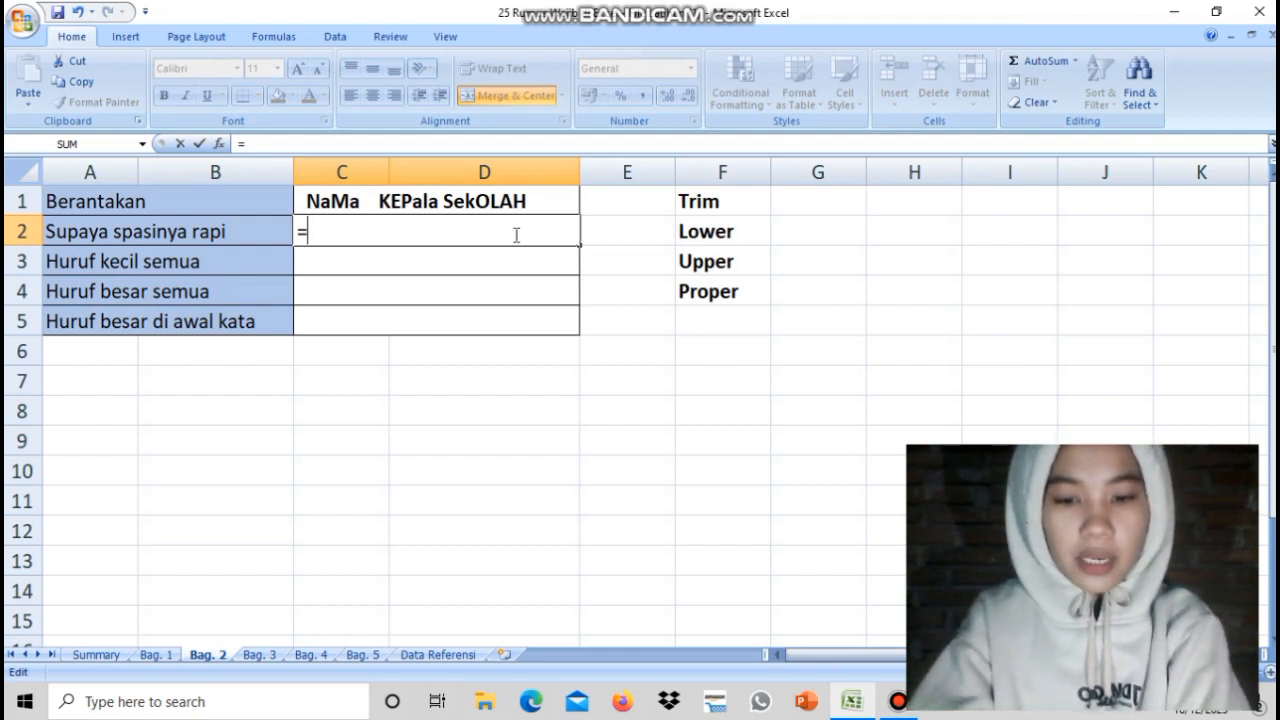
type("tri")
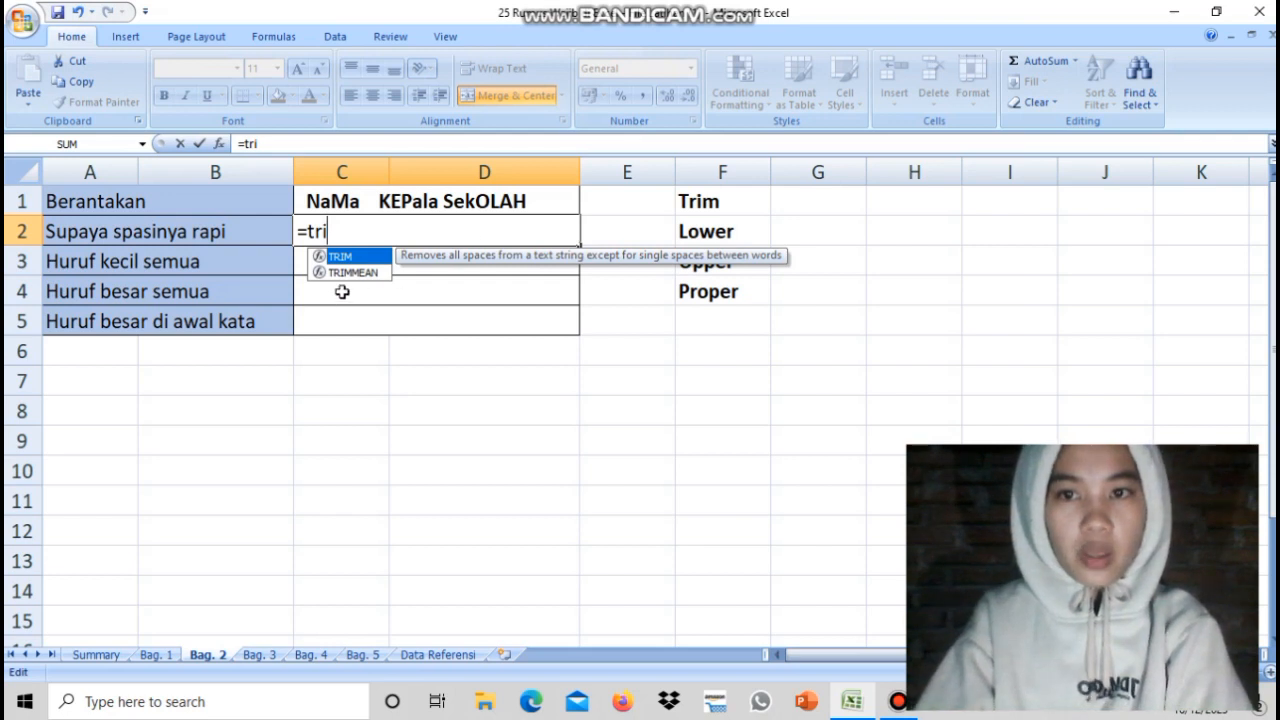
double_click(354, 261)
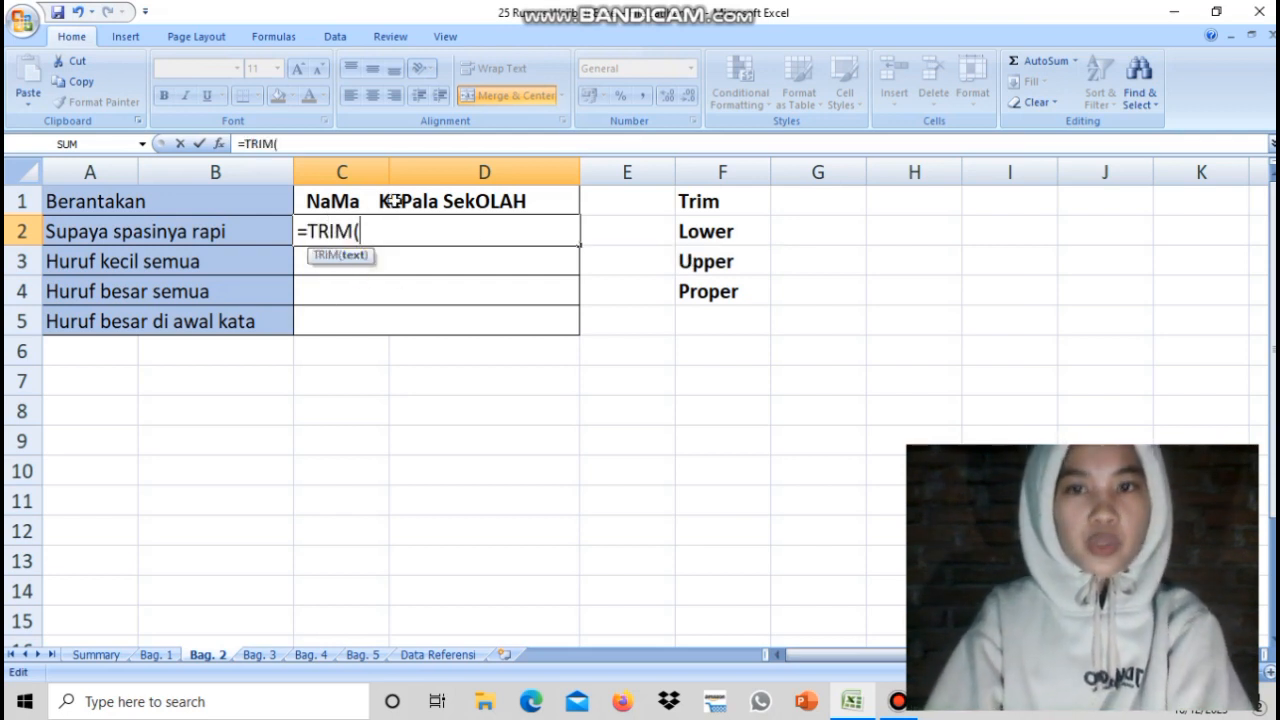
left_click(393, 201)
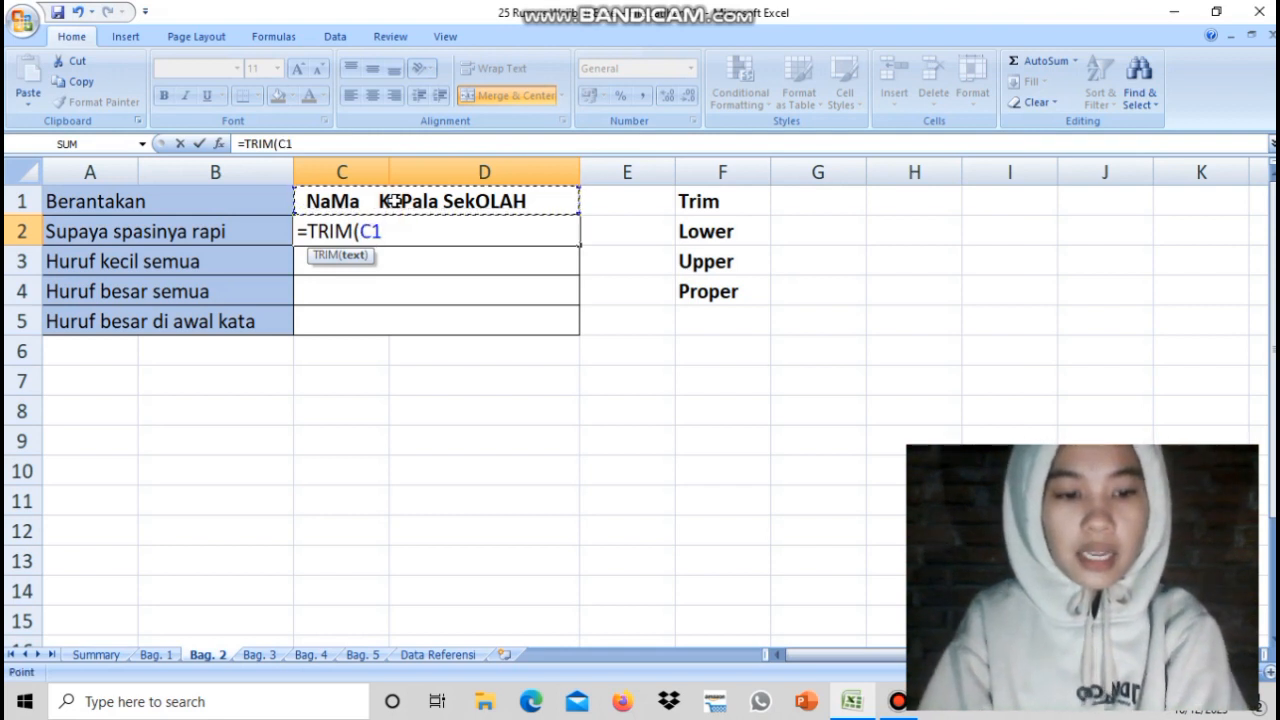
key("Return")
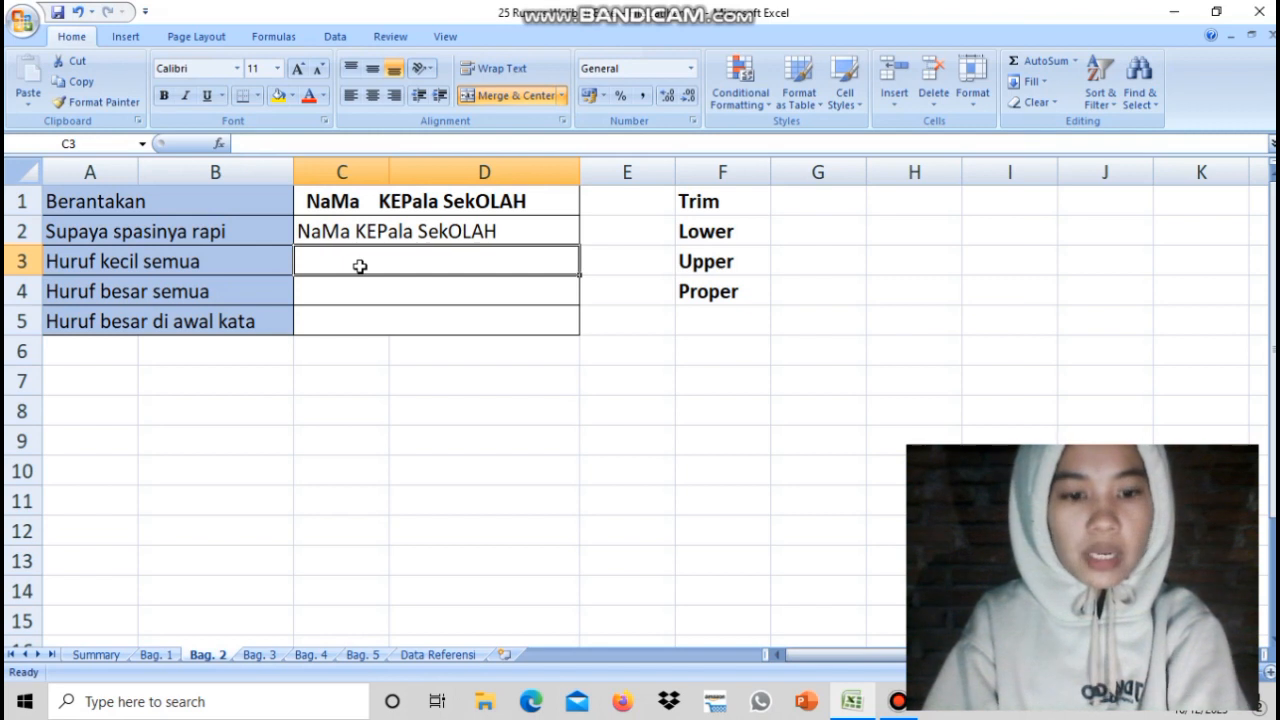
- Convert the trimmed text in C2 to all lowercase with a LOWER formula in C3
type("=")
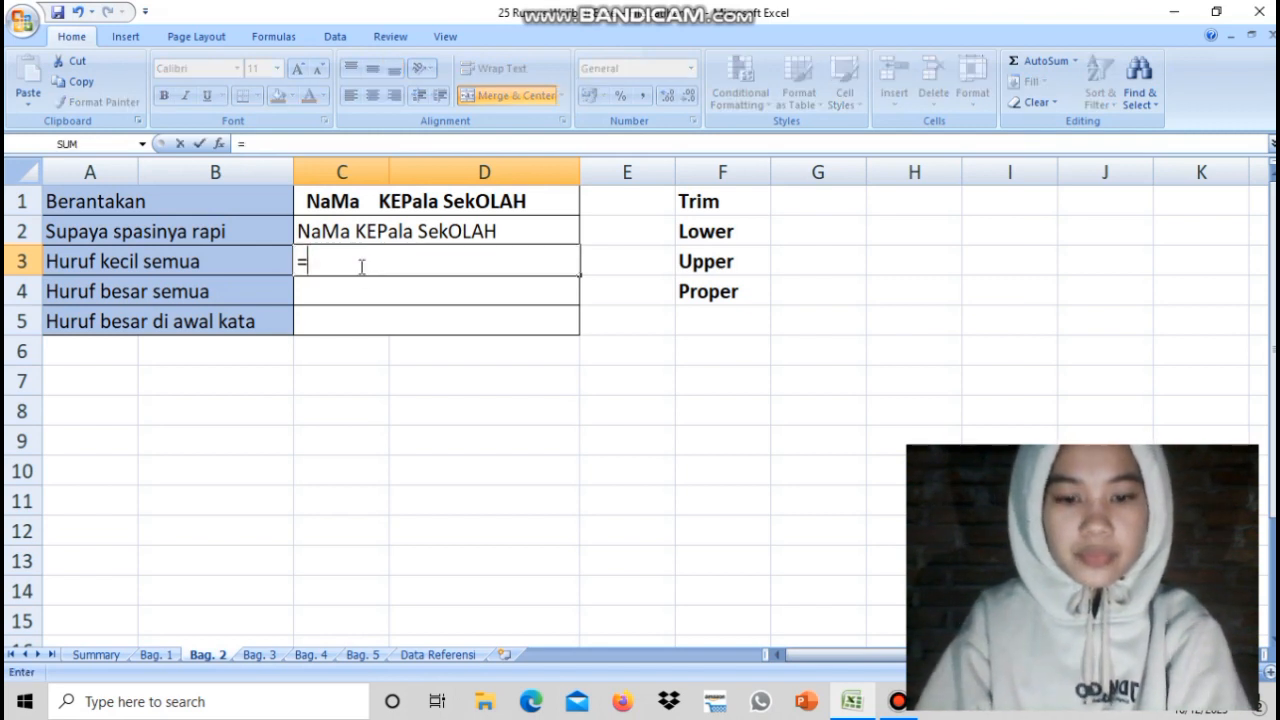
type("lo")
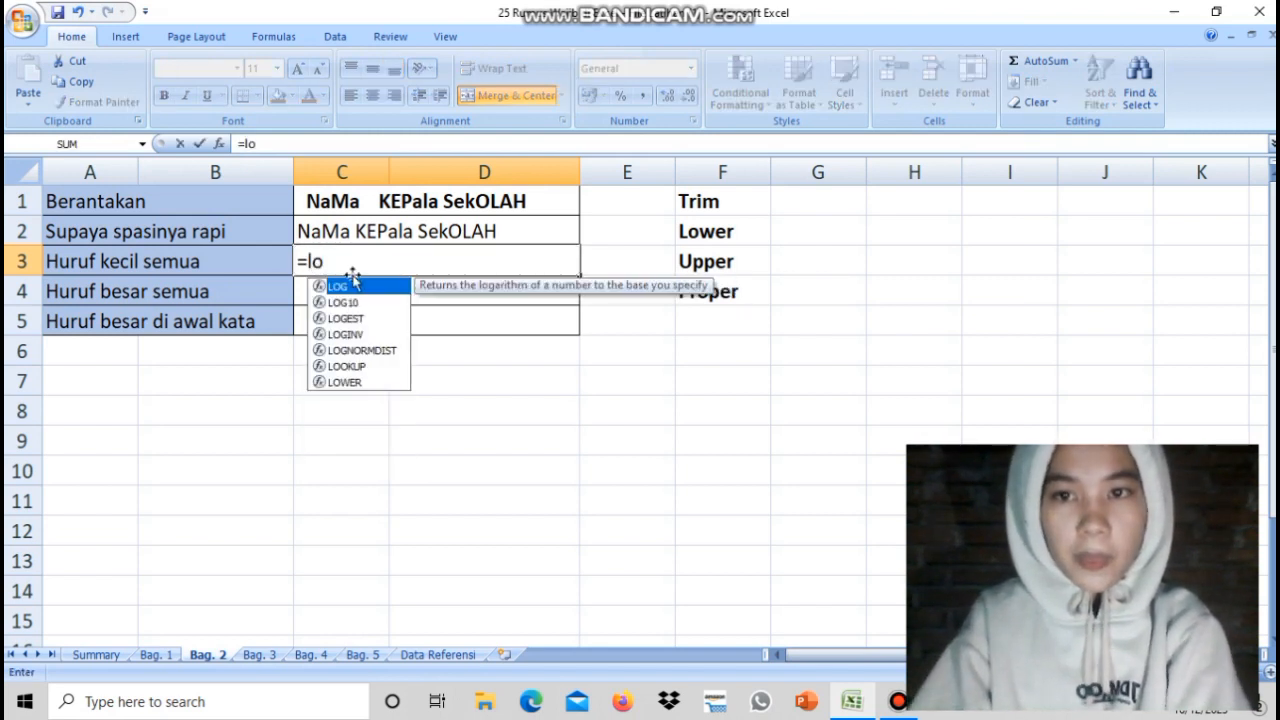
double_click(362, 388)
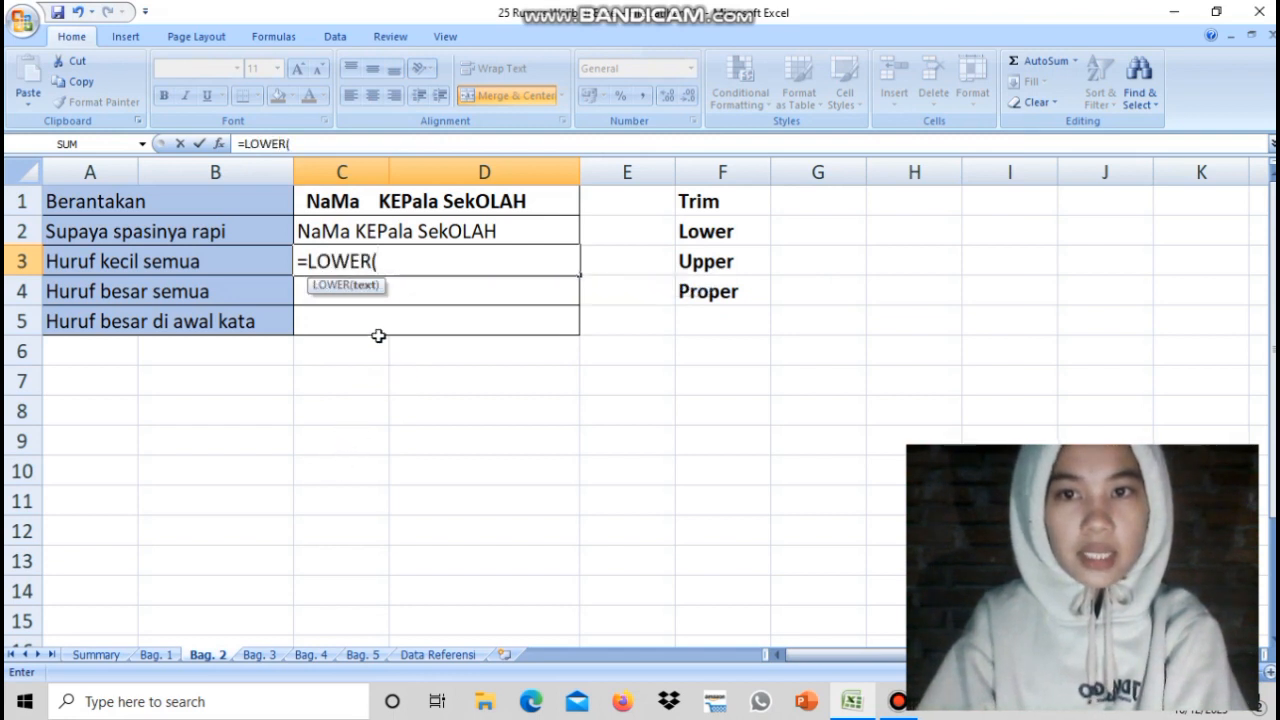
left_click(376, 232)
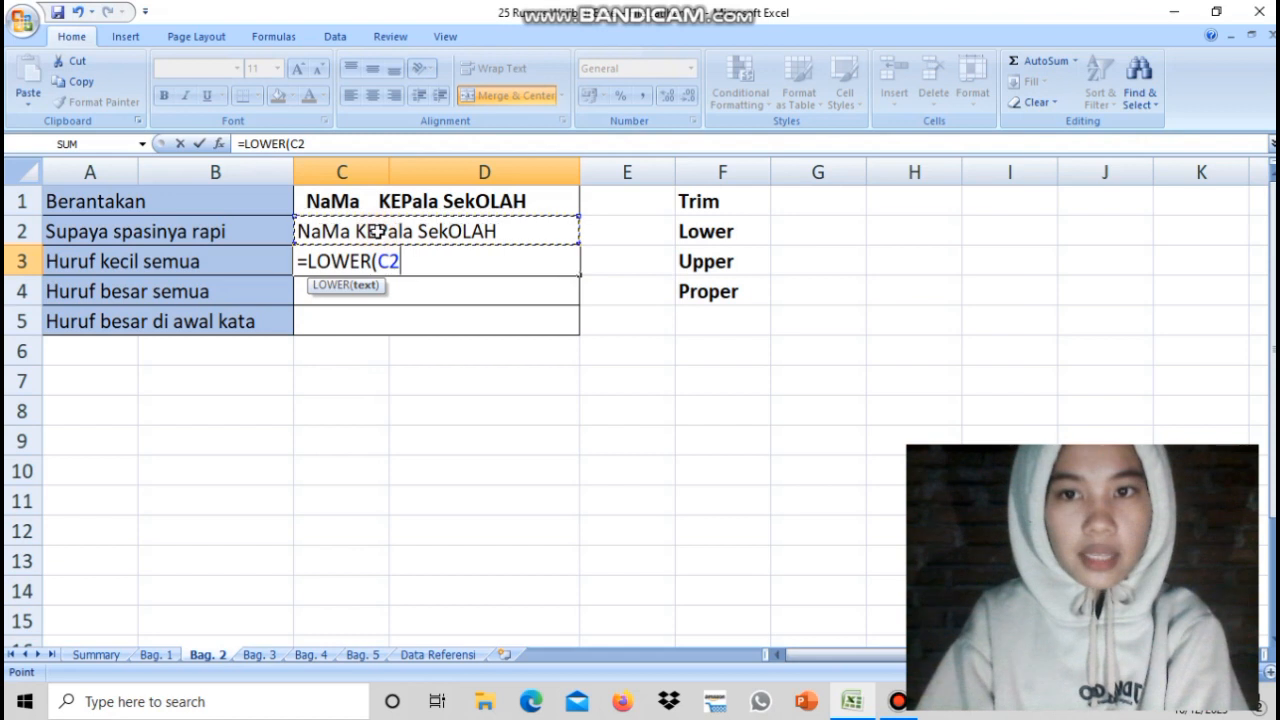
key("Return")
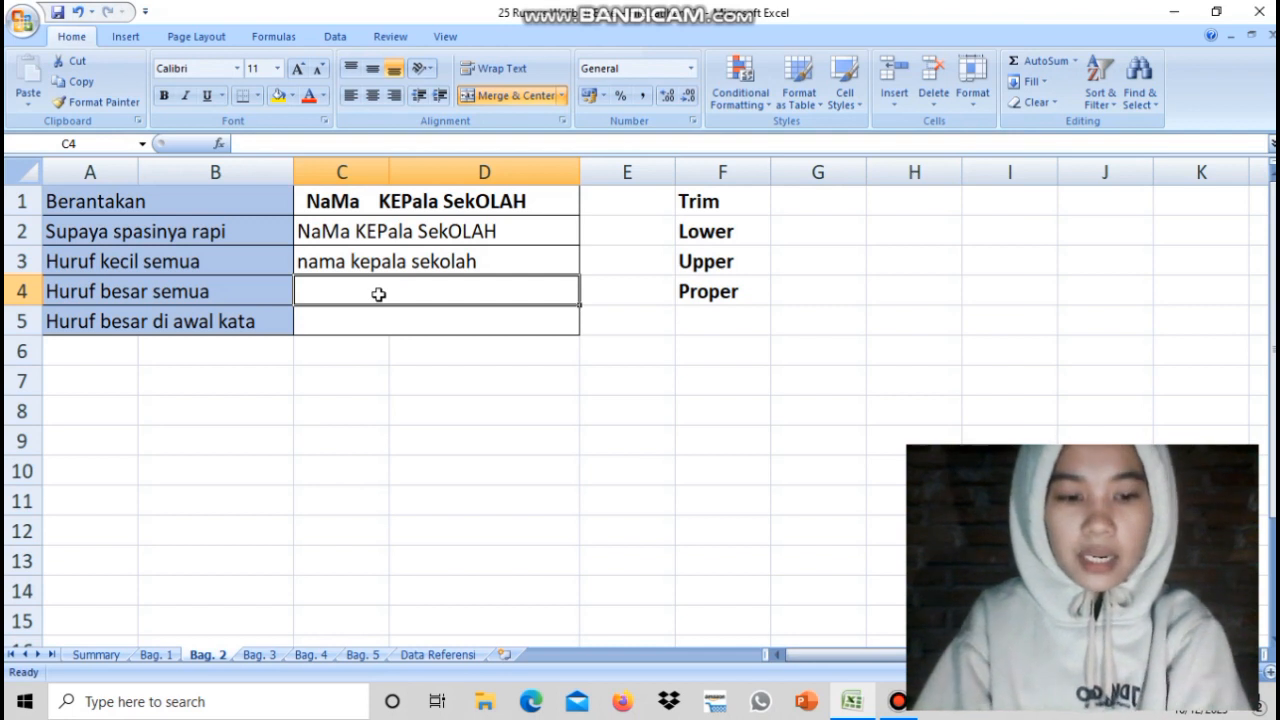
- Convert the lowercase text in C3 to all capitals with an UPPER formula in C4
type("=")
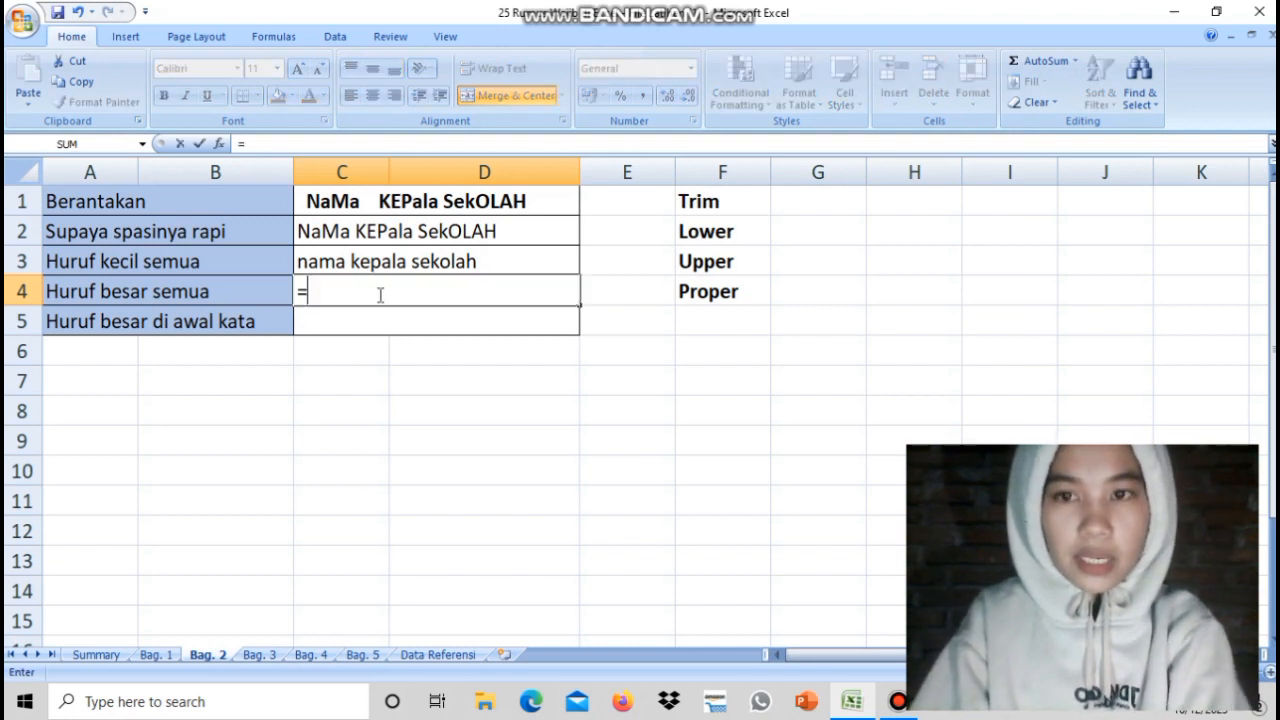
type("upp")
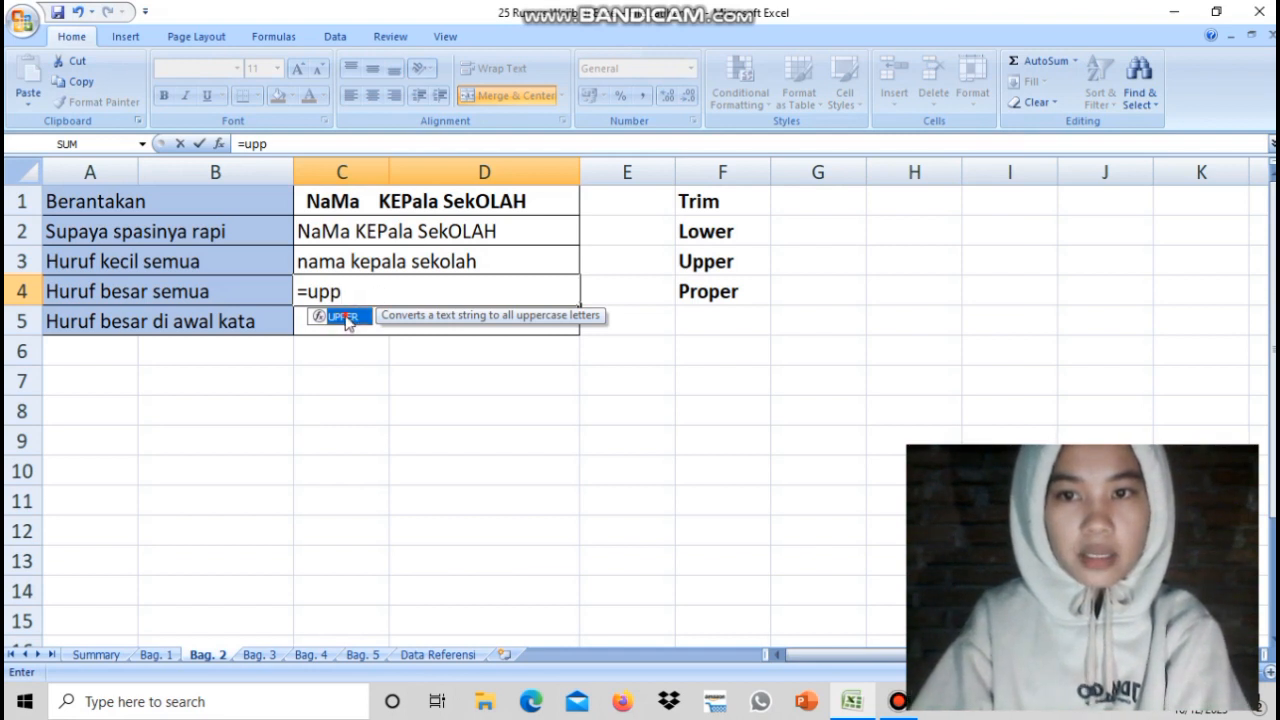
double_click(347, 320)
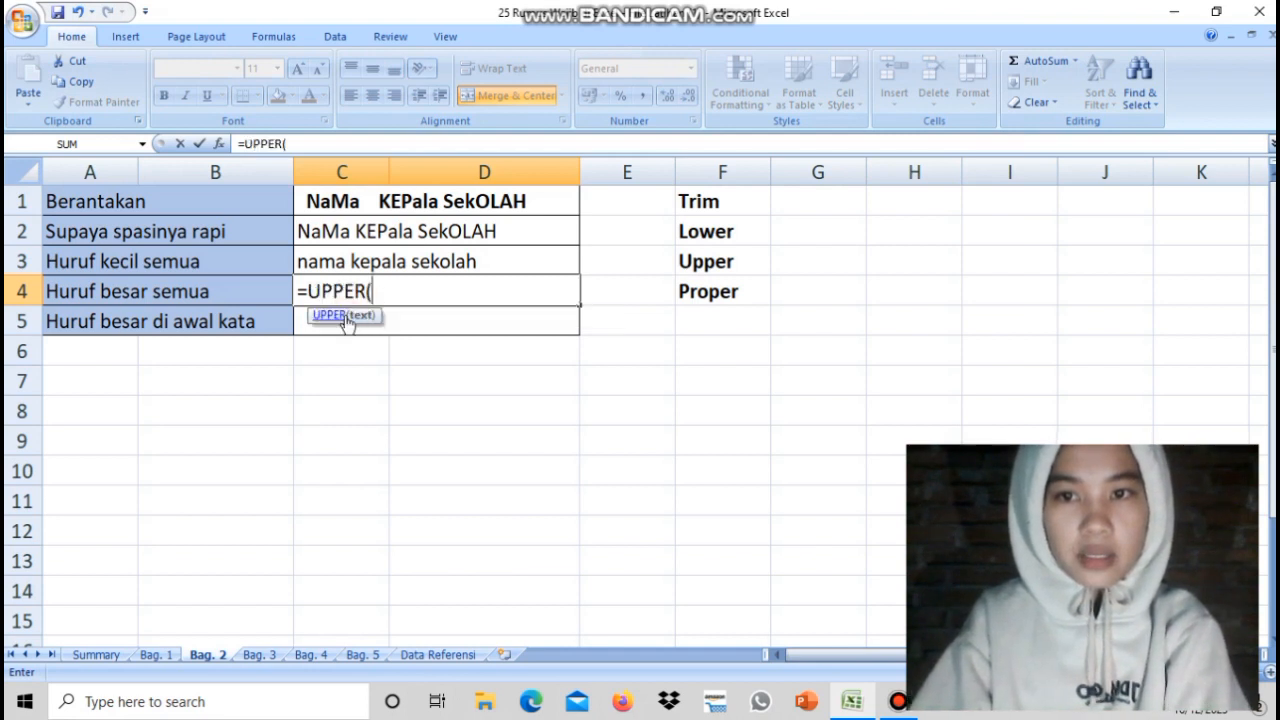
left_click(351, 262)
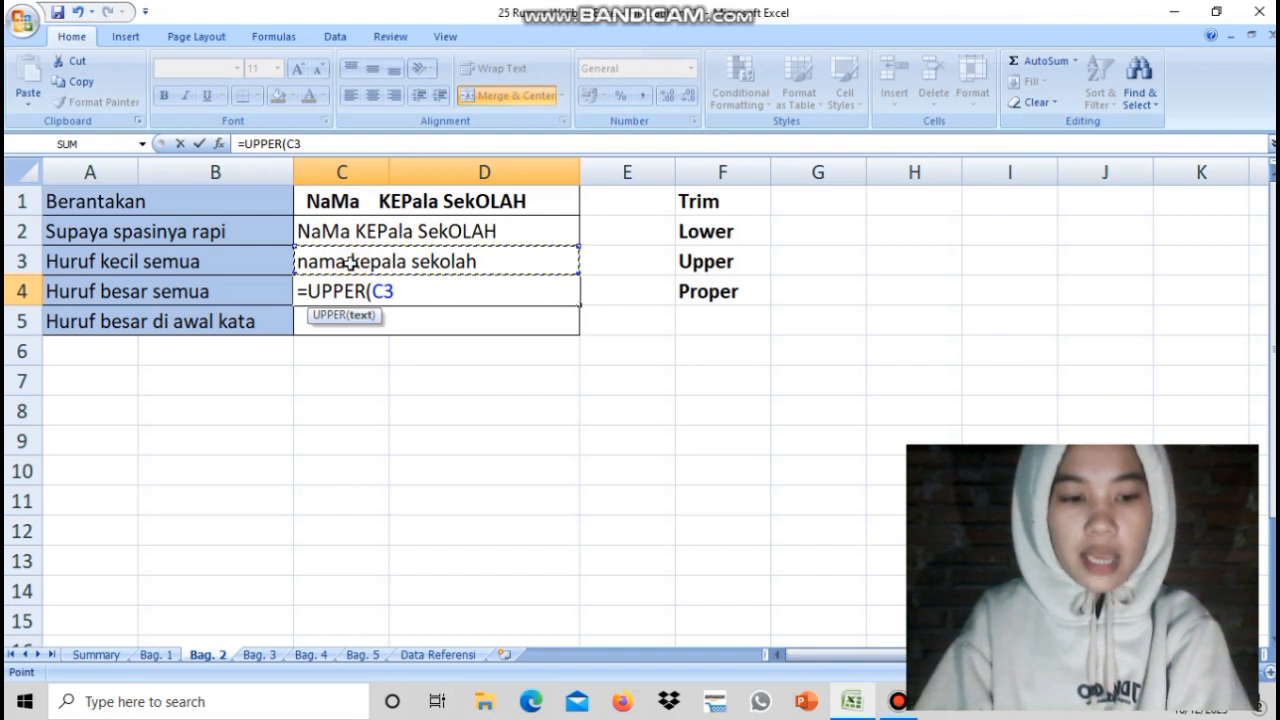
key("Return")
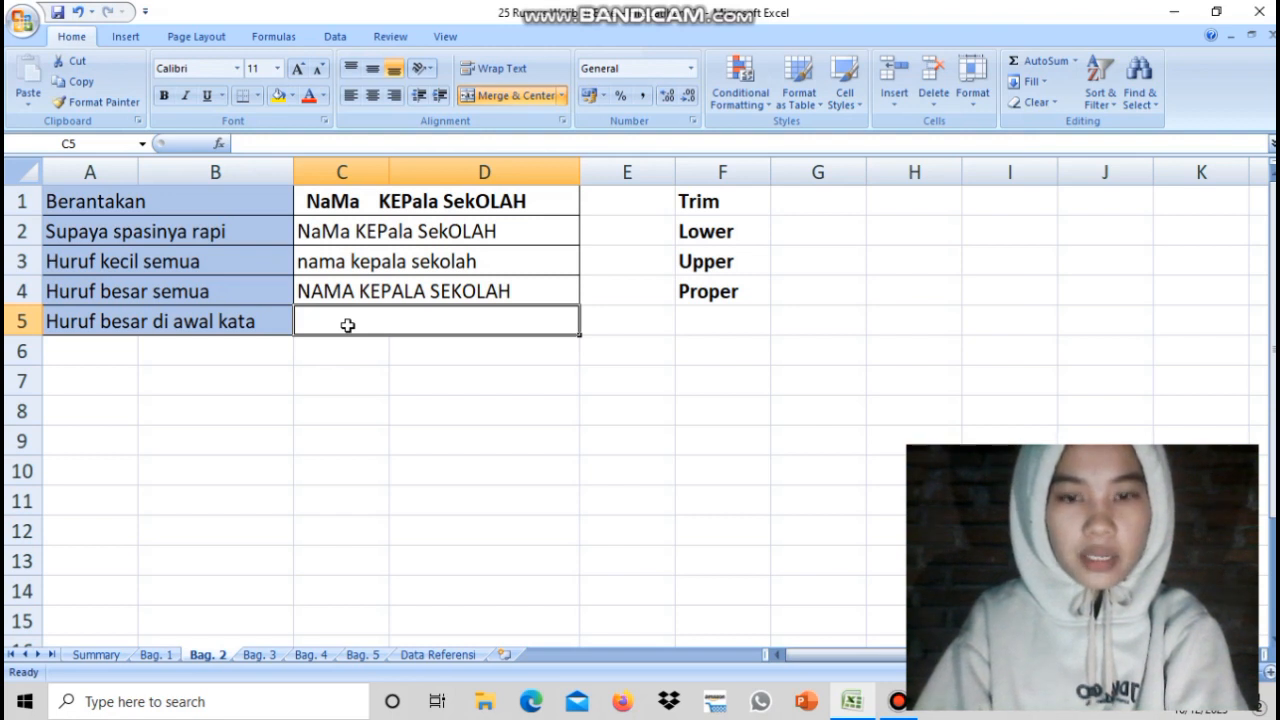
- Capitalize the first letter of each word from C4 with a PROPER formula in C5
type("=pro")
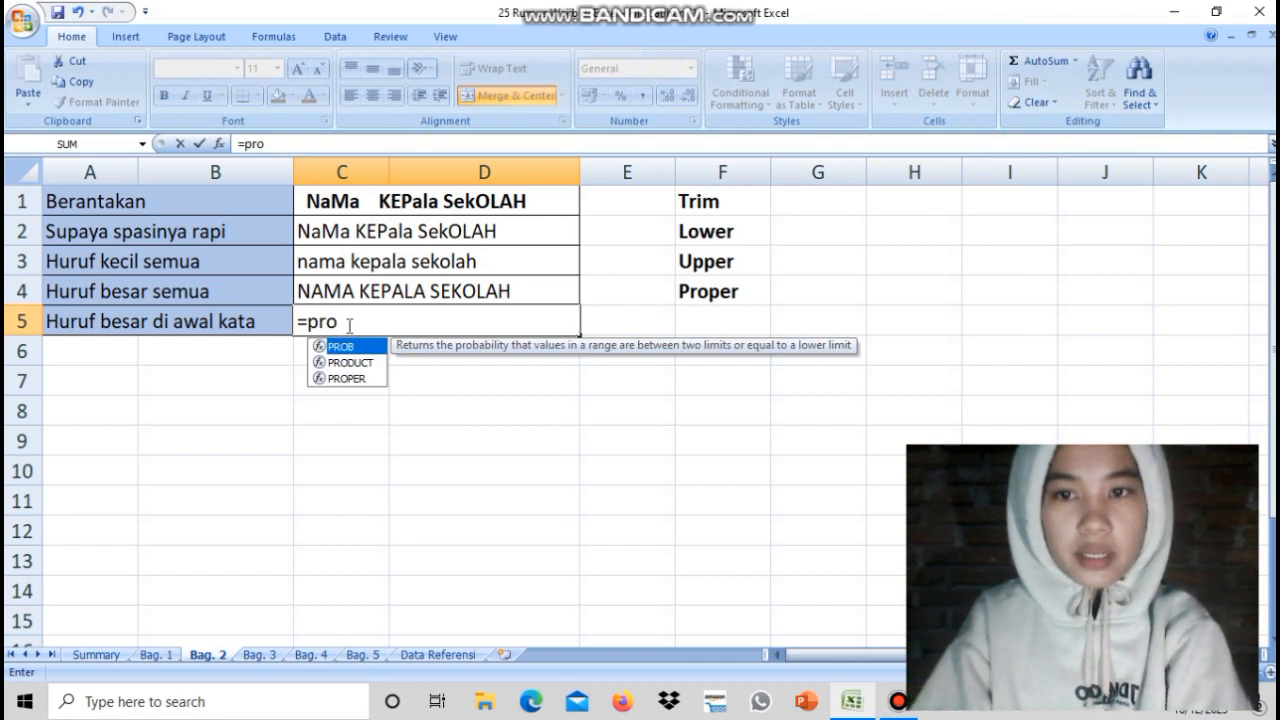
double_click(345, 379)
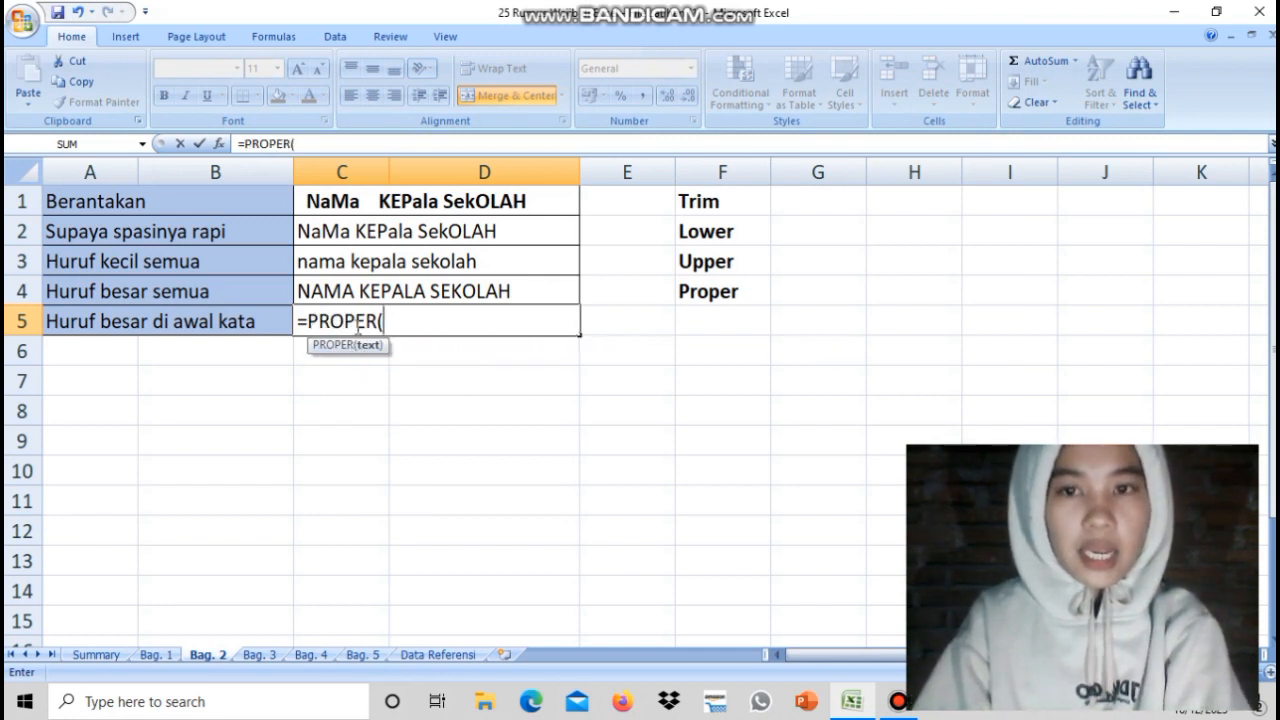
left_click(360, 302)
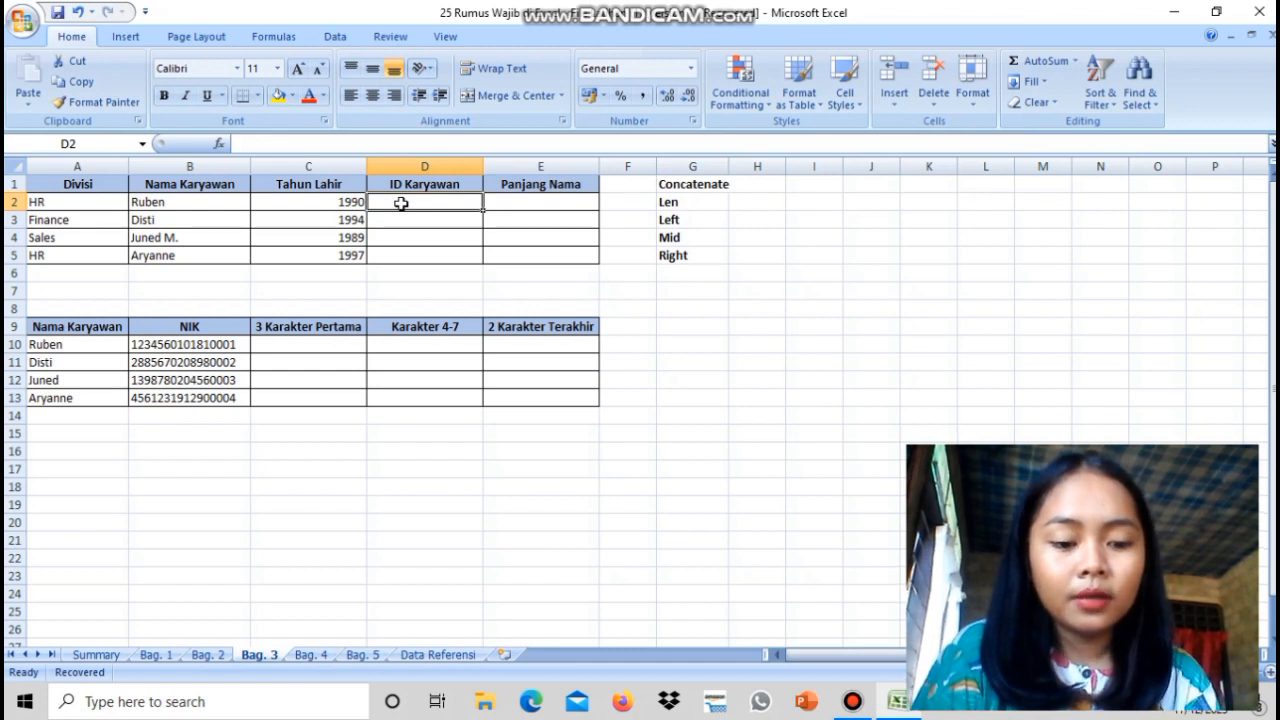
- Build the ID Karyawan in D2 by concatenating A2, B2 and C2, and fill the formula down to D5
type("= con")
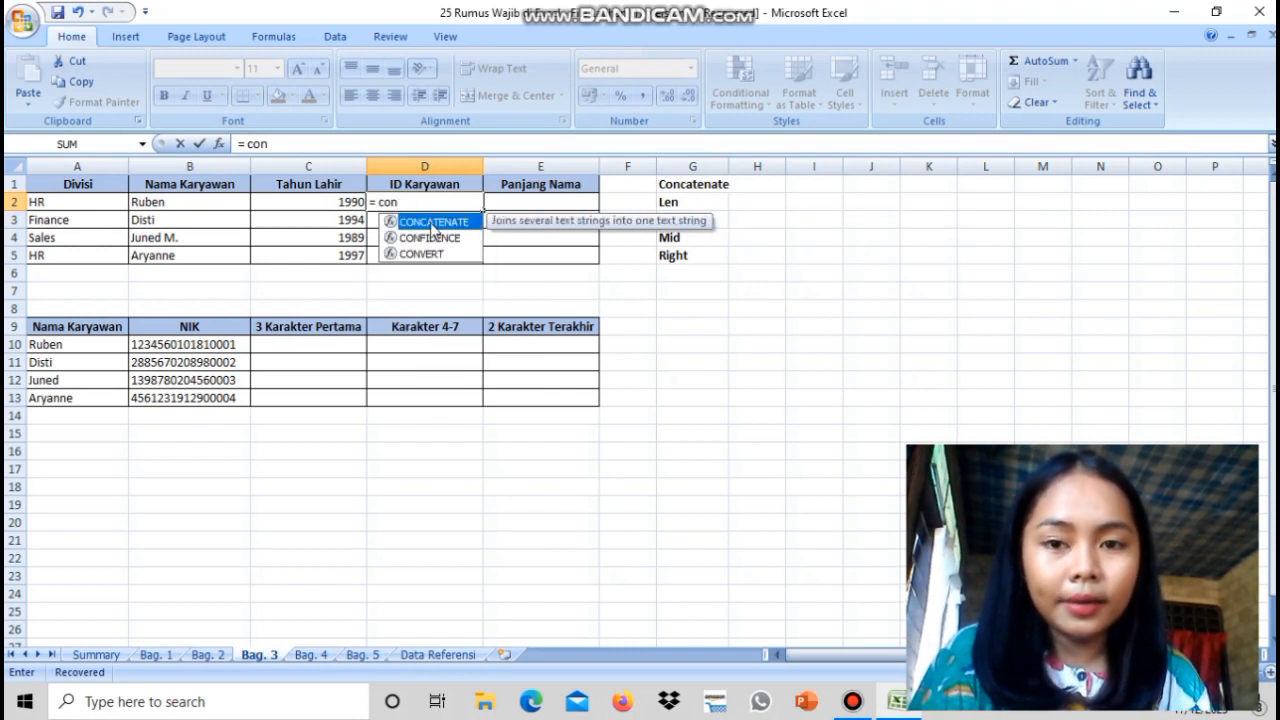
double_click(432, 223)
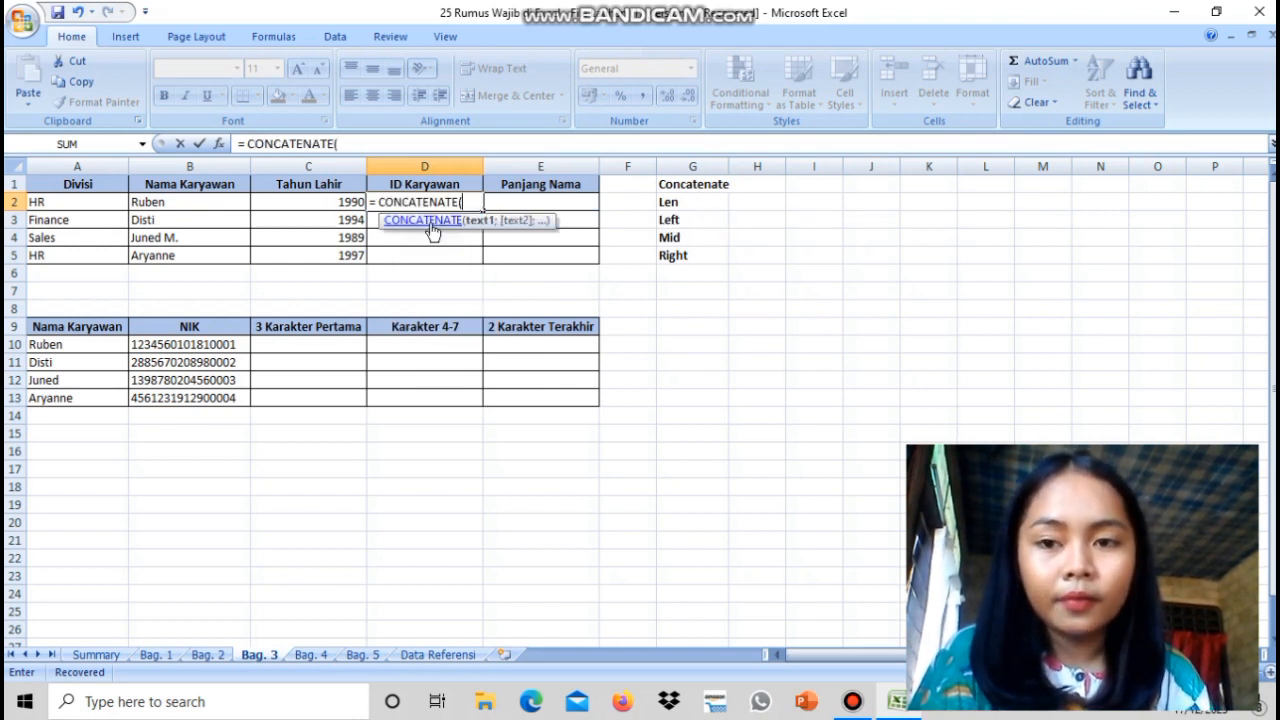
left_click(93, 207)
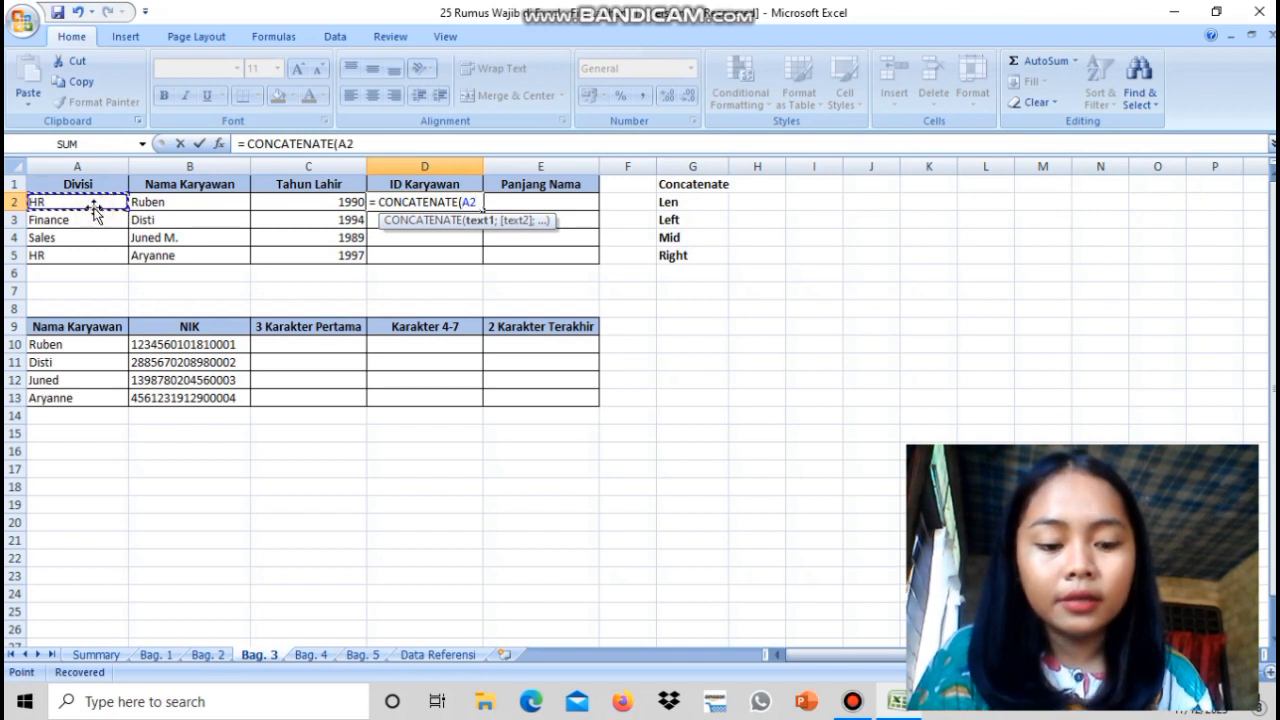
type(";")
left_click(152, 203)
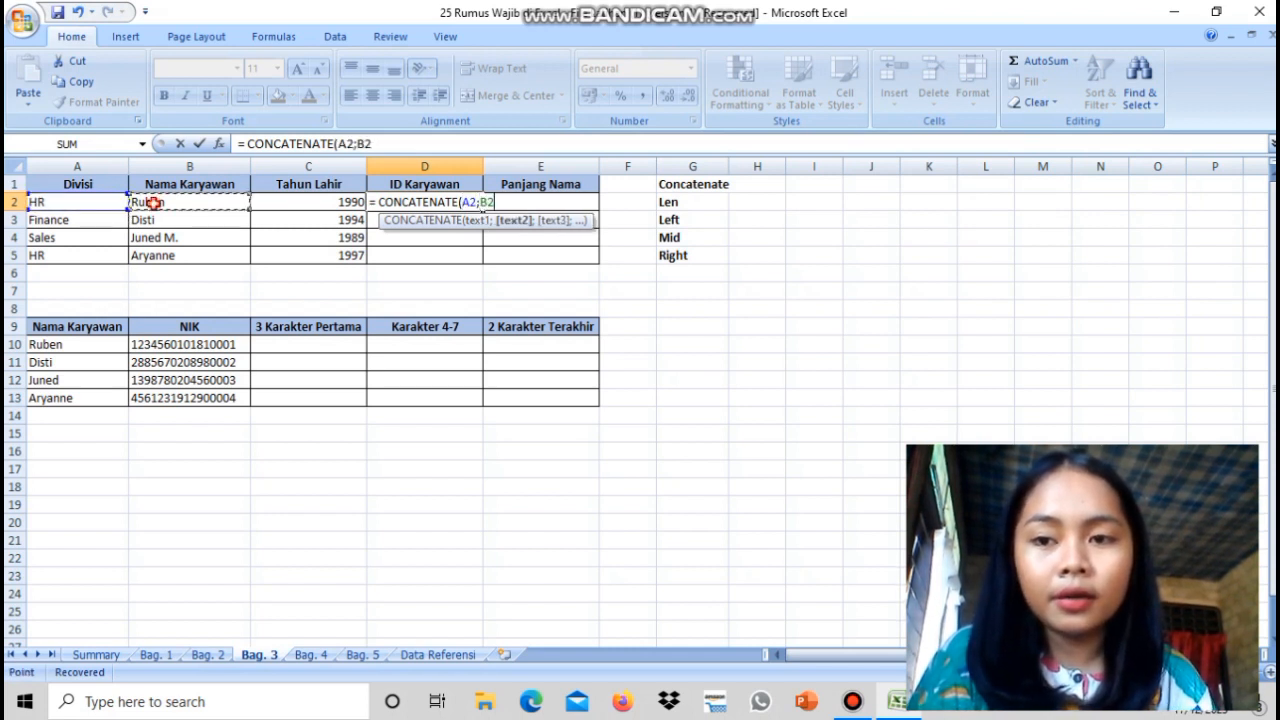
type(";")
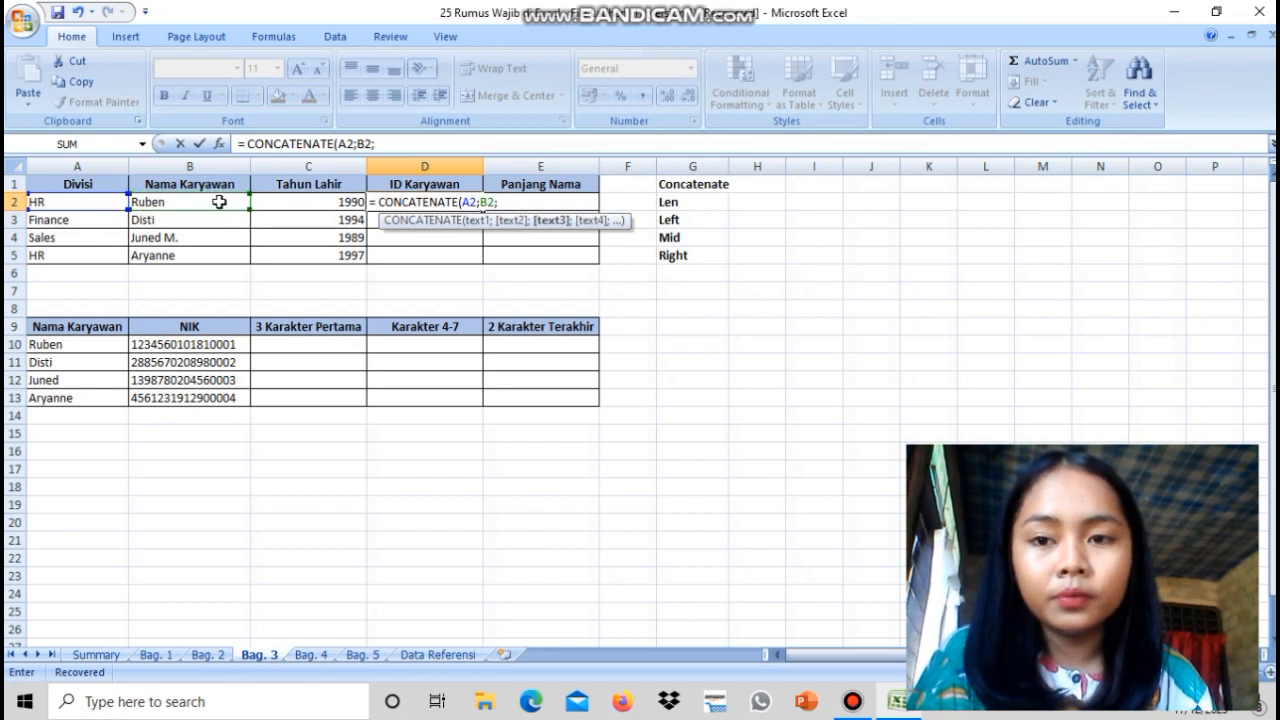
left_click(283, 202)
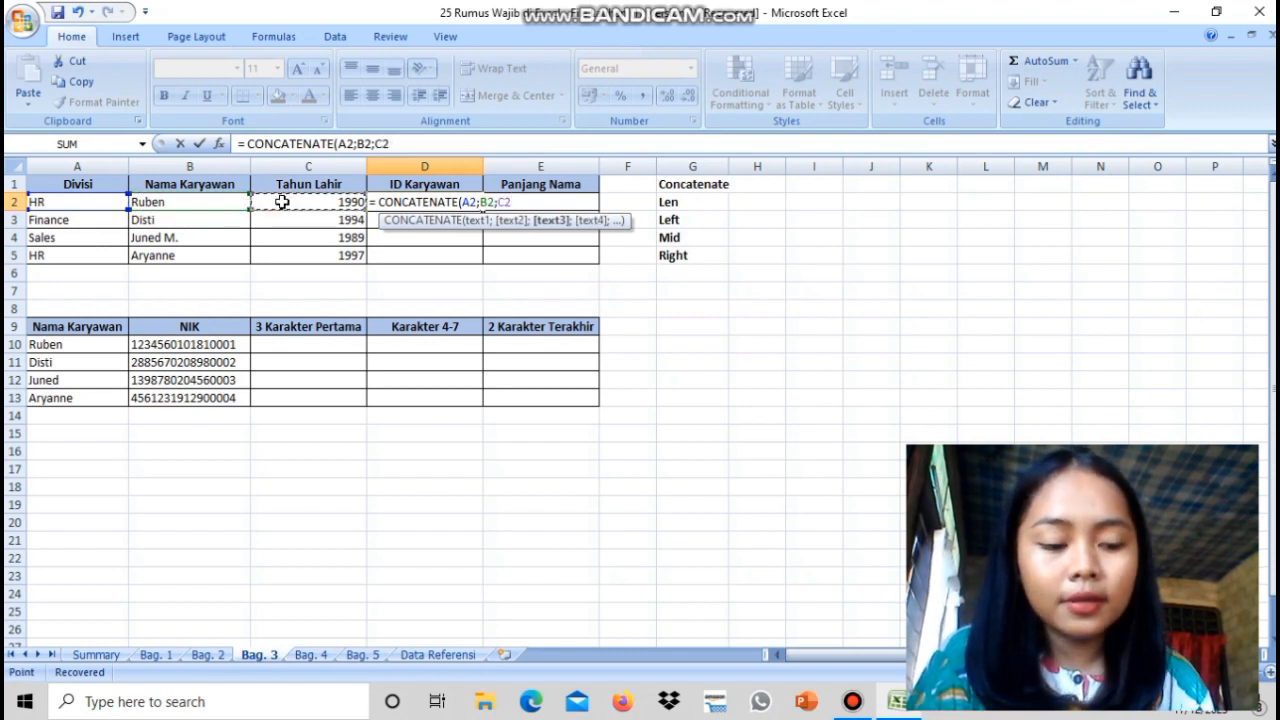
key("Return")
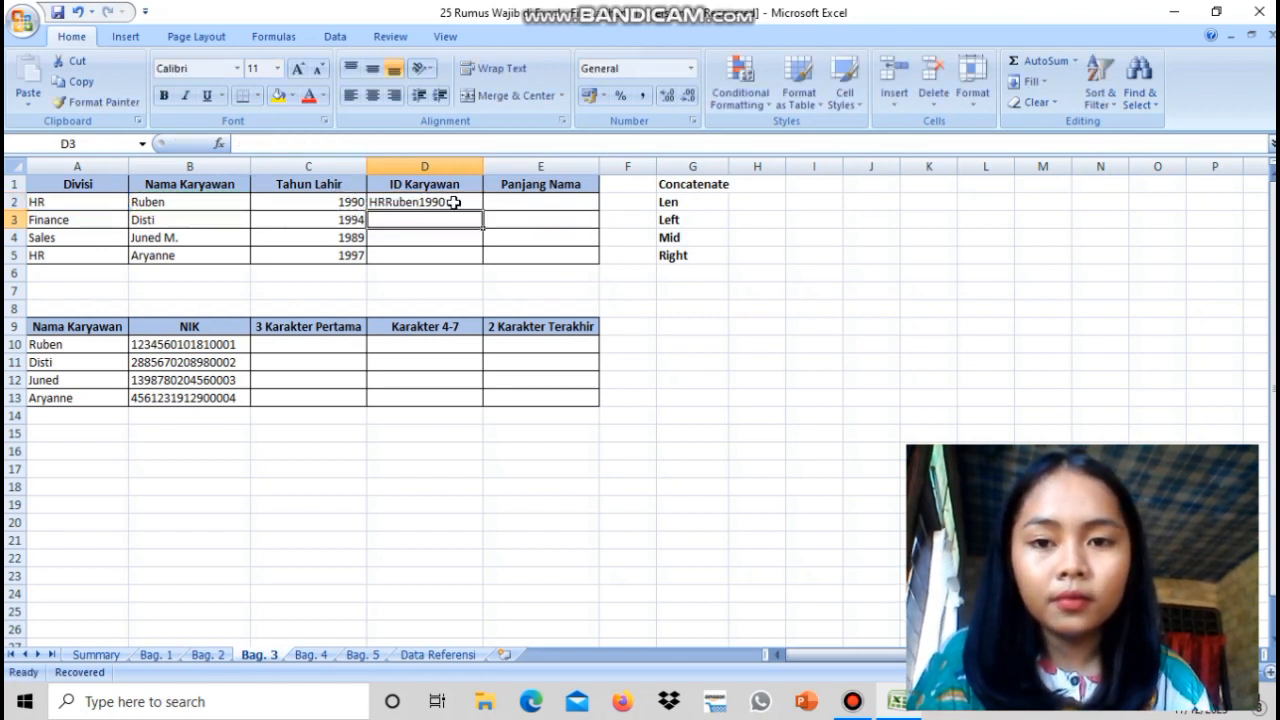
left_click(455, 204)
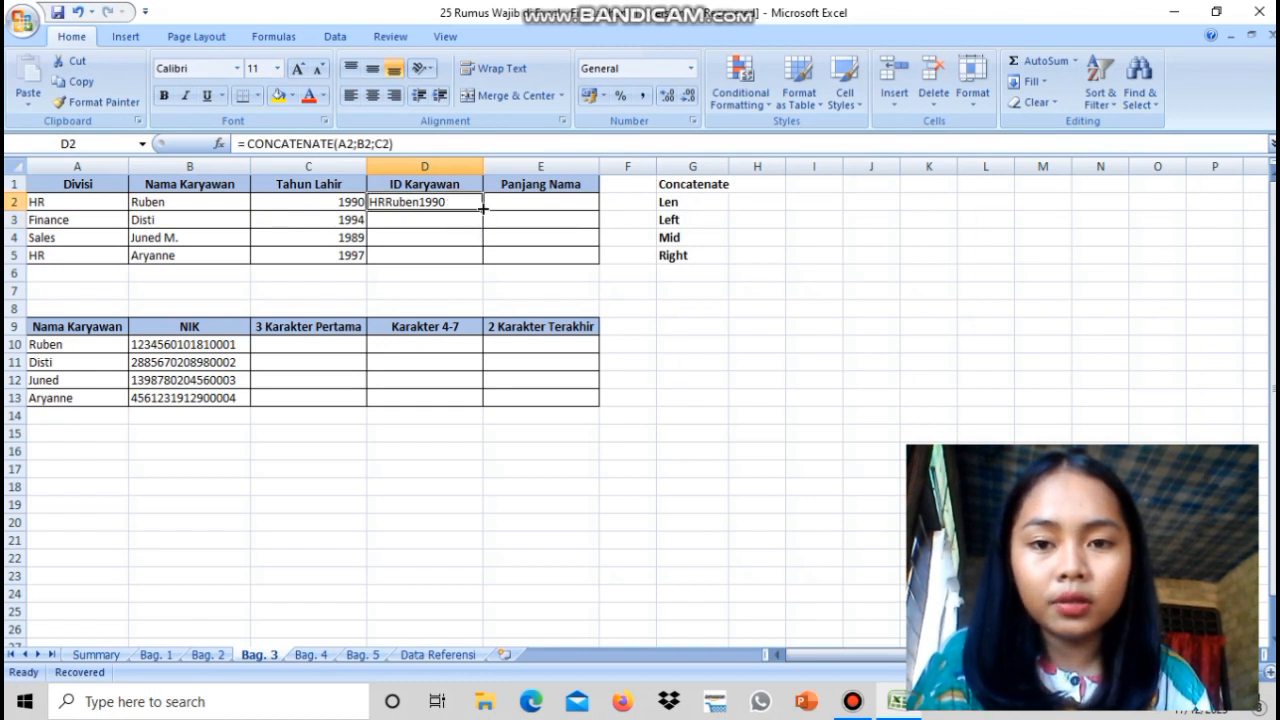
double_click(483, 207)
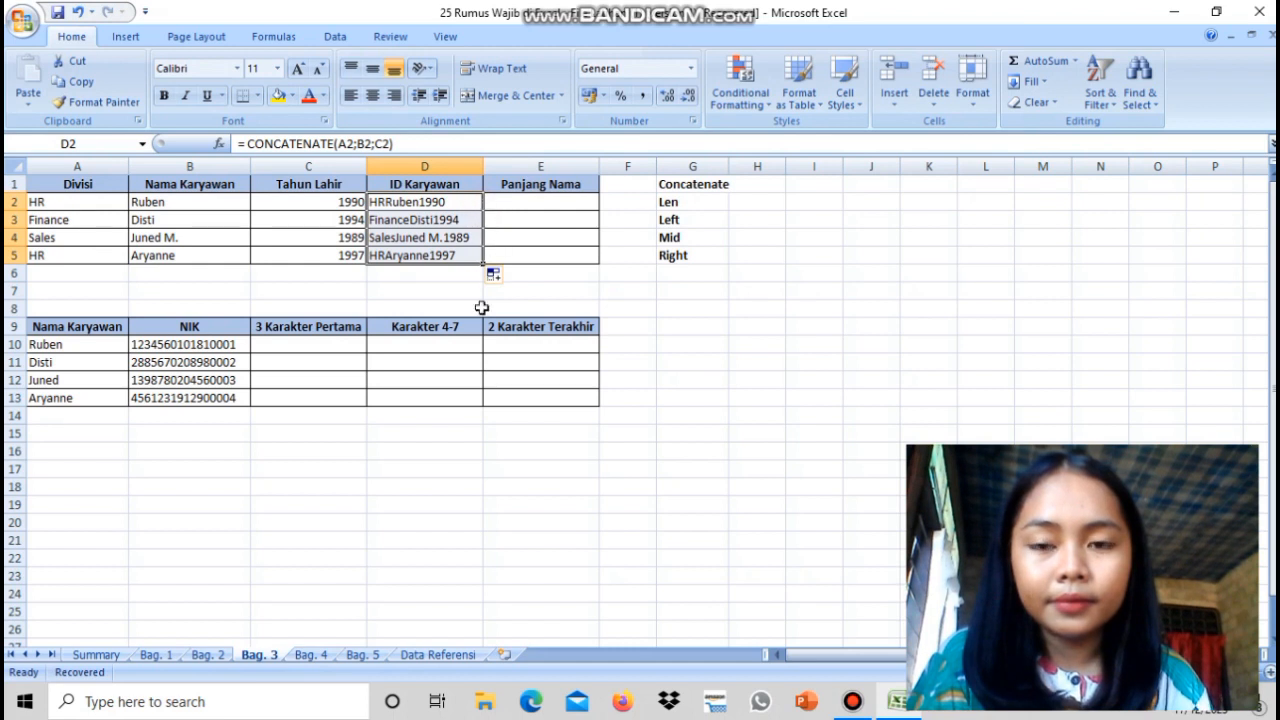
- Count the characters of D2 with a LEN formula in E2 under Panjang Nama, and fill it down to E5
left_click(567, 204)
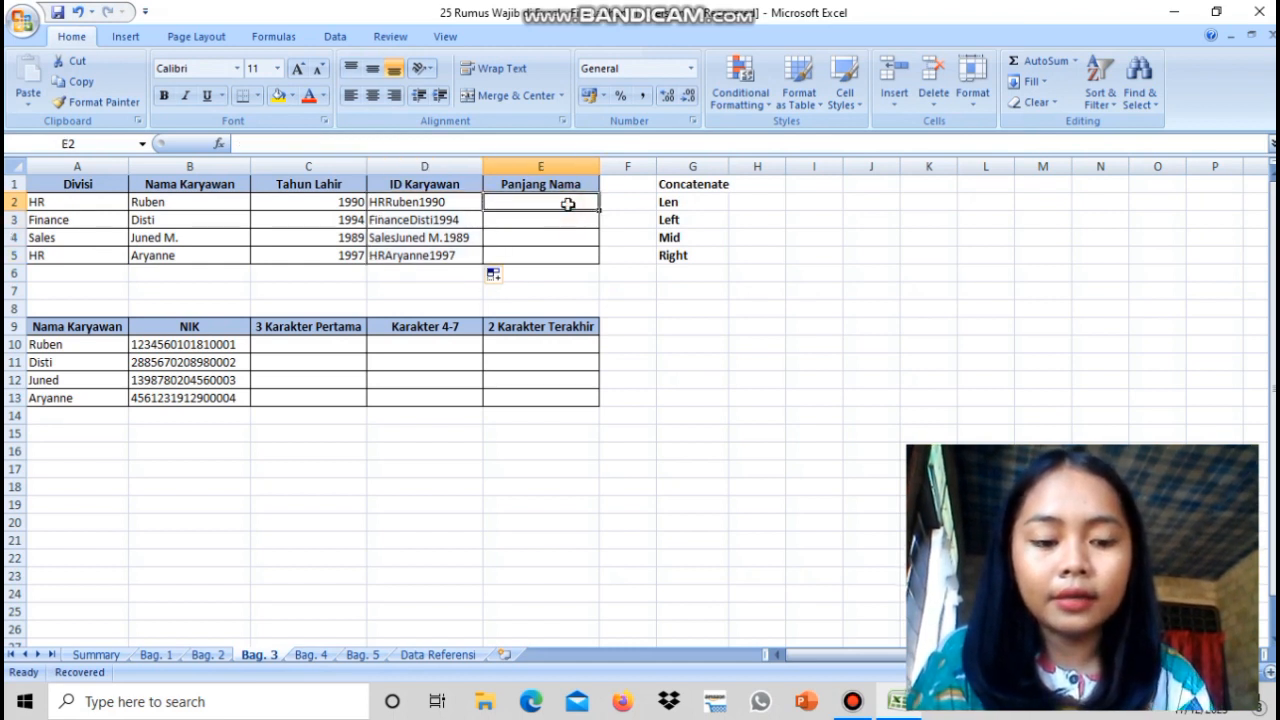
type("=")
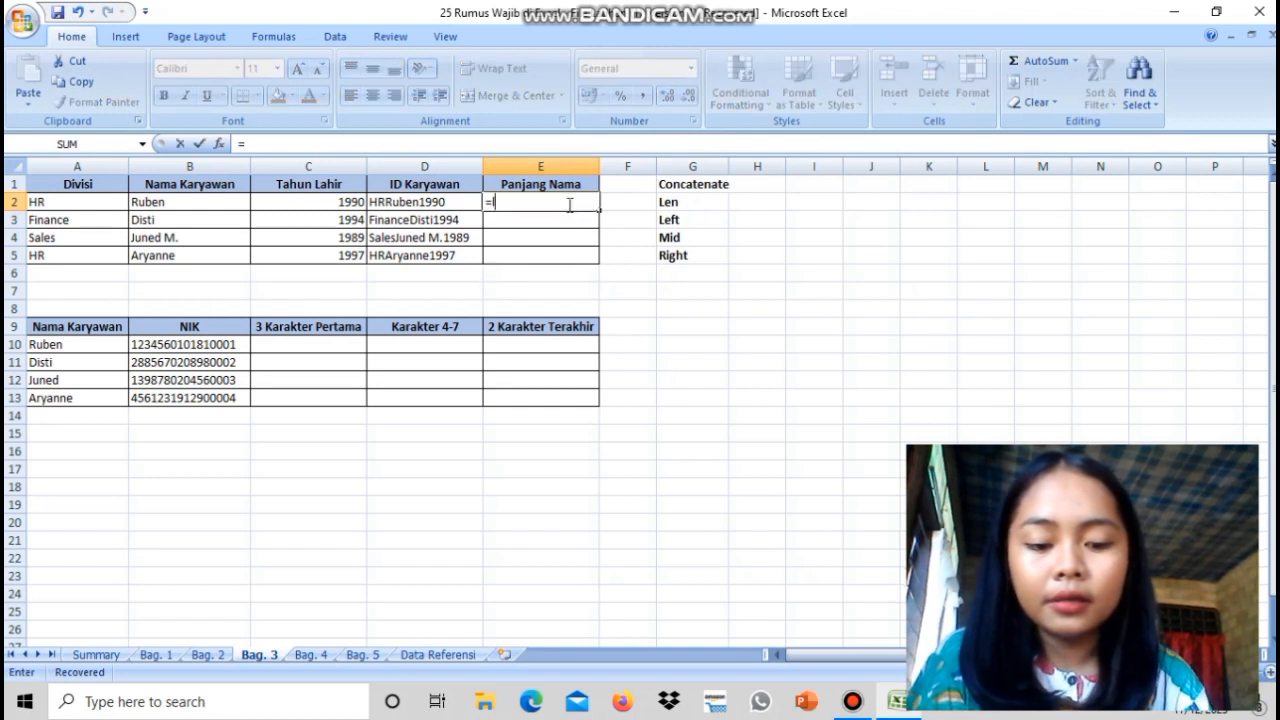
type("le")
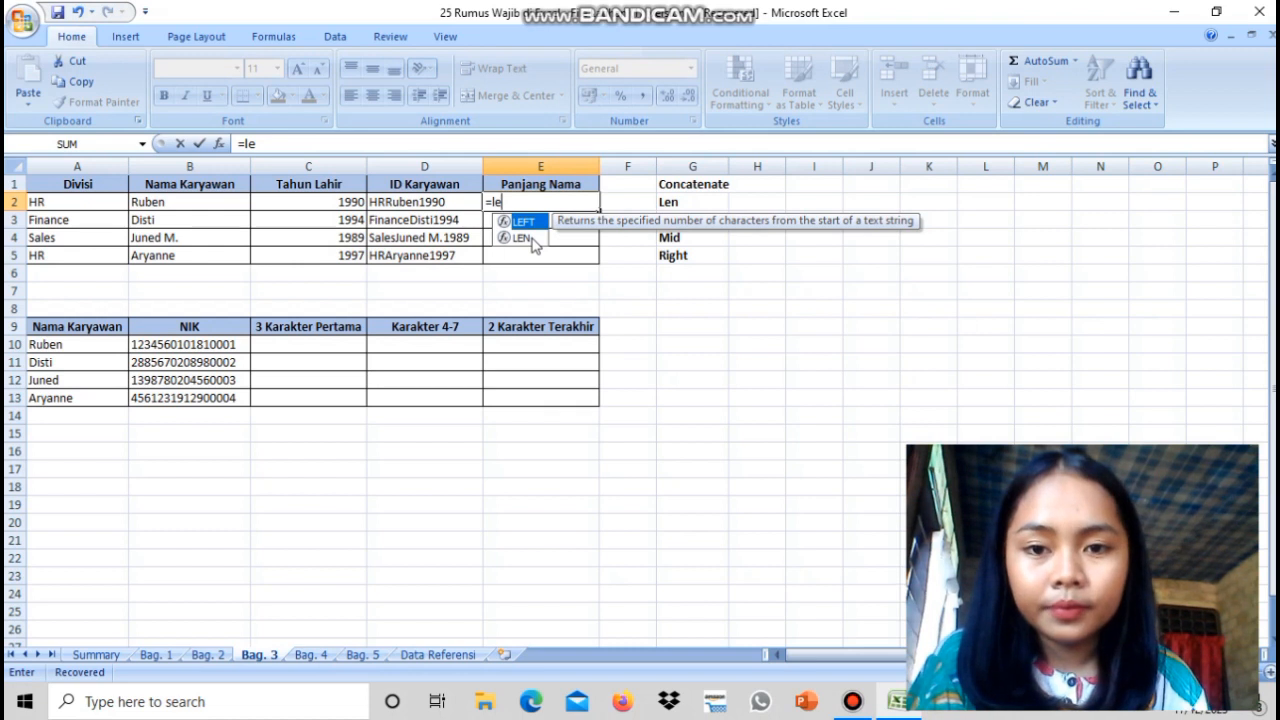
double_click(527, 238)
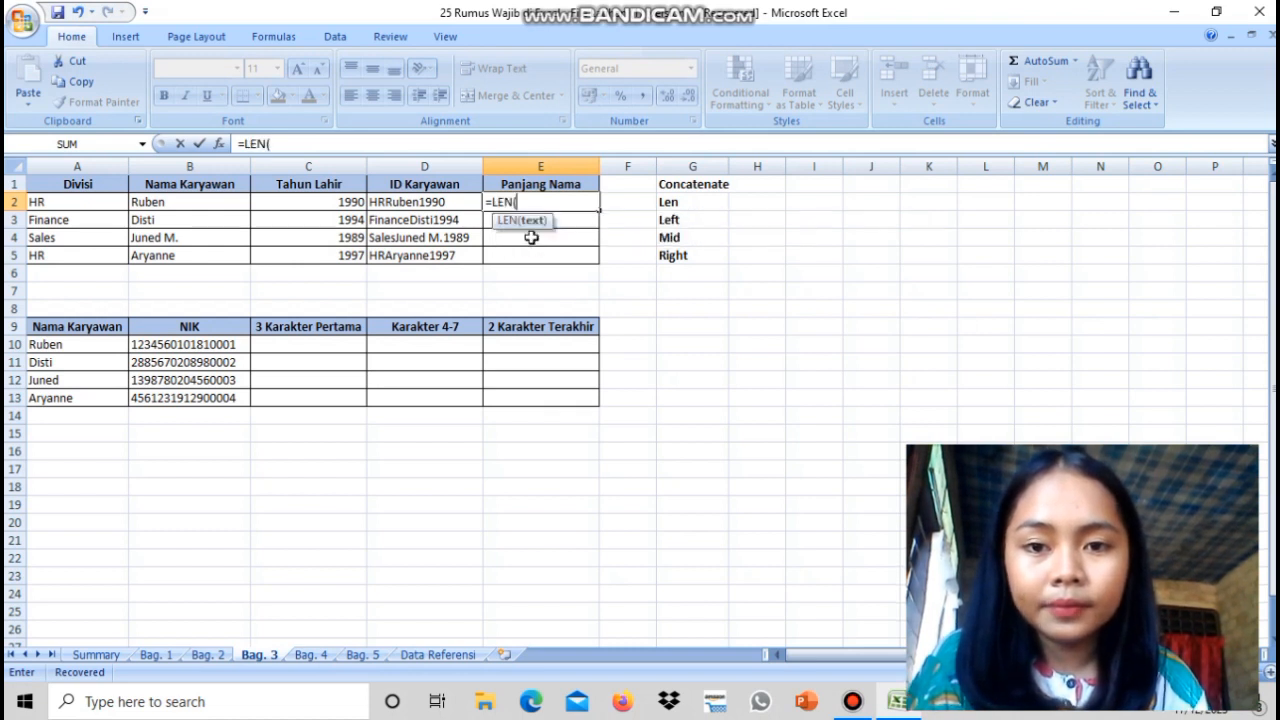
left_click(449, 204)
key("Return")
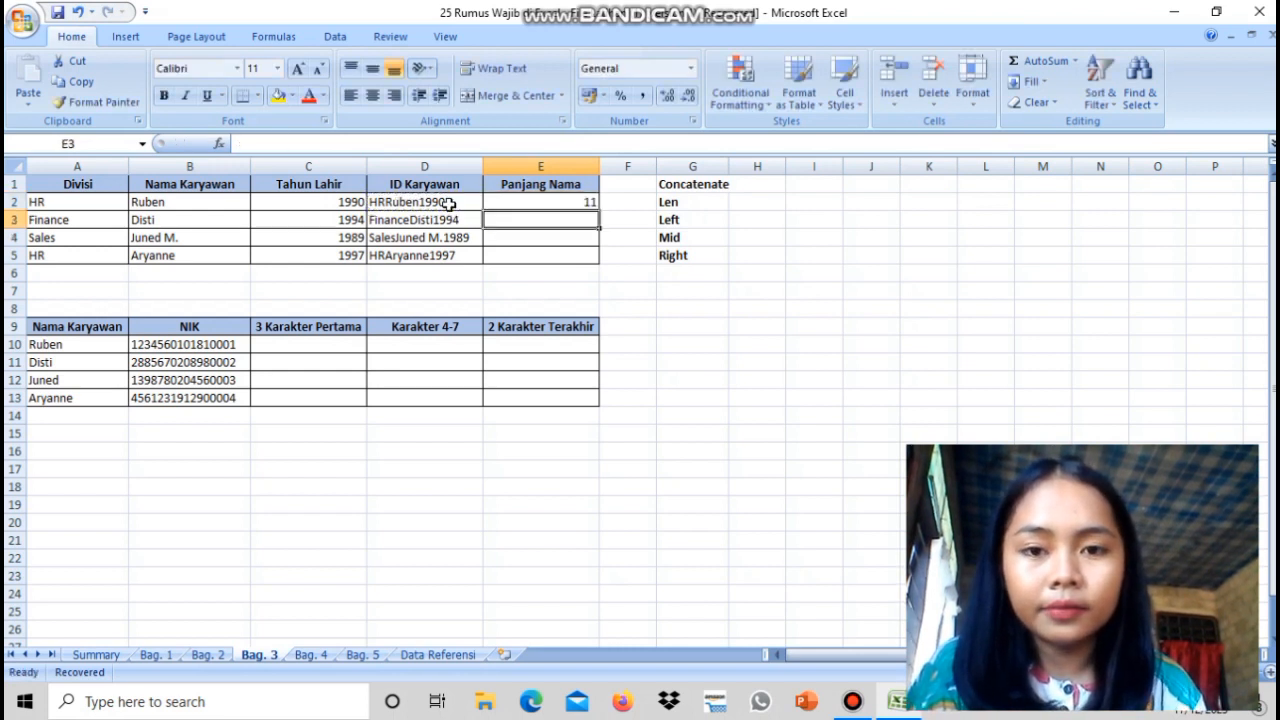
left_click(570, 204)
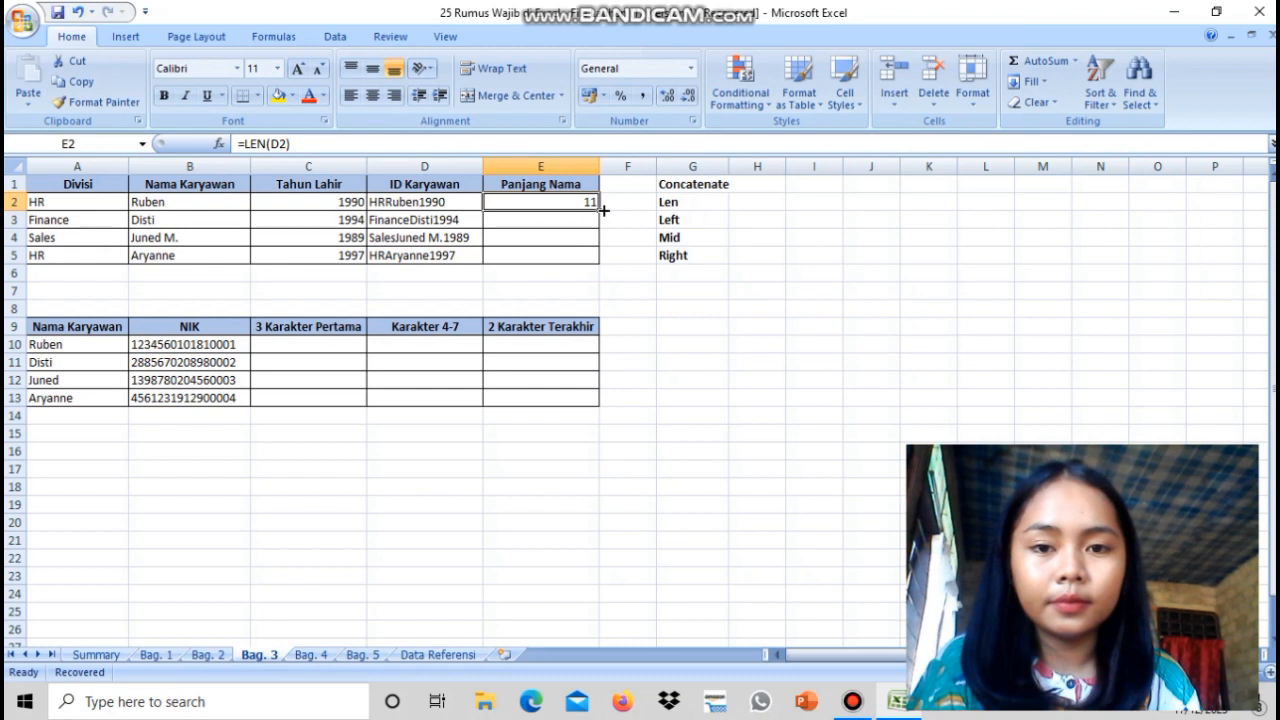
double_click(596, 208)
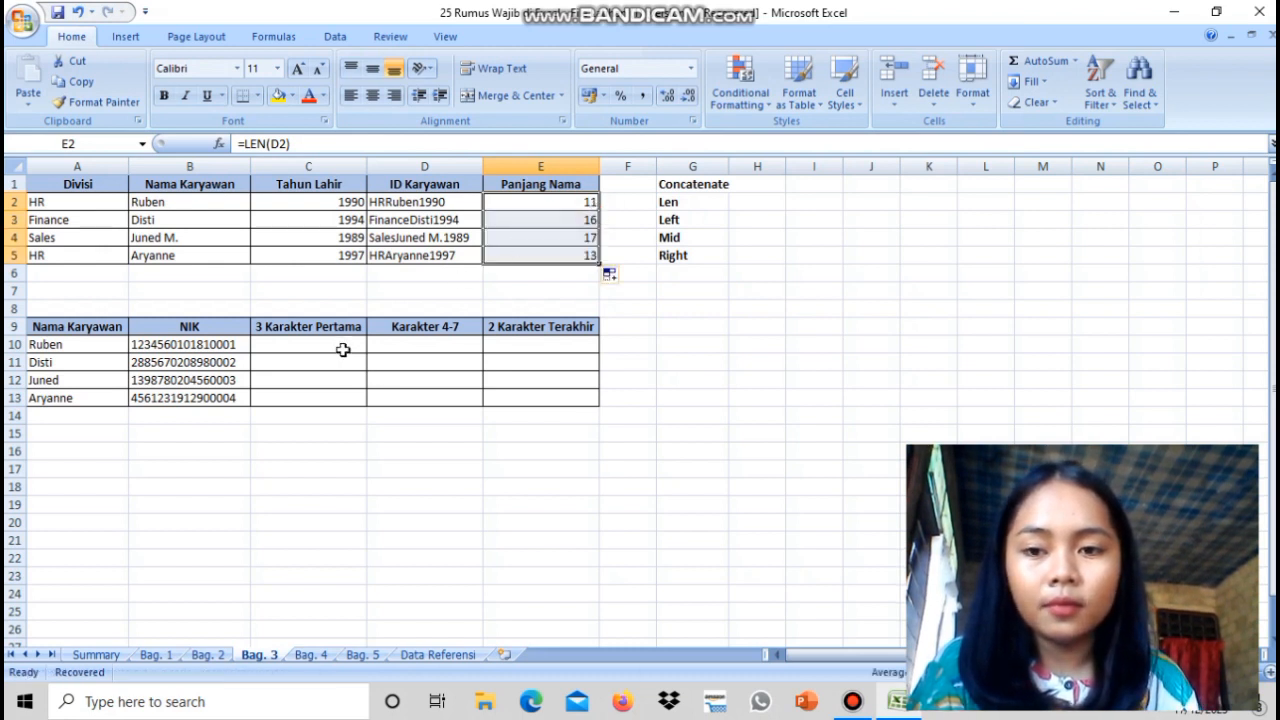
- Extract the first 3 characters of the NIK in B10 with a LEFT formula in C10, and fill it down to C13
left_click(342, 349)
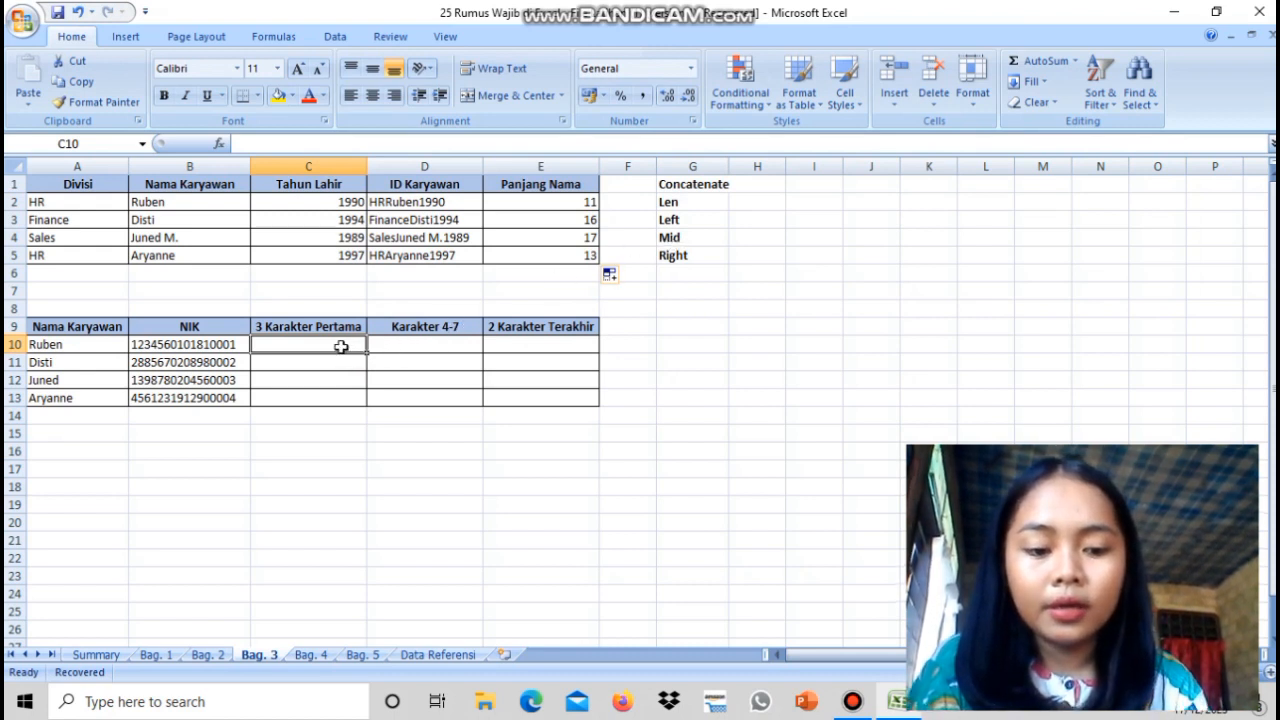
type("=l")
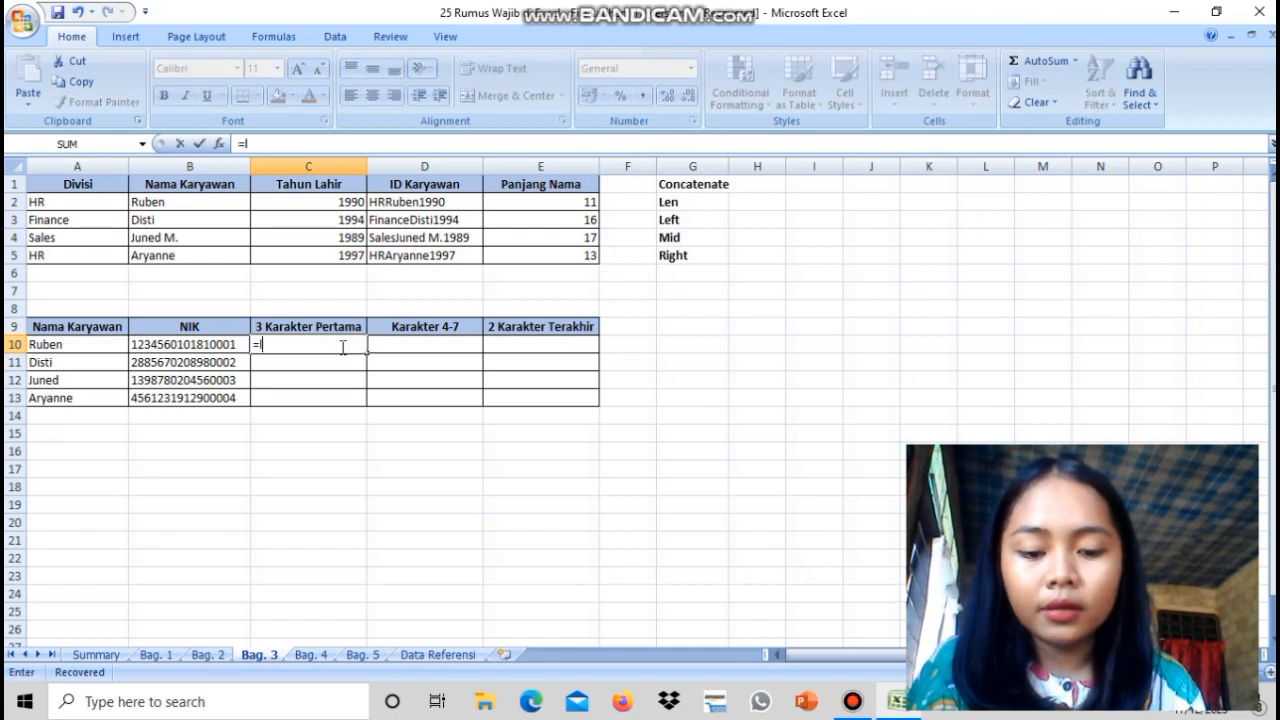
type("e")
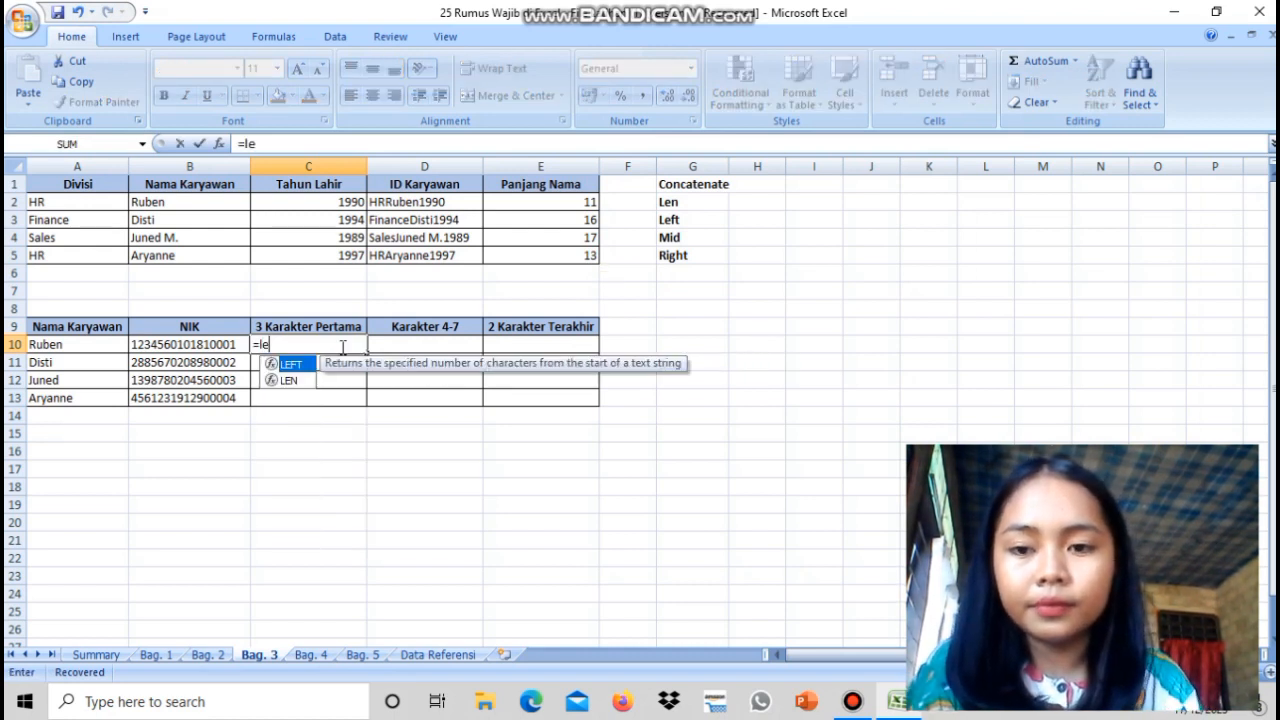
double_click(292, 364)
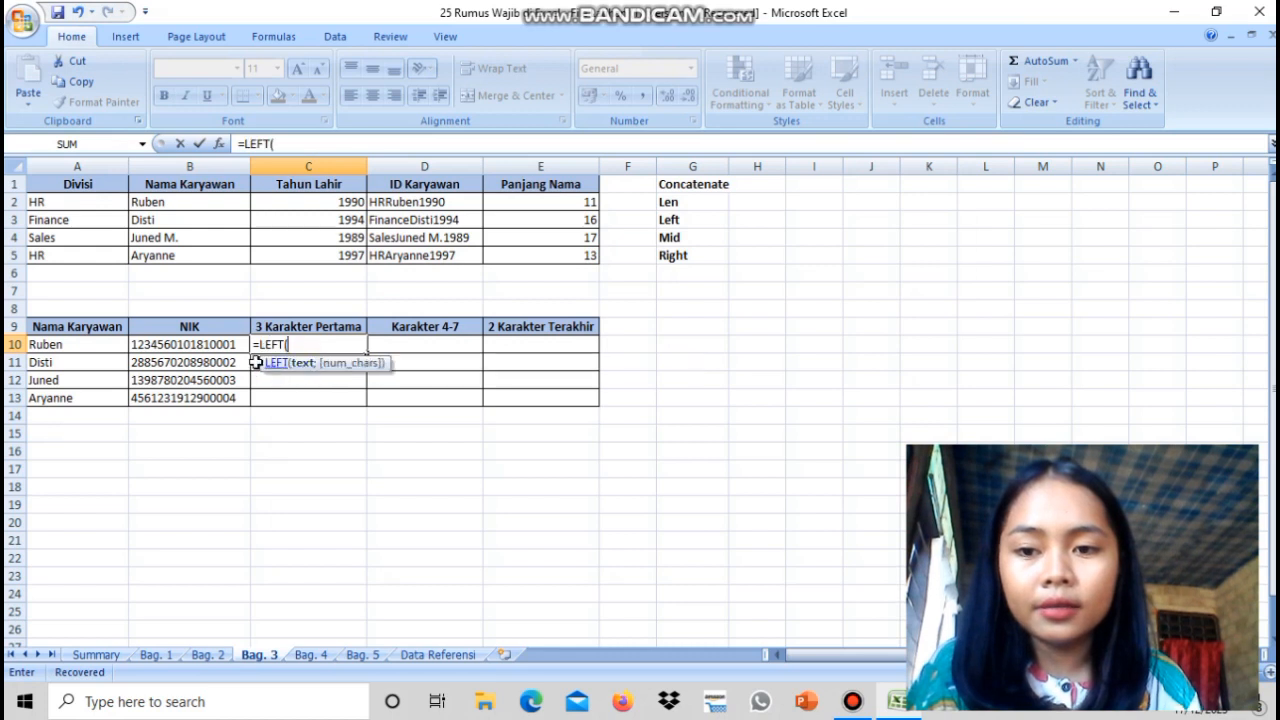
left_click(215, 346)
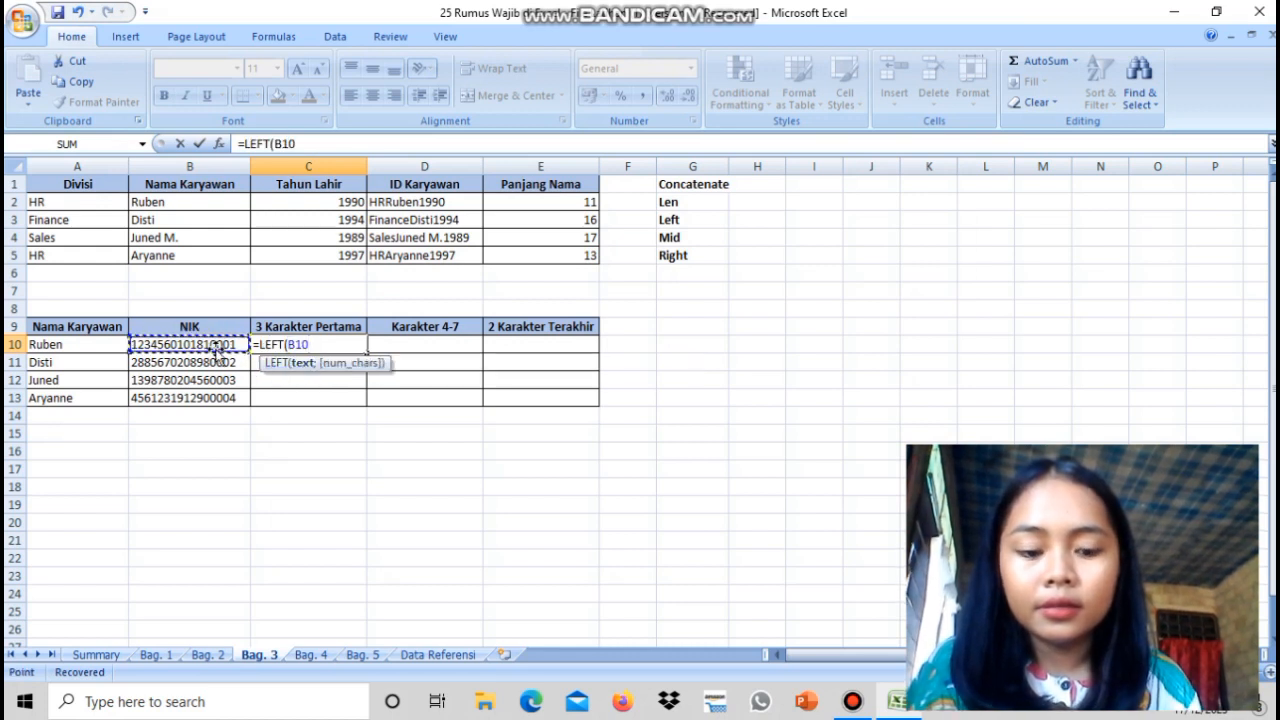
type(";3")
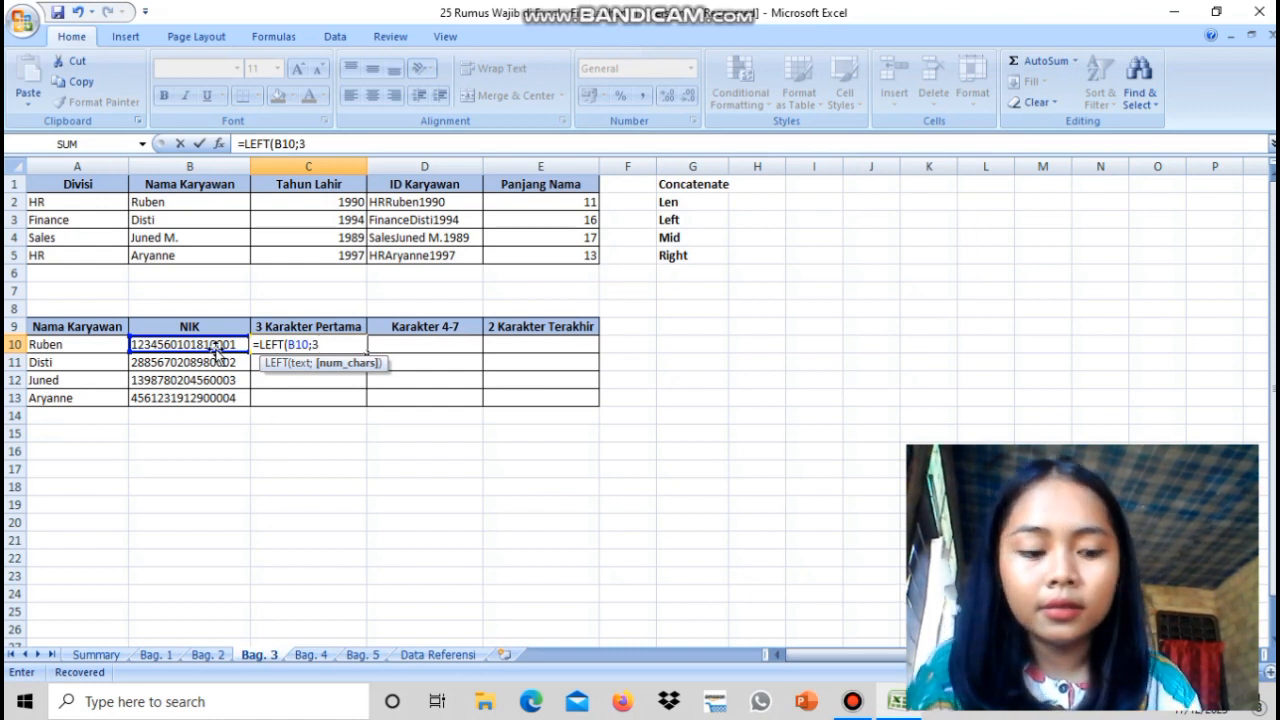
key("Return")
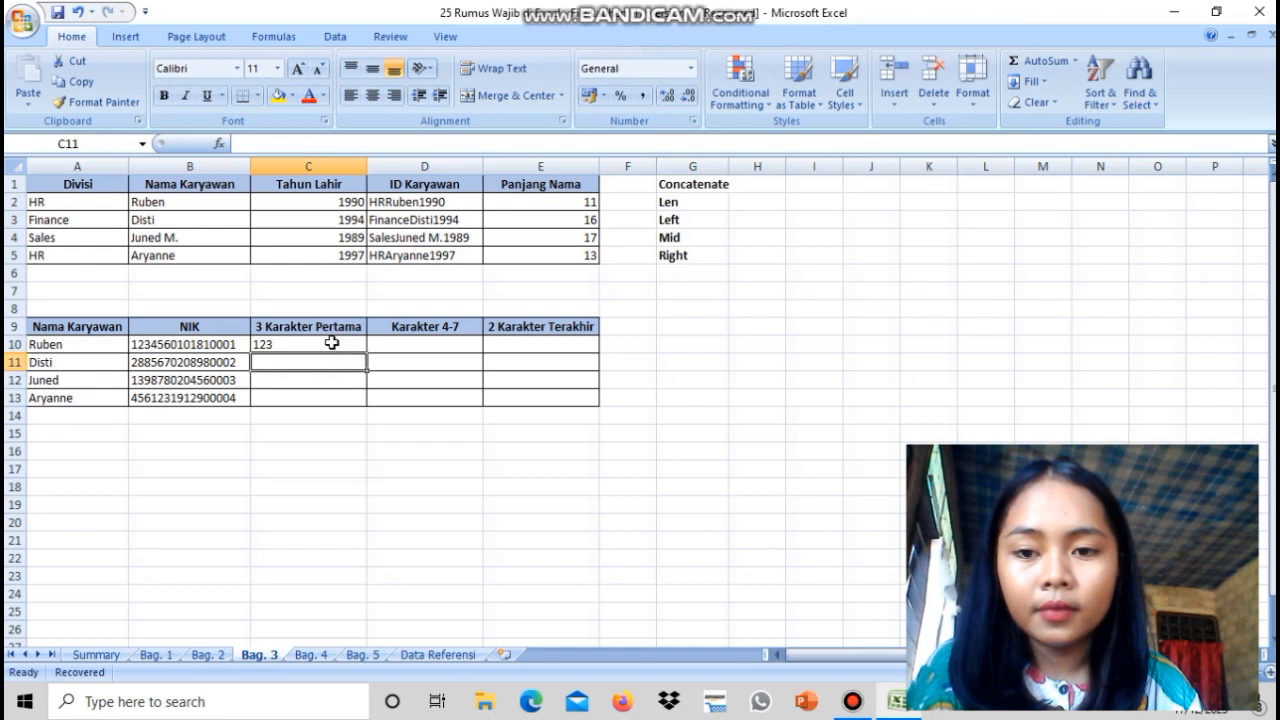
left_click(331, 343)
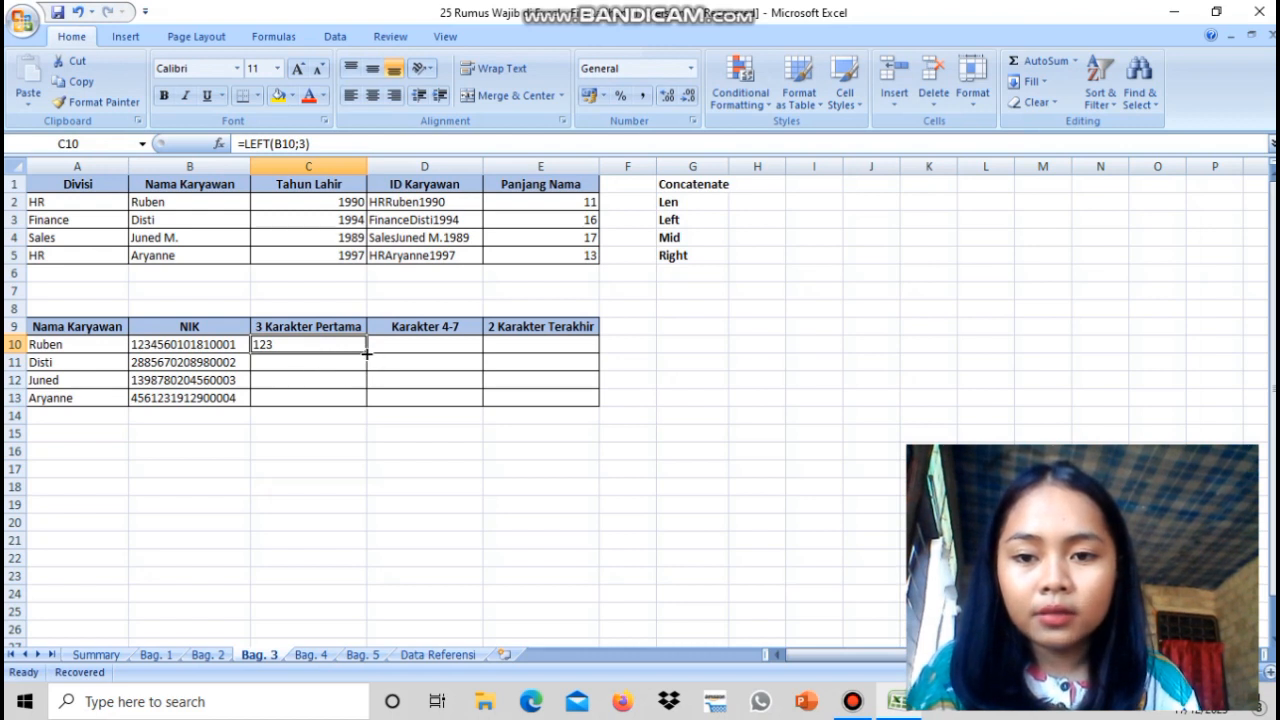
double_click(366, 352)
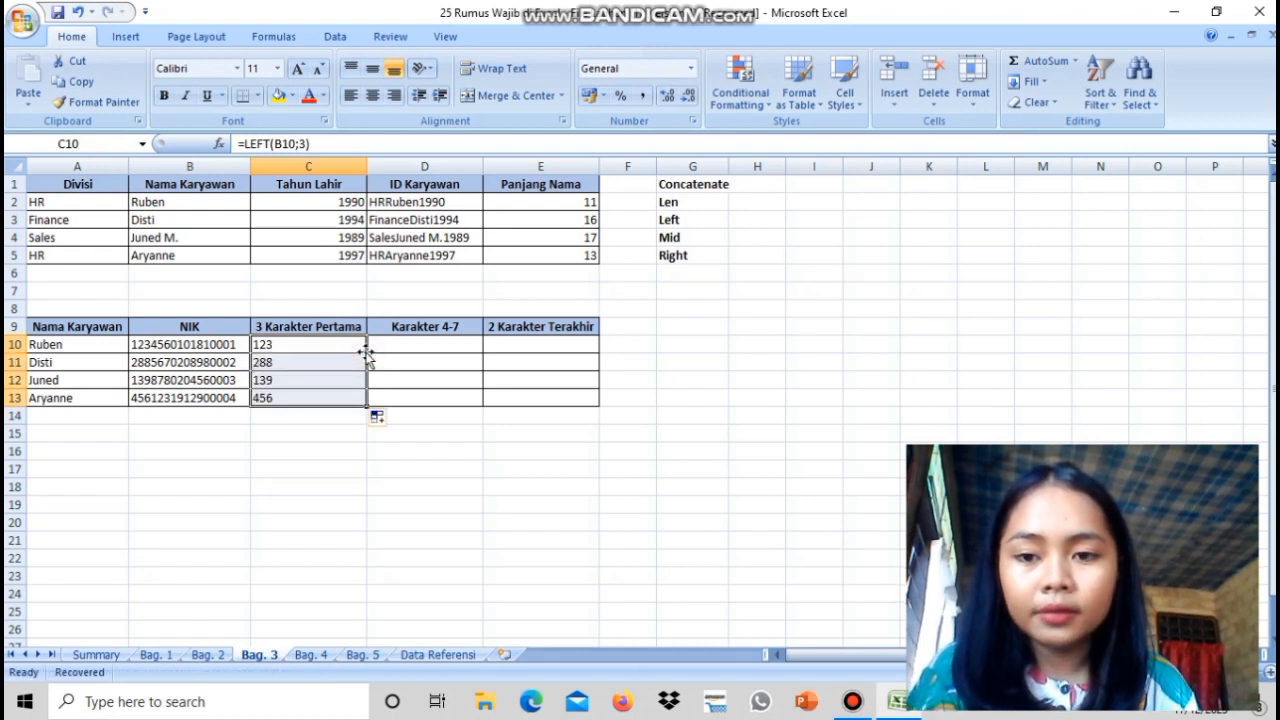
- Extract 4 characters of the NIK in B10 starting at character 4 with a MID formula in D10, and fill it down to D13
left_click(447, 349)
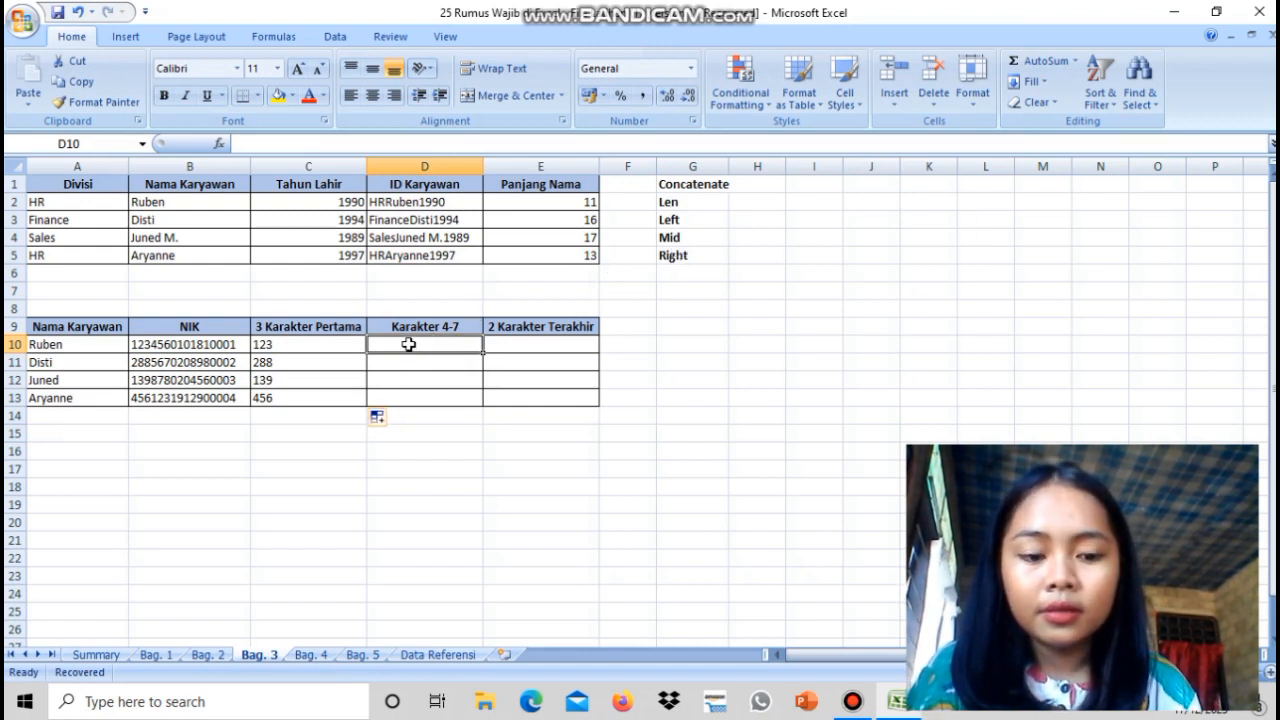
double_click(451, 347)
type("=mi")
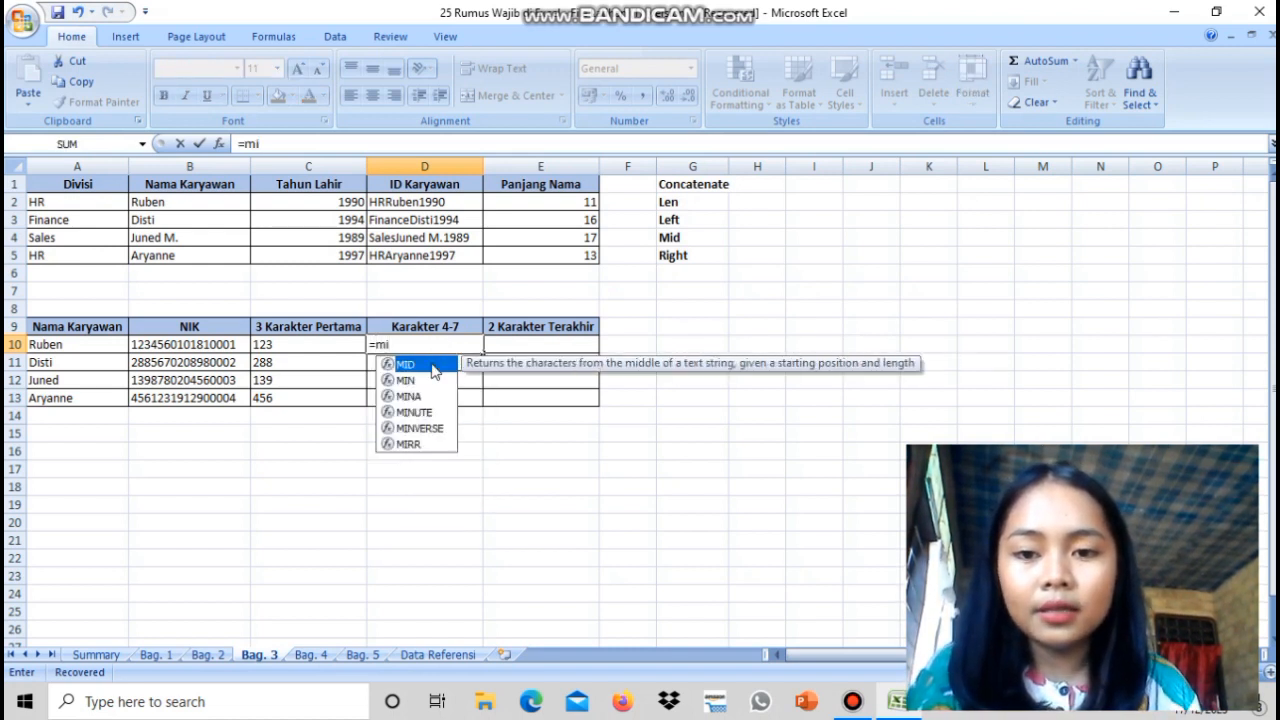
double_click(433, 365)
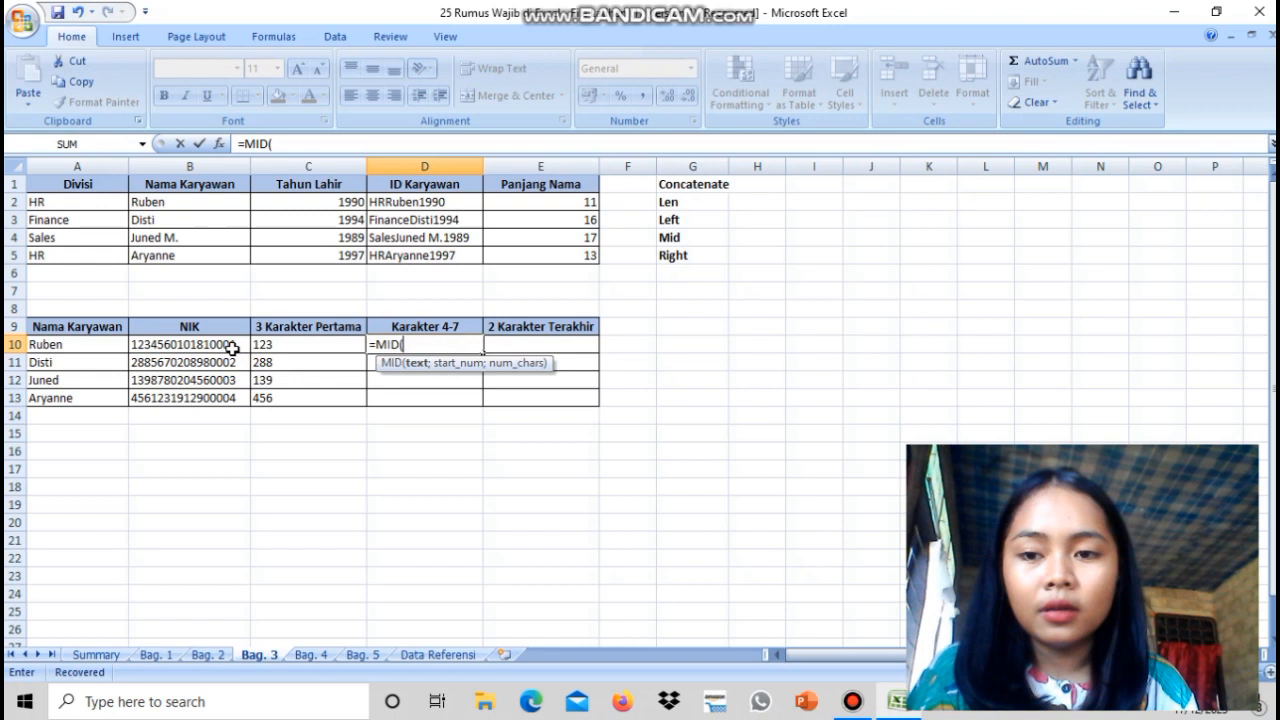
left_click(227, 344)
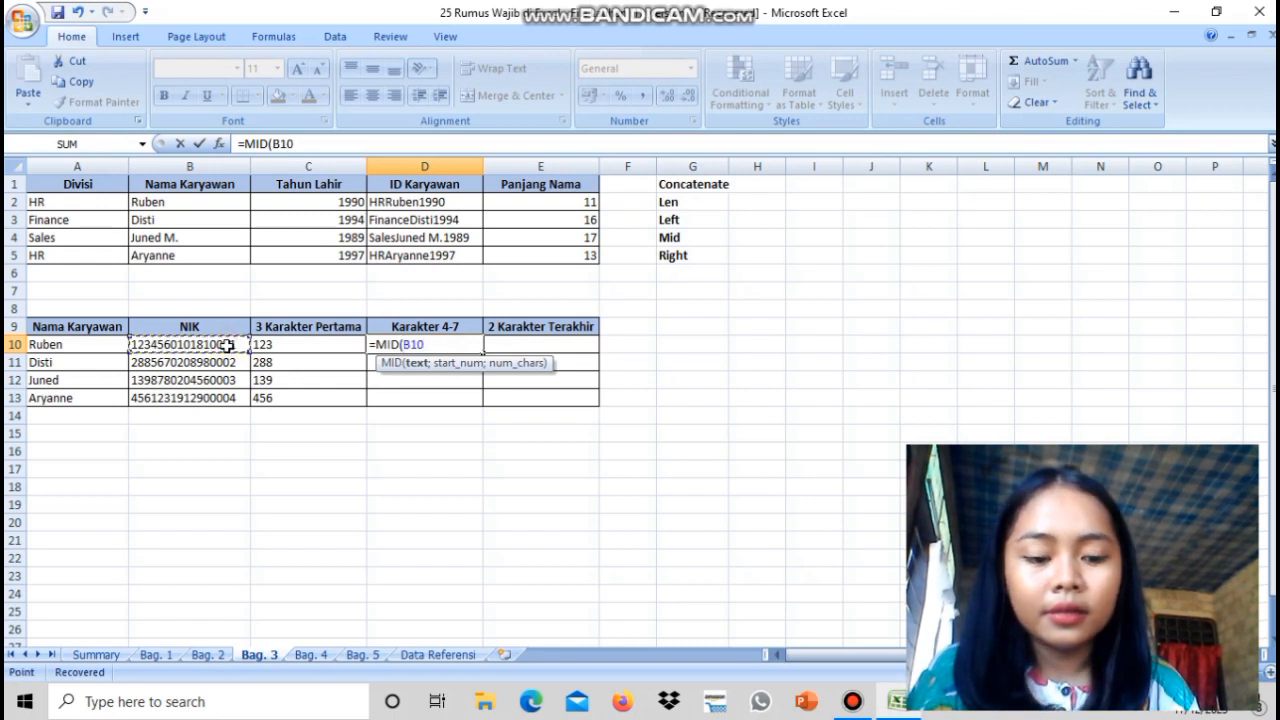
type(";")
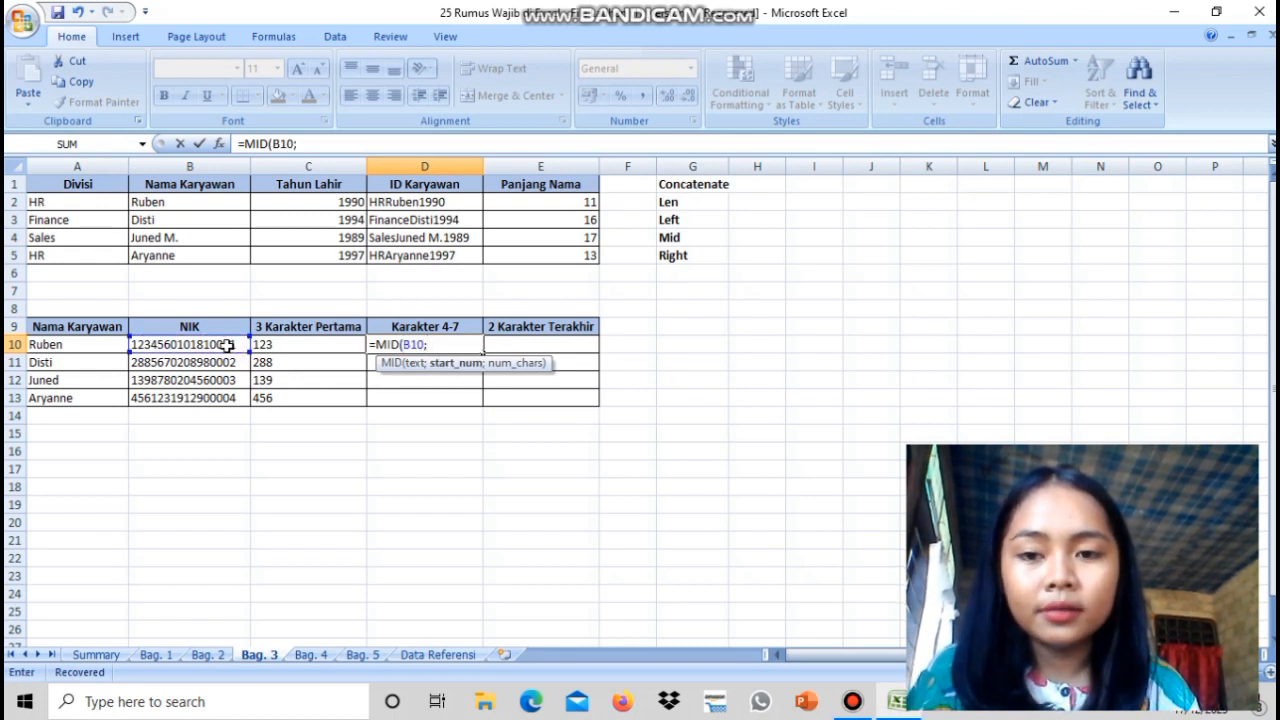
type("4")
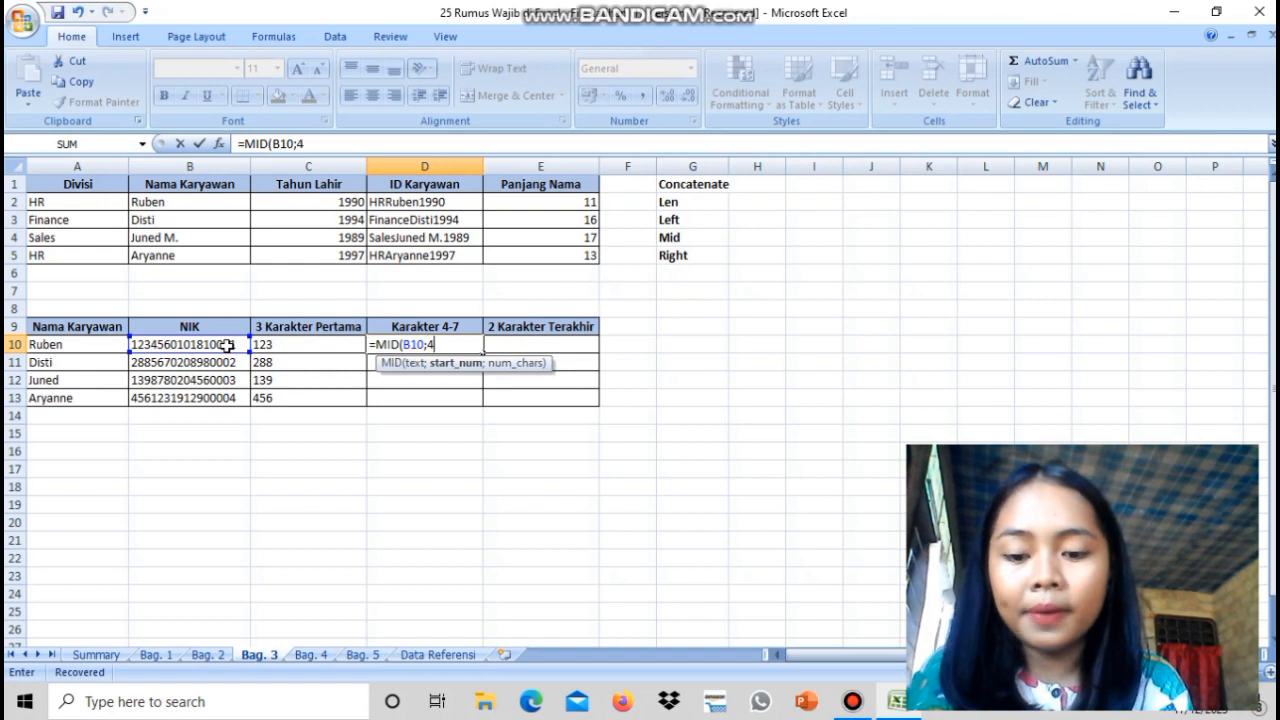
type(";4")
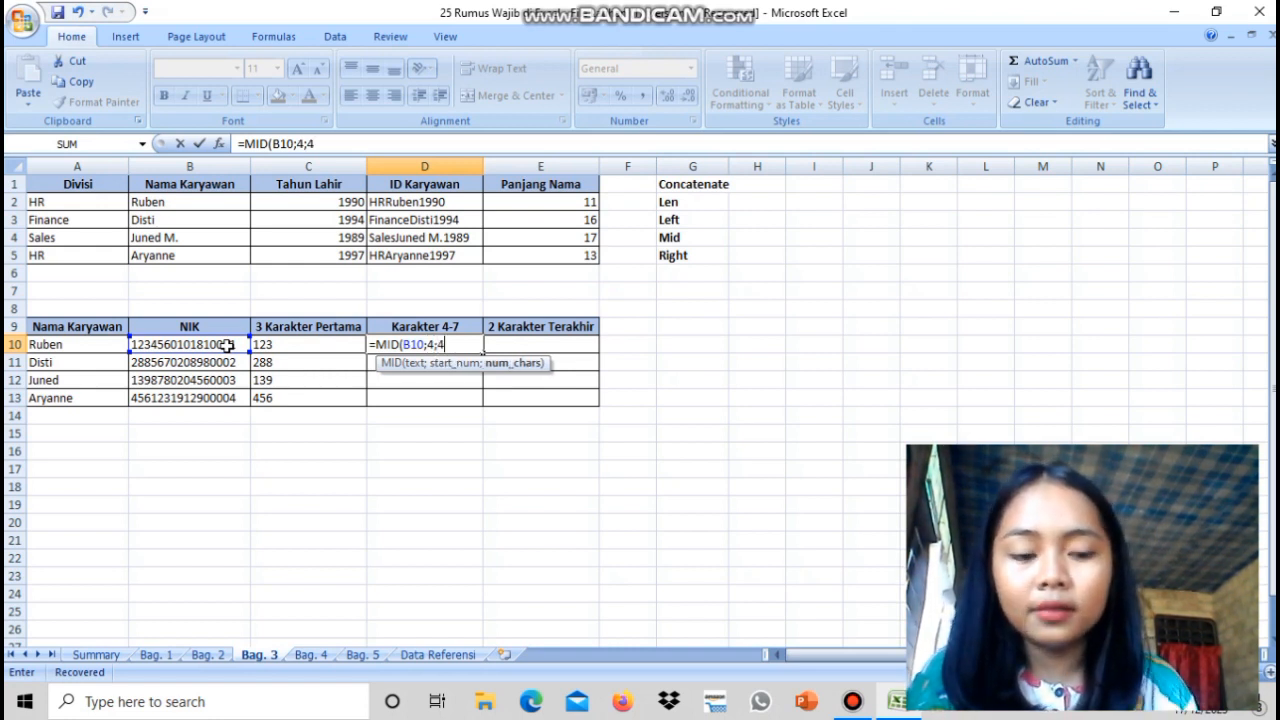
key("Return")
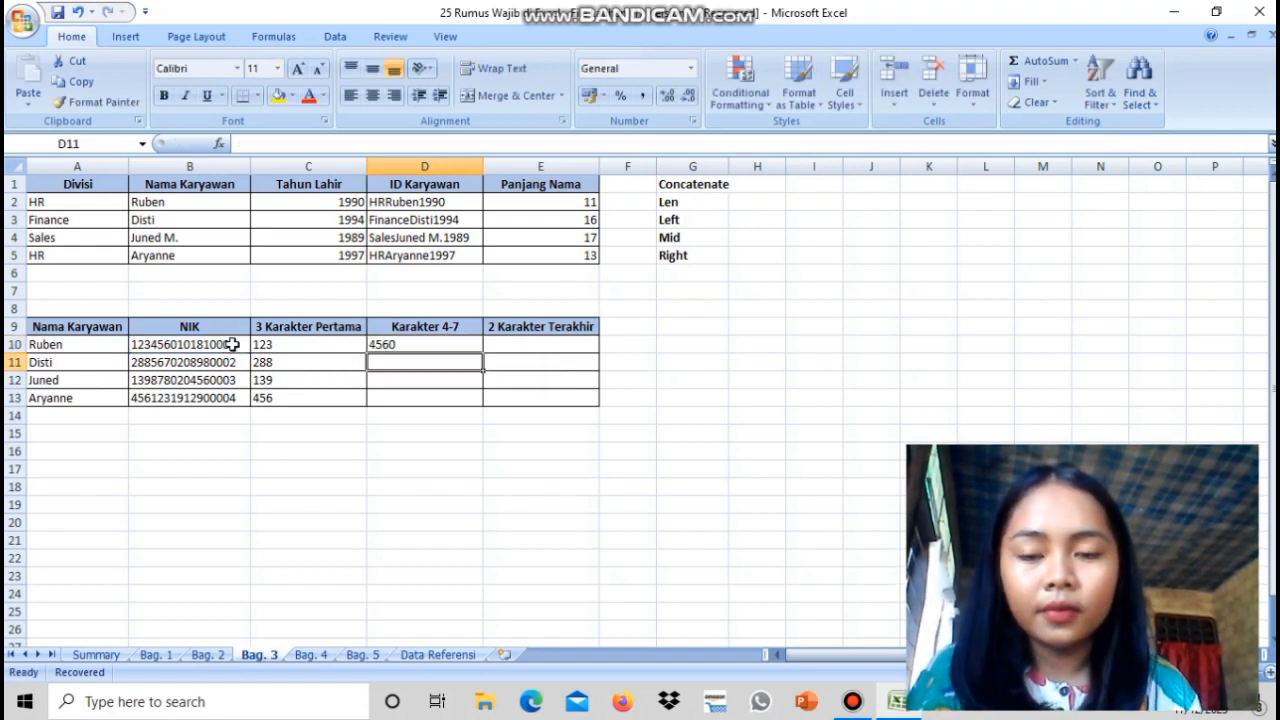
left_click(440, 338)
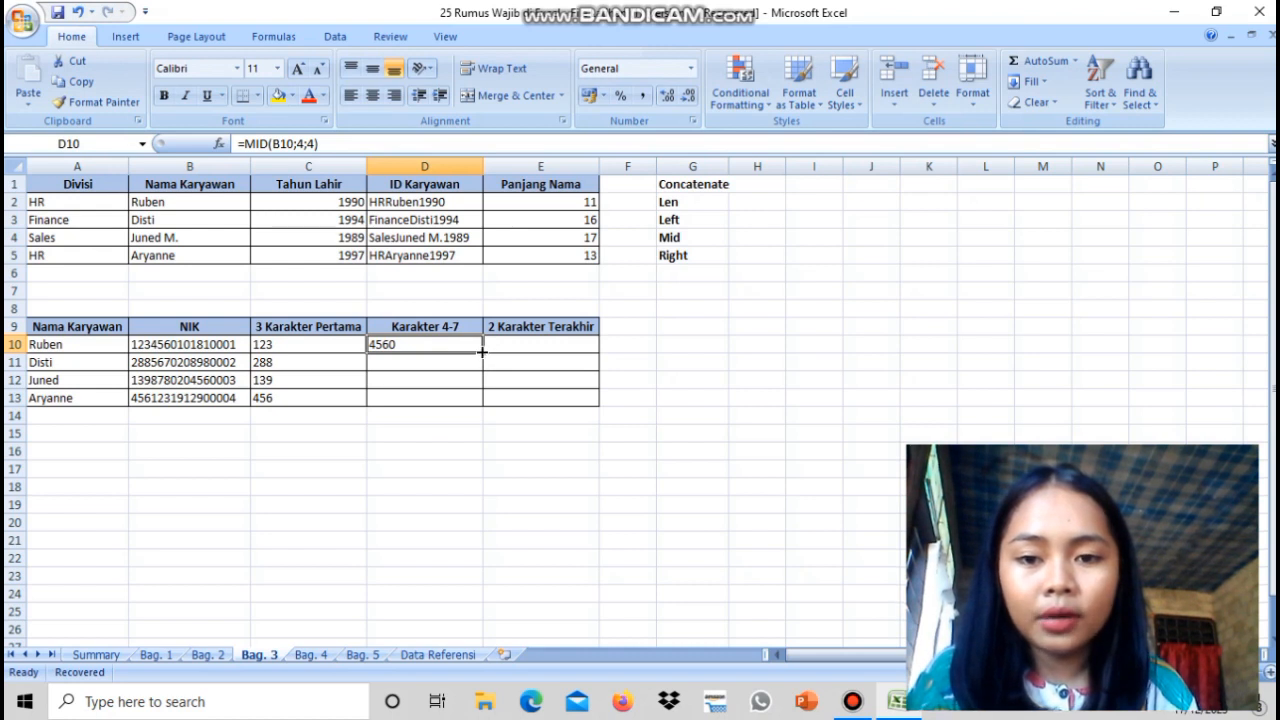
double_click(482, 351)
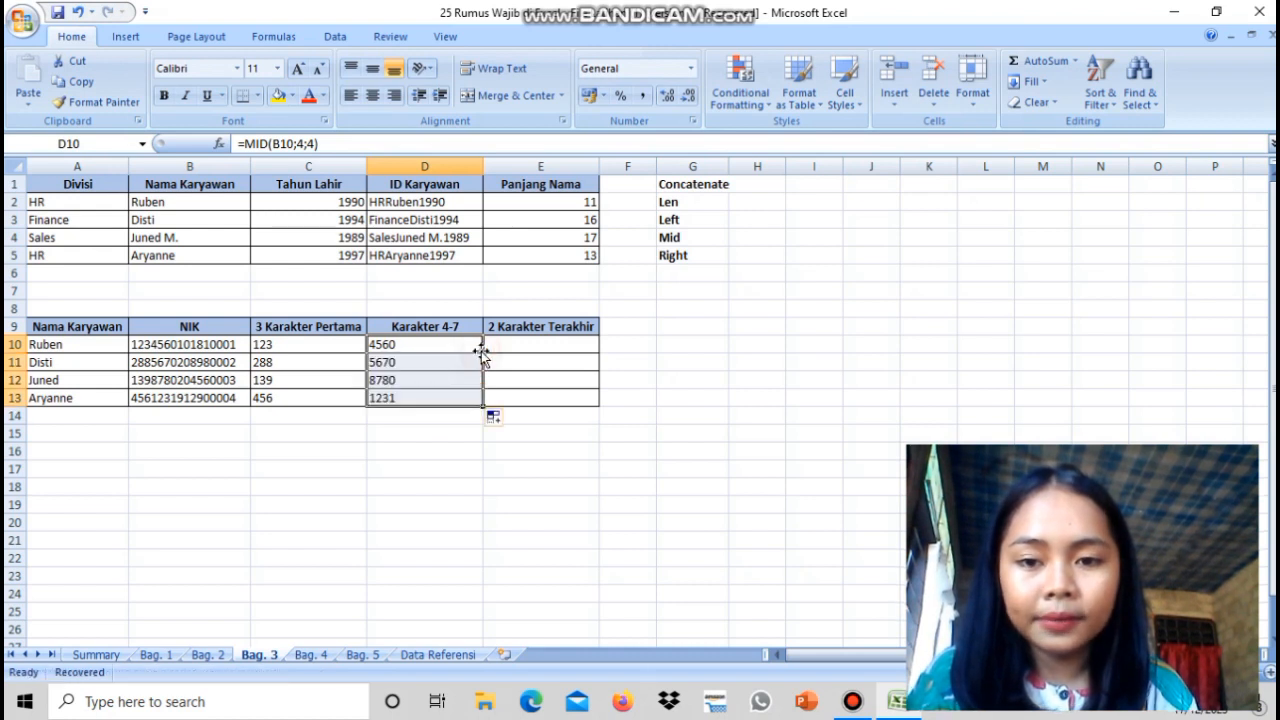
- Extract the last 2 characters of the NIK in B10 with a RIGHT formula in E10, and fill it down to E13
left_click(543, 343)
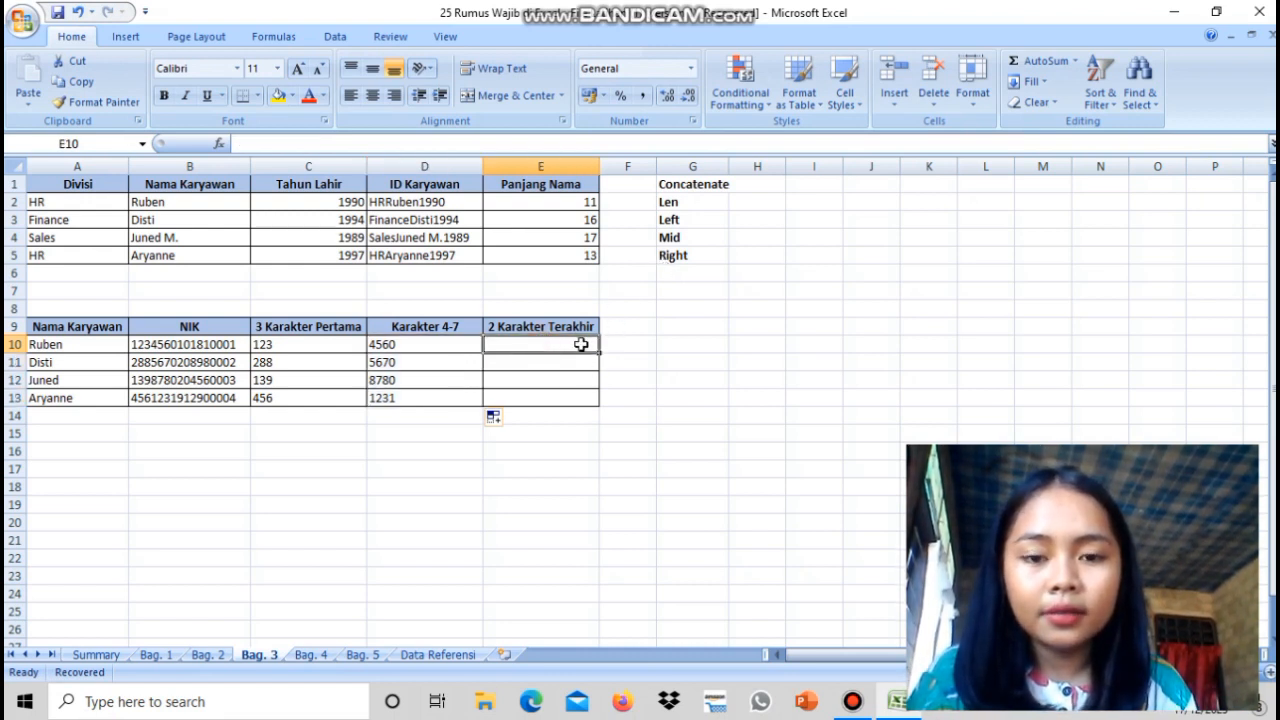
type("=")
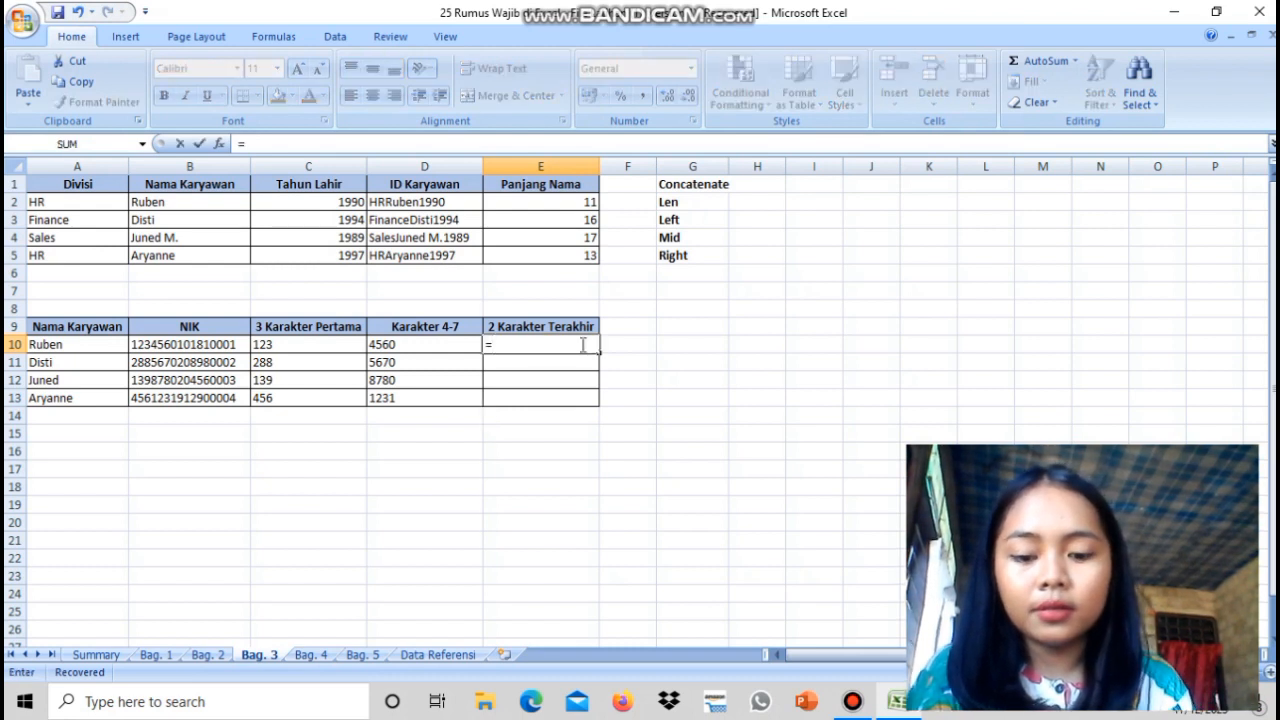
type("rig")
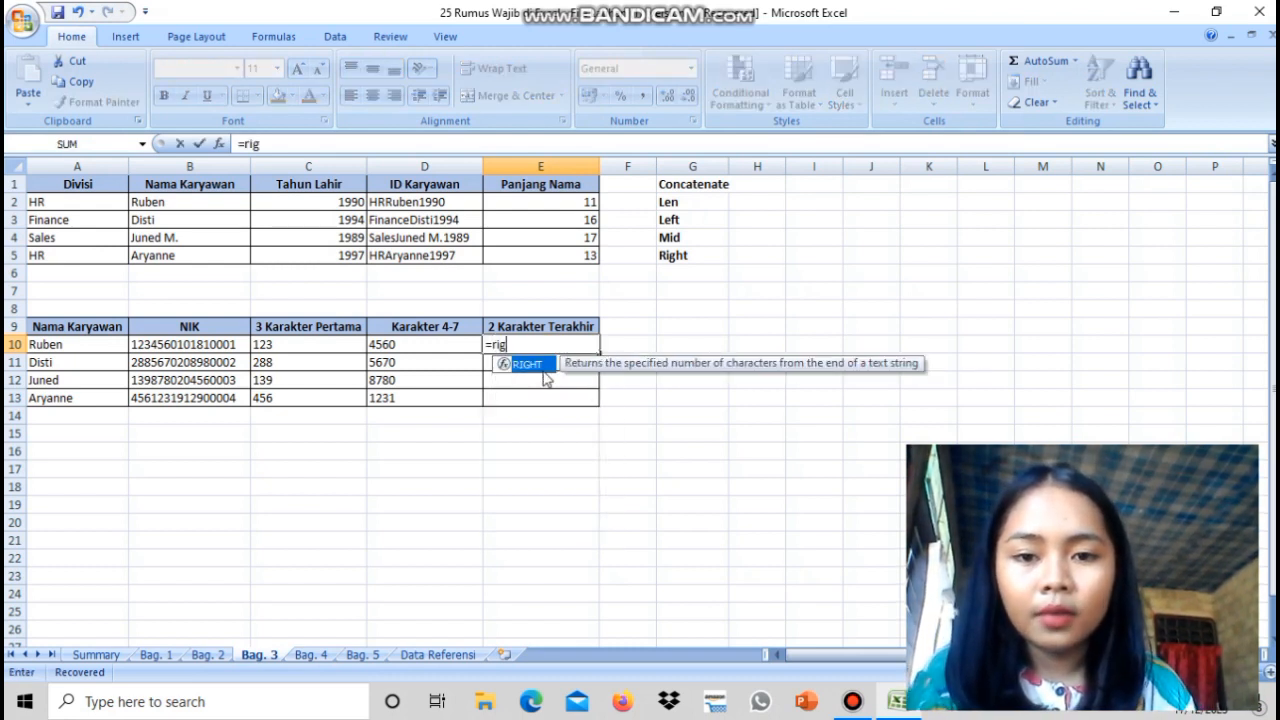
double_click(528, 364)
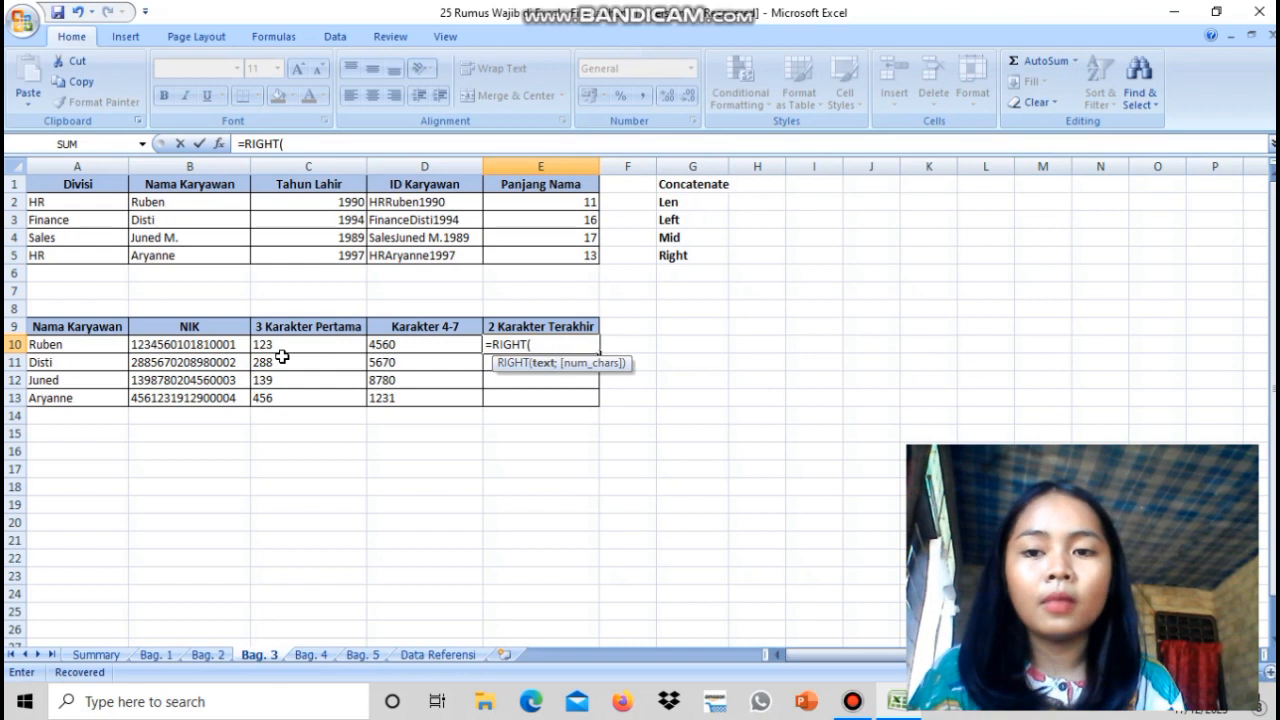
left_click(222, 345)
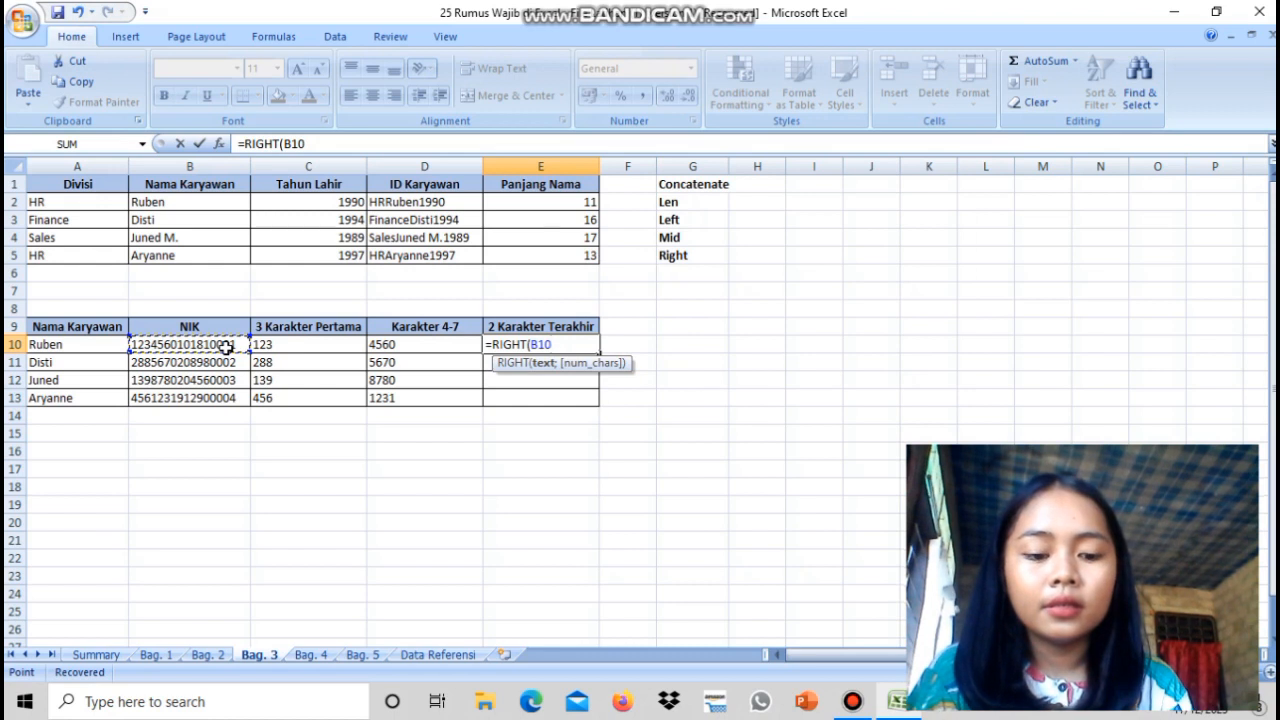
type(";2")
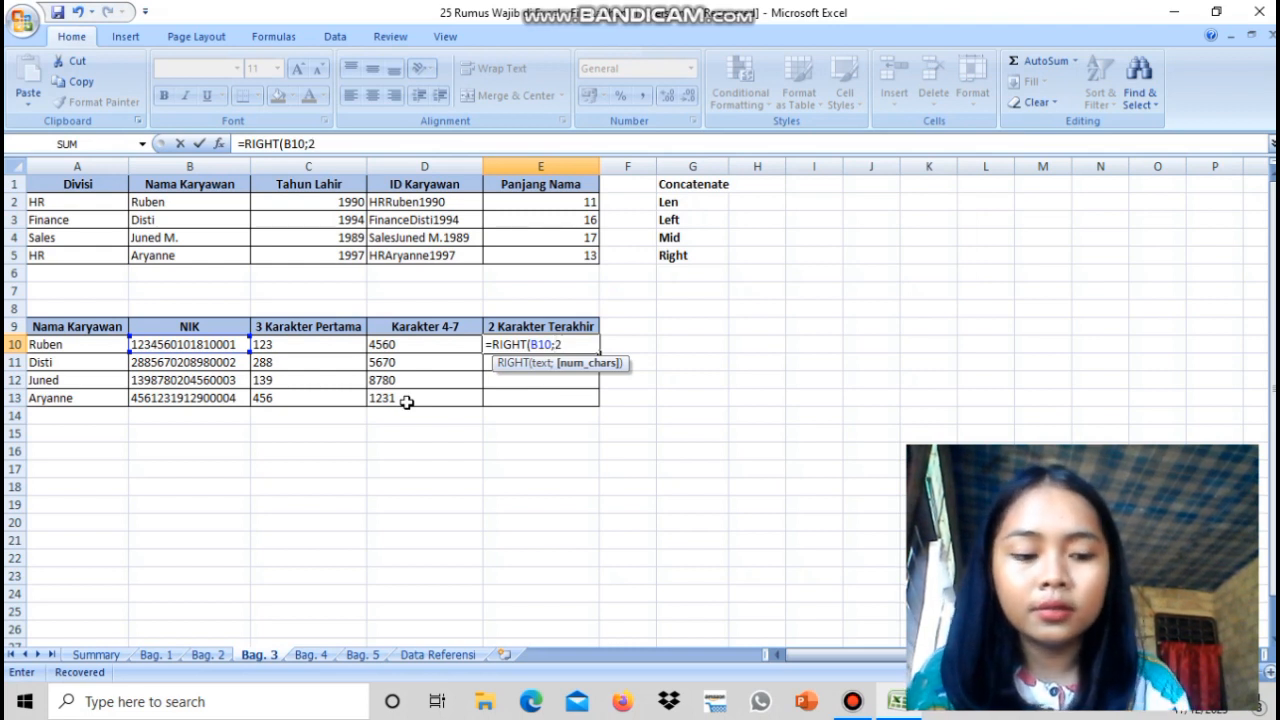
key("Return")
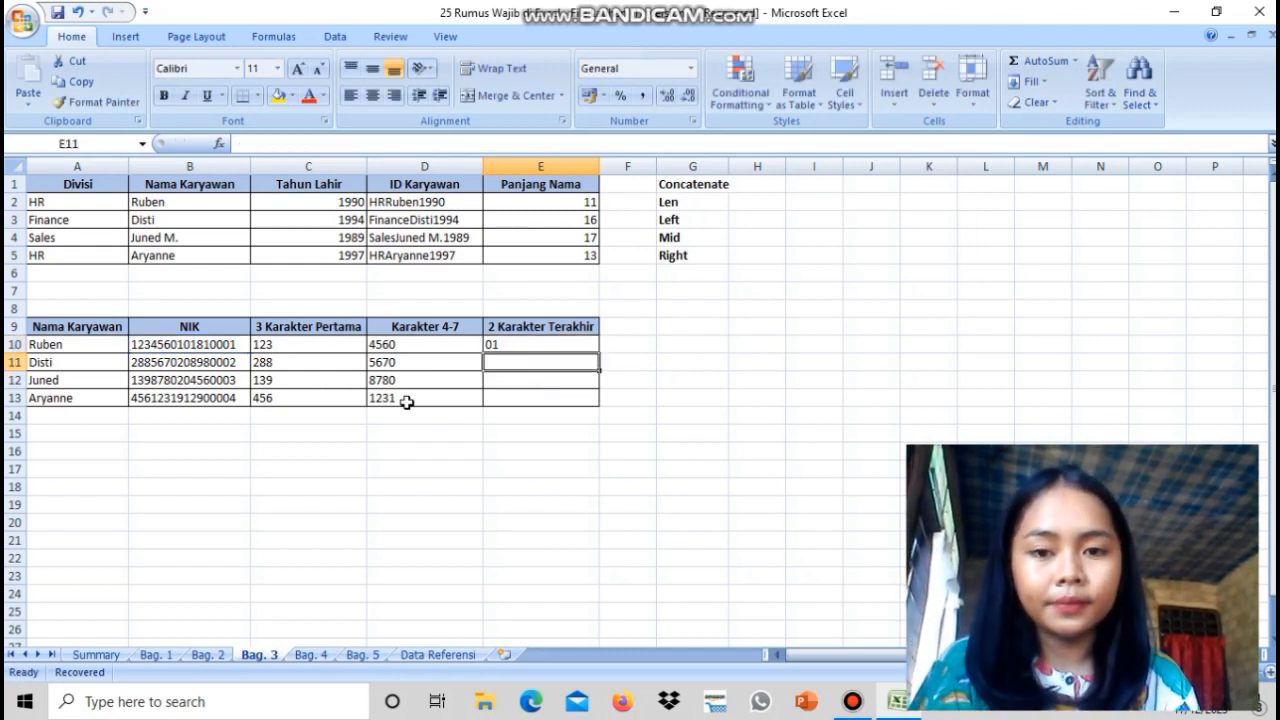
left_click(576, 342)
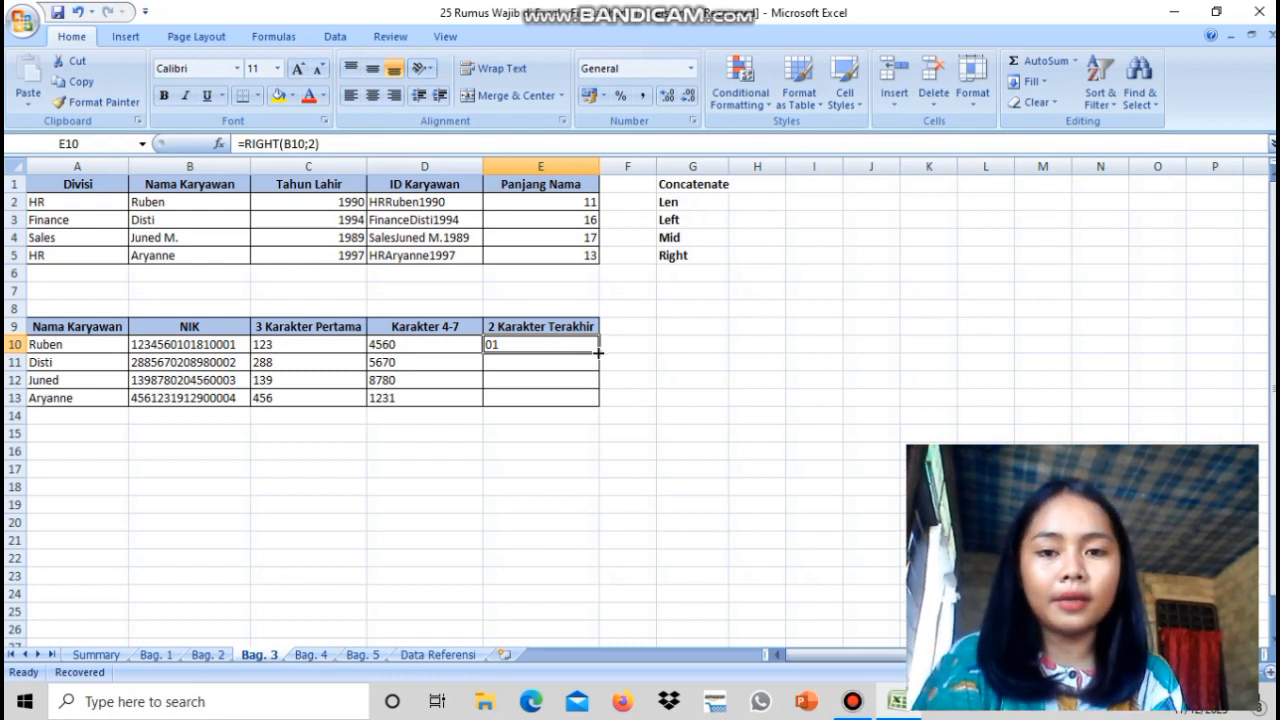
double_click(597, 352)
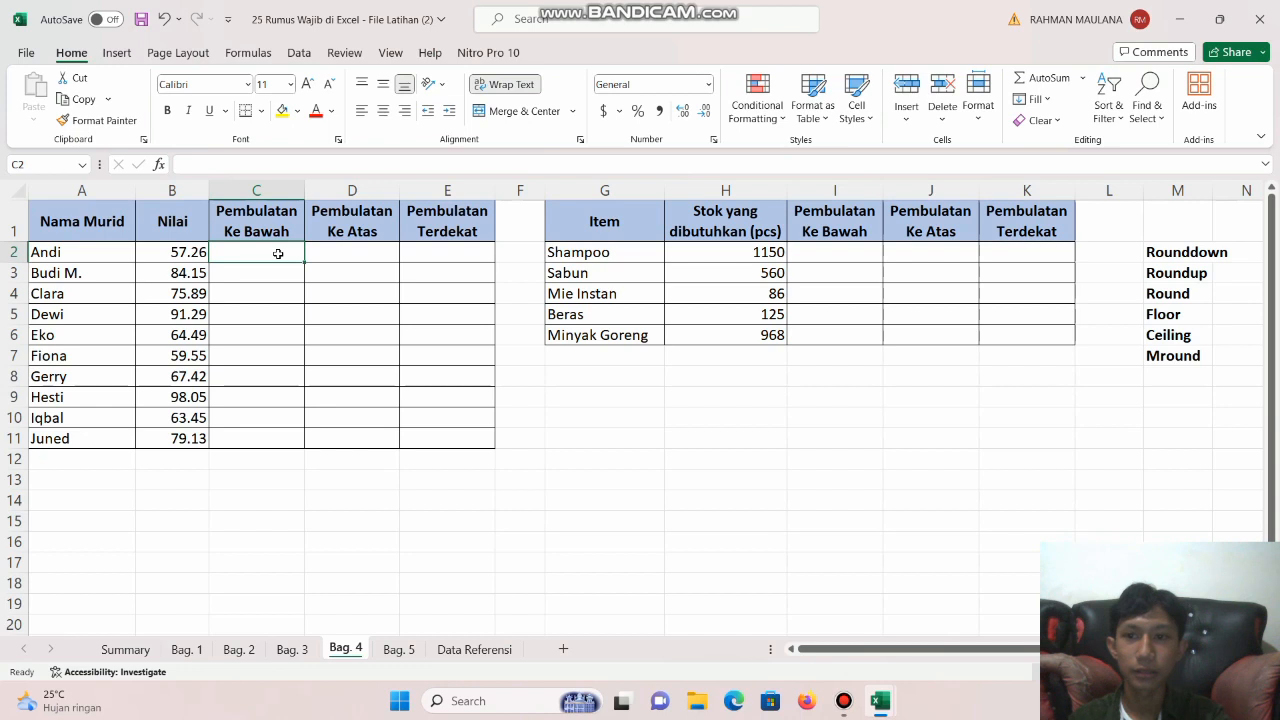
- On Bag. 4, round the Nilai in B2 down to 0 digits with a ROUNDDOWN formula in C2, and fill it down to C11
type("=")
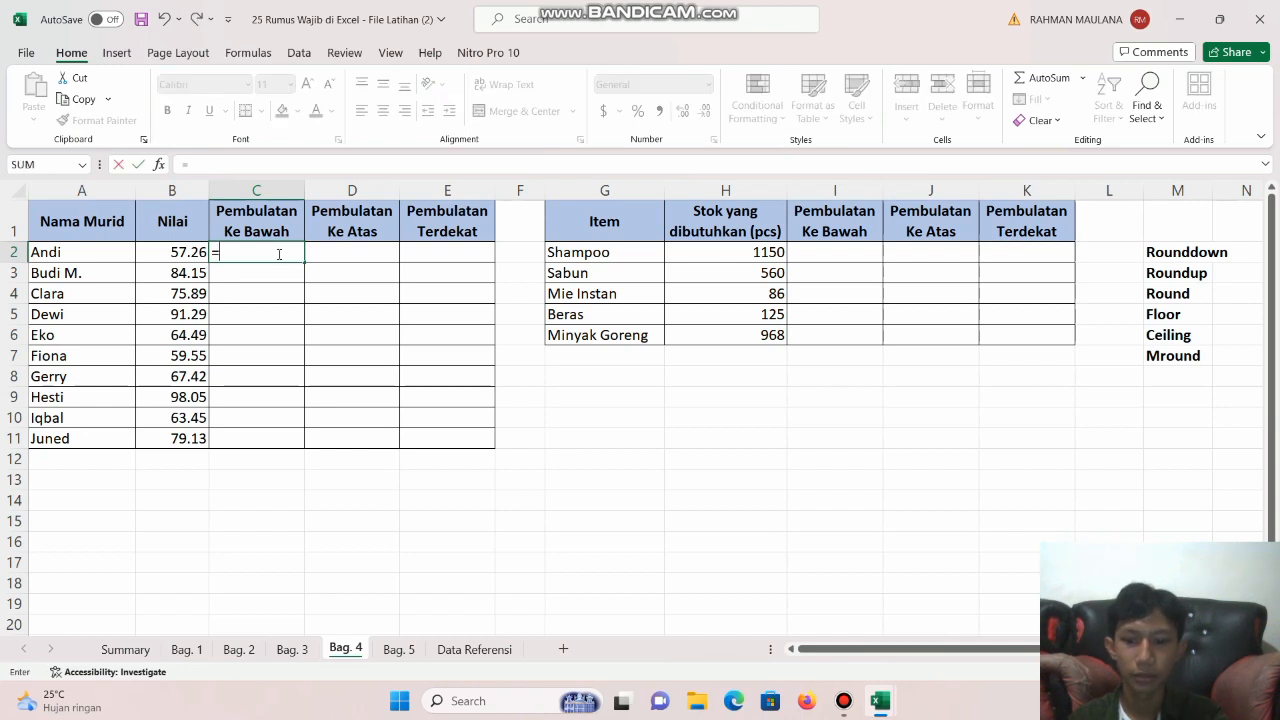
type("rou")
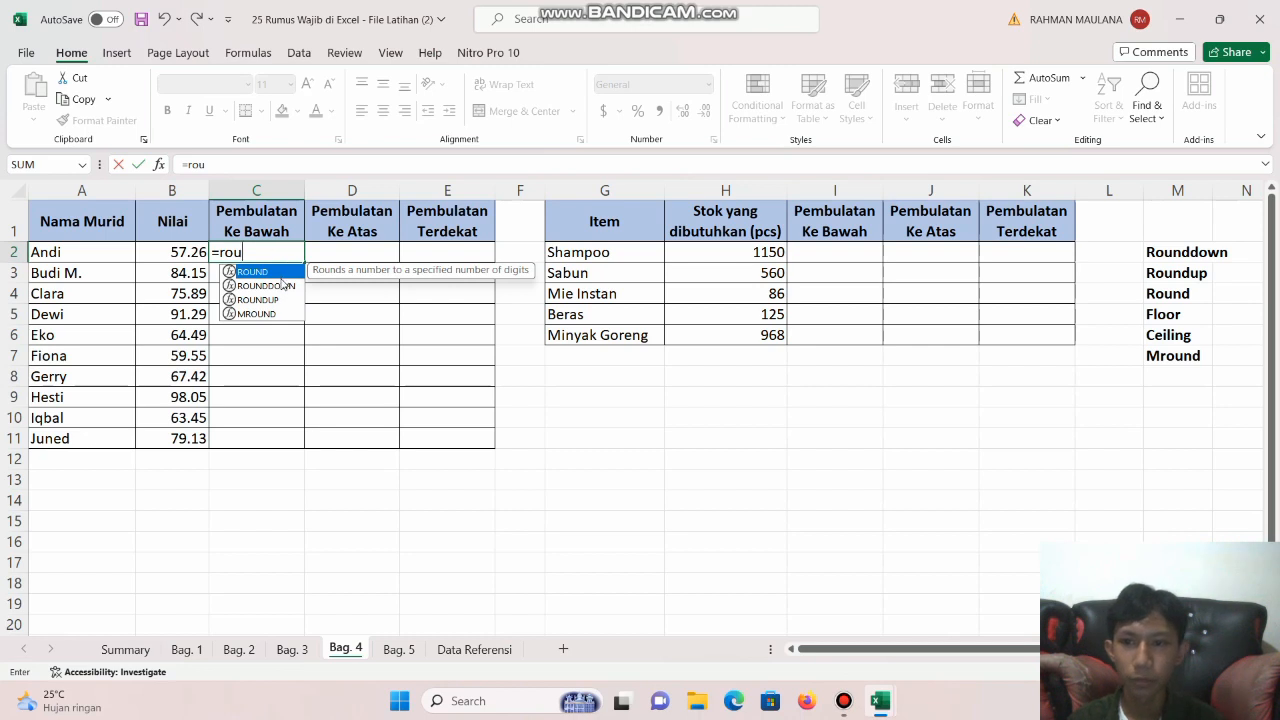
double_click(283, 285)
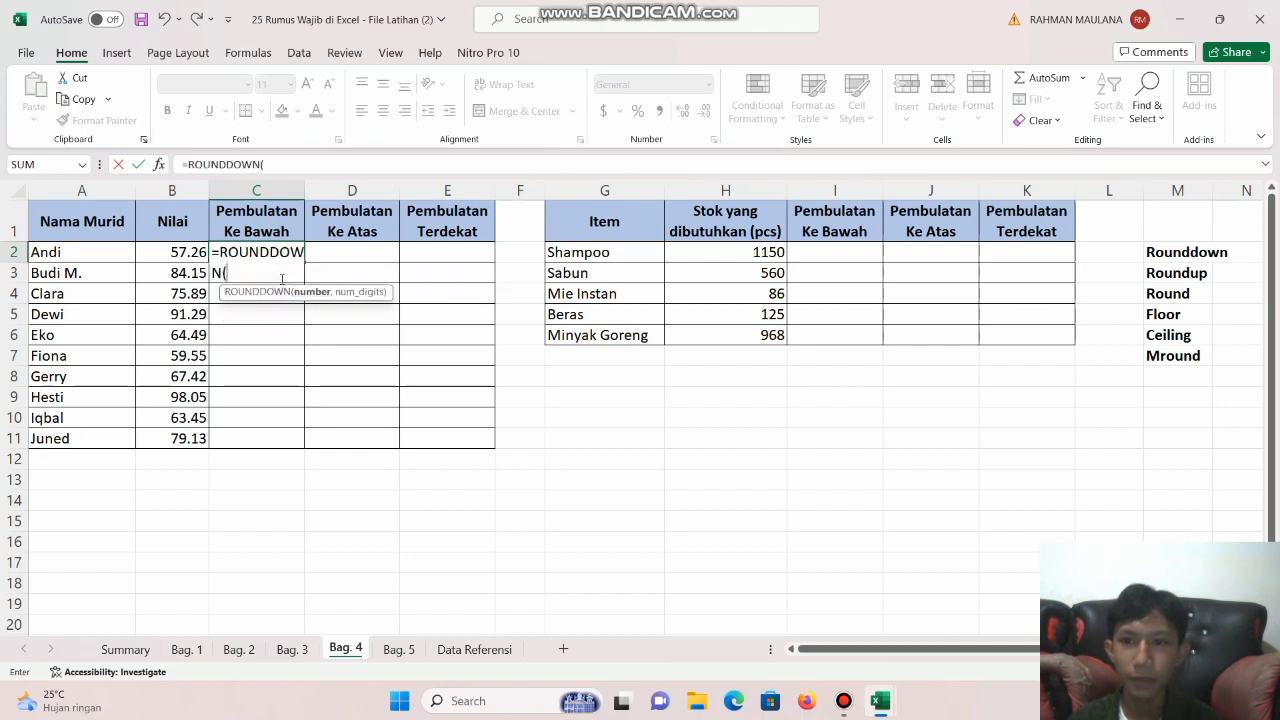
left_click(187, 254)
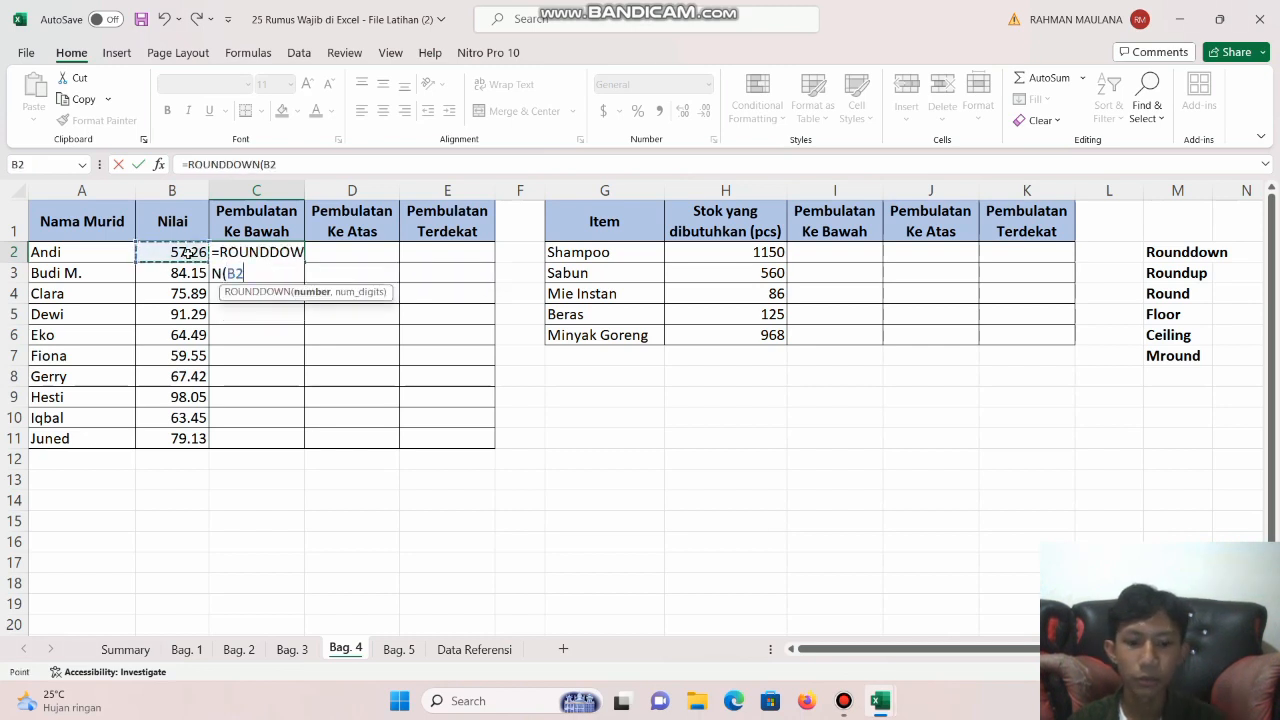
type(",0")
key("Return")
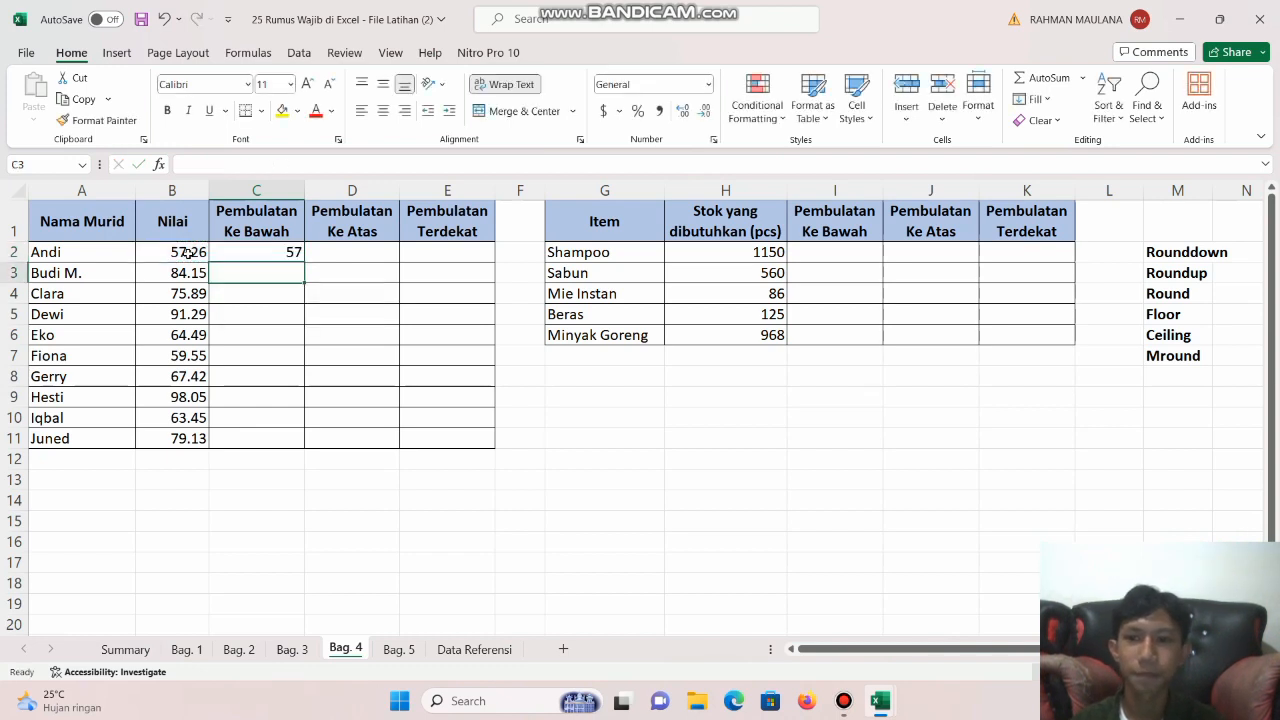
left_click(255, 252)
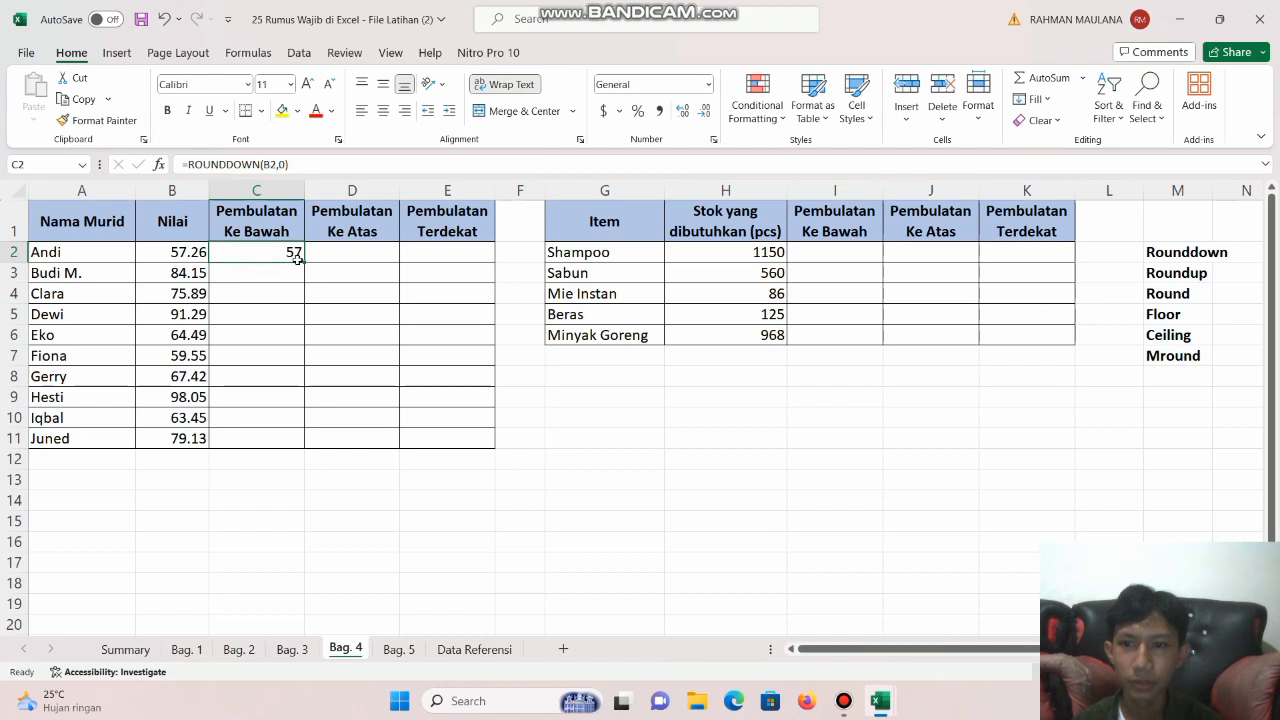
left_click_drag(302, 262, 300, 447)
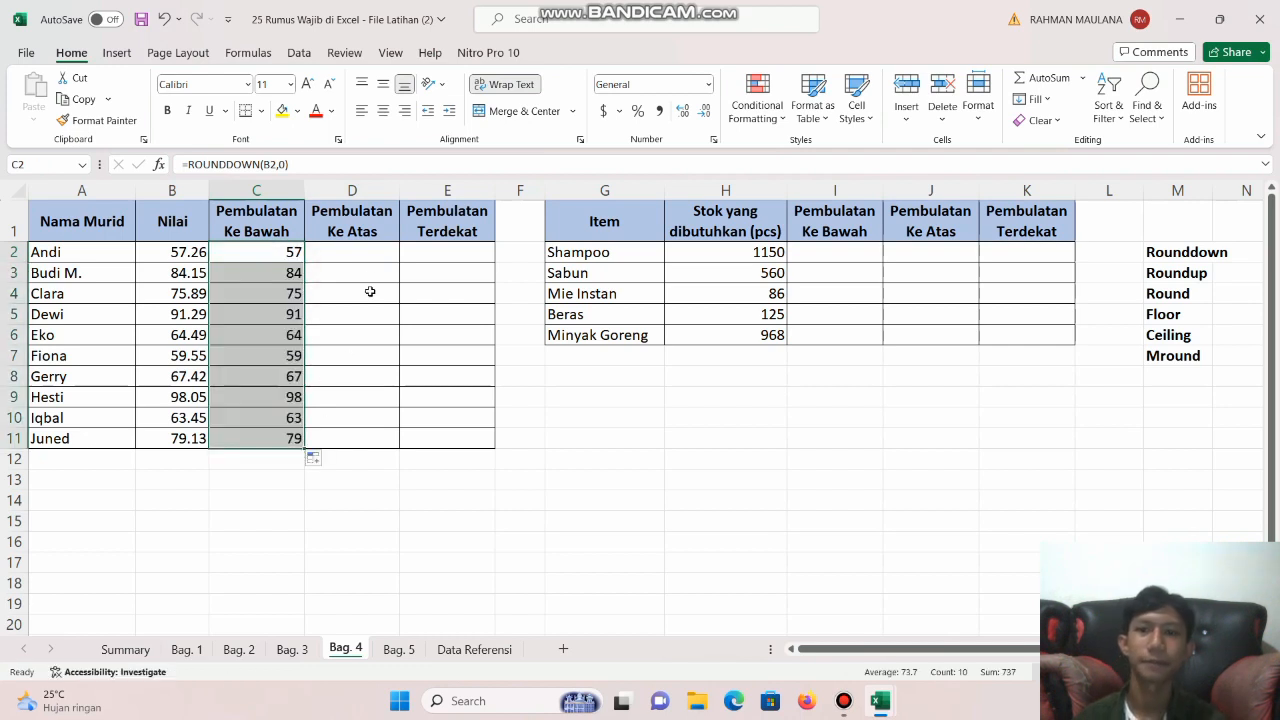
- Round the Nilai in B2 up to 0 digits with a ROUNDUP formula in D2, and fill it down to D11
left_click(374, 257)
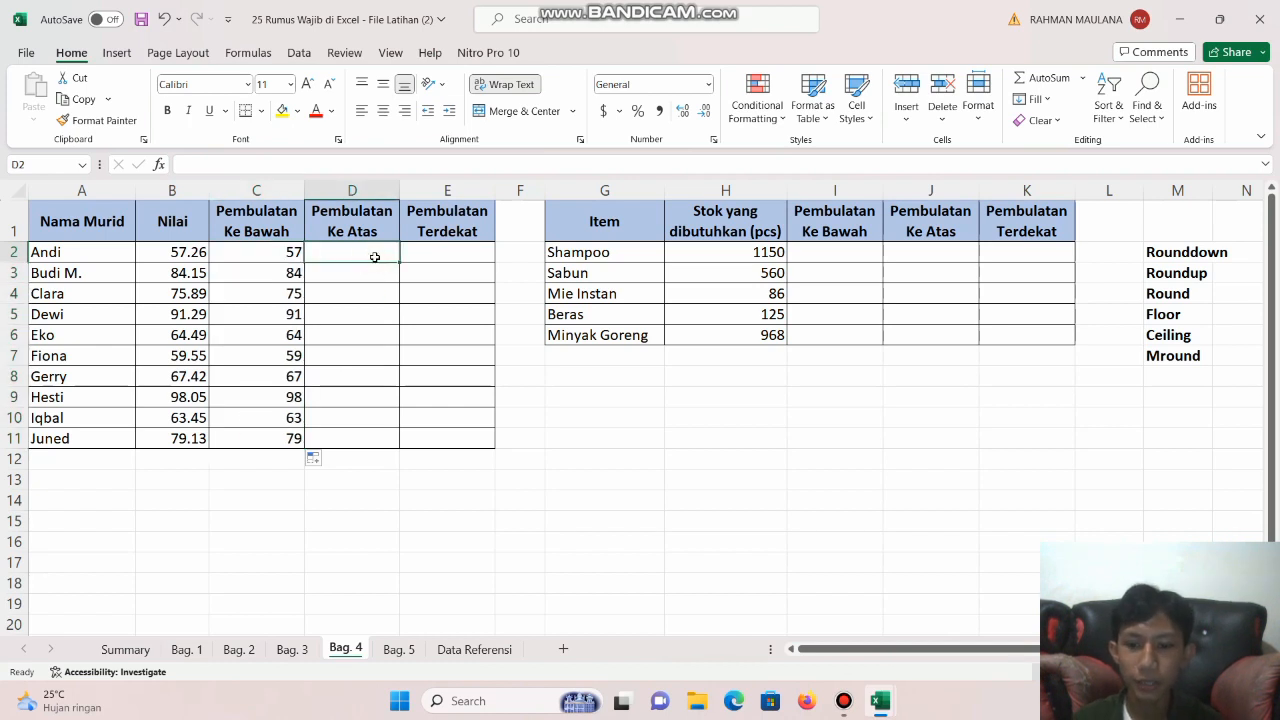
type("=")
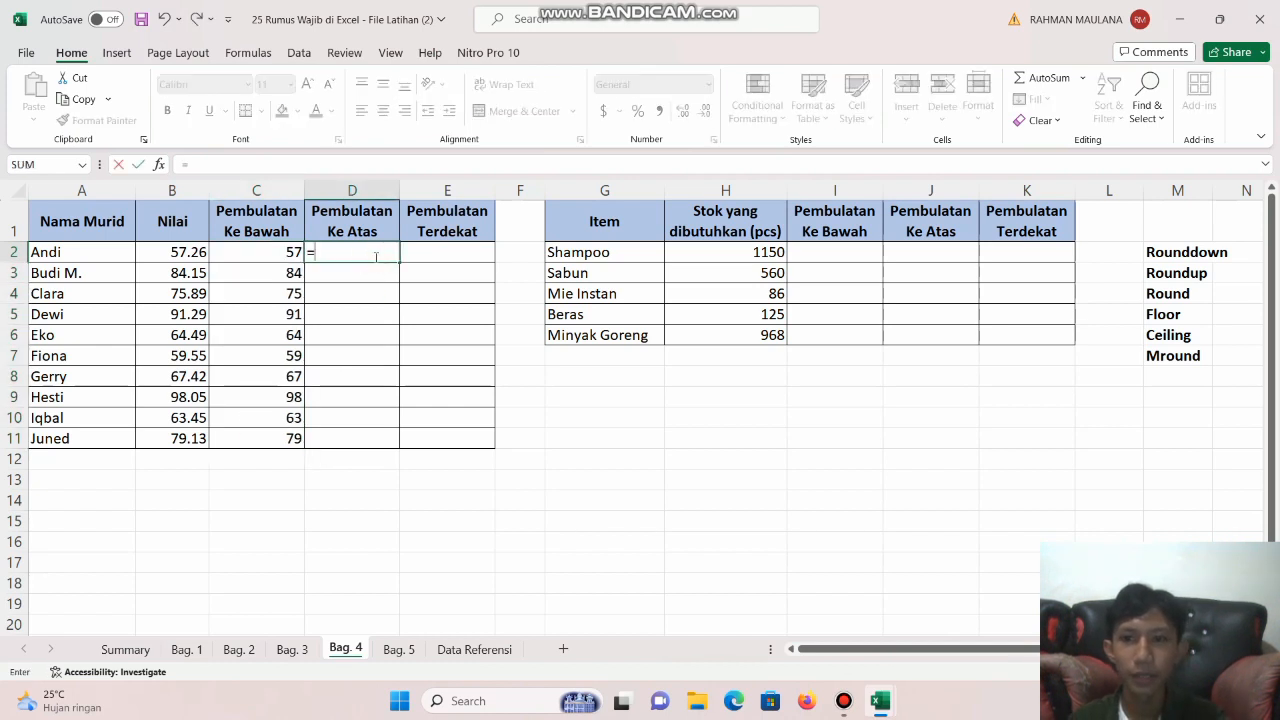
type("ro")
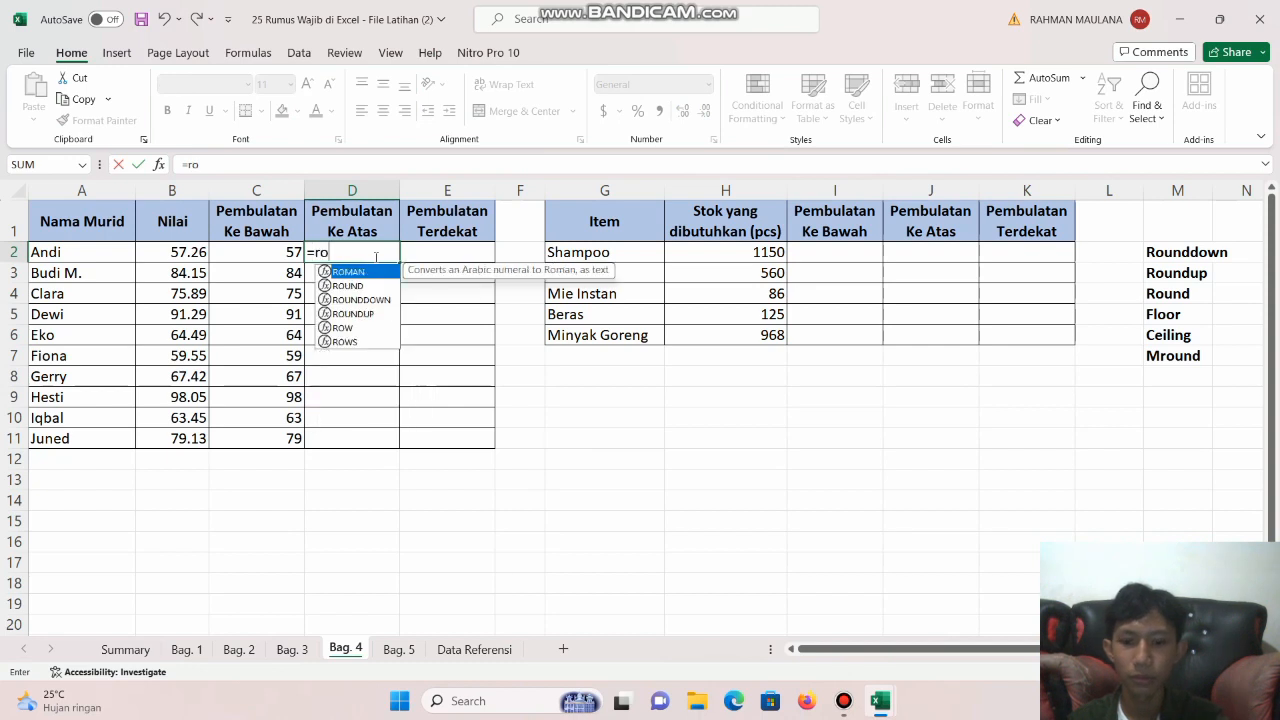
type("undu")
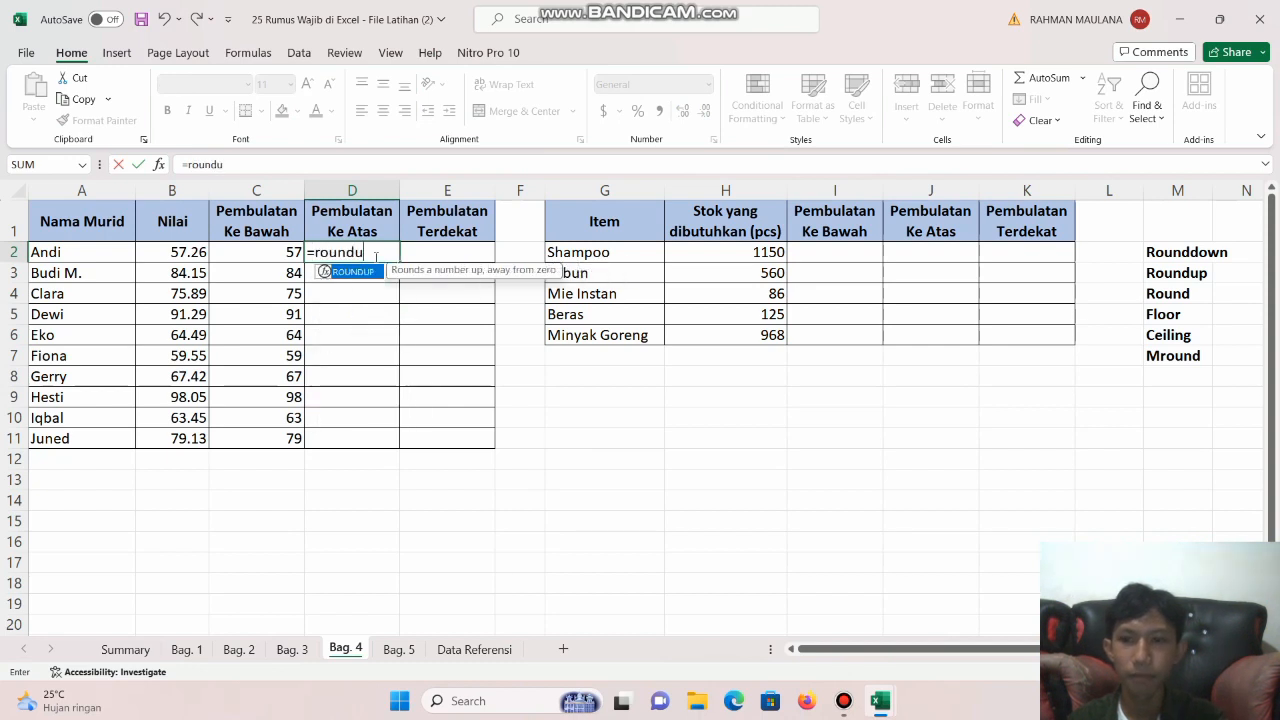
double_click(372, 271)
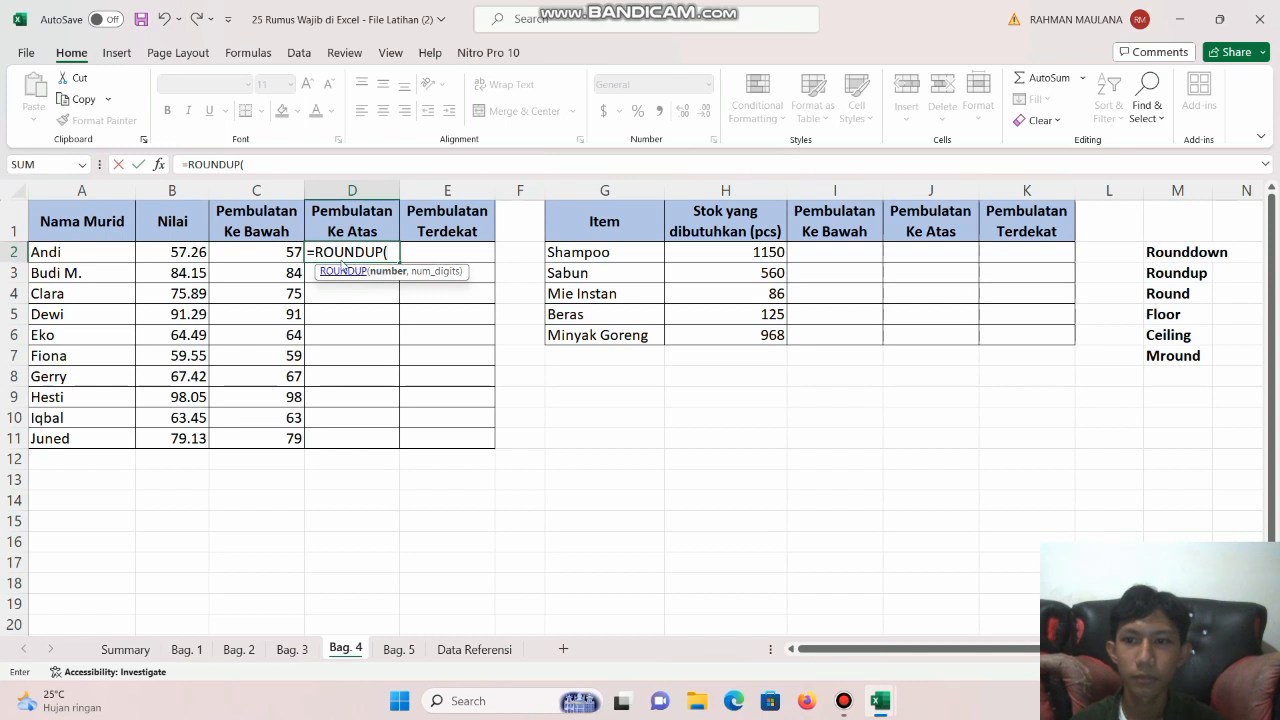
left_click(186, 255)
type(",")
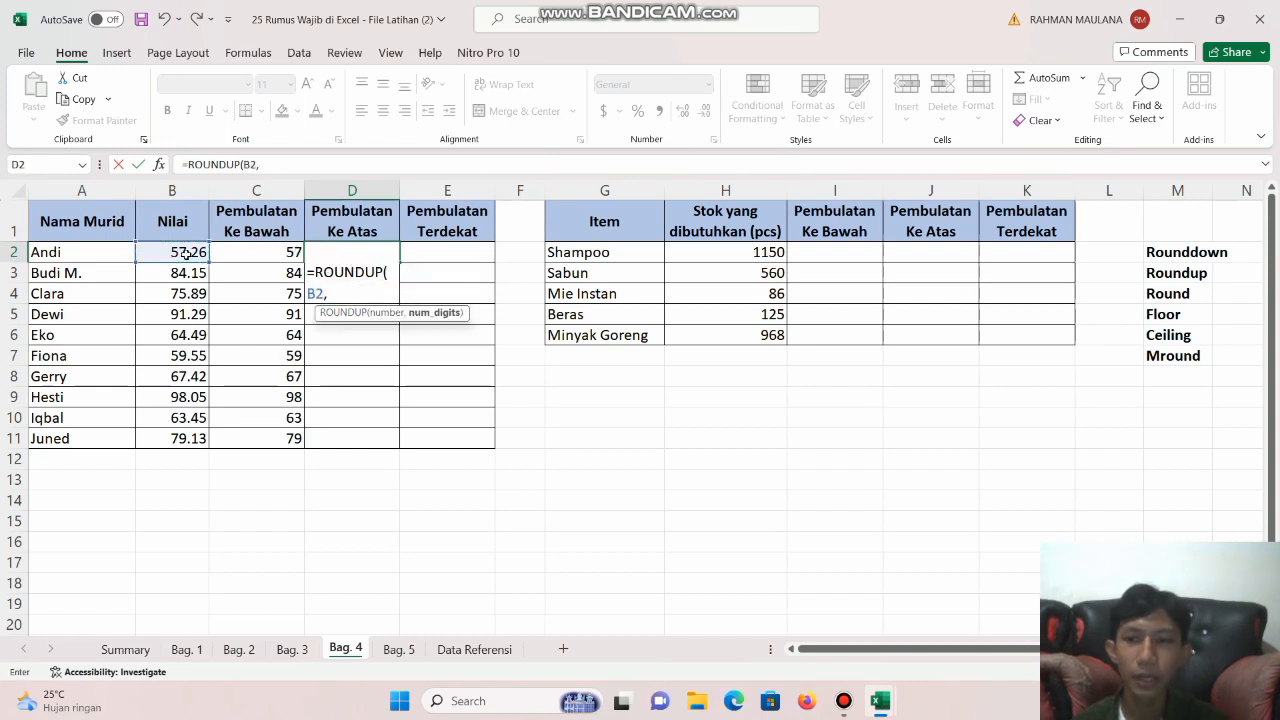
type("0")
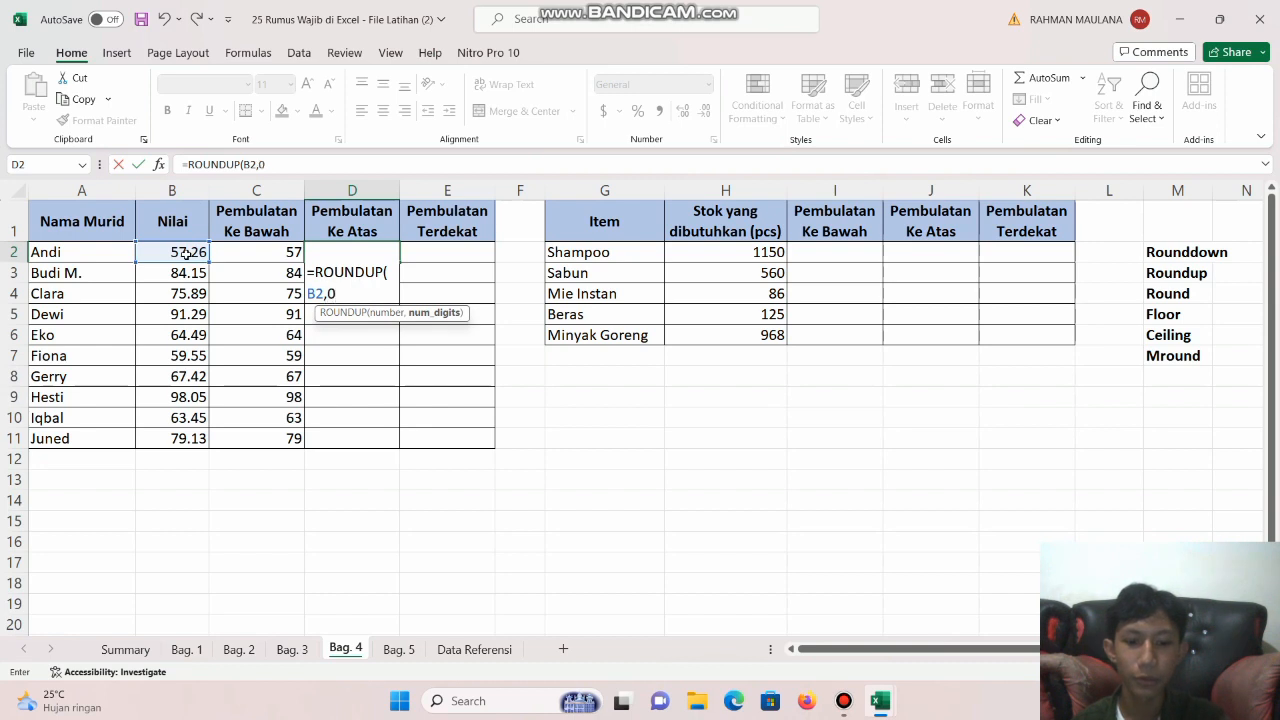
key("Return")
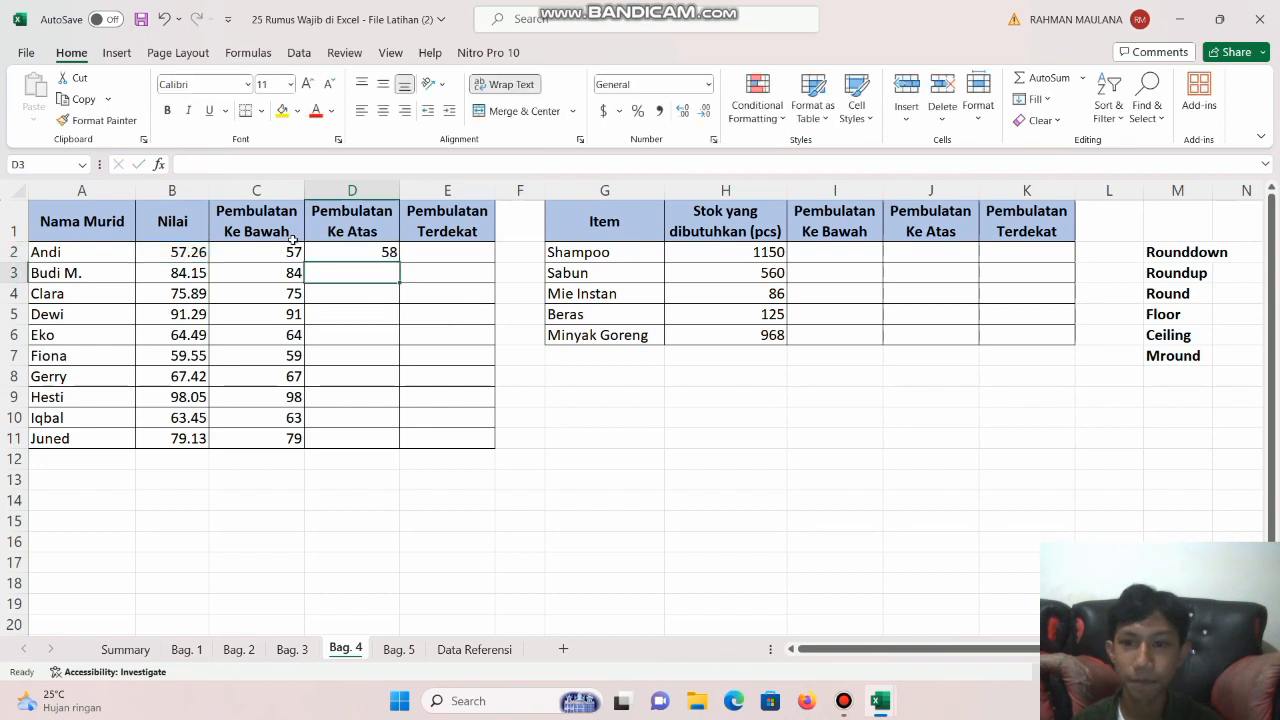
left_click(362, 256)
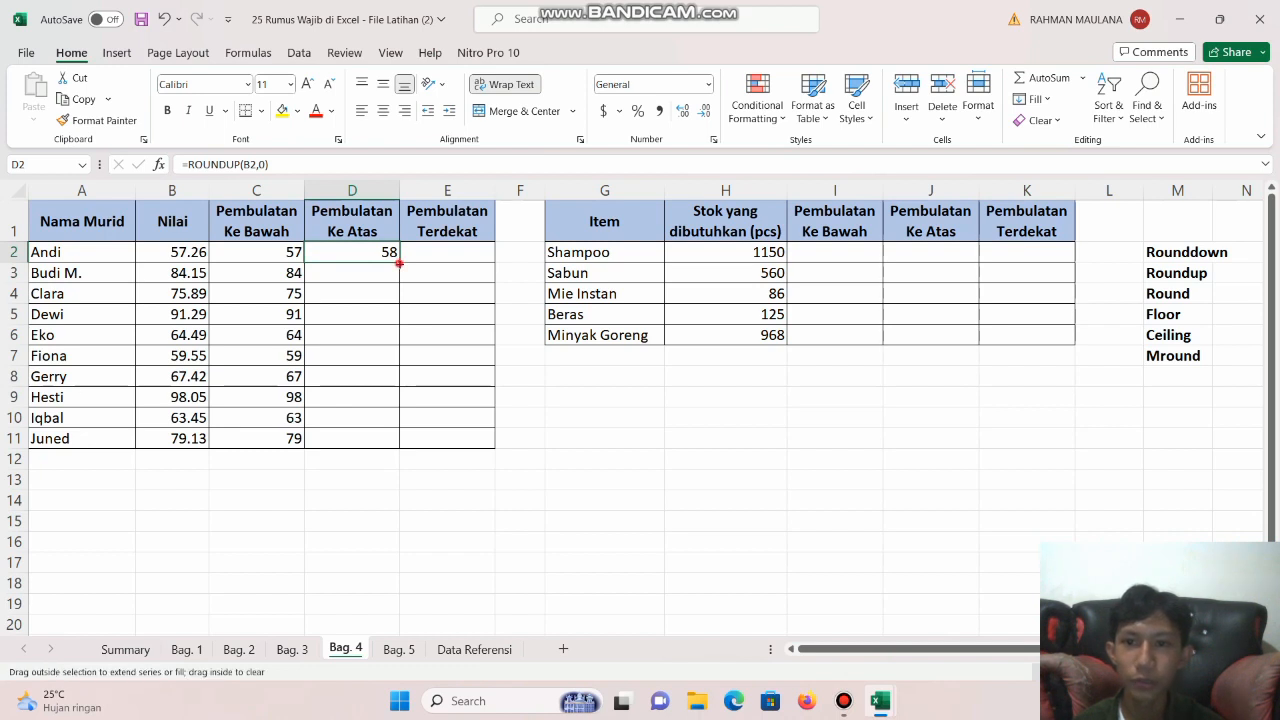
double_click(399, 262)
- Round the Nilai in B2 to the nearest whole number with a ROUND formula in E2 using 0 digits, and fill it down to E11
left_click(457, 253)
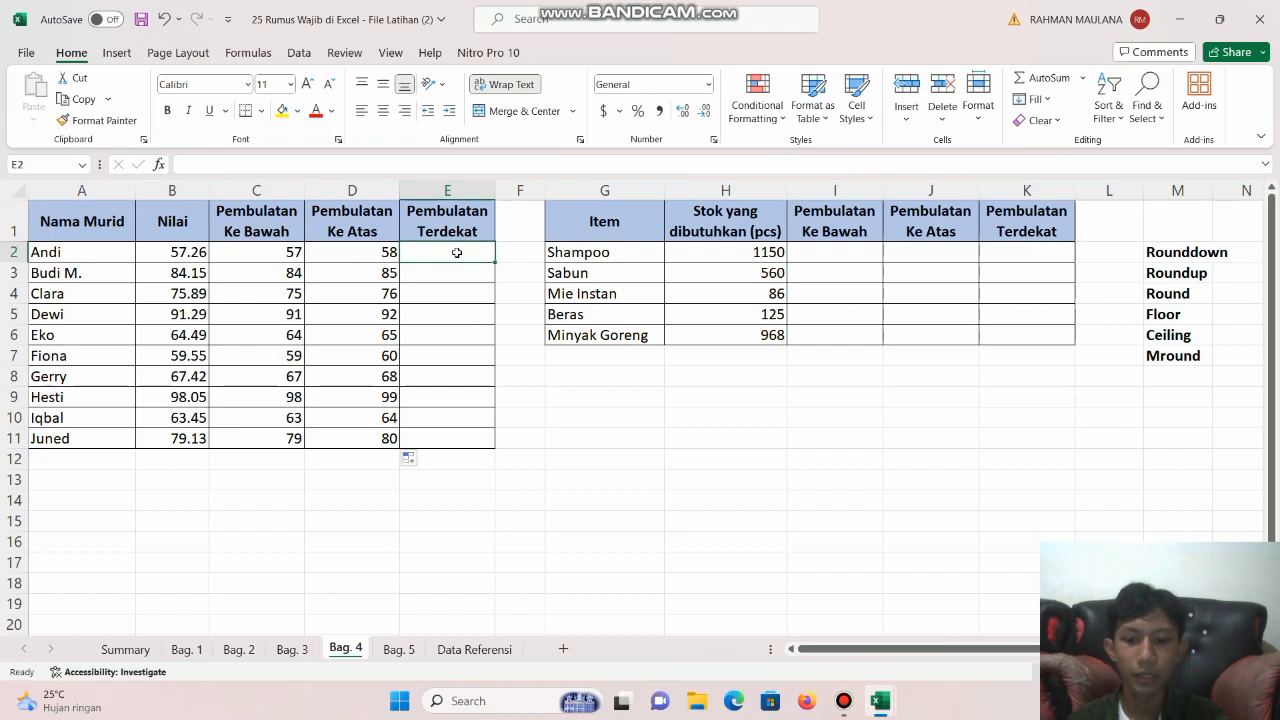
type("=rou")
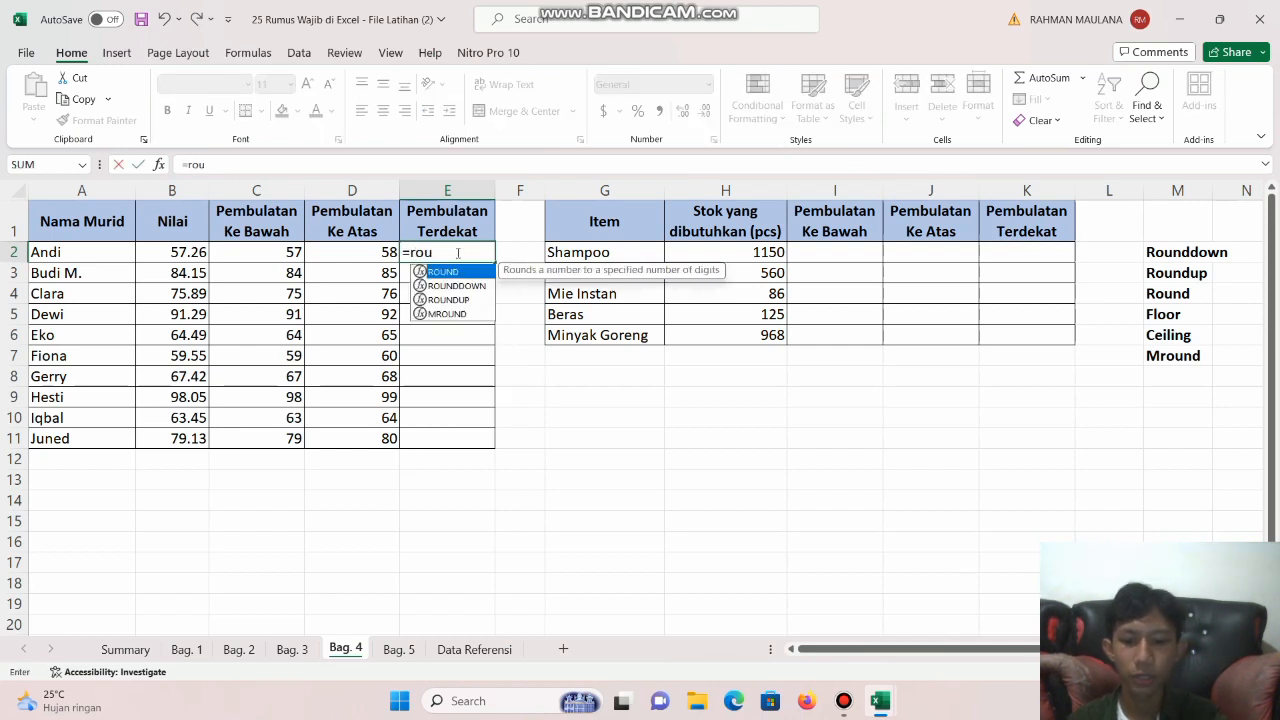
type("nd")
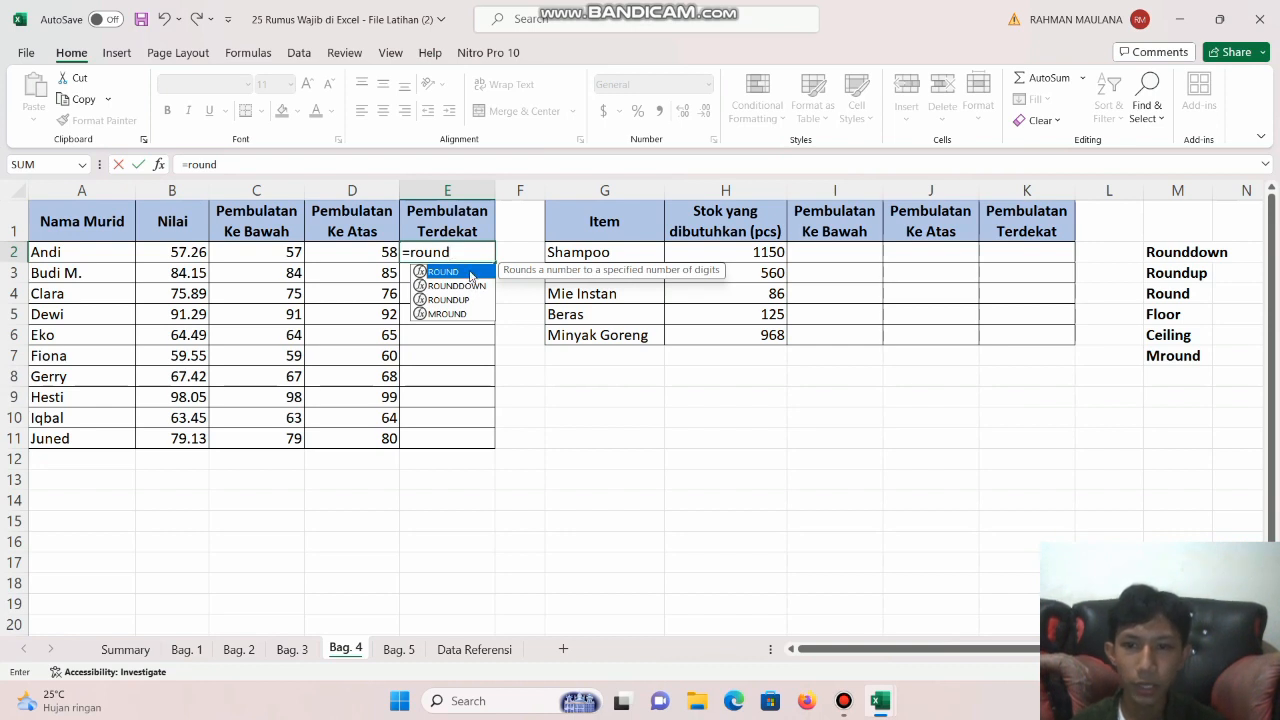
double_click(470, 274)
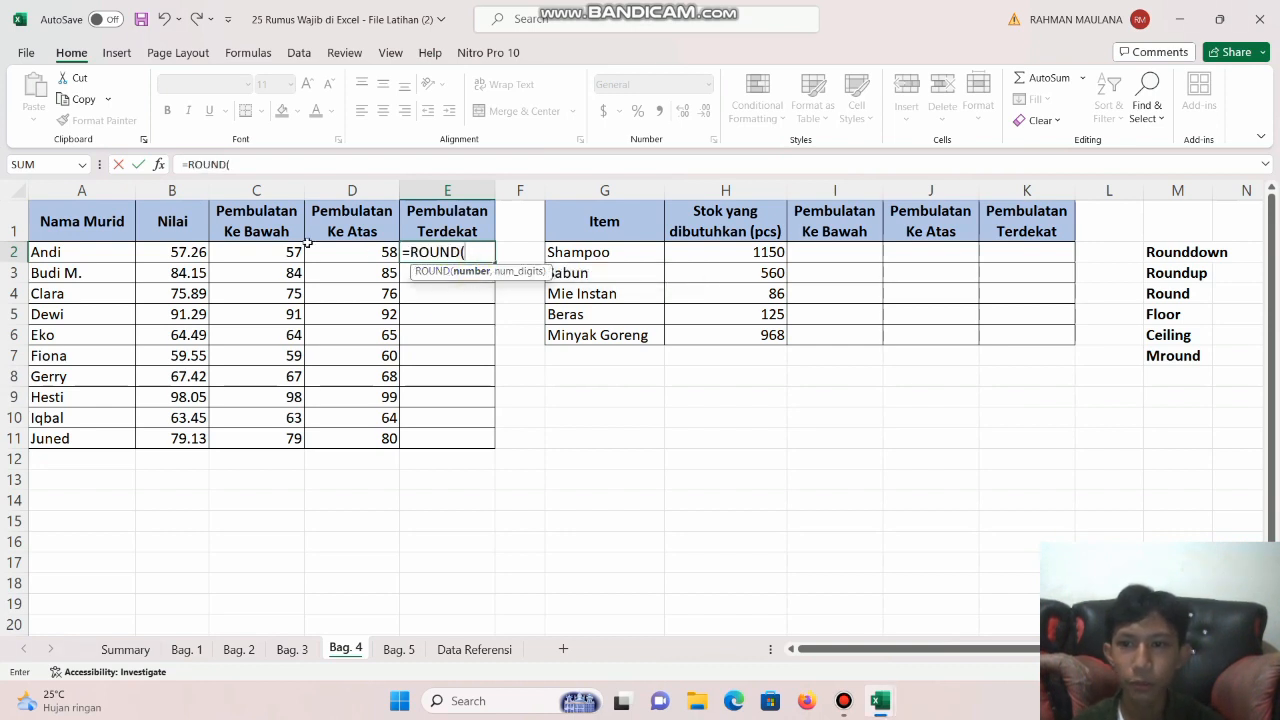
left_click(180, 253)
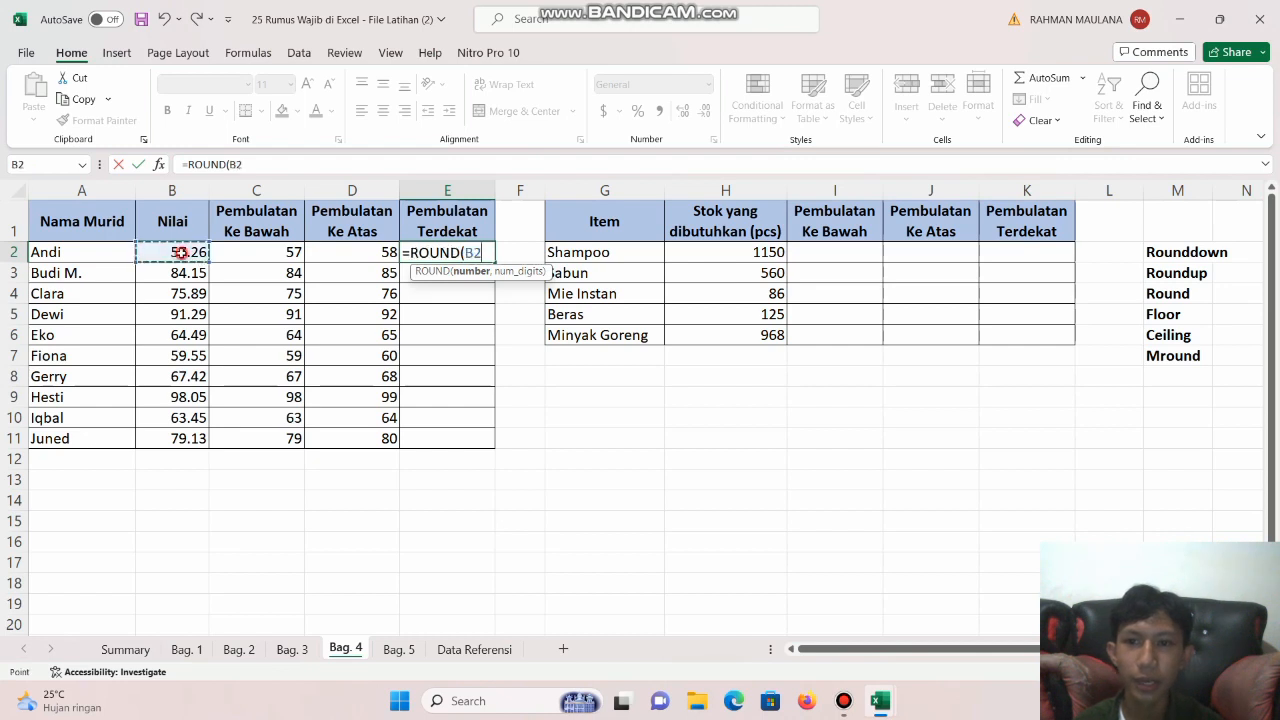
type(",")
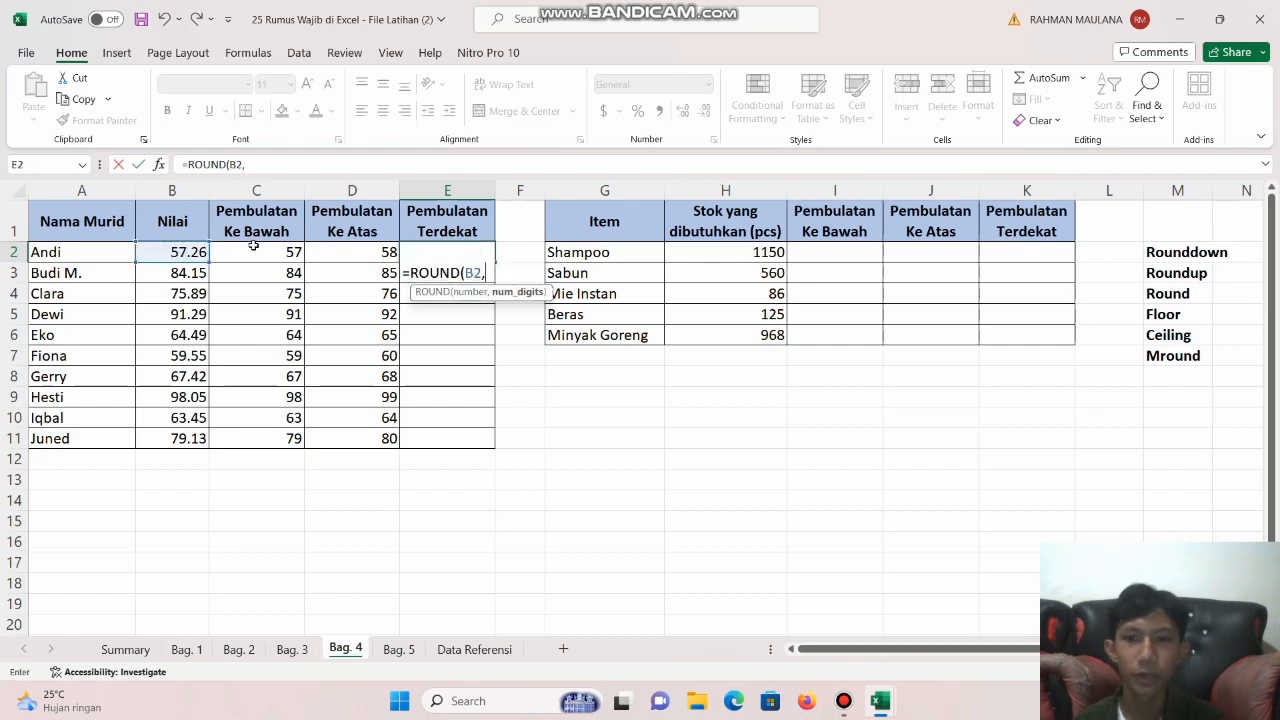
type("0")
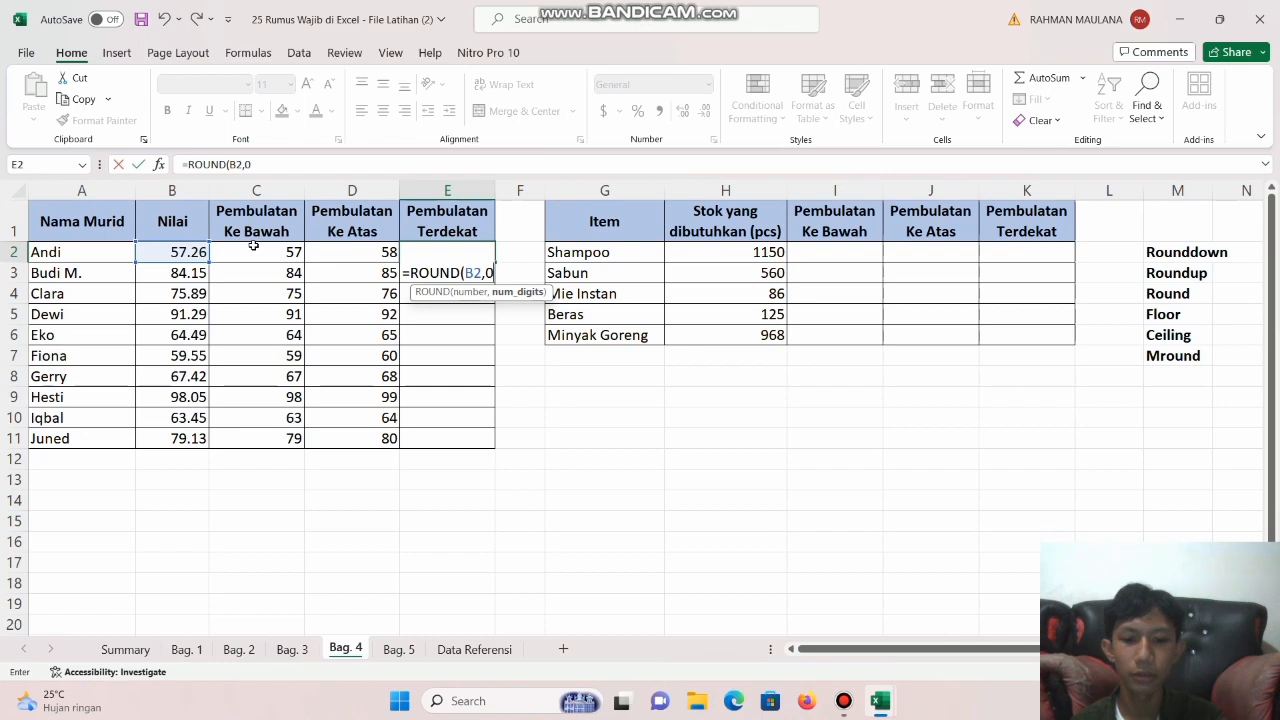
key("Return")
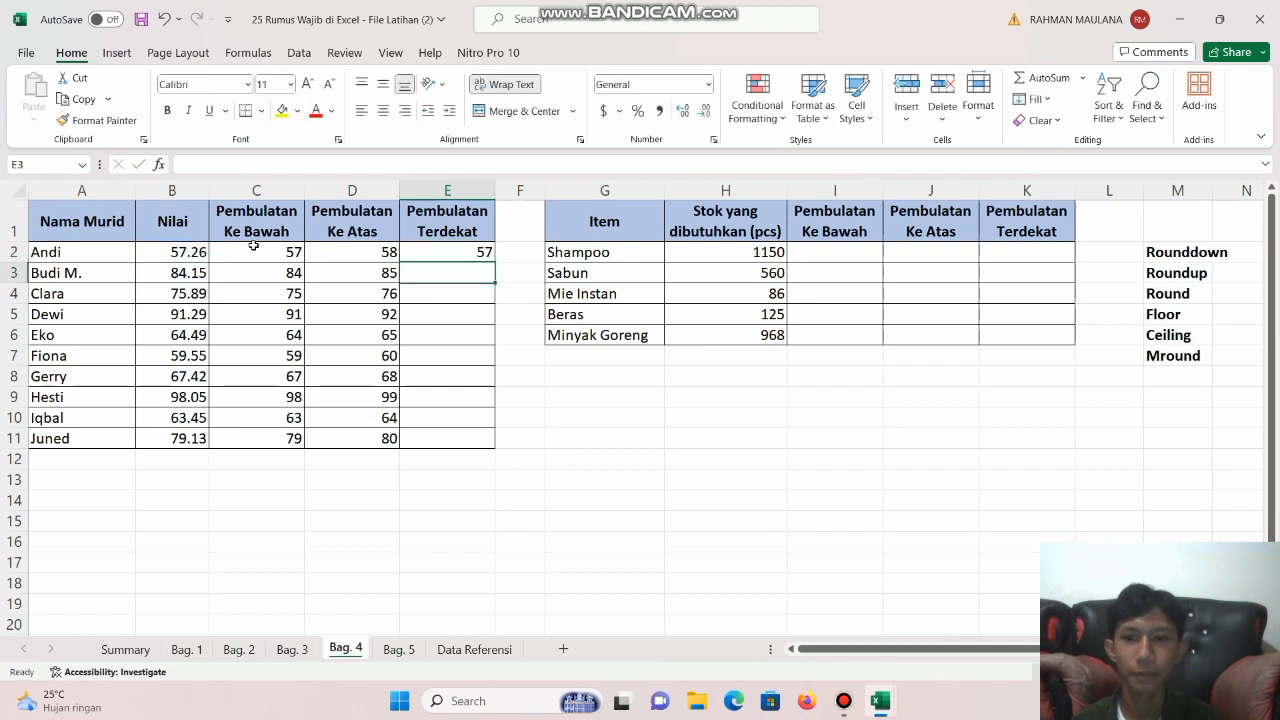
left_click(479, 255)
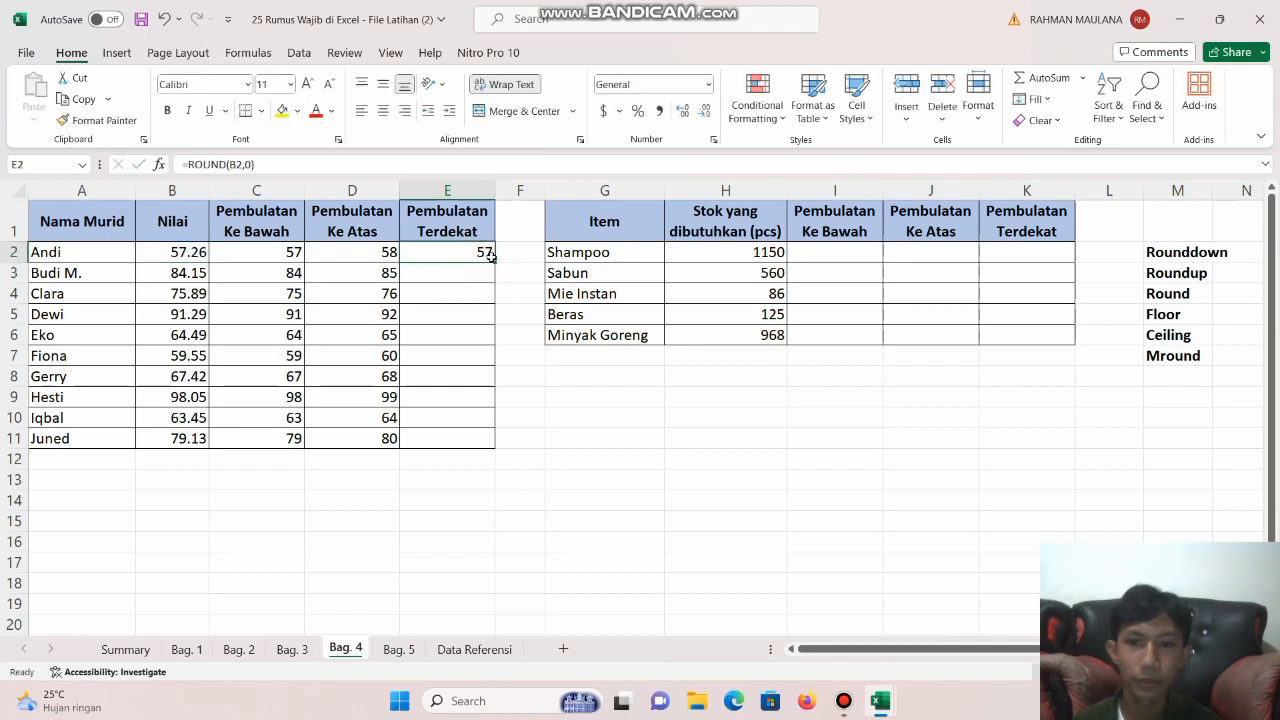
double_click(493, 260)
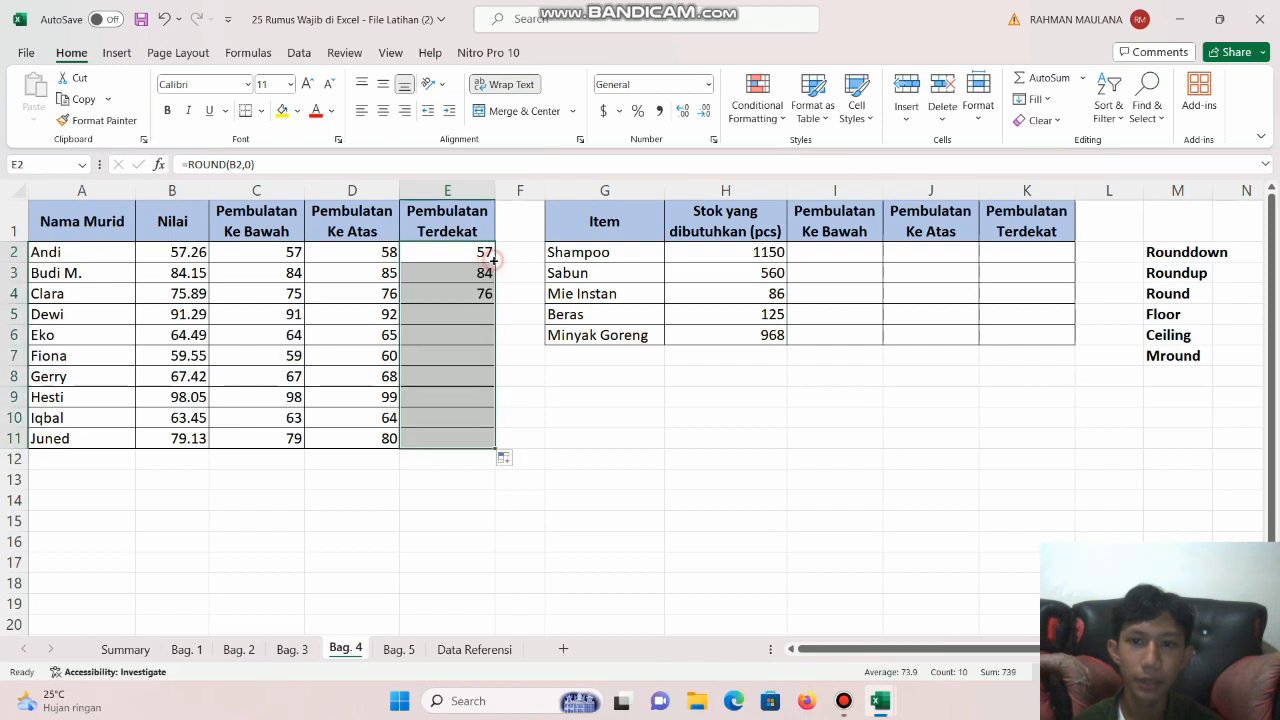
- Round the required stock in H2 down to a multiple of 50 with a FLOOR formula in I2, and fill it down to I6
left_click(830, 255)
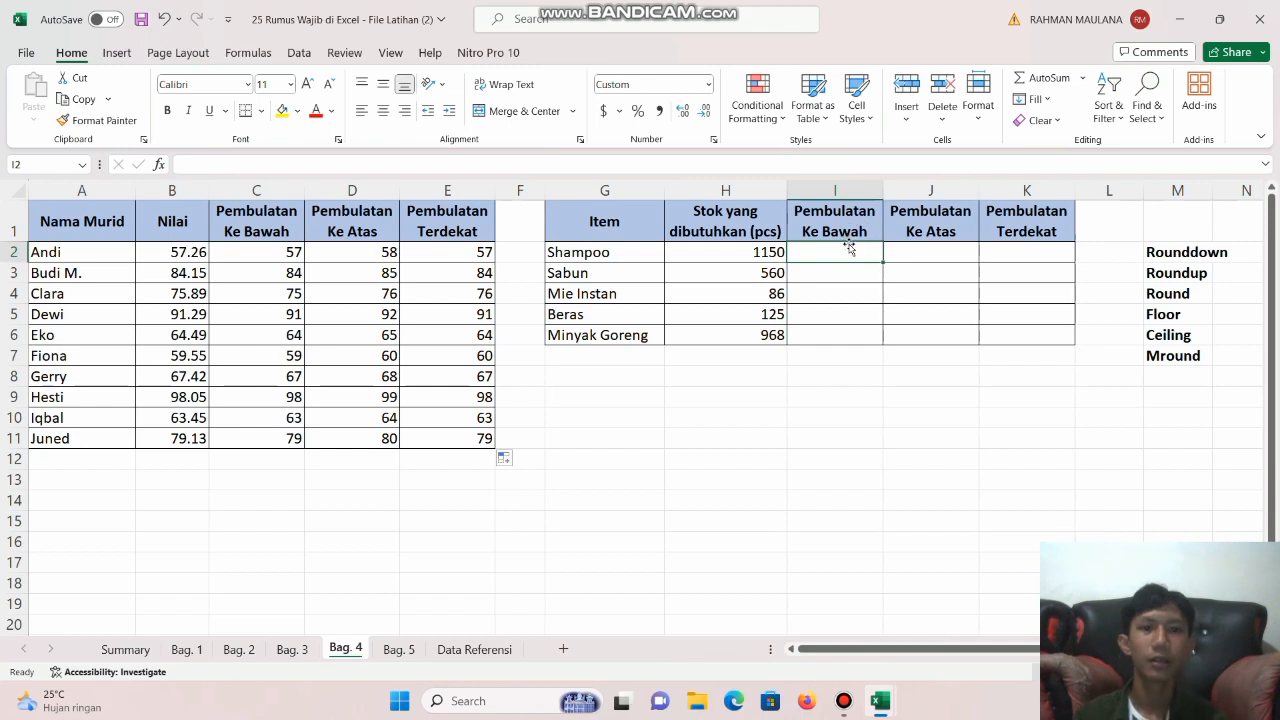
type("=")
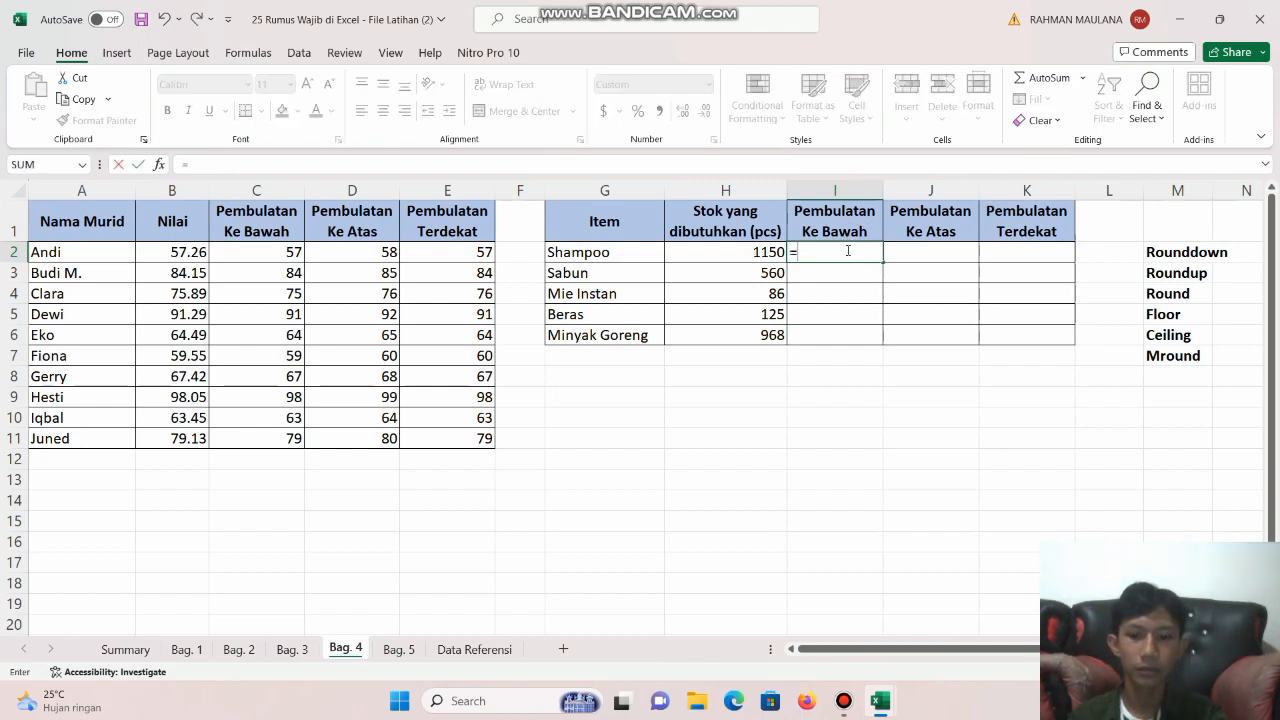
type("floo")
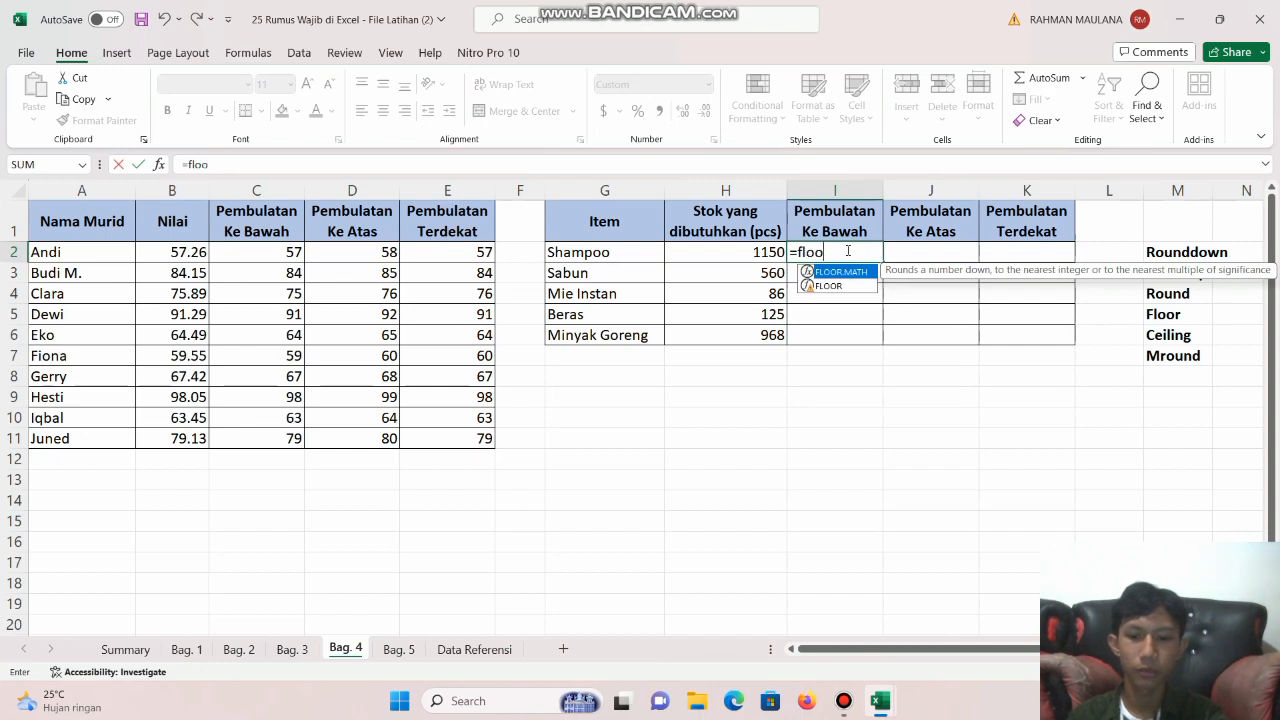
double_click(846, 287)
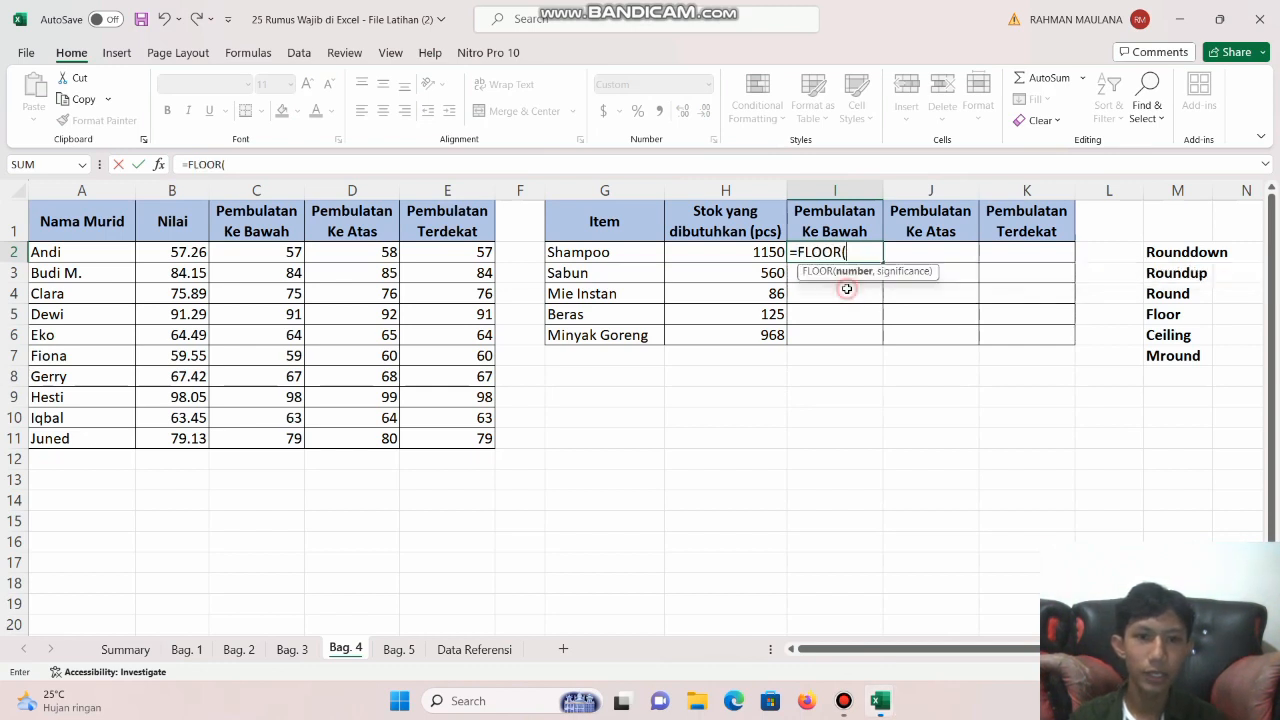
left_click(770, 252)
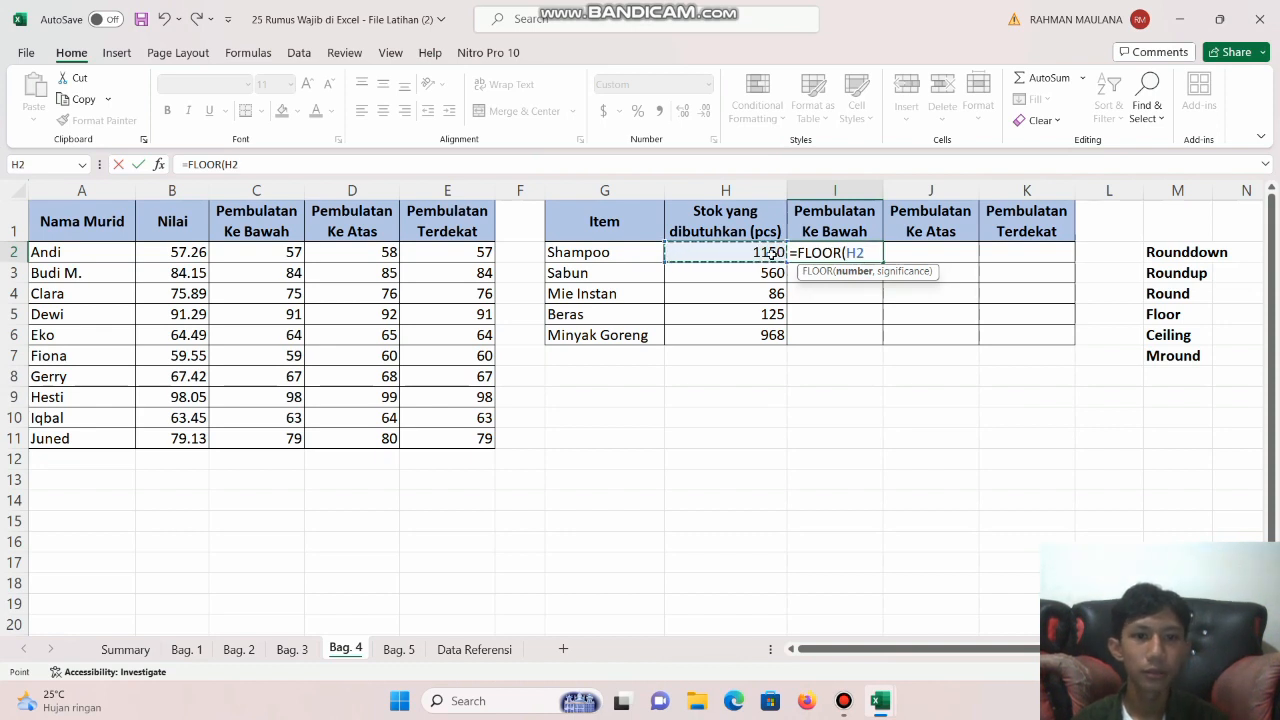
type(",")
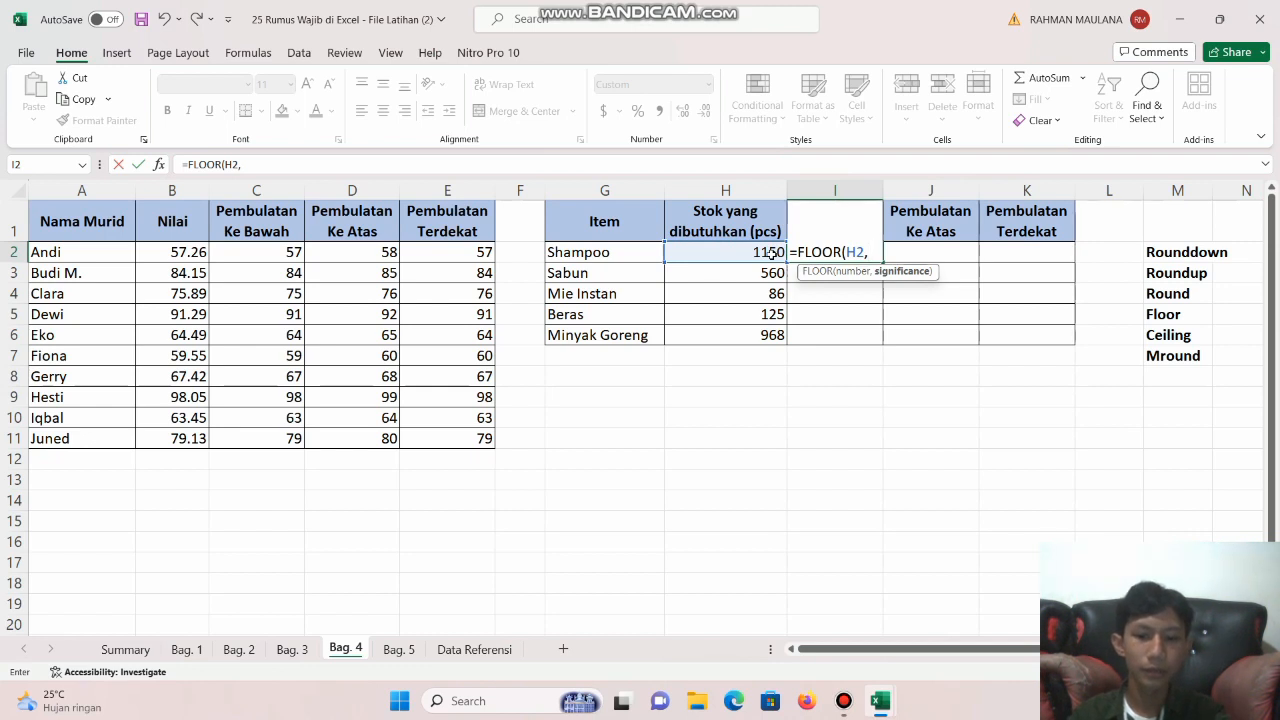
type("50")
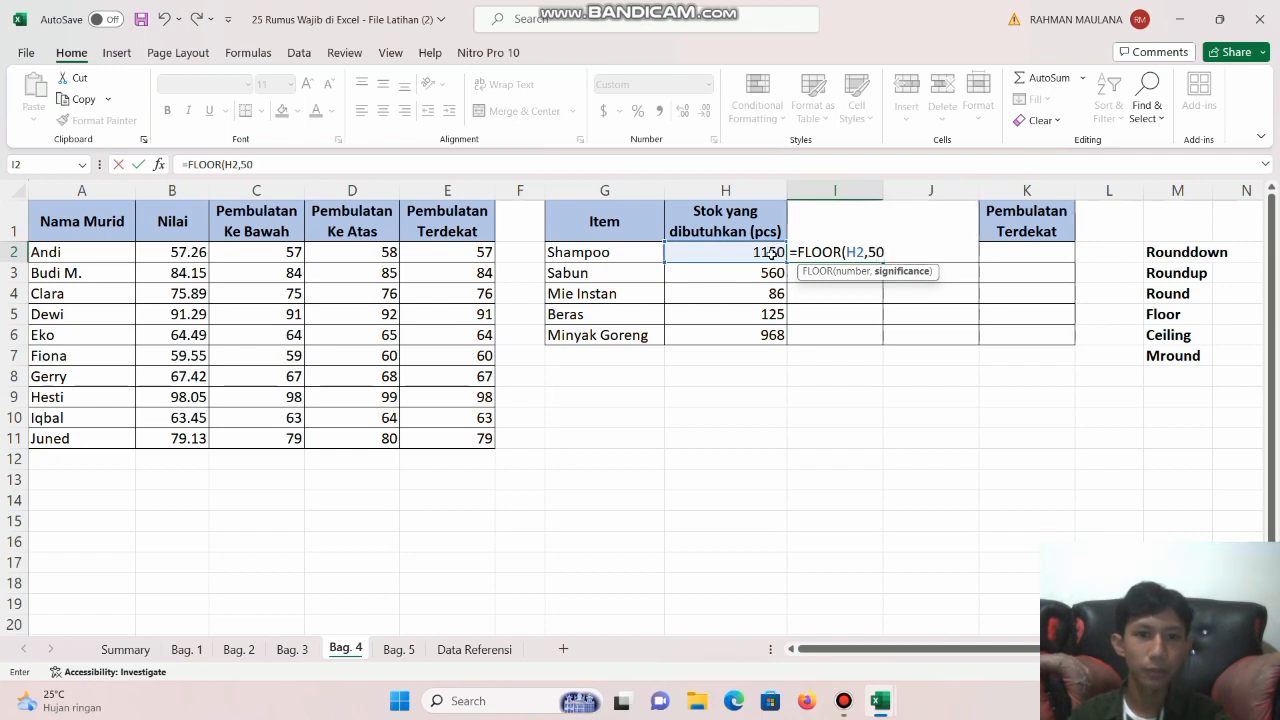
key("Return")
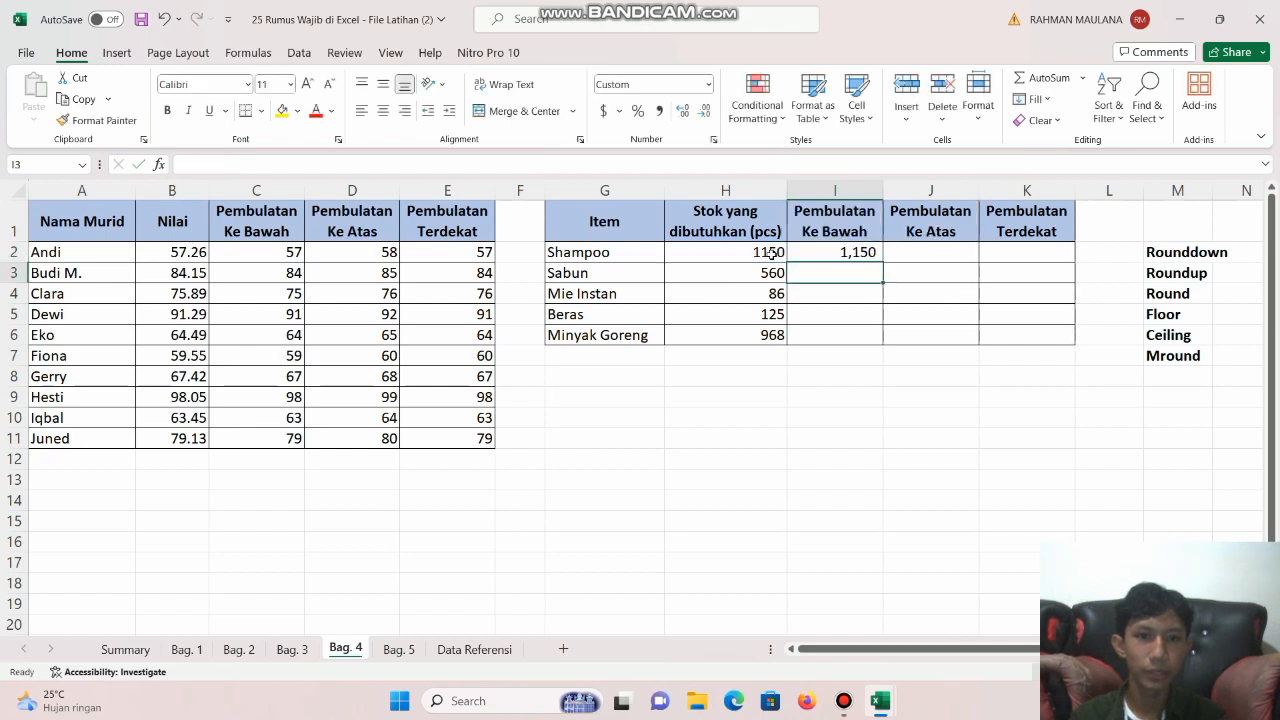
left_click(855, 254)
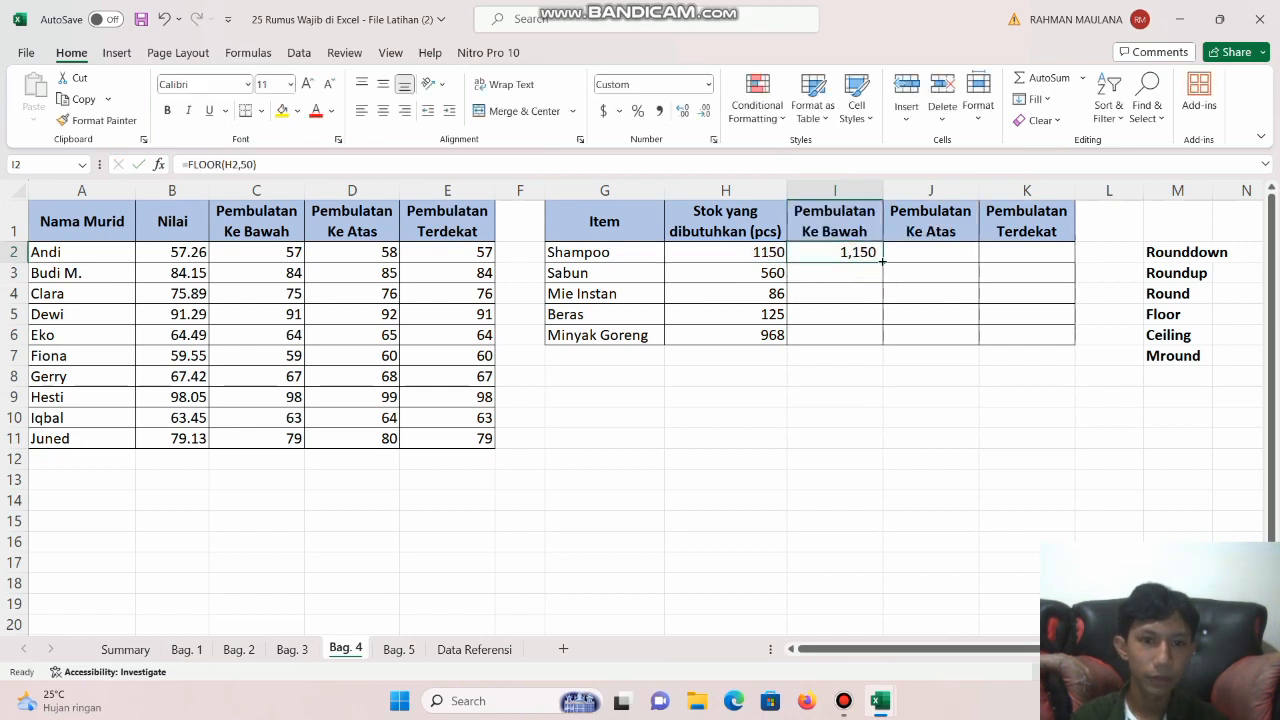
double_click(883, 262)
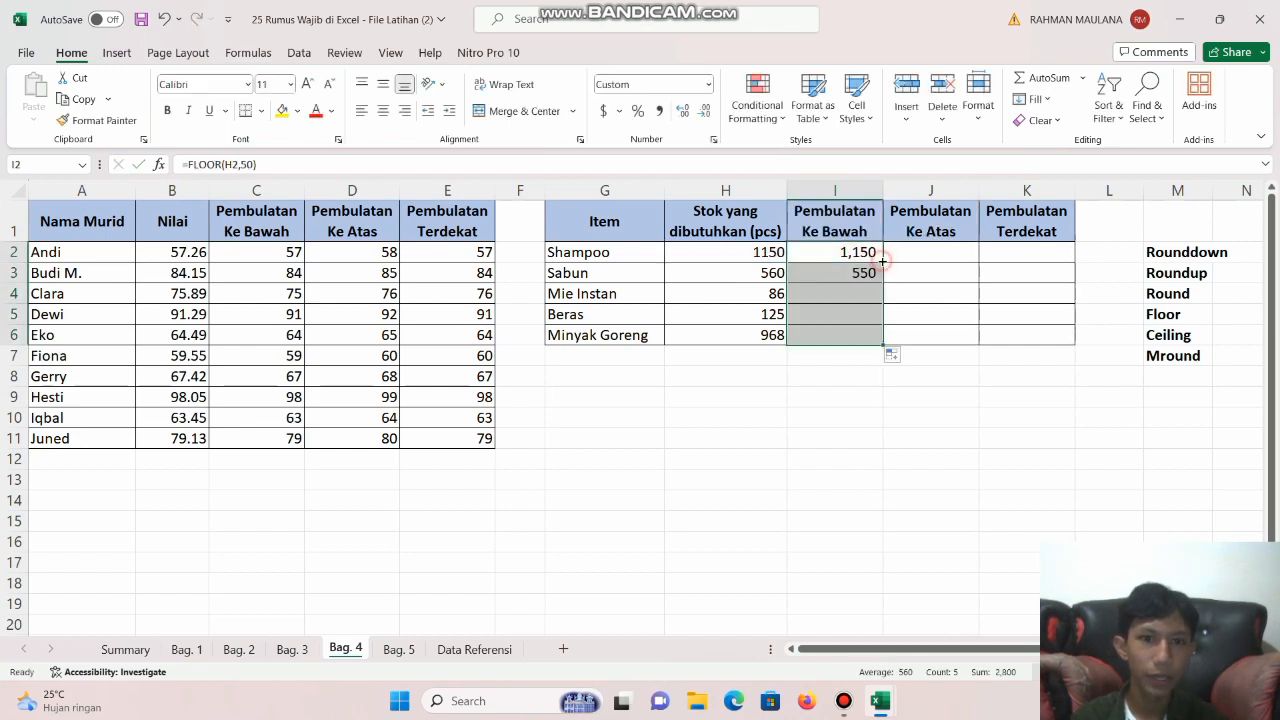
- Round the required stock in H2 up to a multiple of 50 with a CEILING formula in J2, and fill it down to J6
left_click(948, 251)
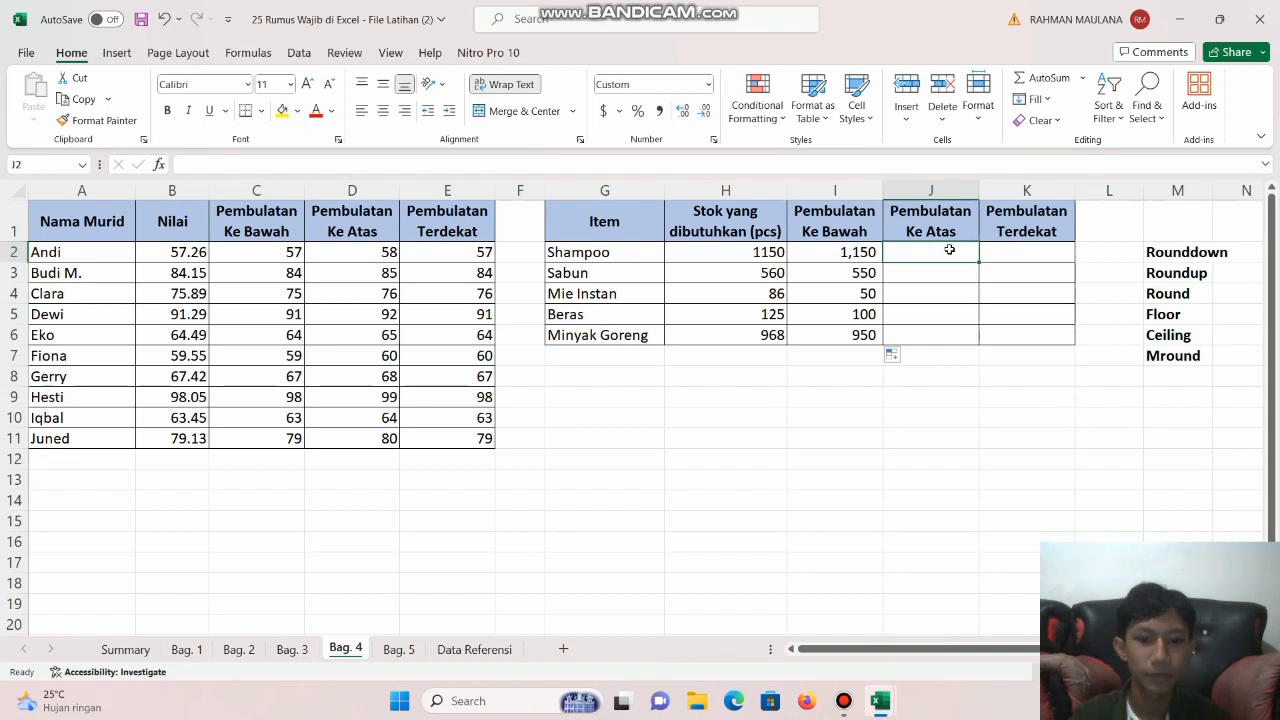
type("=")
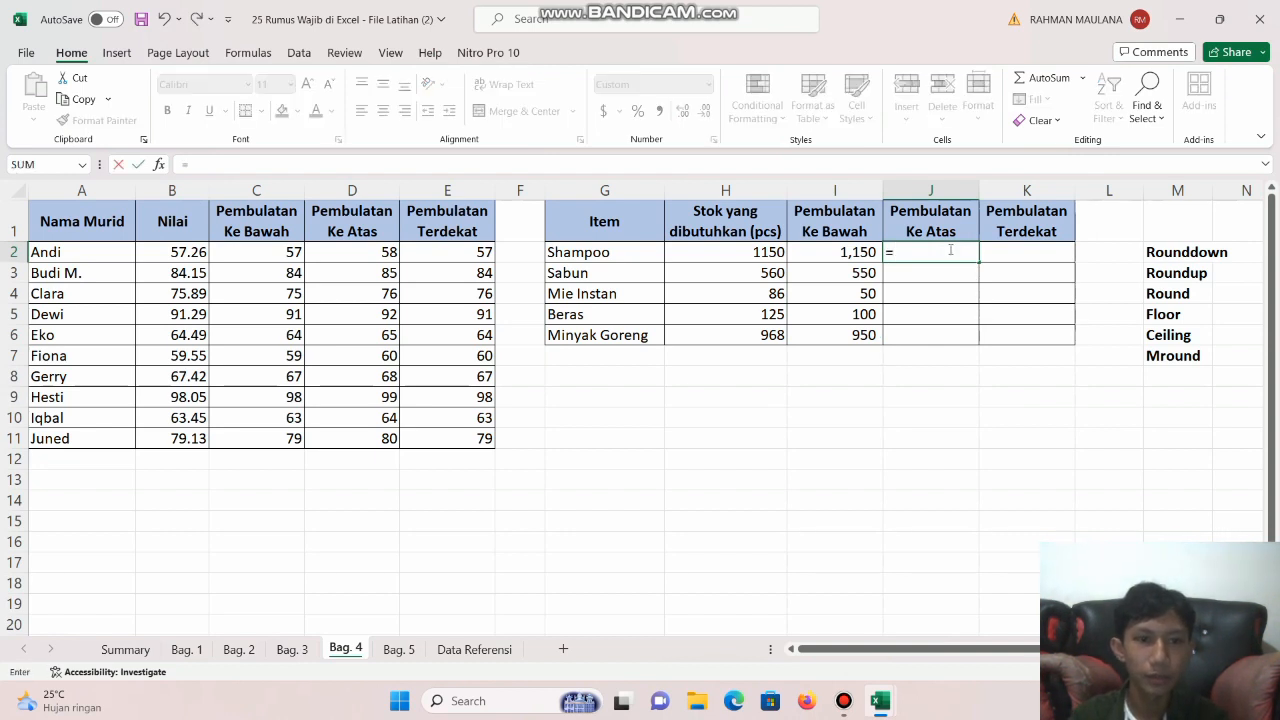
type("c")
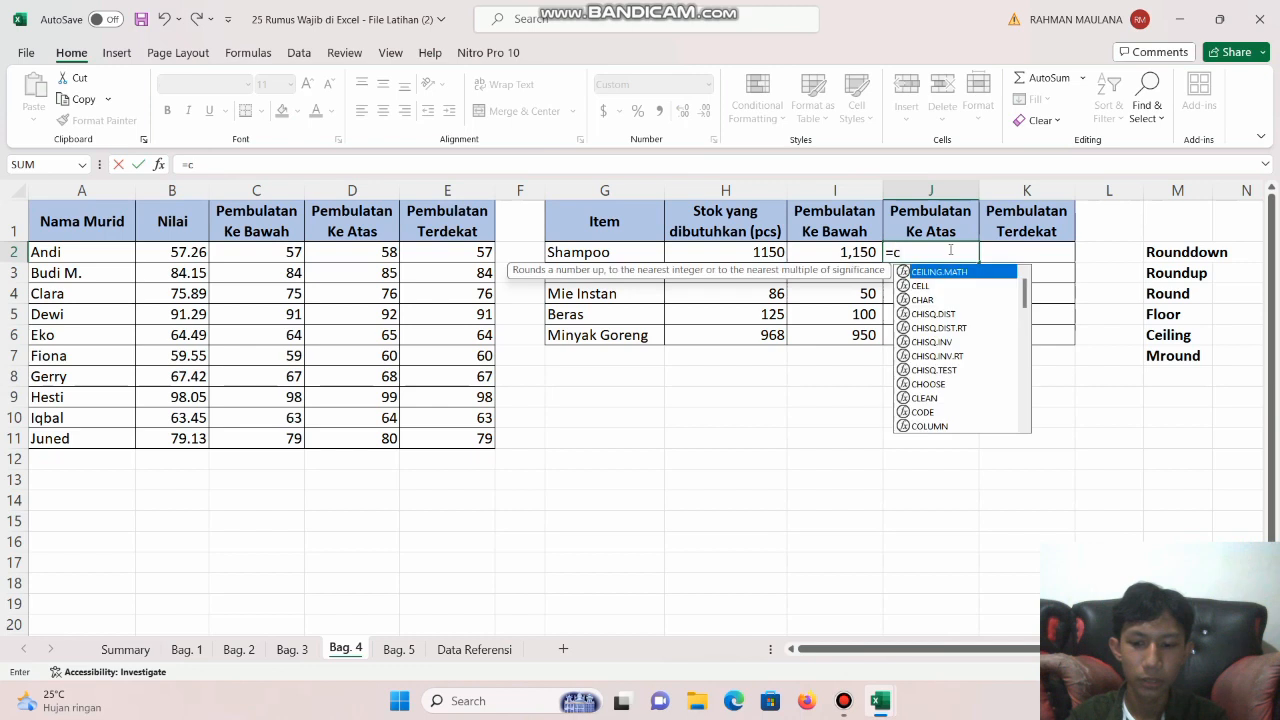
type("eil")
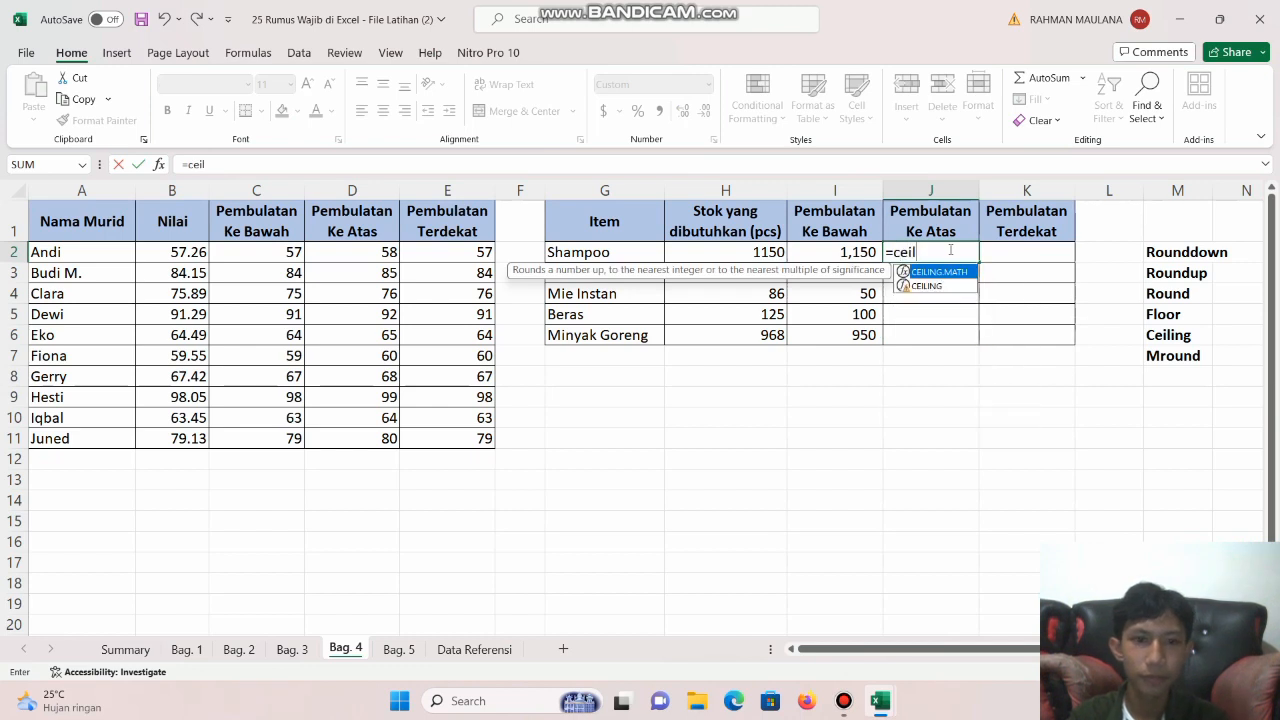
double_click(947, 284)
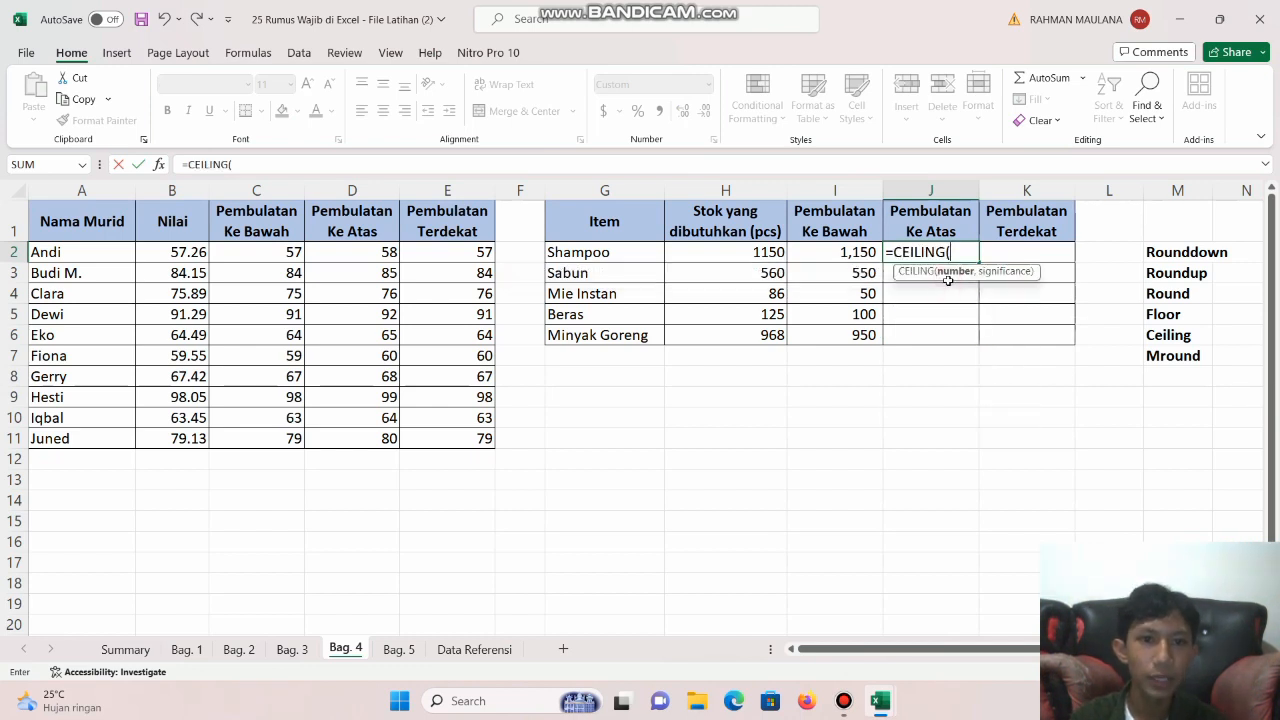
left_click(774, 254)
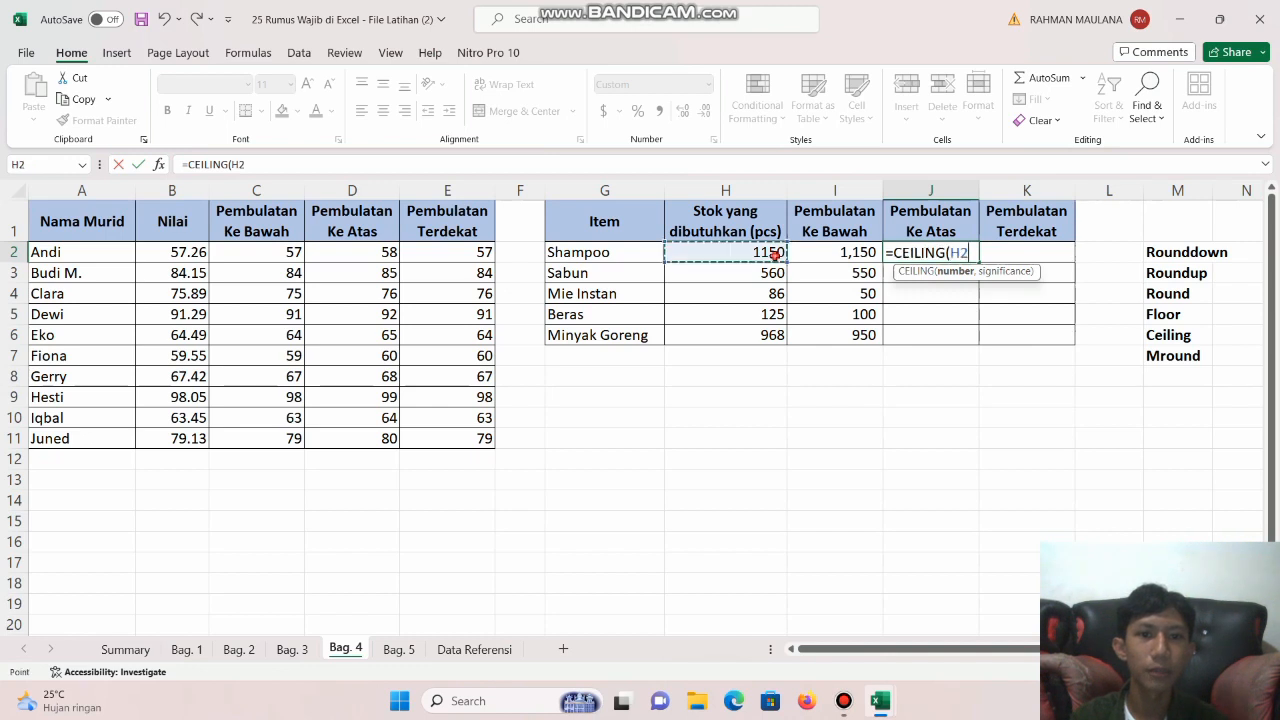
type(",")
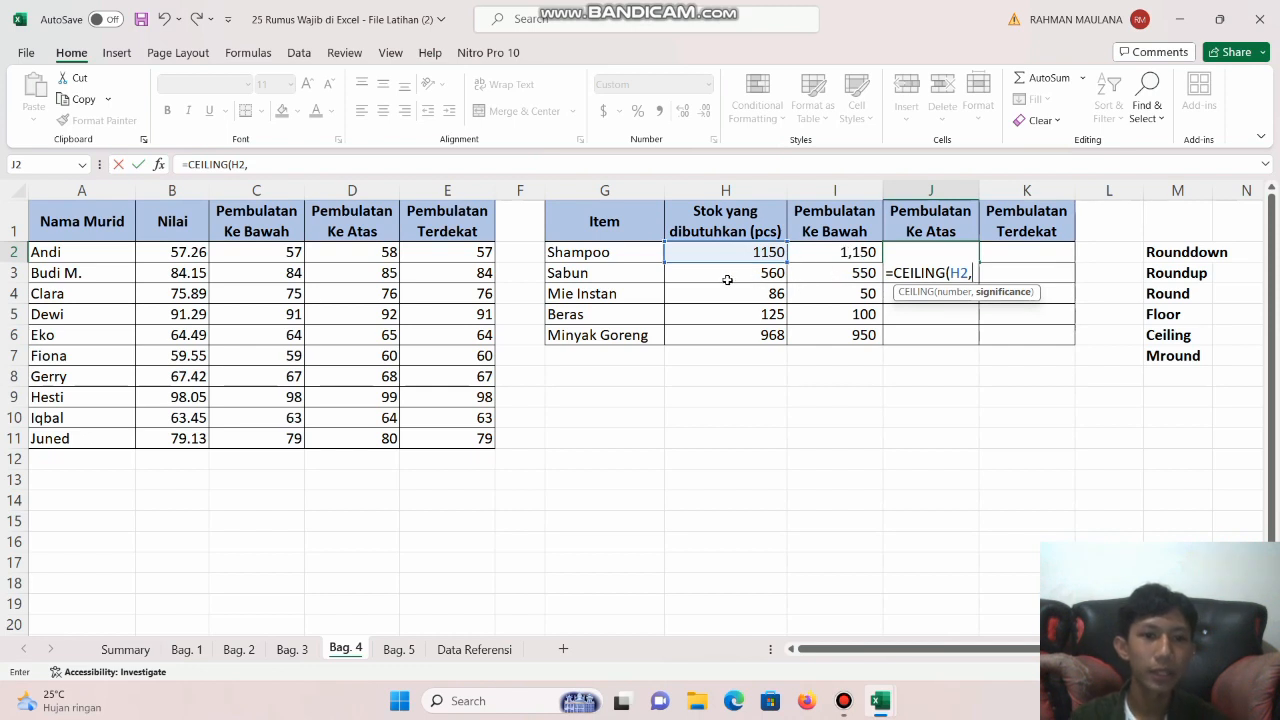
type("50")
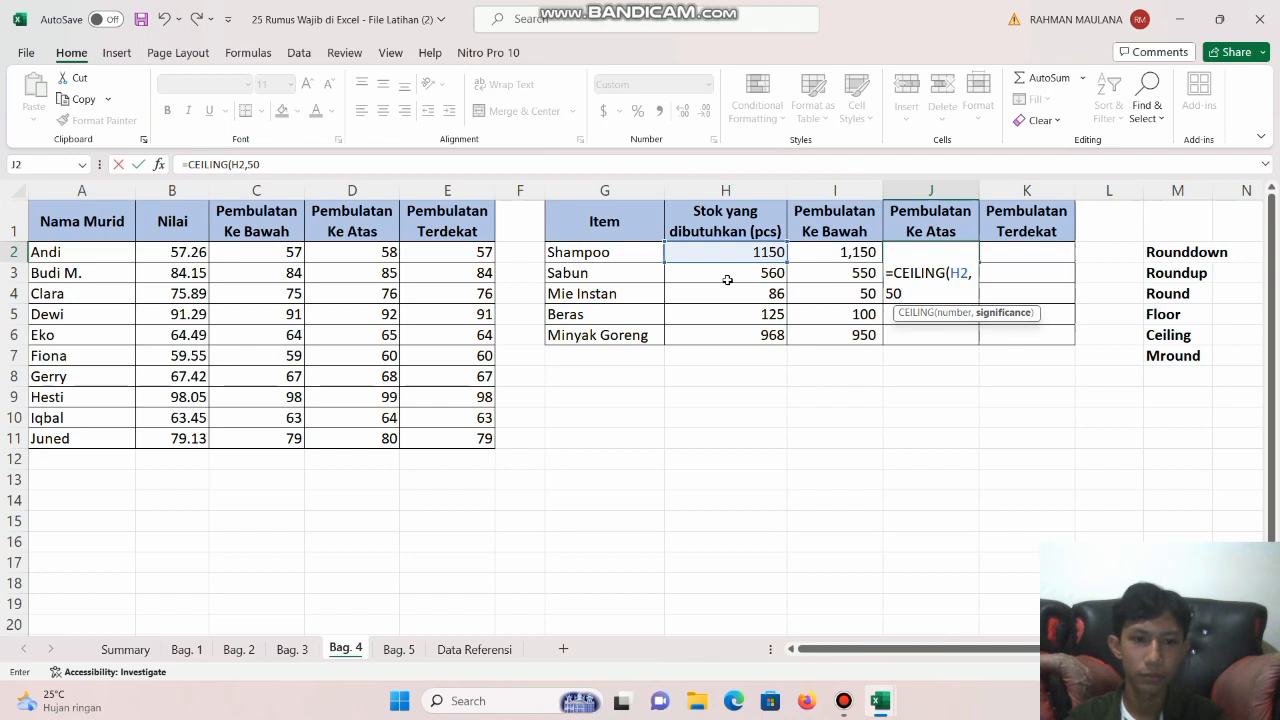
key("Return")
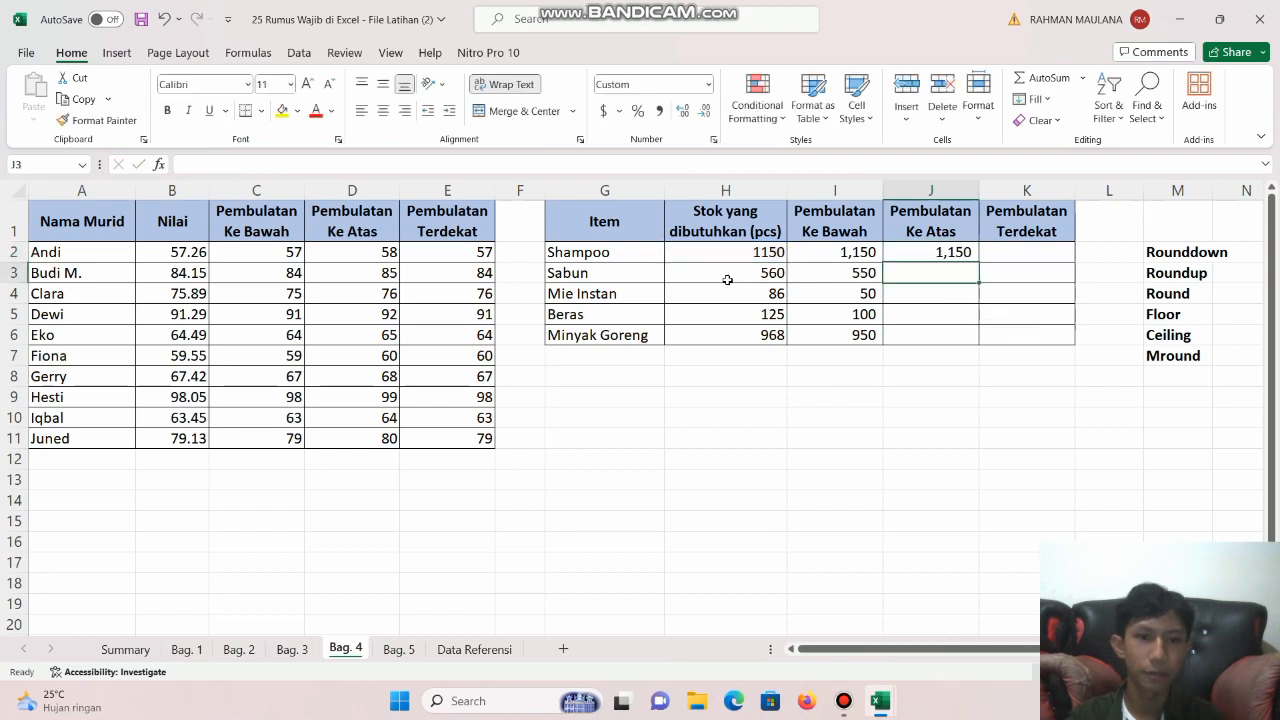
left_click(966, 252)
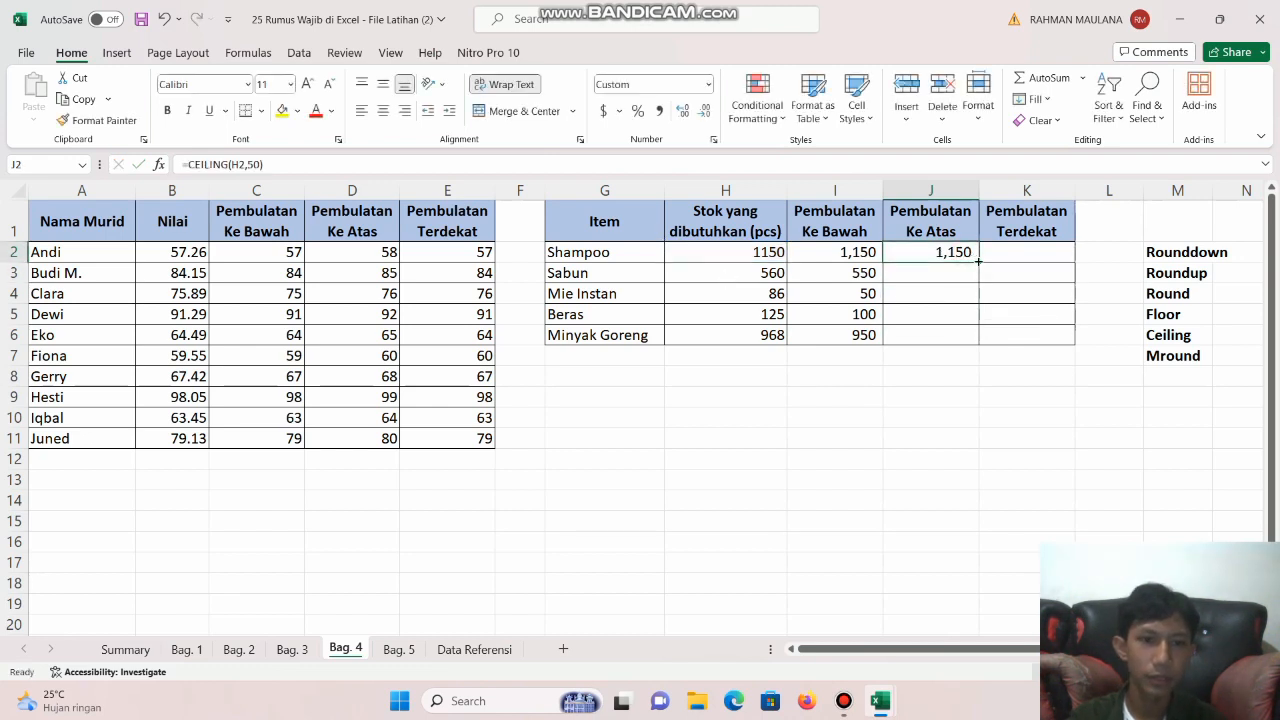
left_click_drag(978, 263, 980, 345)
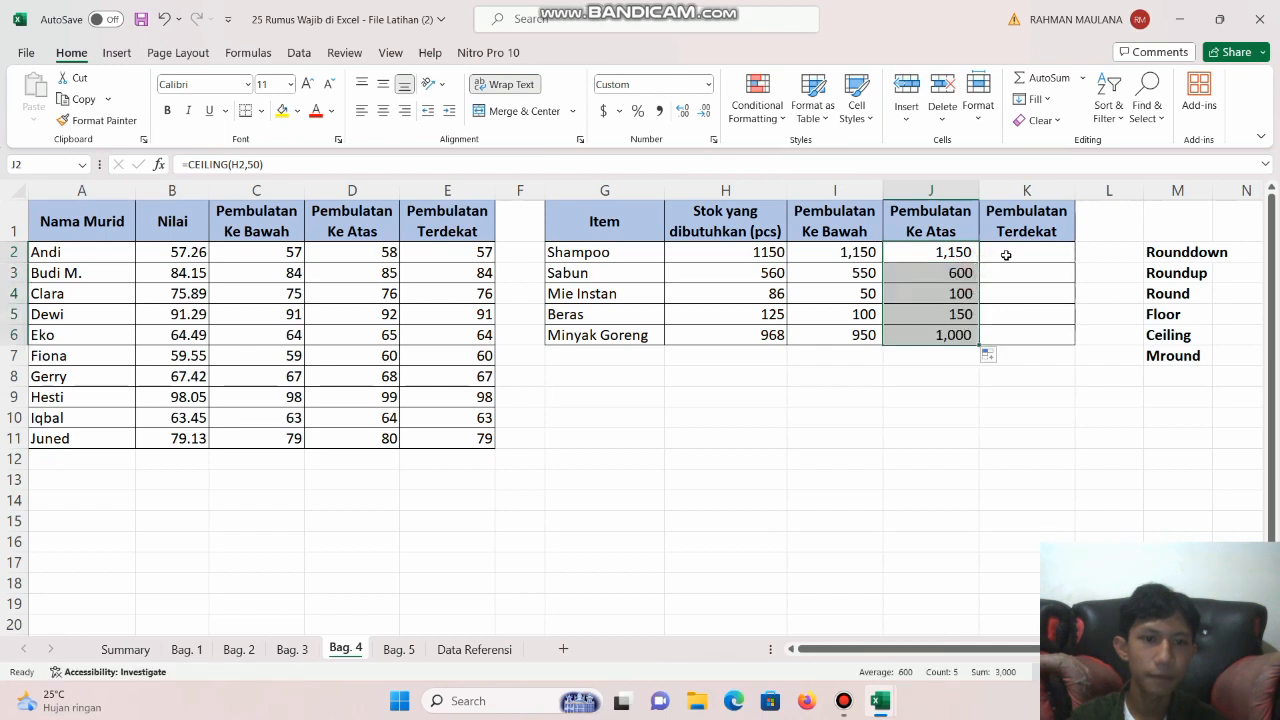
- Round the required stock in H2 to the nearest multiple of 50 with an MROUND formula in K2, and fill it down to K6
left_click(1020, 249)
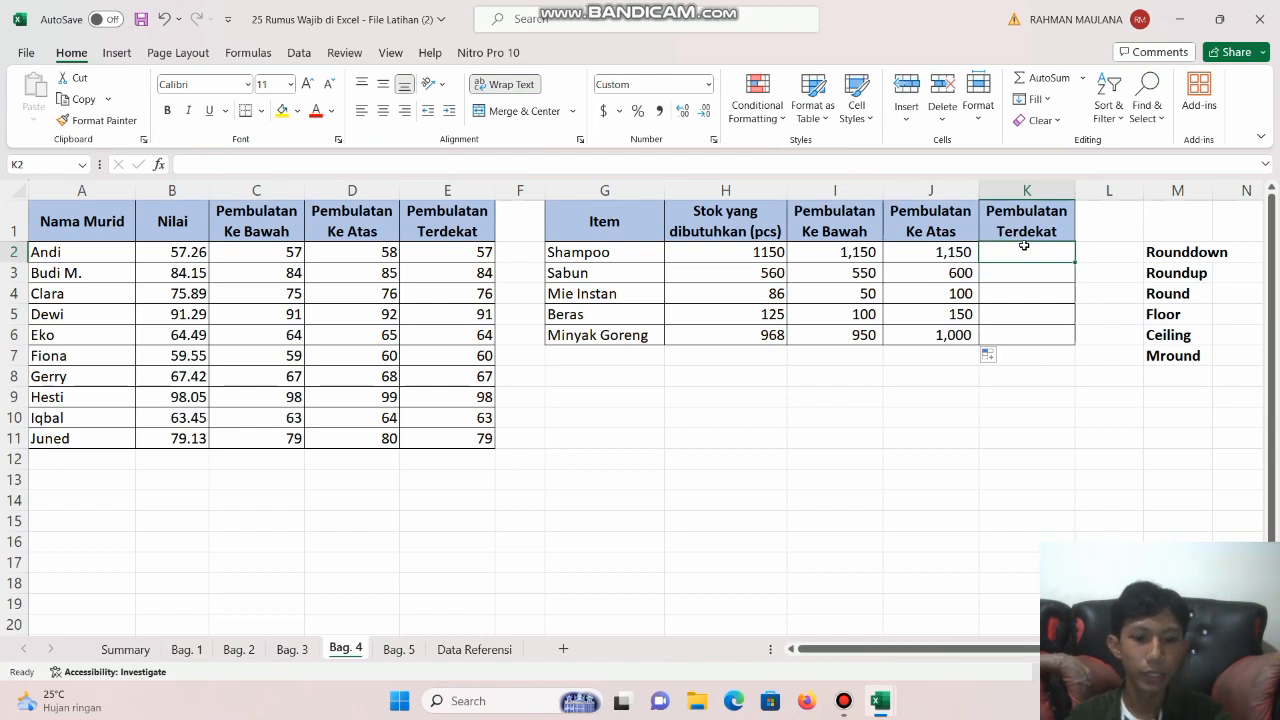
type("=")
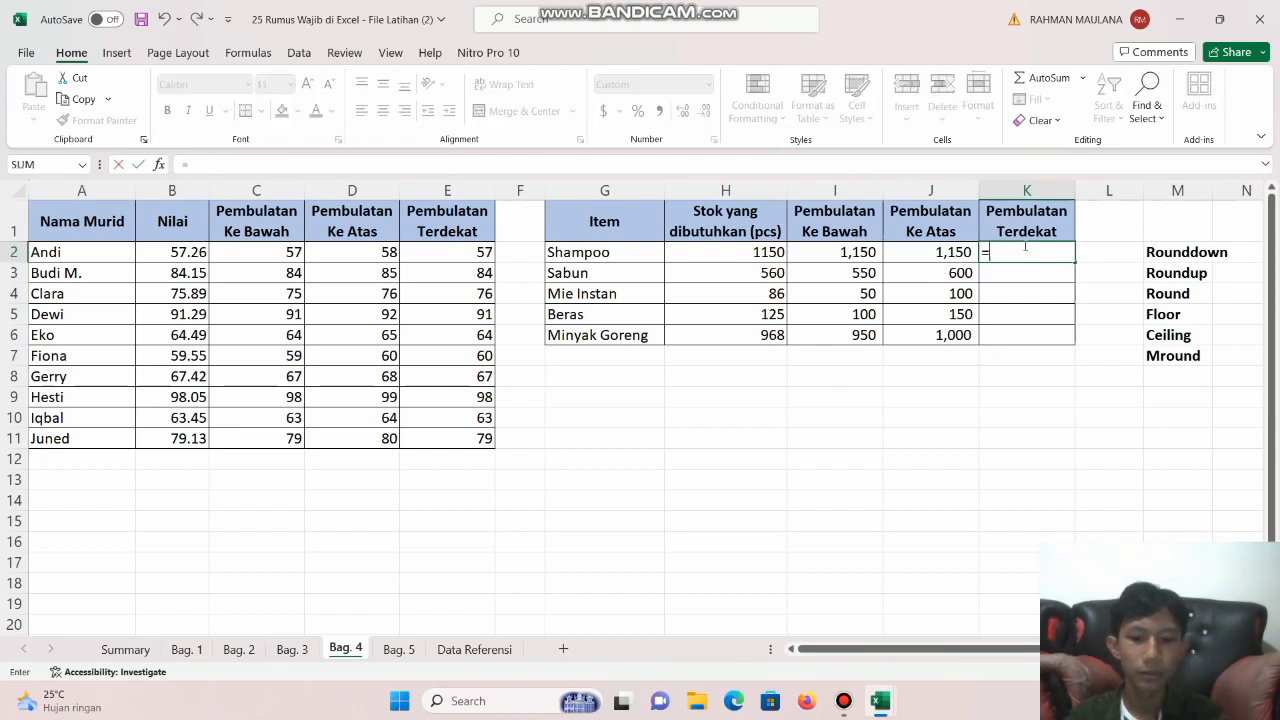
type("mr")
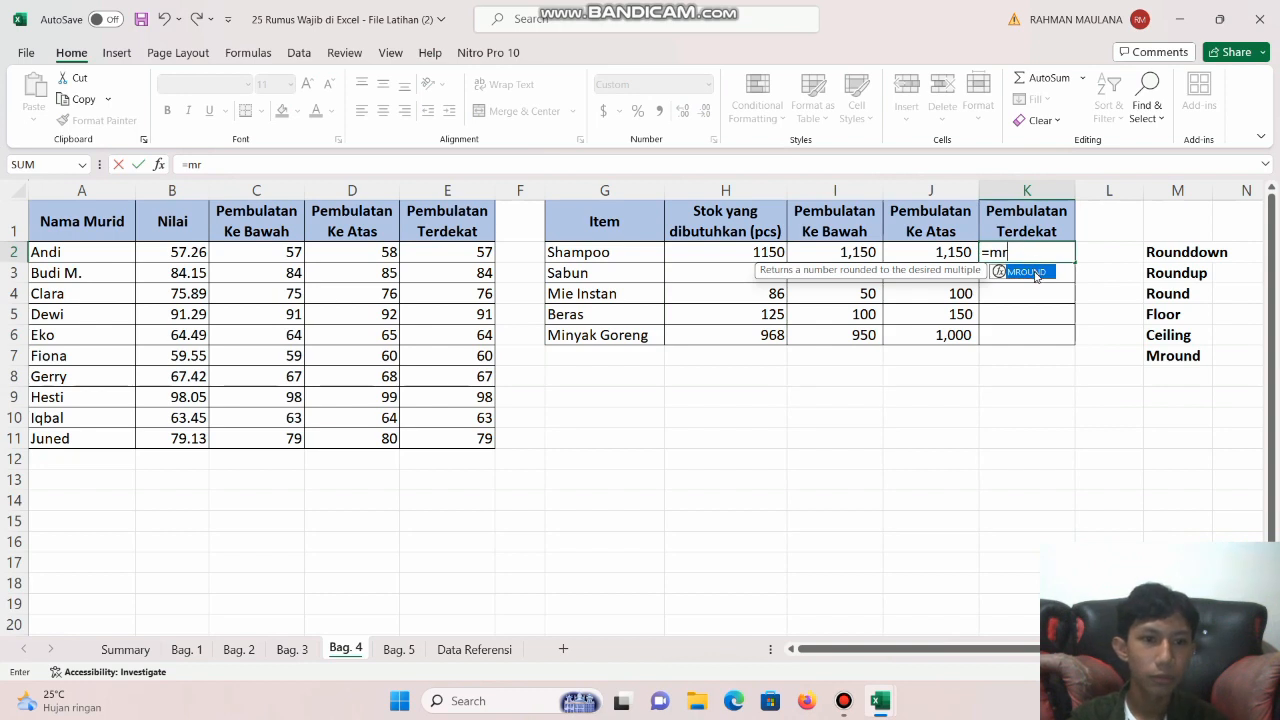
double_click(1035, 272)
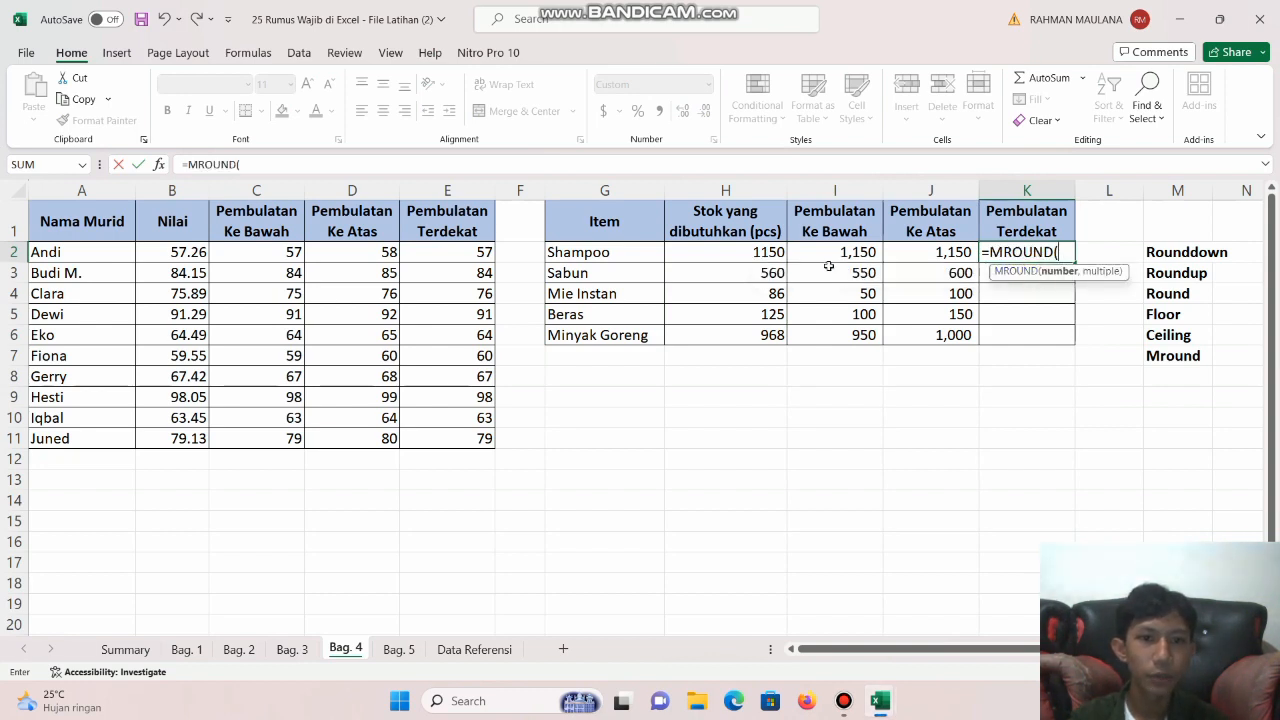
left_click(779, 255)
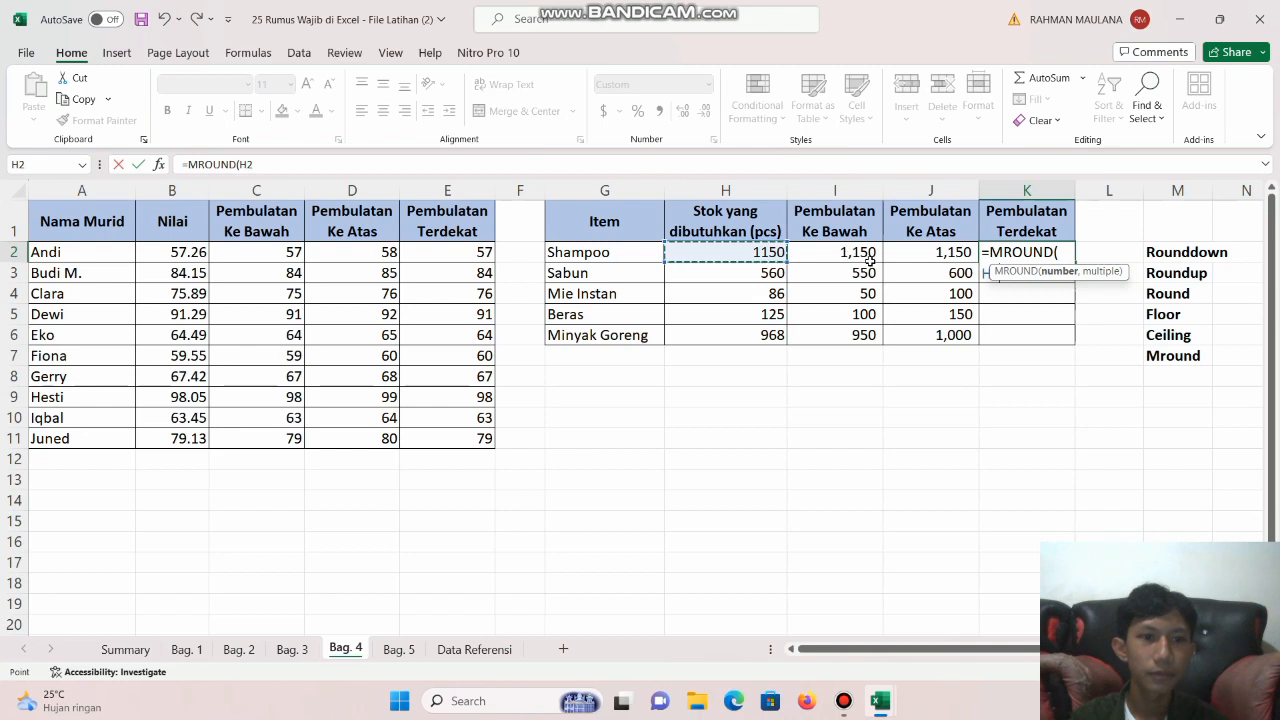
type(",")
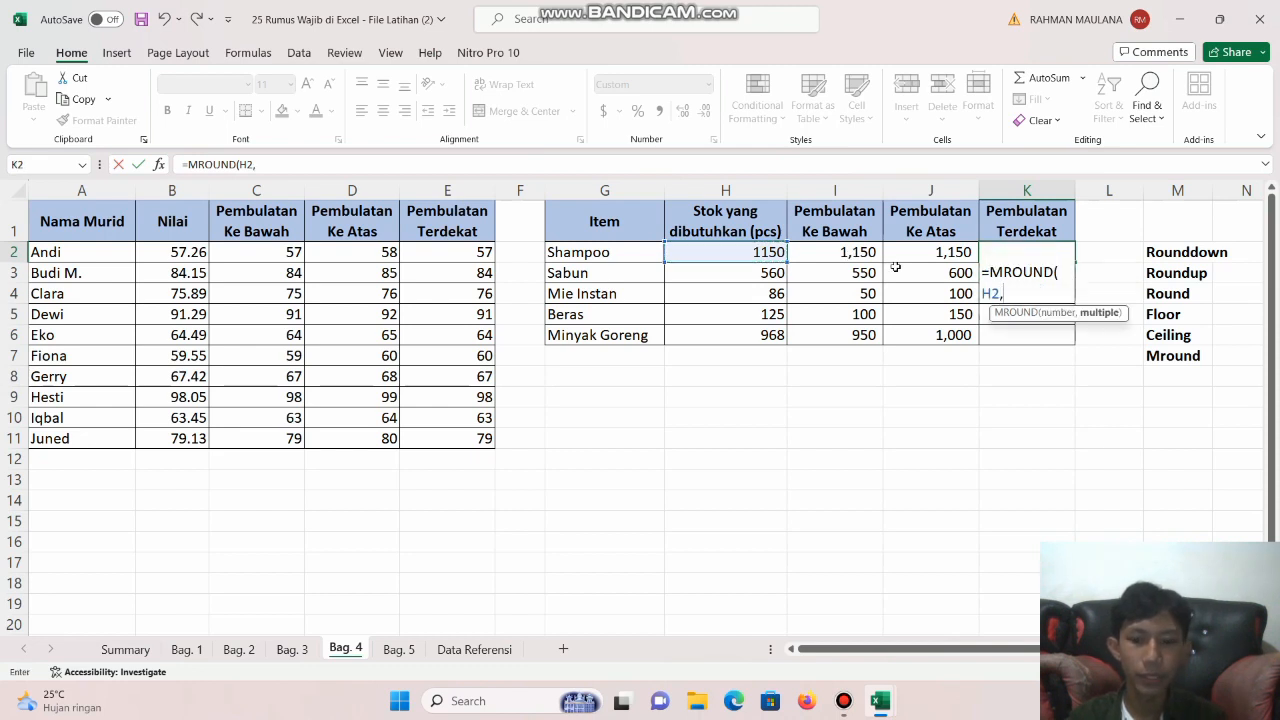
type("50")
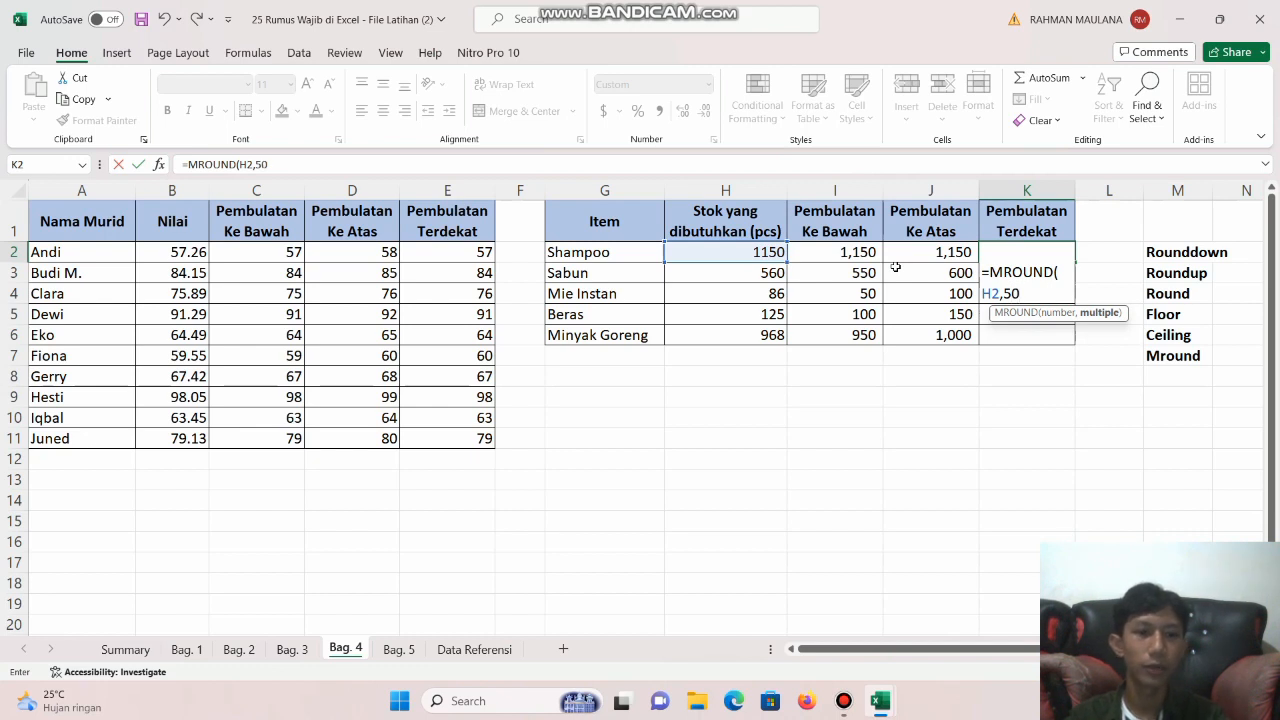
key("Return")
left_click(1038, 252)
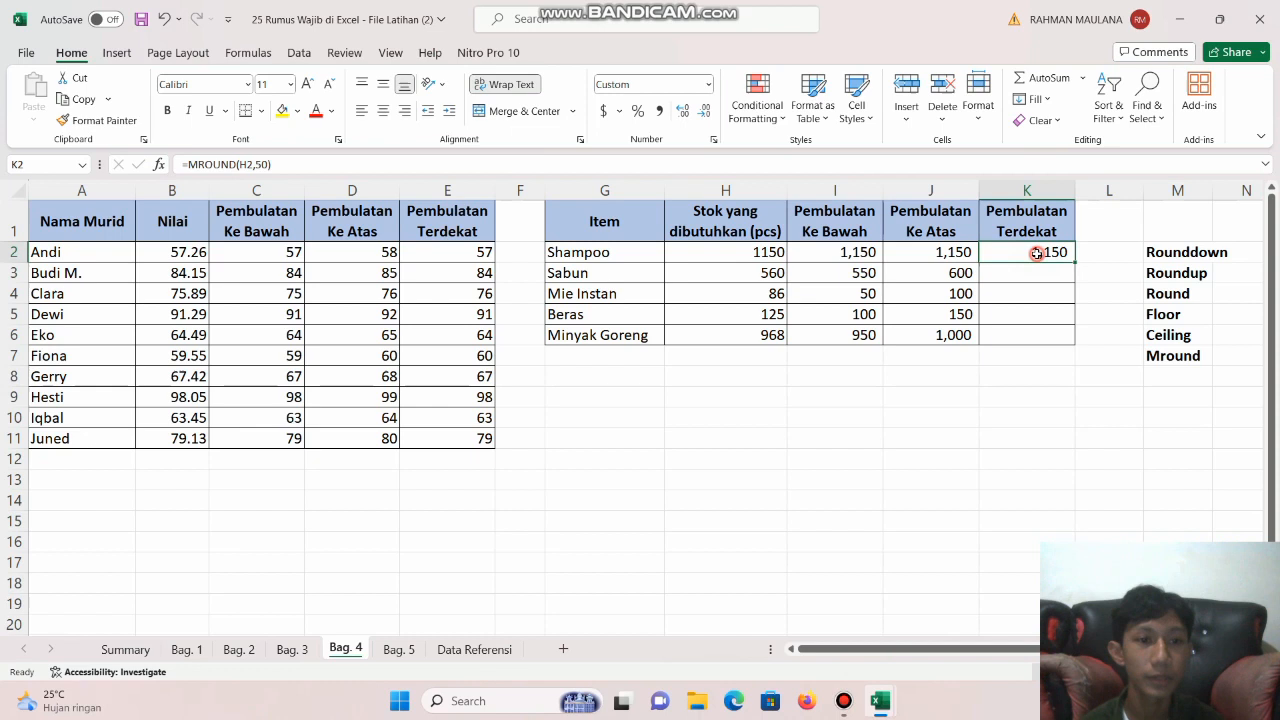
left_click_drag(1074, 261, 1077, 345)
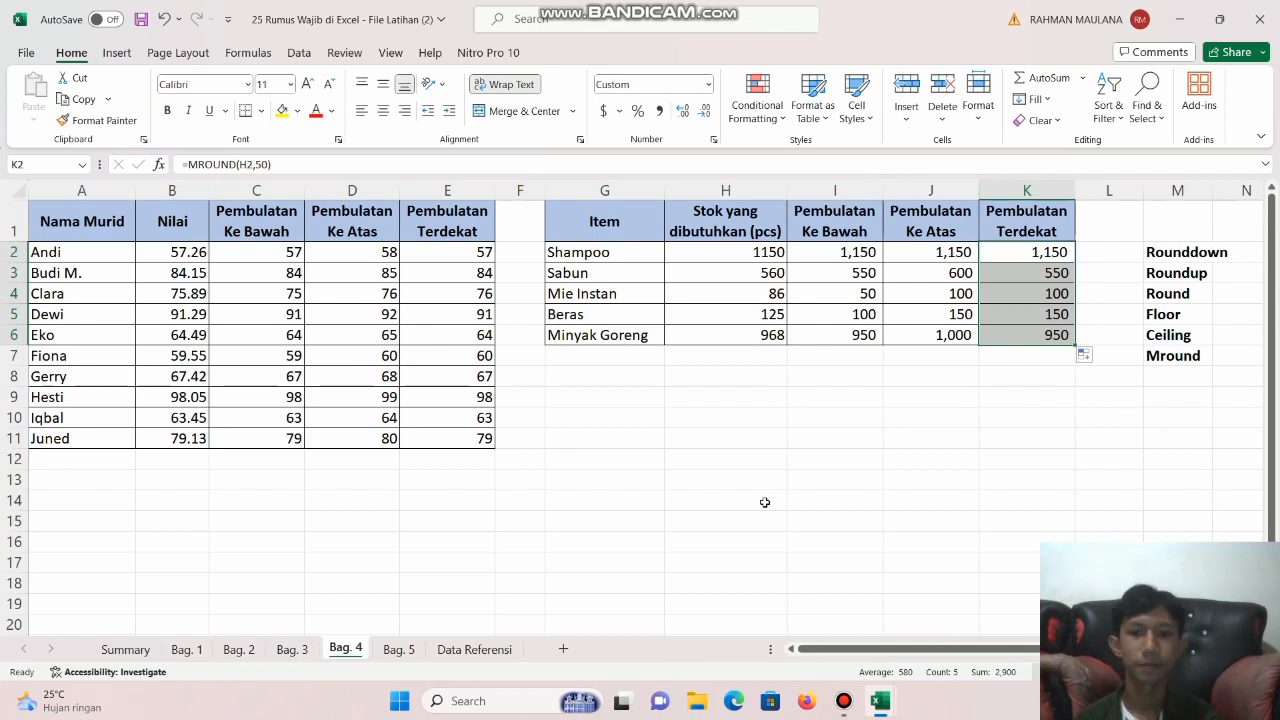
- Compare the empty order columns on Bag. 5 with the customer and delivery-time lookup tables on Data Referensi
left_click(399, 650)
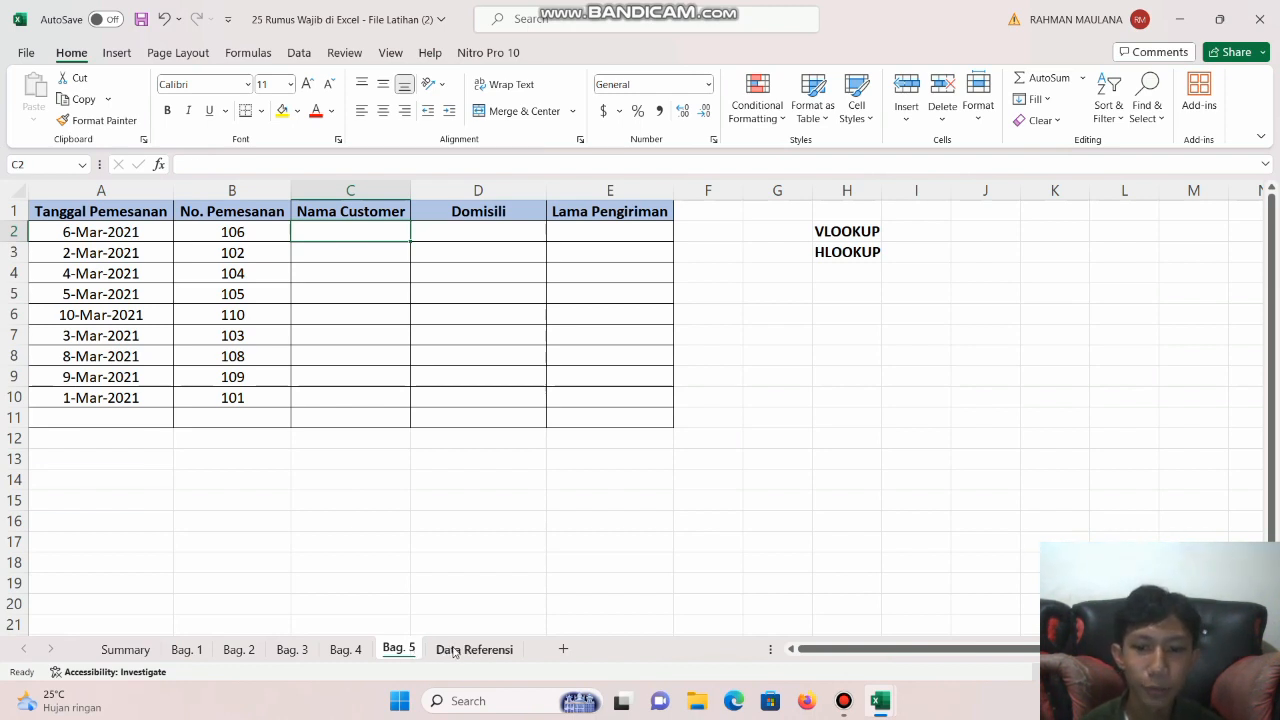
left_click(455, 650)
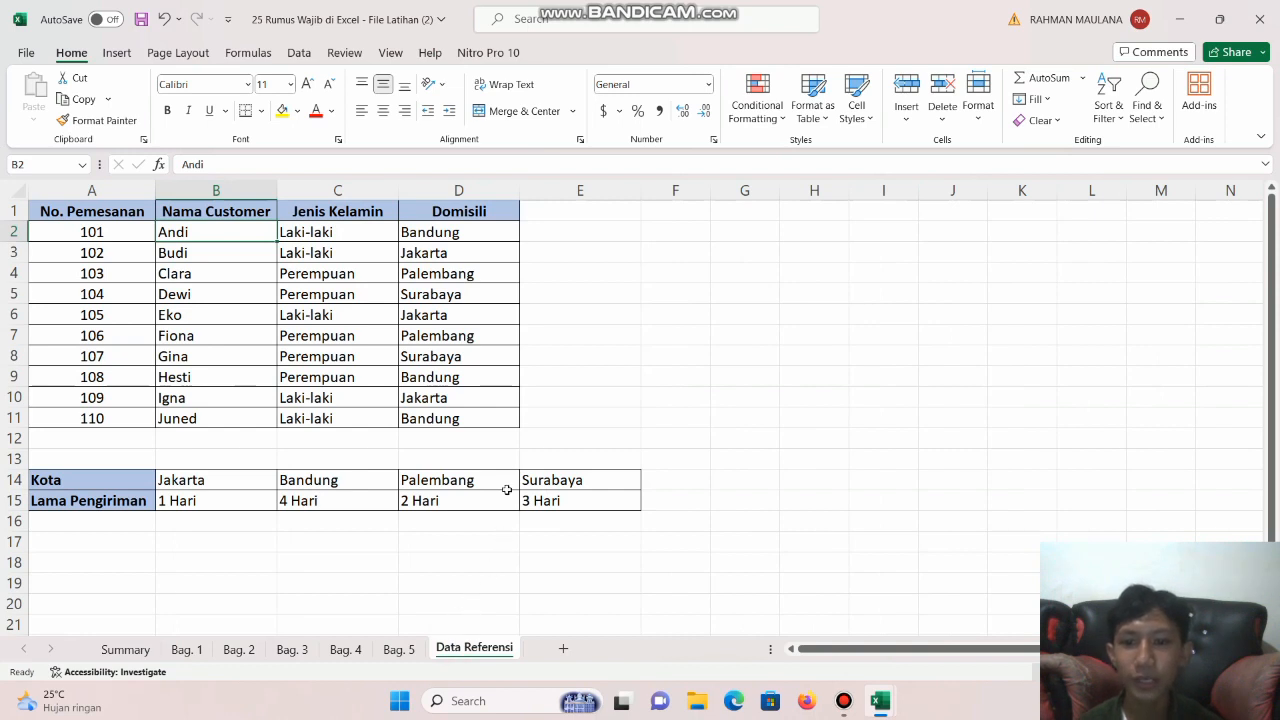
left_click_drag(120, 230, 509, 409)
left_click_drag(583, 374, 706, 297)
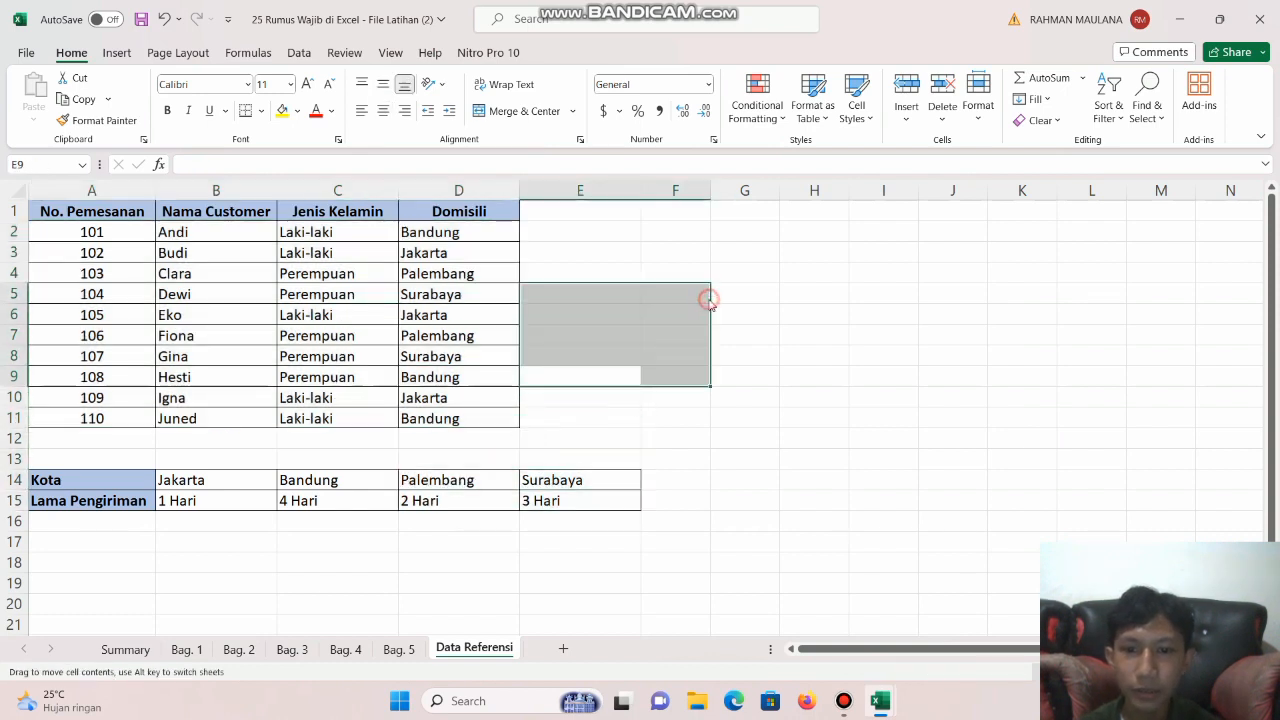
left_click(399, 650)
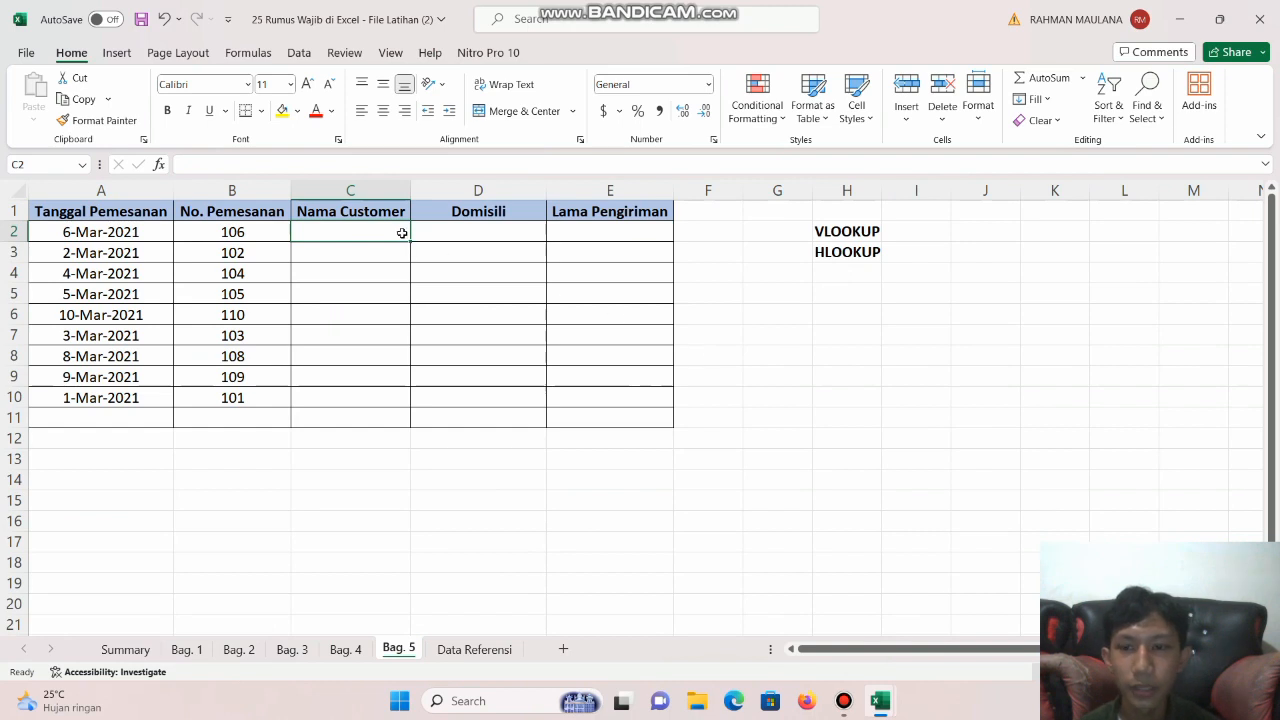
left_click(470, 650)
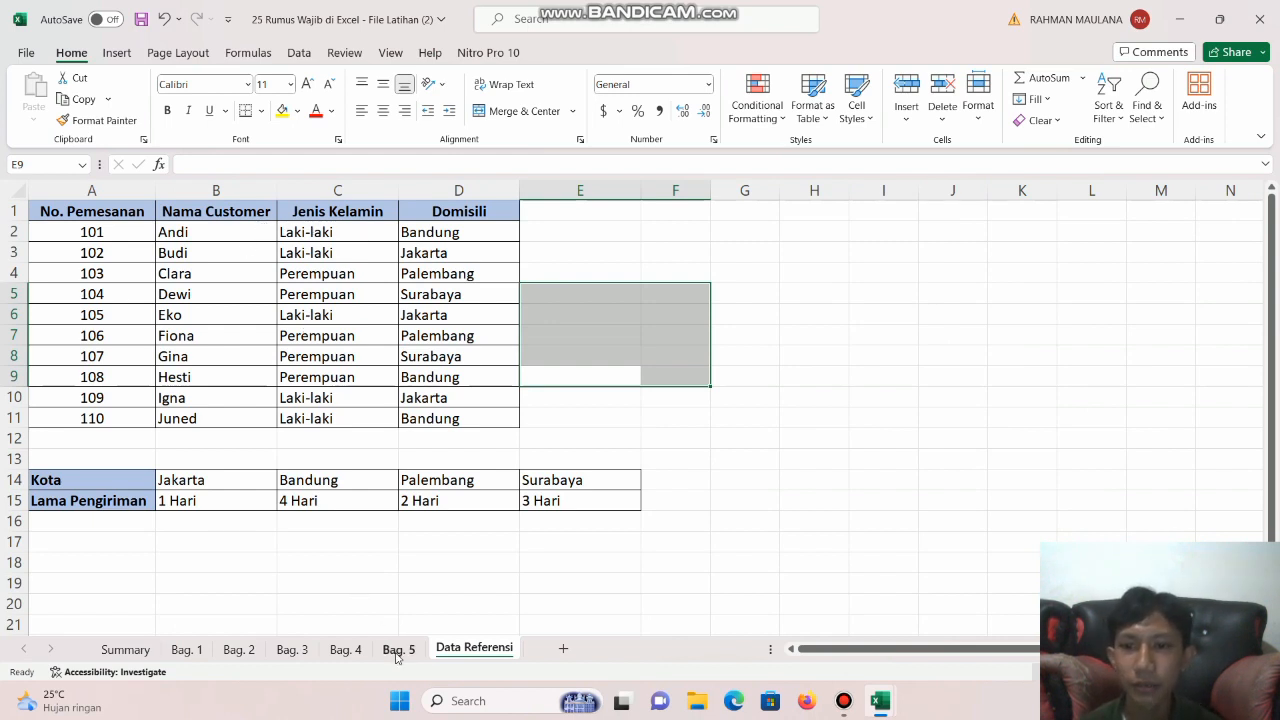
- Start a VLOOKUP formula in C2 on Bag. 5 with the order number in B2 as the lookup value
left_click(397, 650)
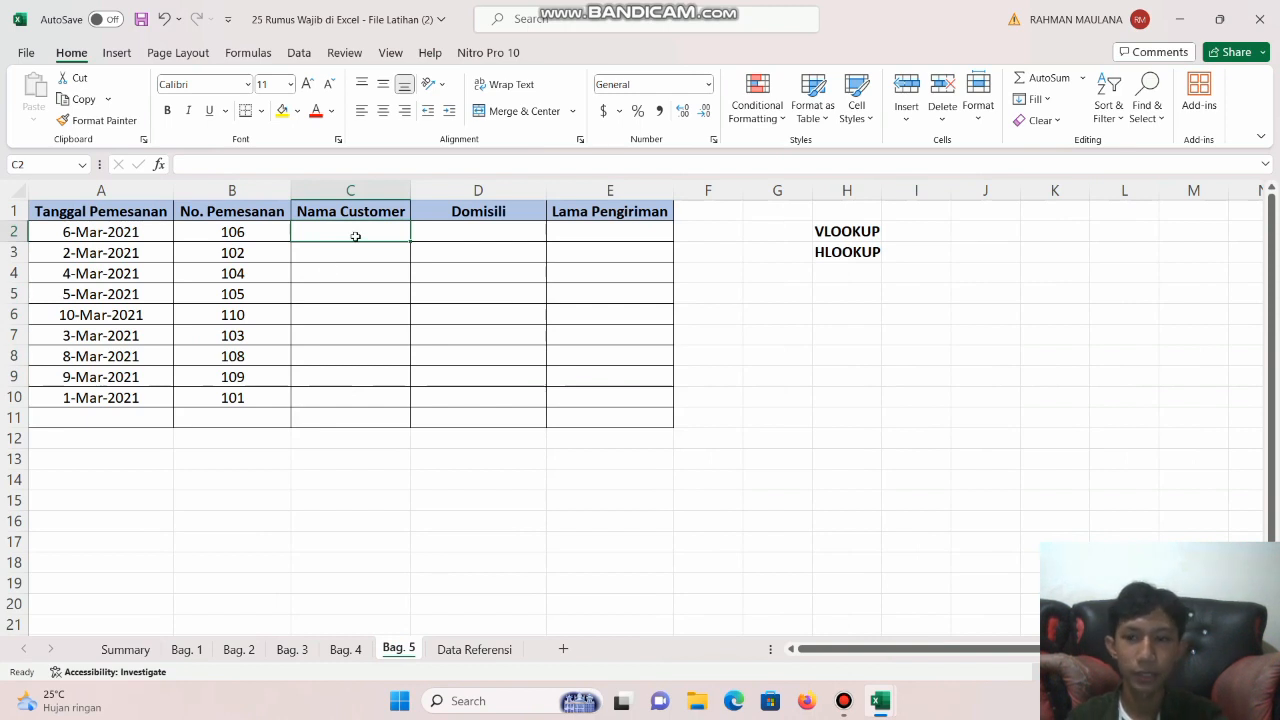
type("=vloo")
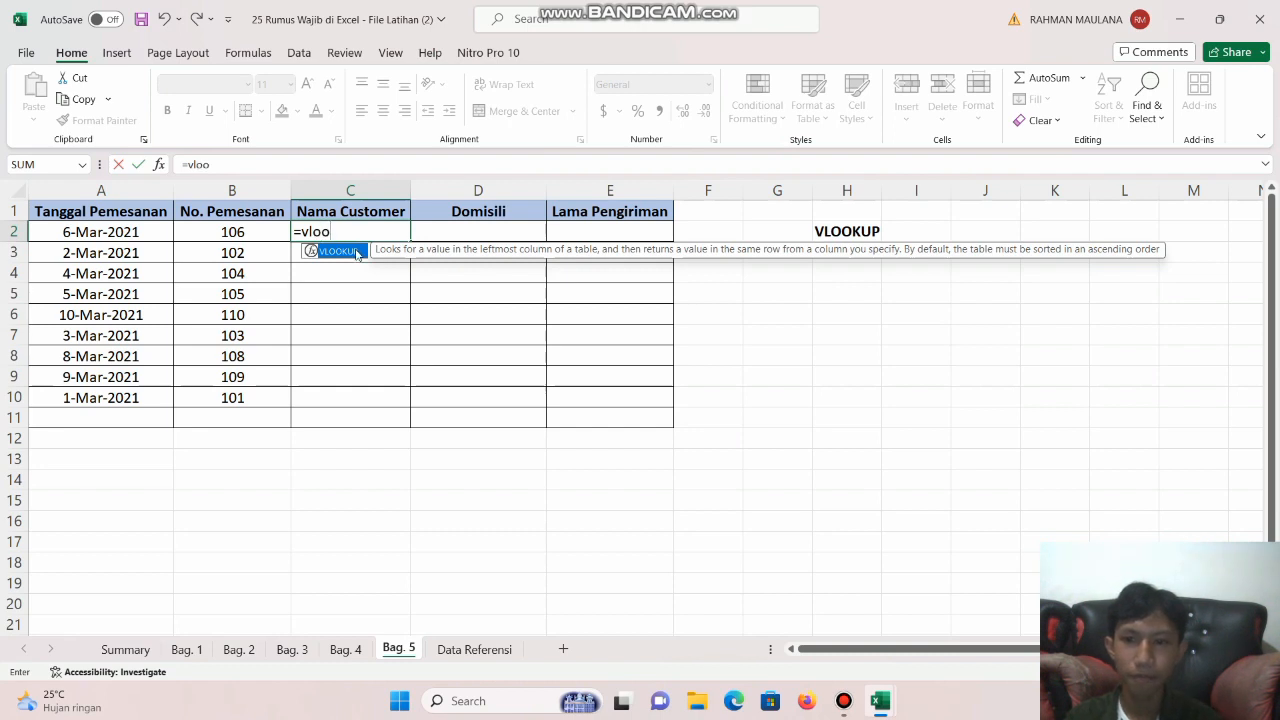
double_click(357, 252)
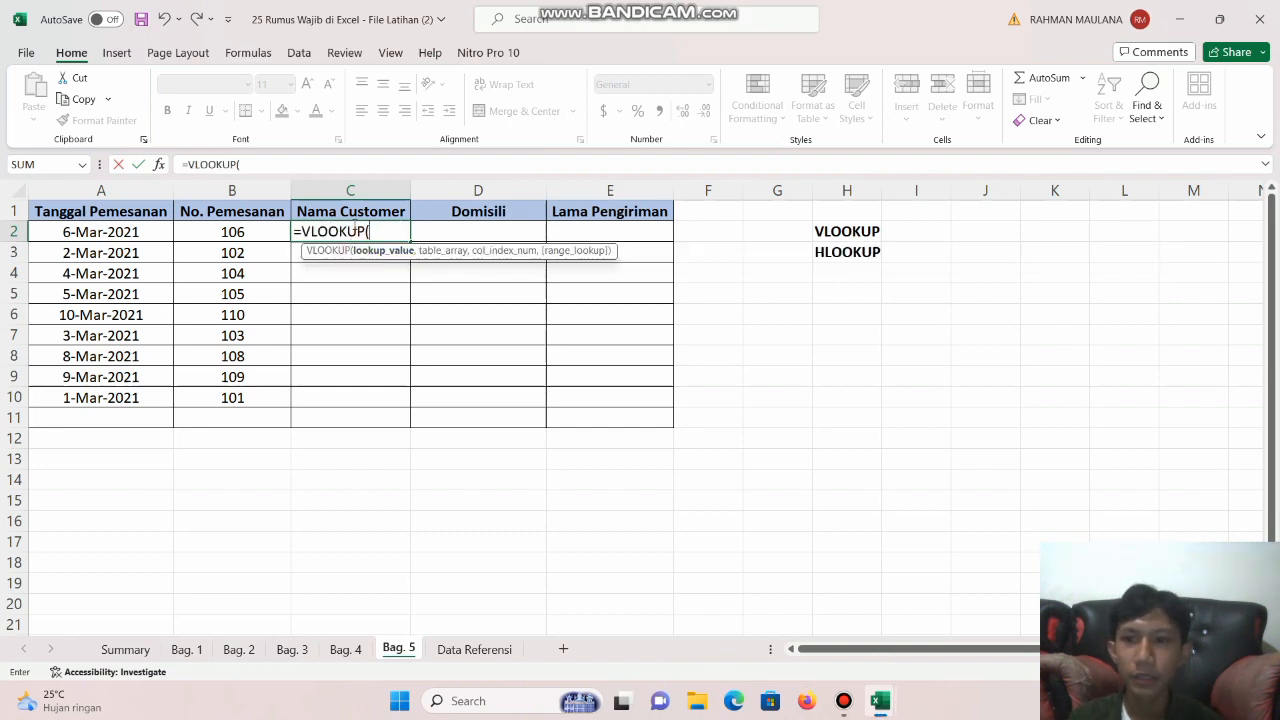
left_click(259, 232)
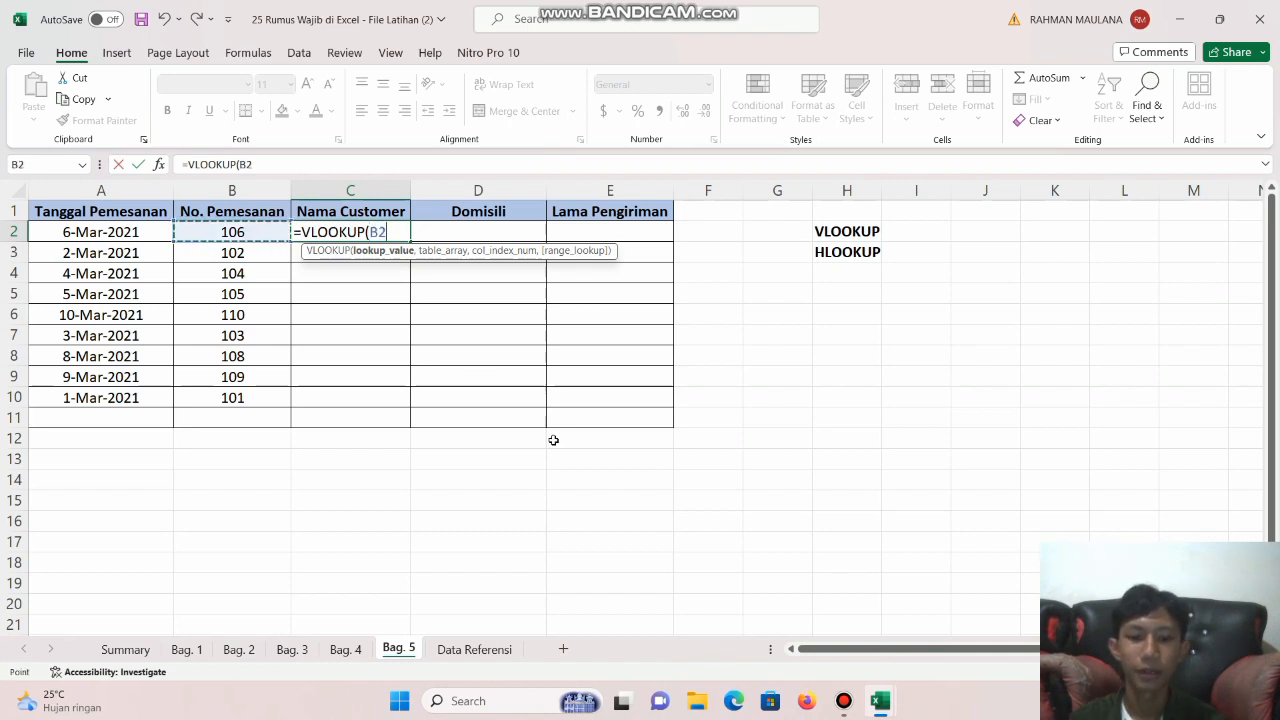
type(",")
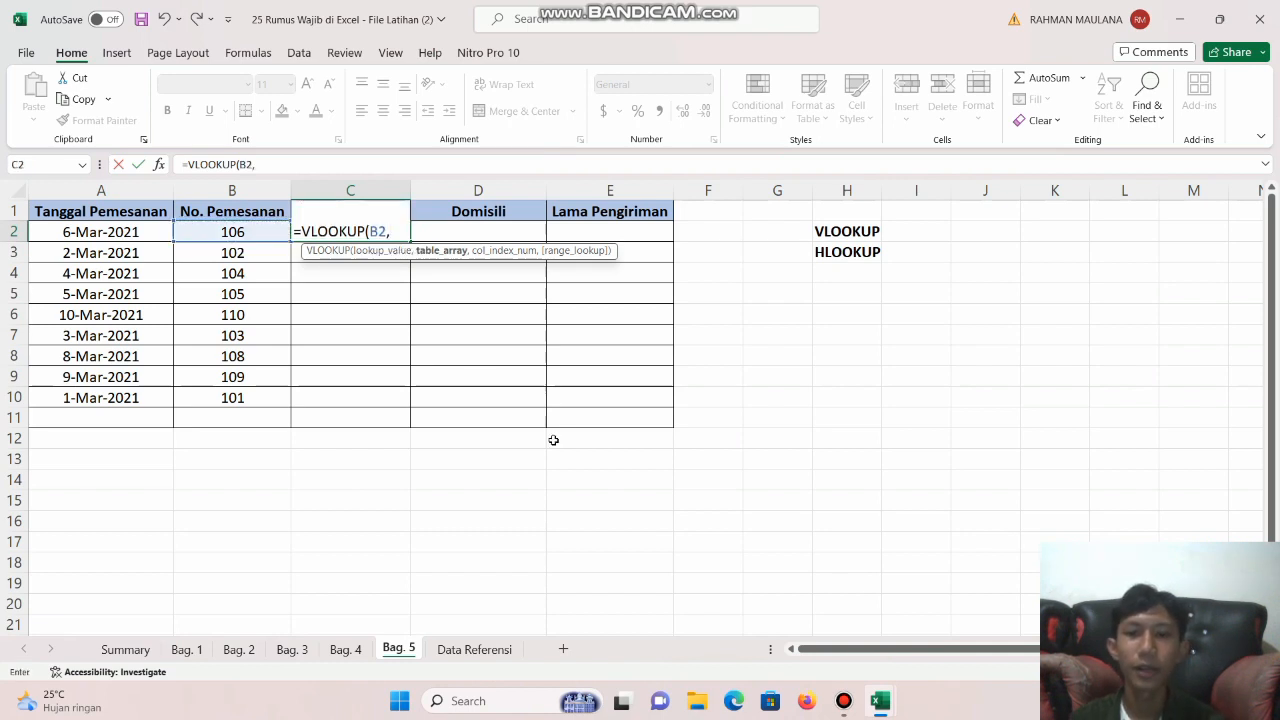
- Set the table array of the C2 VLOOKUP to the absolute range $A$2:$D$11 on Data Referensi
left_click(483, 652)
left_click(110, 234)
left_click_drag(110, 234, 474, 417)
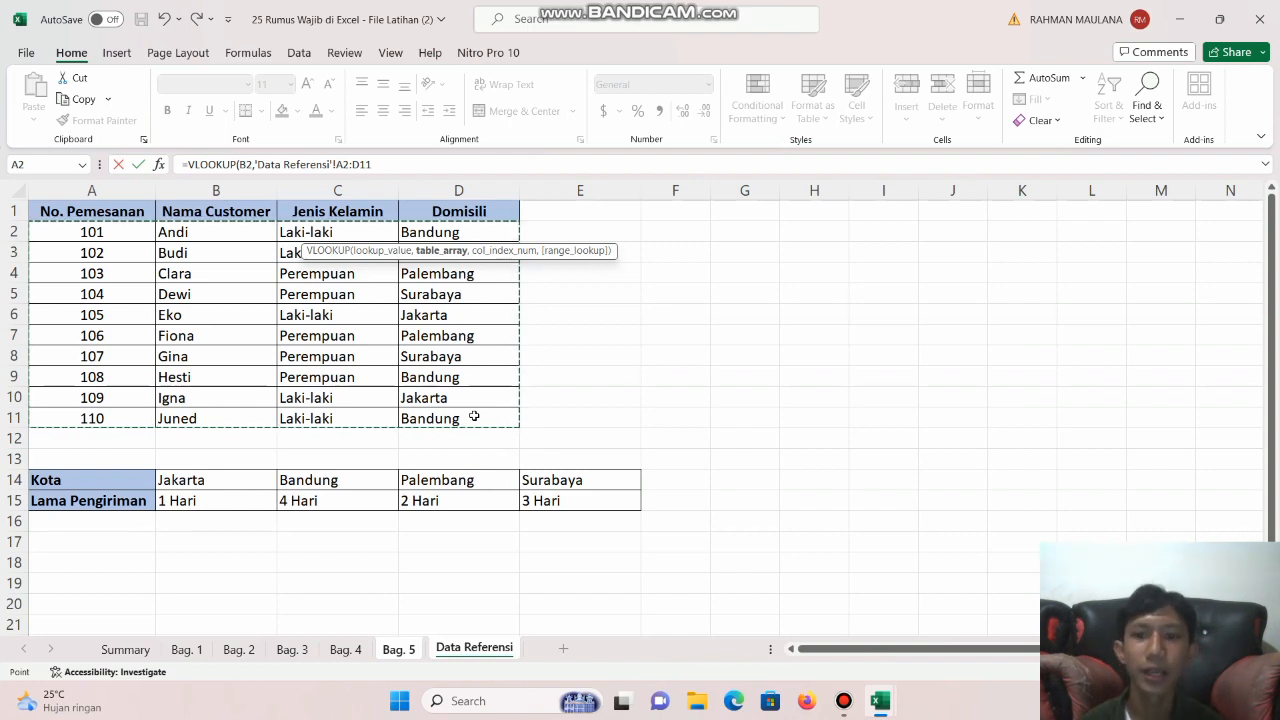
left_click_drag(336, 164, 378, 164)
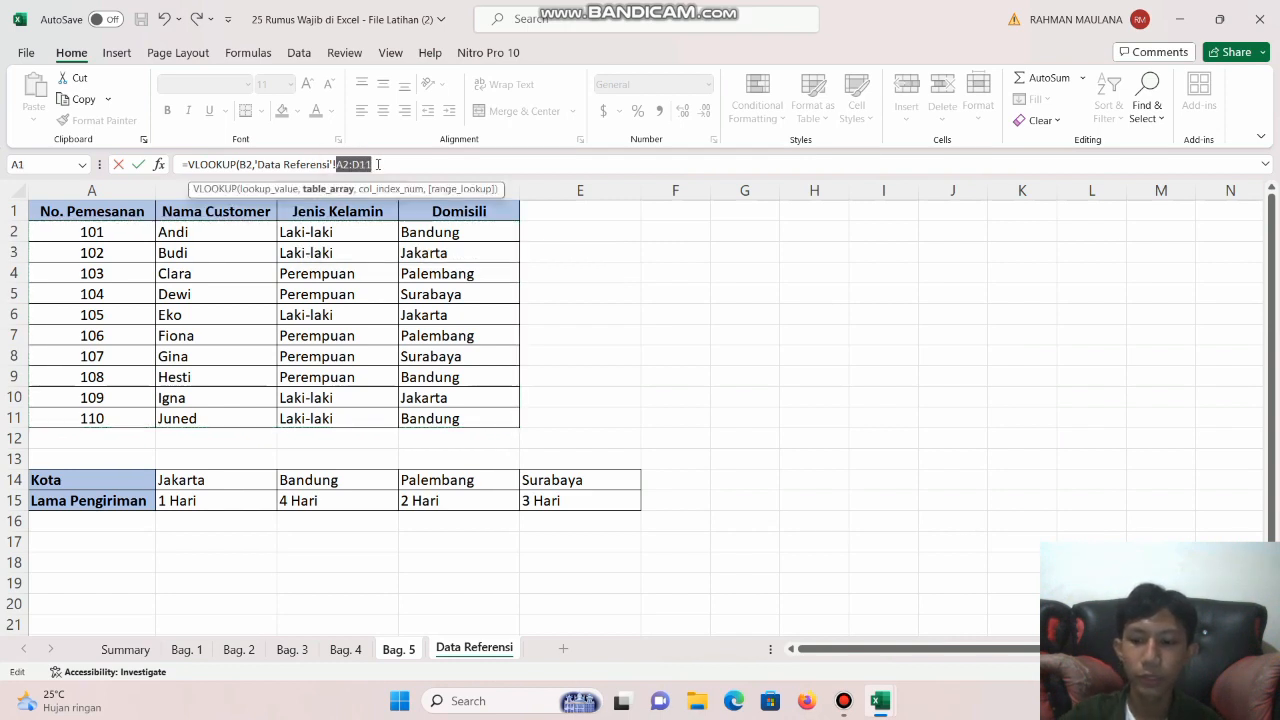
key("F4")
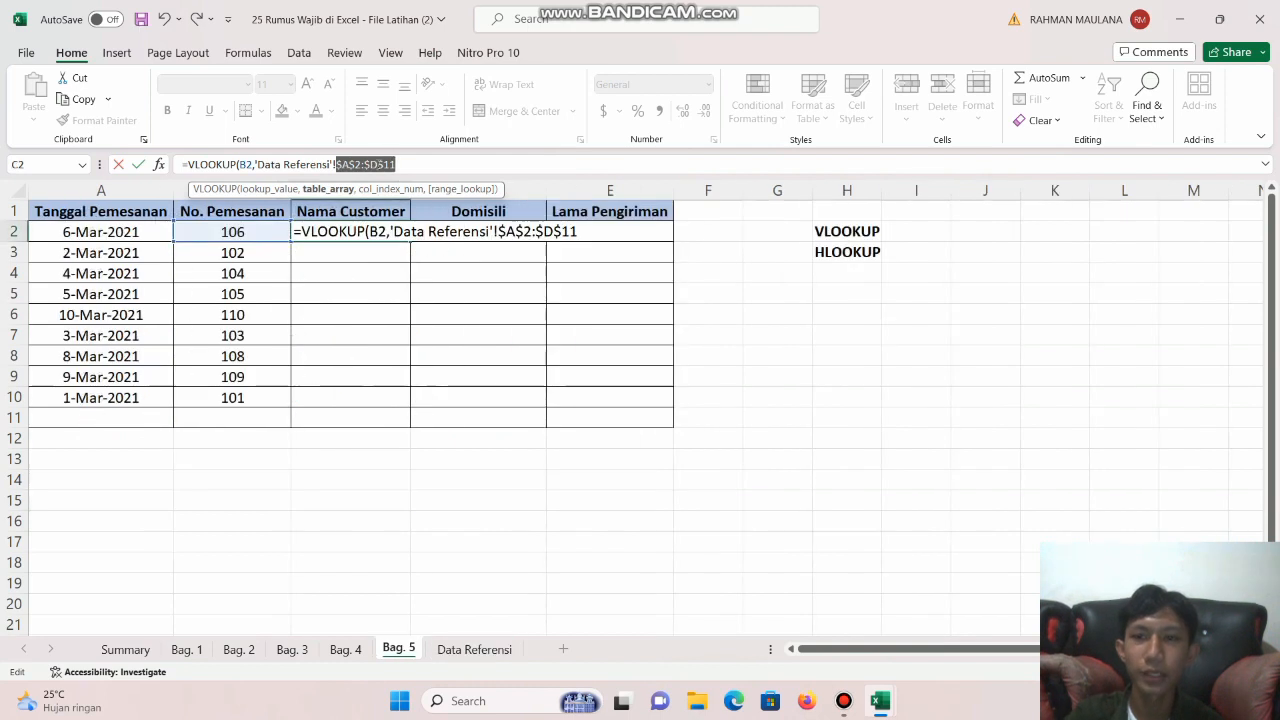
left_click(434, 159)
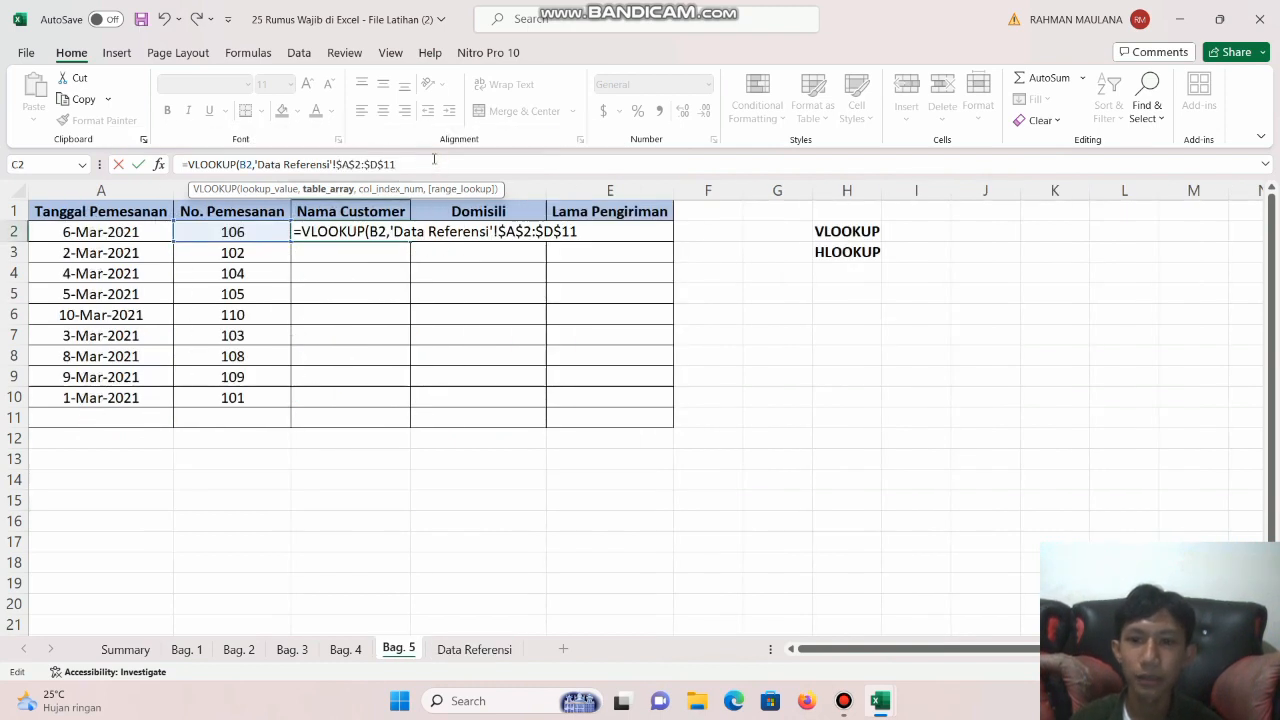
type(",")
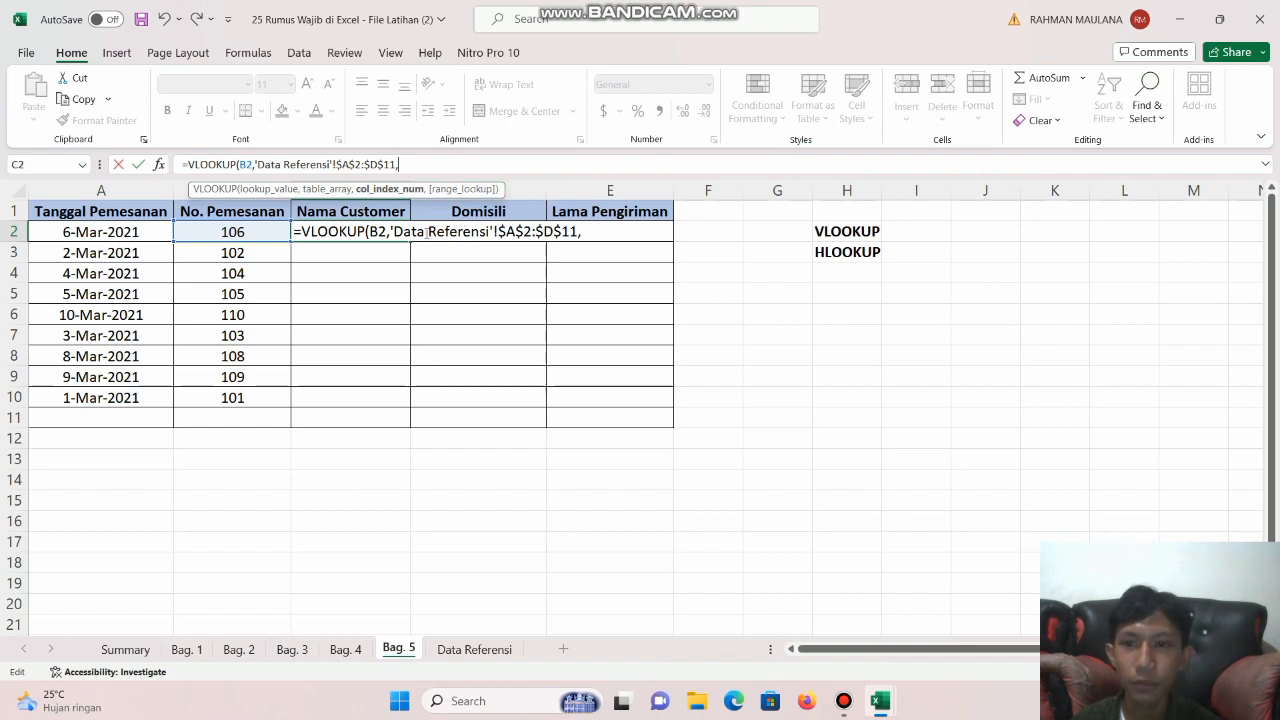
left_click(481, 653)
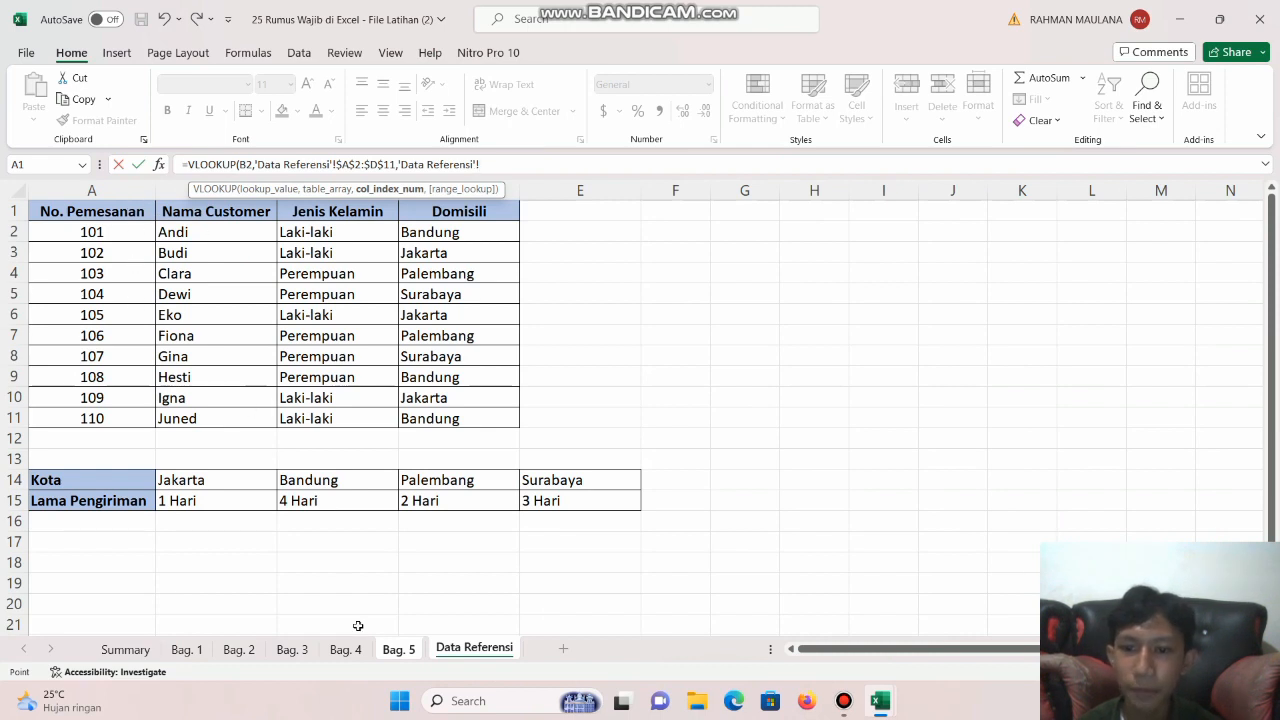
left_click(398, 650)
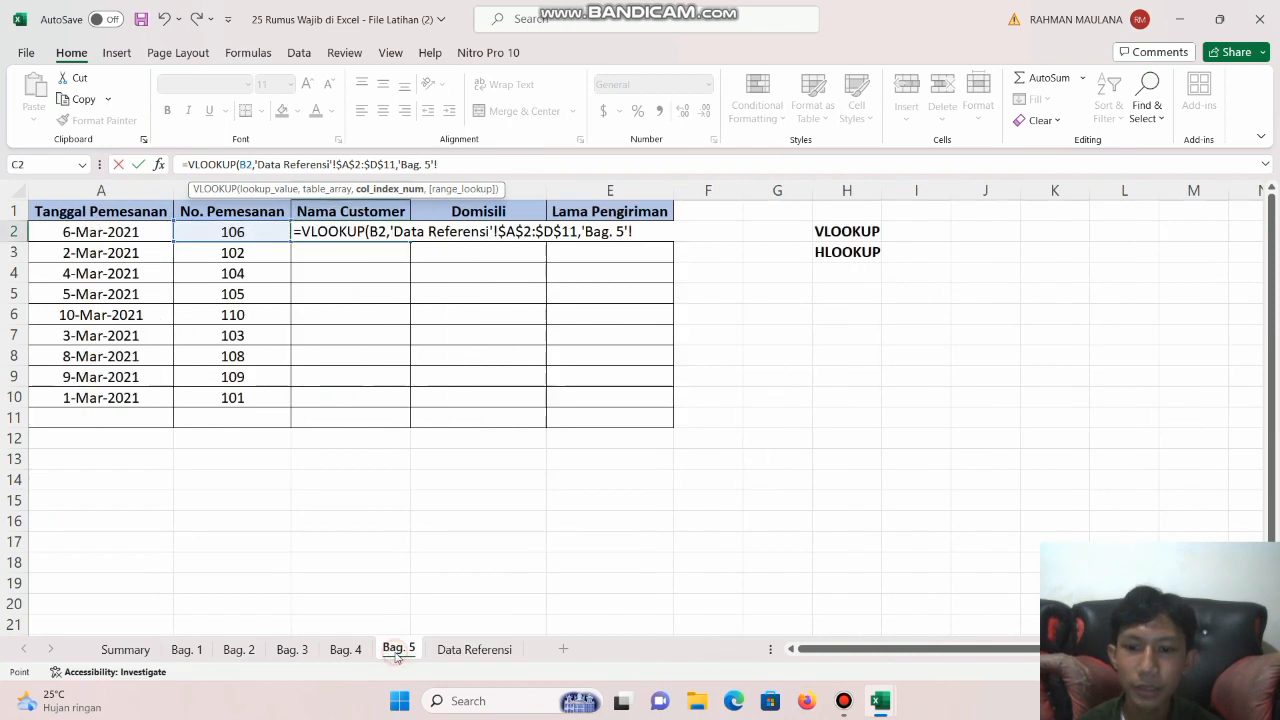
left_click(525, 163)
key("BackSpace")
key("BackSpace")
key("BackSpace")
key("BackSpace")
key("BackSpace")
key("BackSpace")
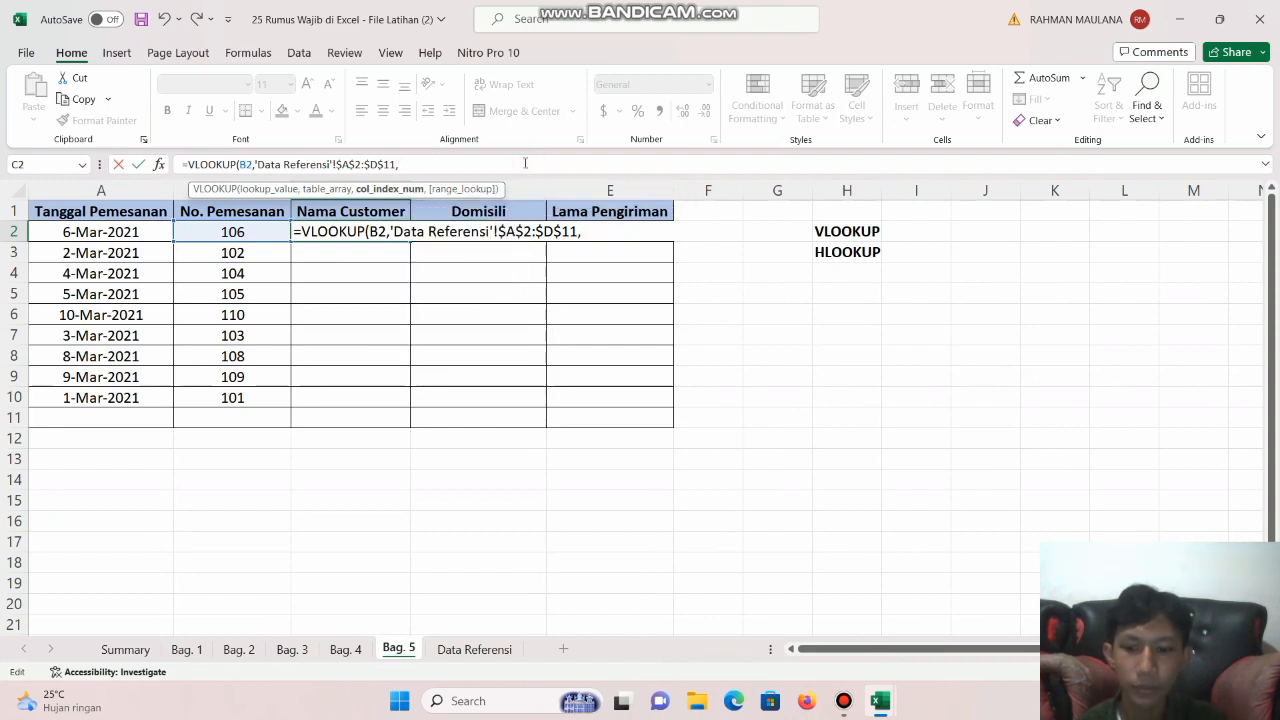
- Complete the C2 VLOOKUP with column index 2 and fill the Nama Customer formula down to C10
type("2")
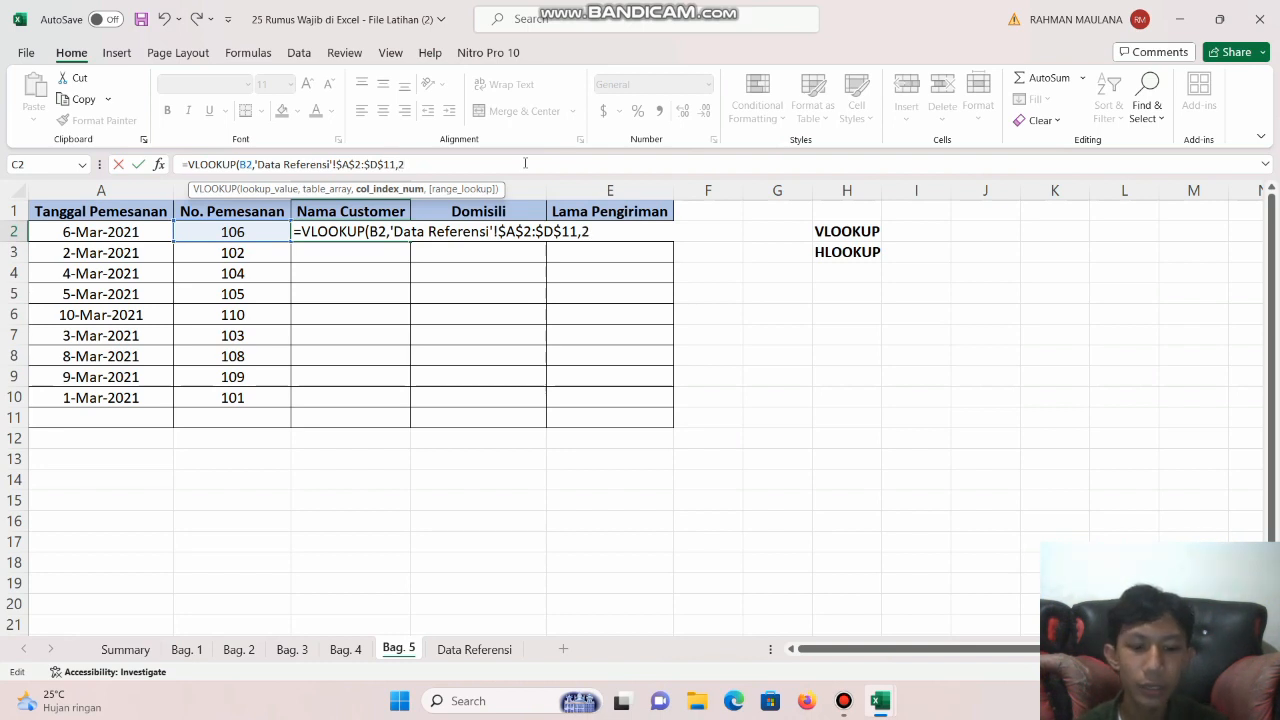
key("Return")
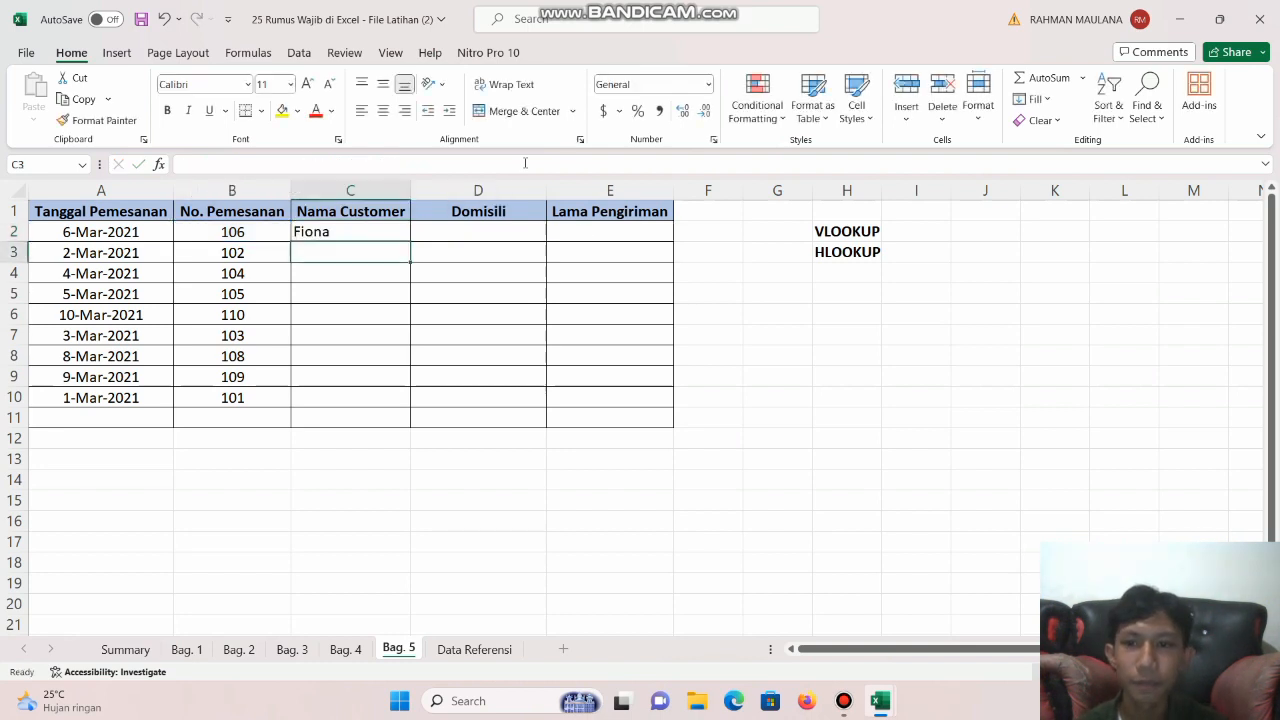
left_click(394, 227)
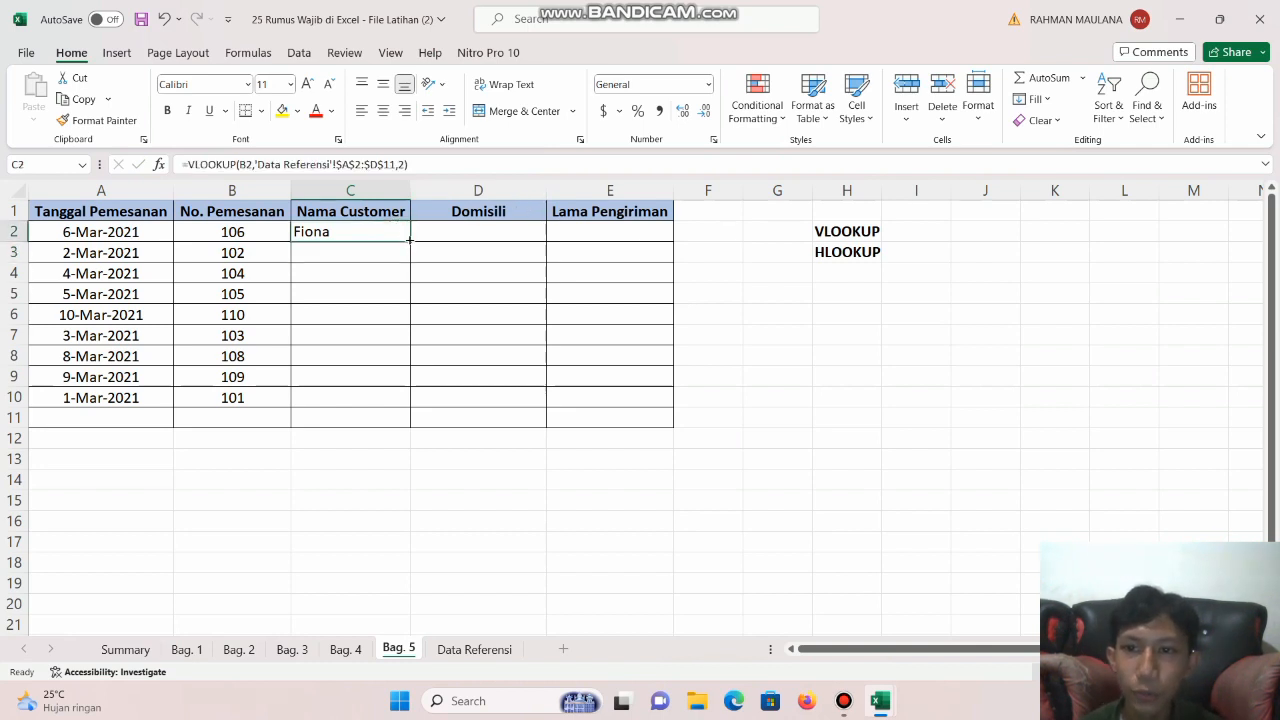
left_click_drag(409, 240, 412, 414)
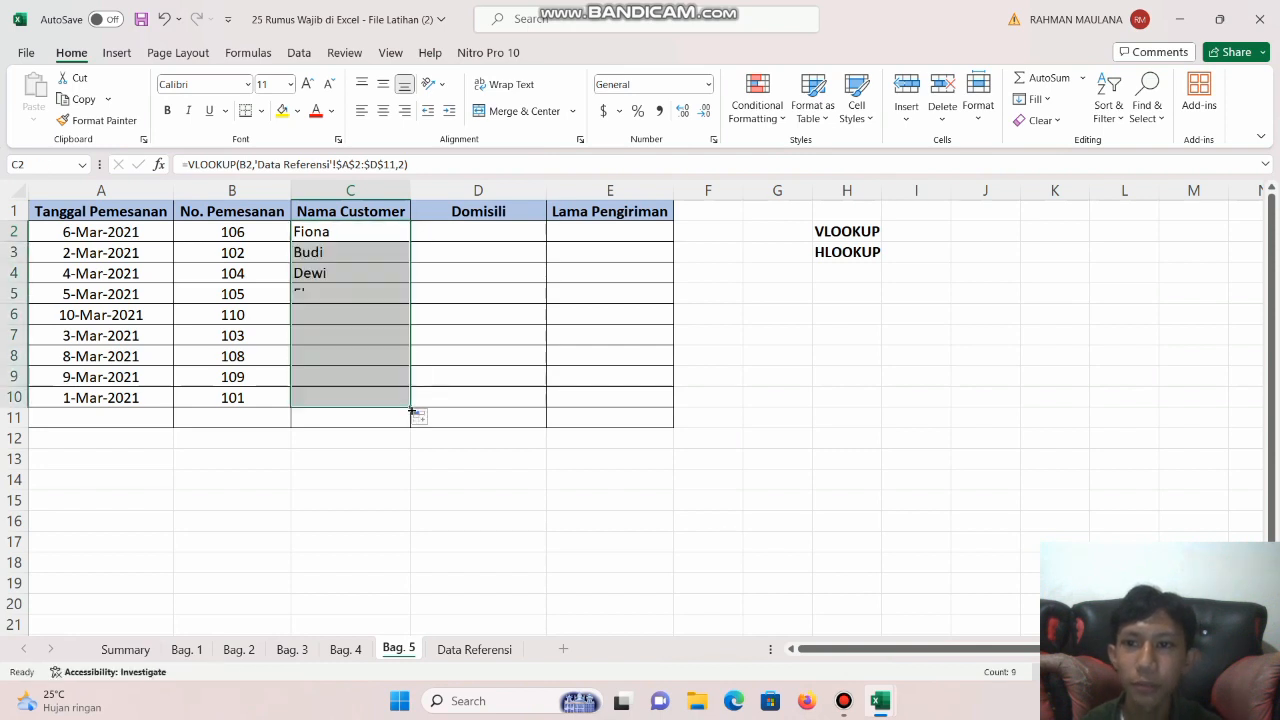
- Check the Domisili column on Data Referensi, and start a VLOOKUP in D2 on Bag. 5 with B2 as the lookup value
left_click(491, 237)
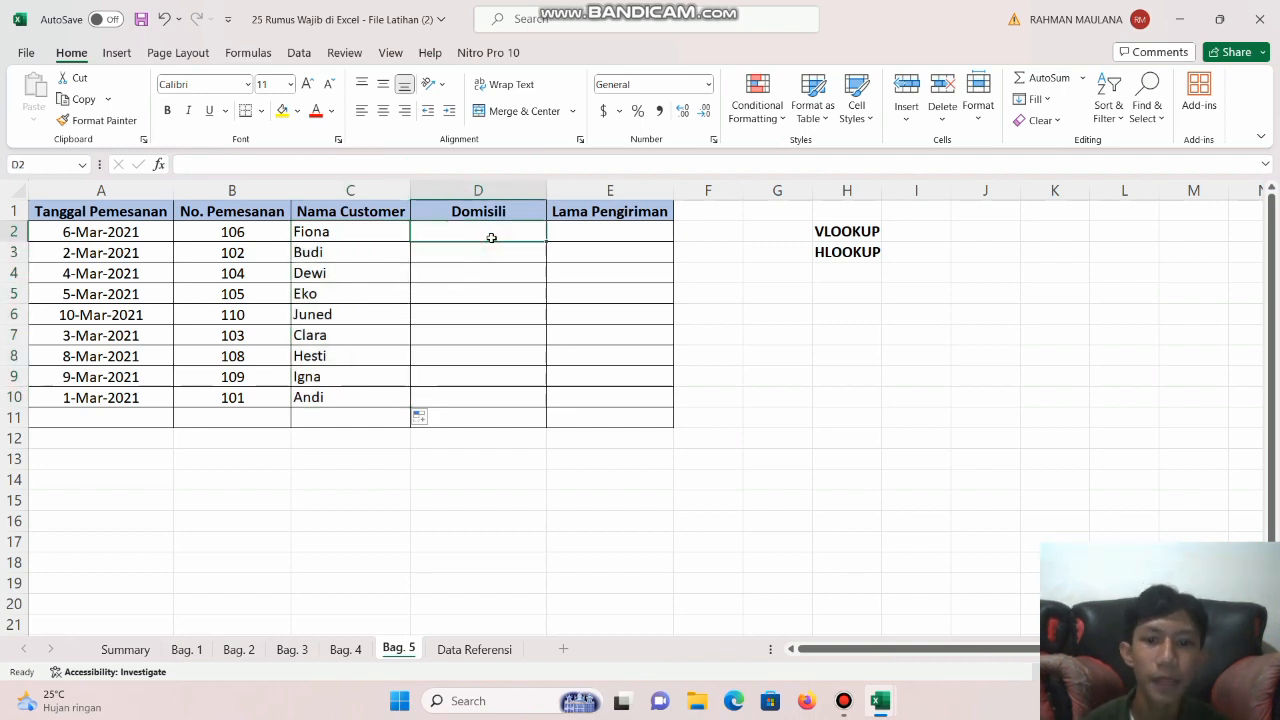
left_click(474, 649)
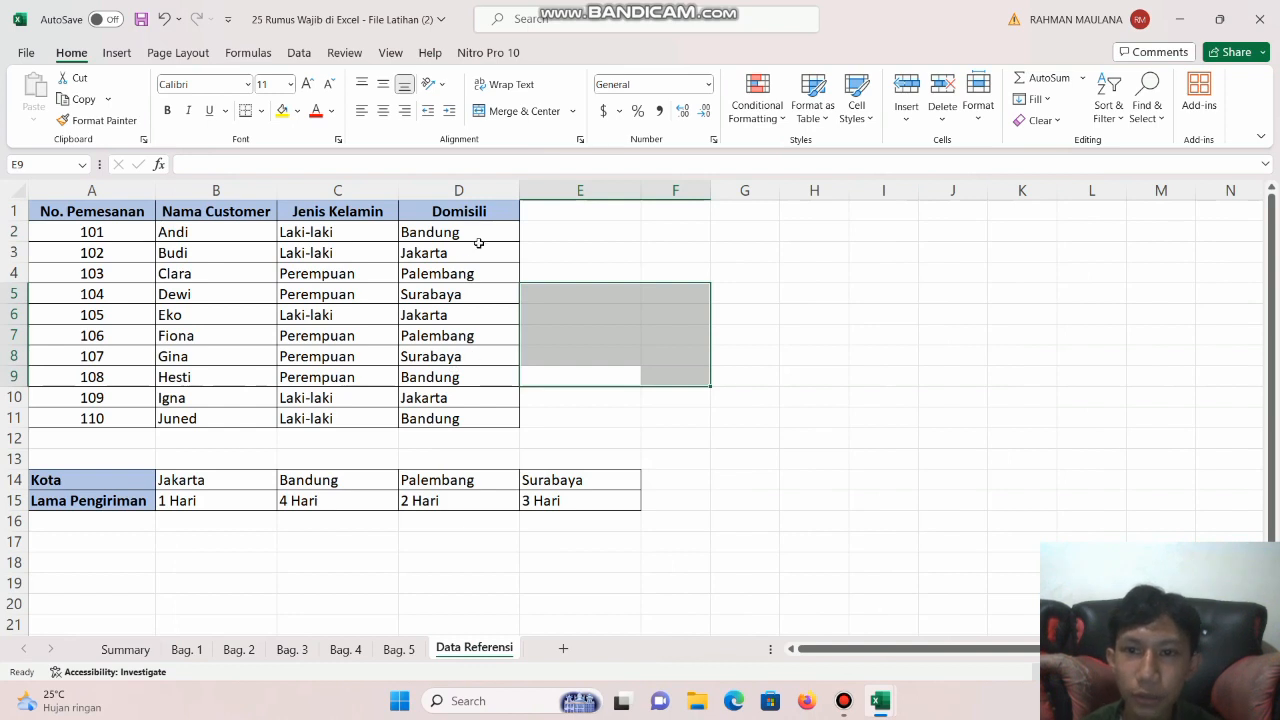
left_click(399, 649)
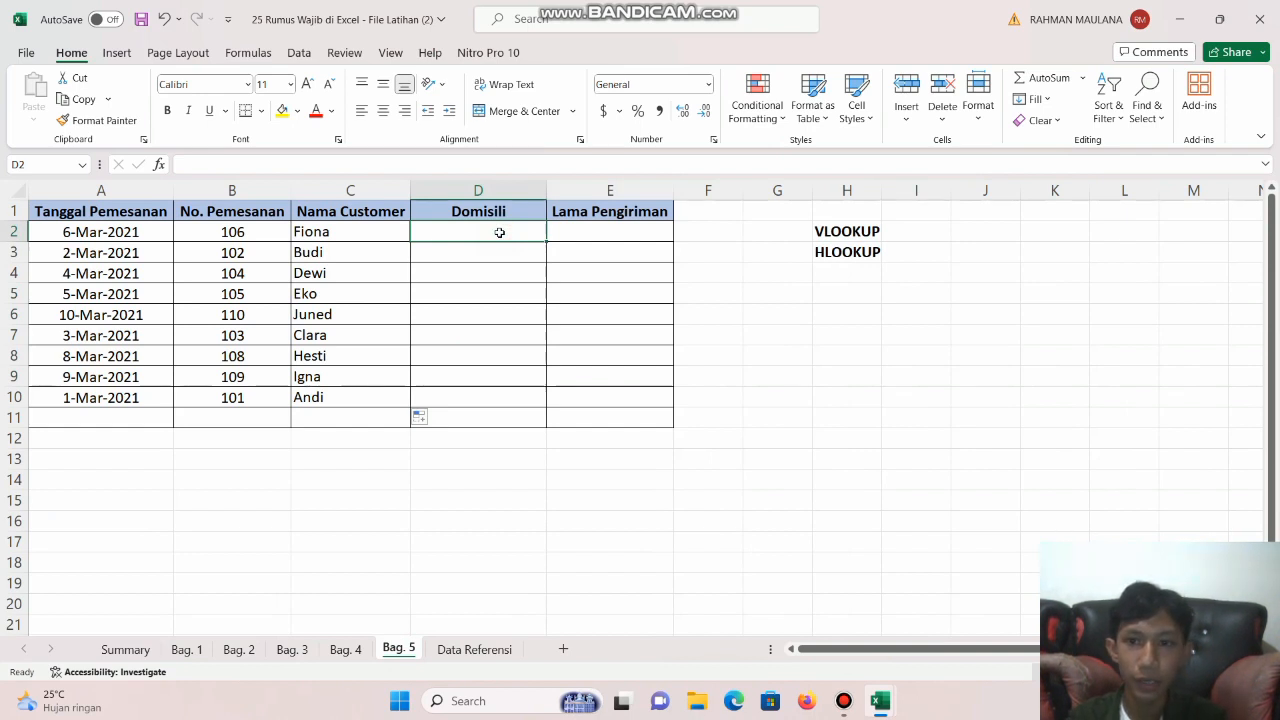
type("=")
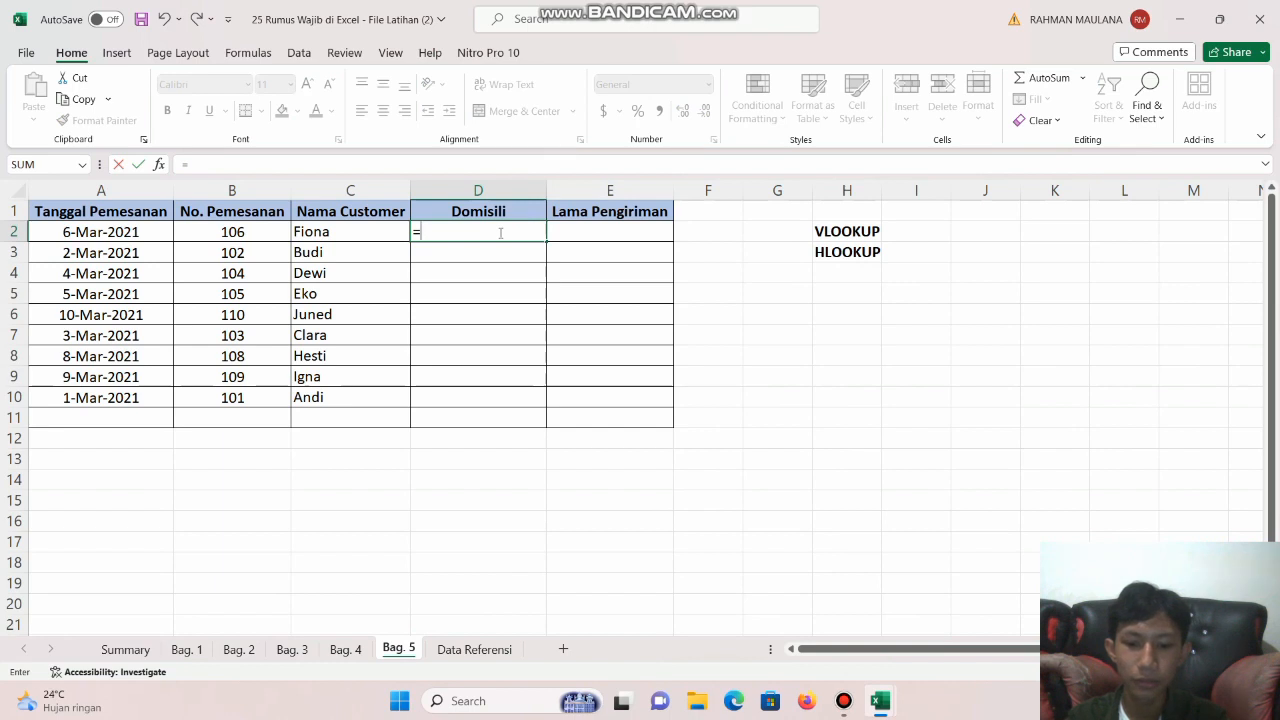
type("vloo")
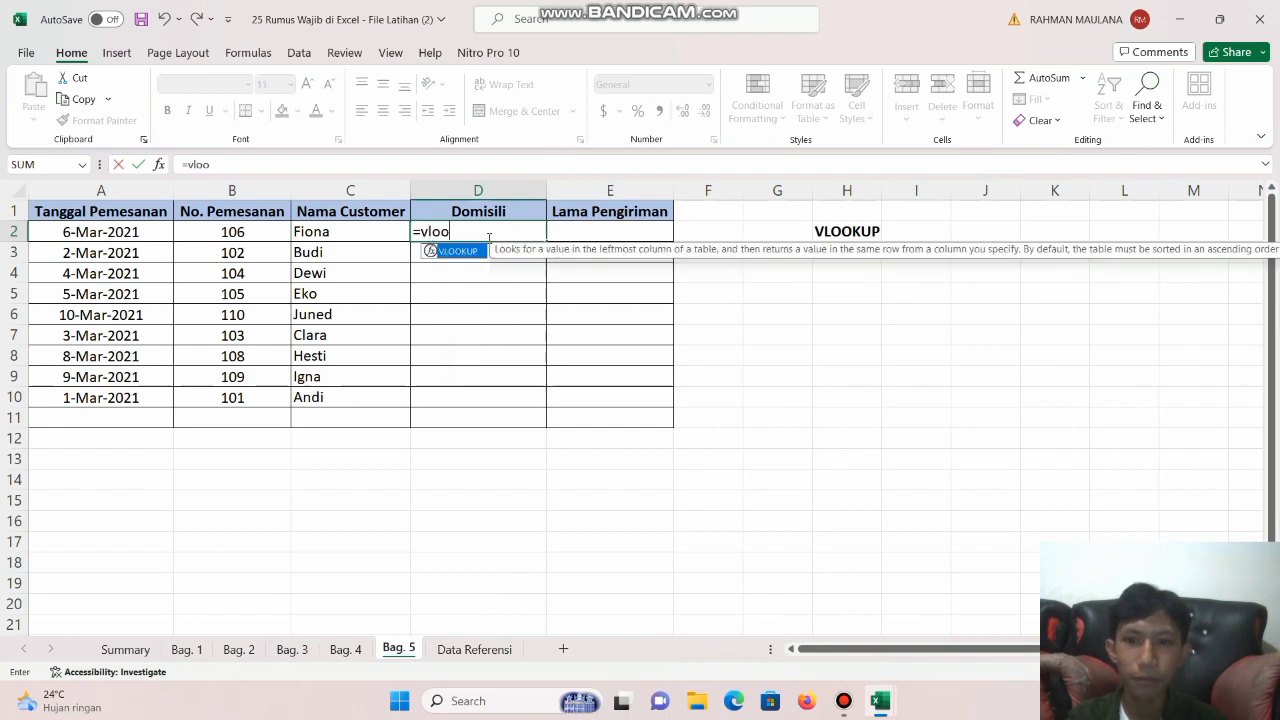
double_click(460, 251)
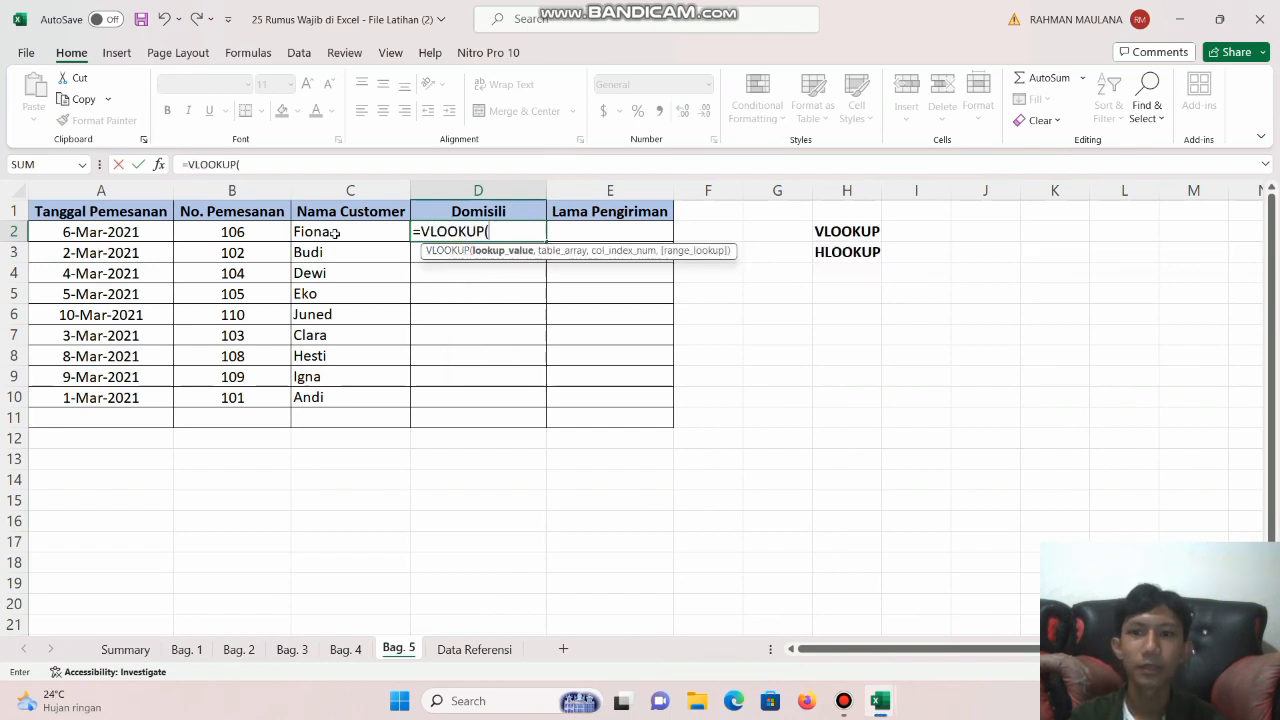
left_click(271, 231)
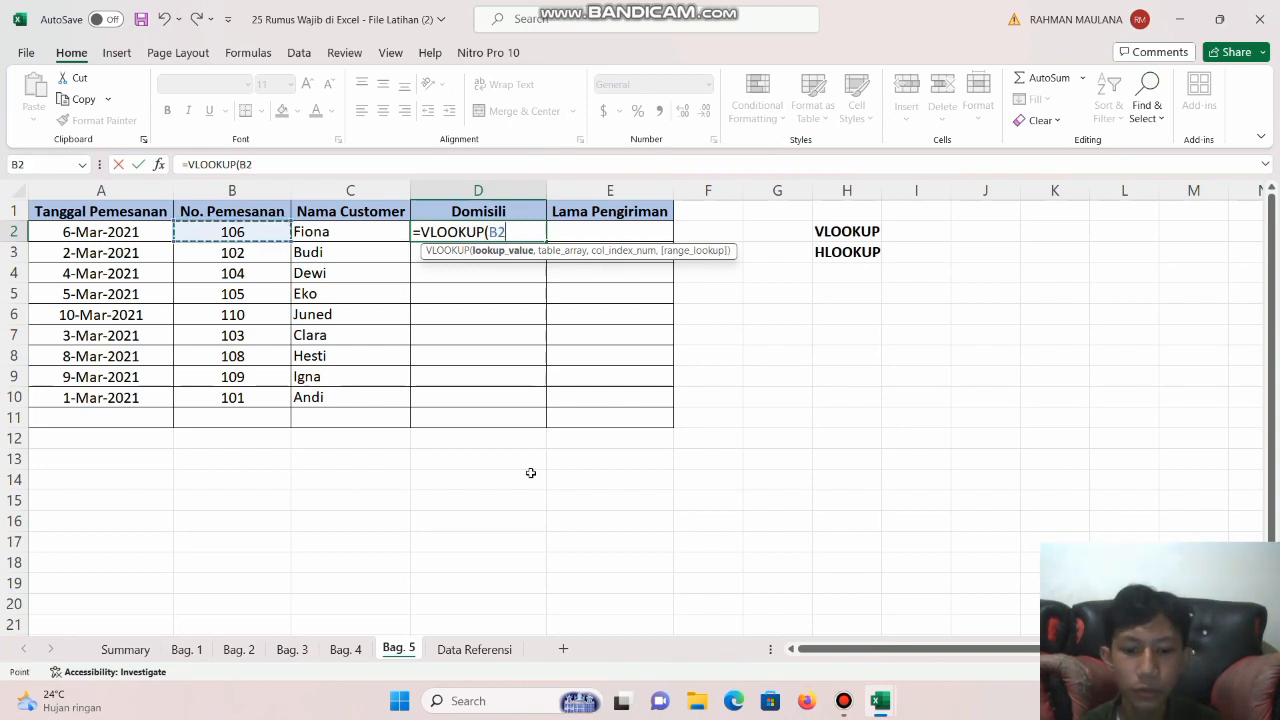
type(",")
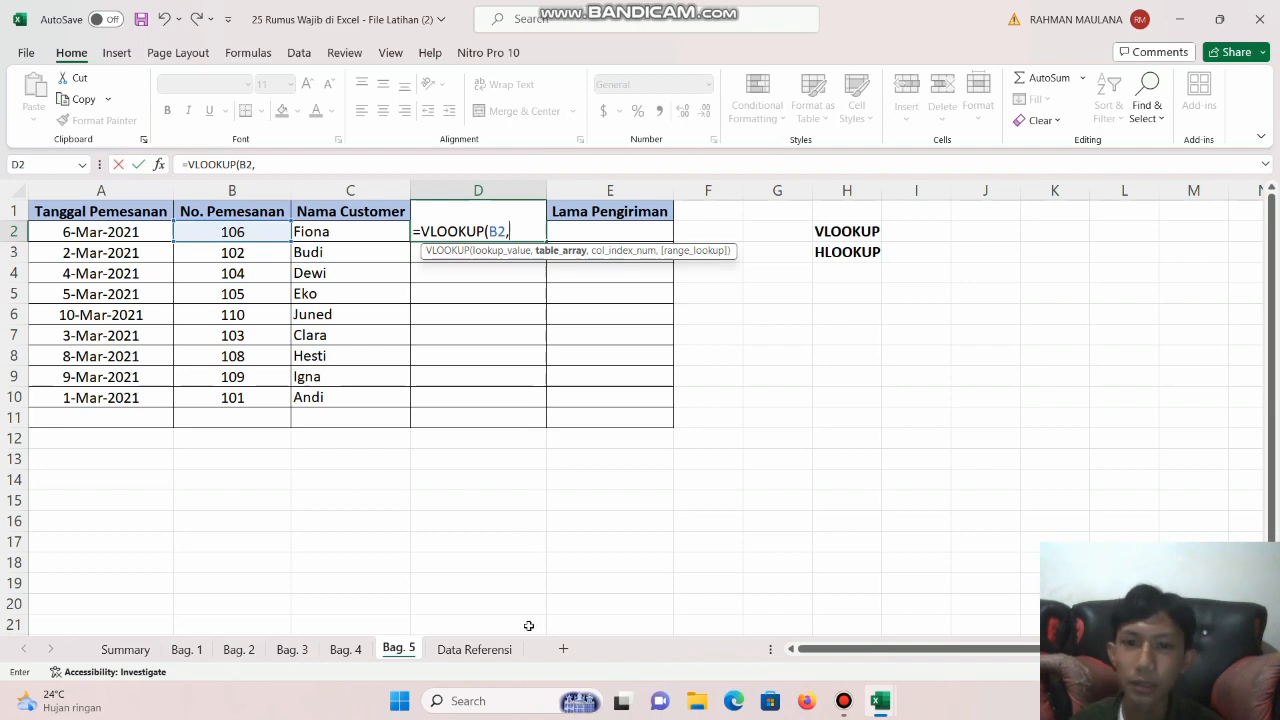
- Set the table array of the D2 VLOOKUP to the absolute range $A$2:$D$11 on Data Referensi
left_click(474, 650)
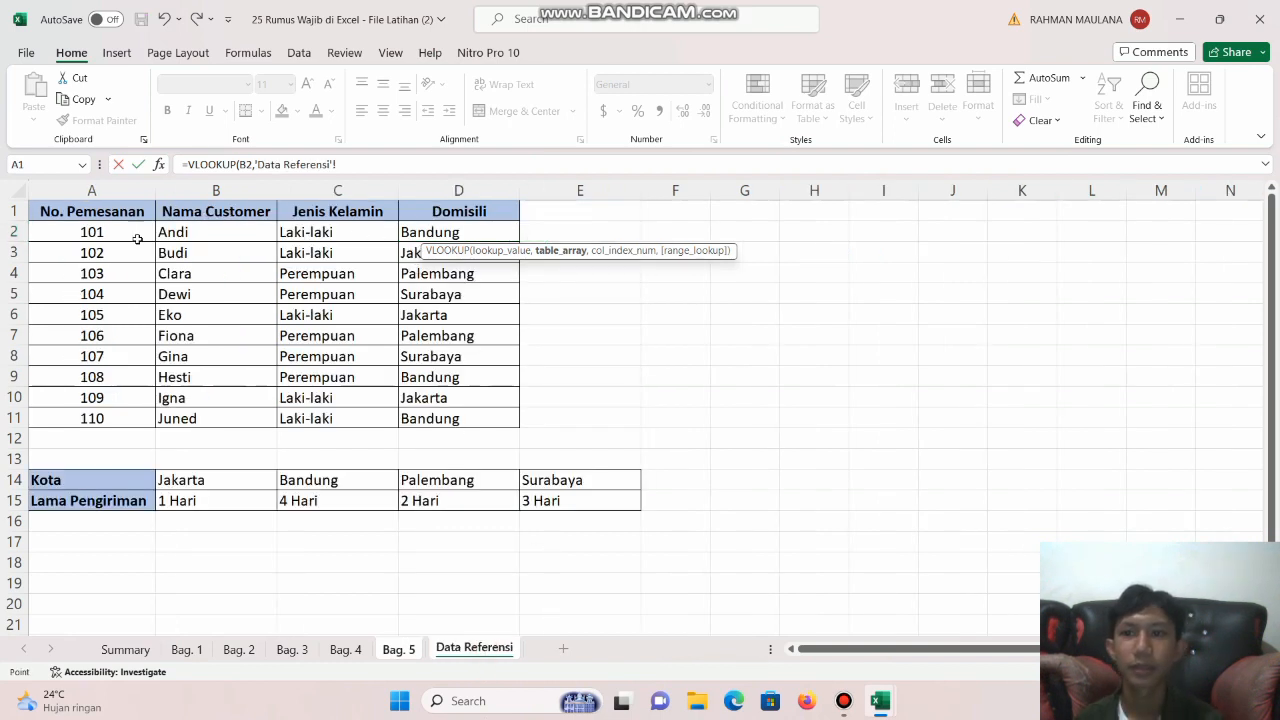
left_click_drag(122, 235, 486, 412)
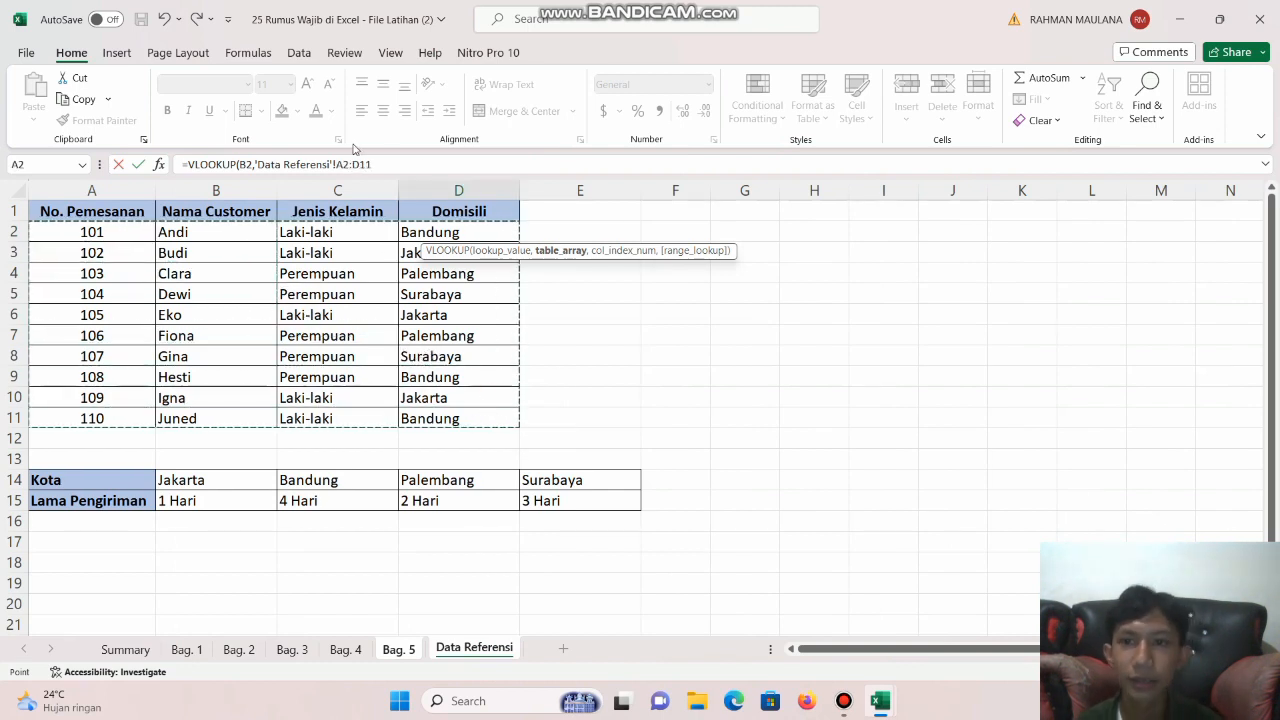
left_click_drag(336, 164, 378, 164)
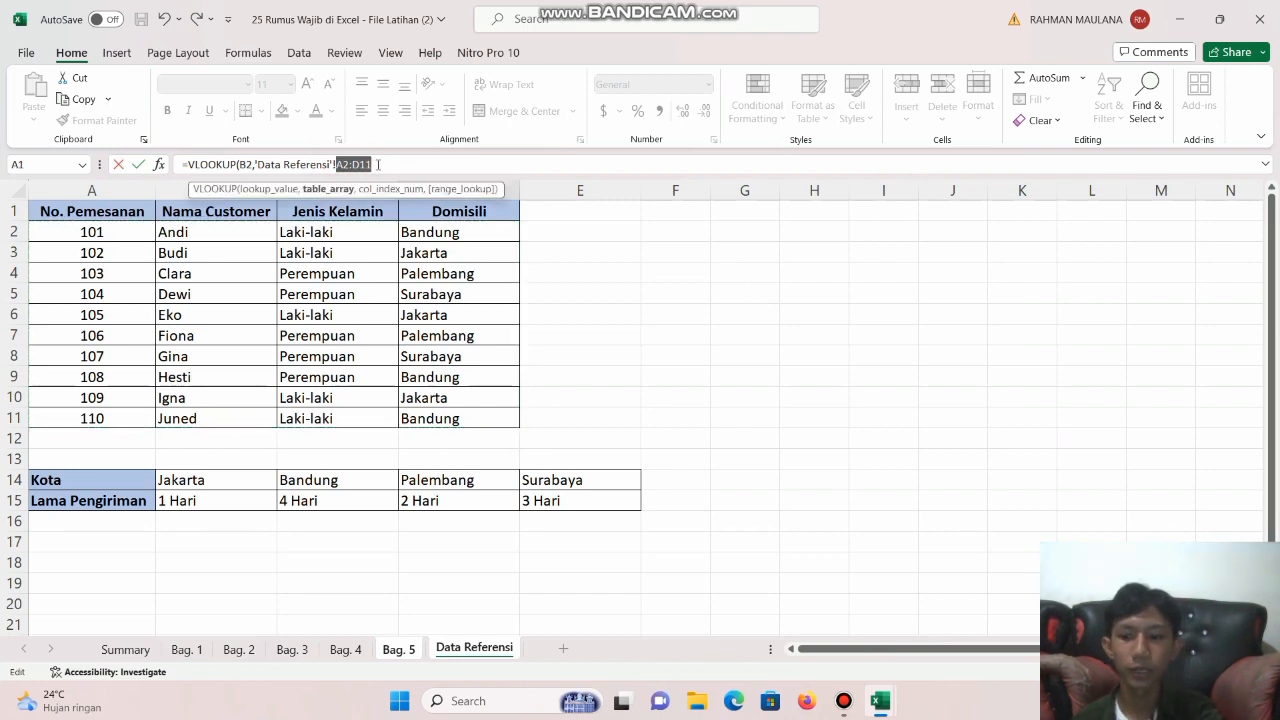
key("F4")
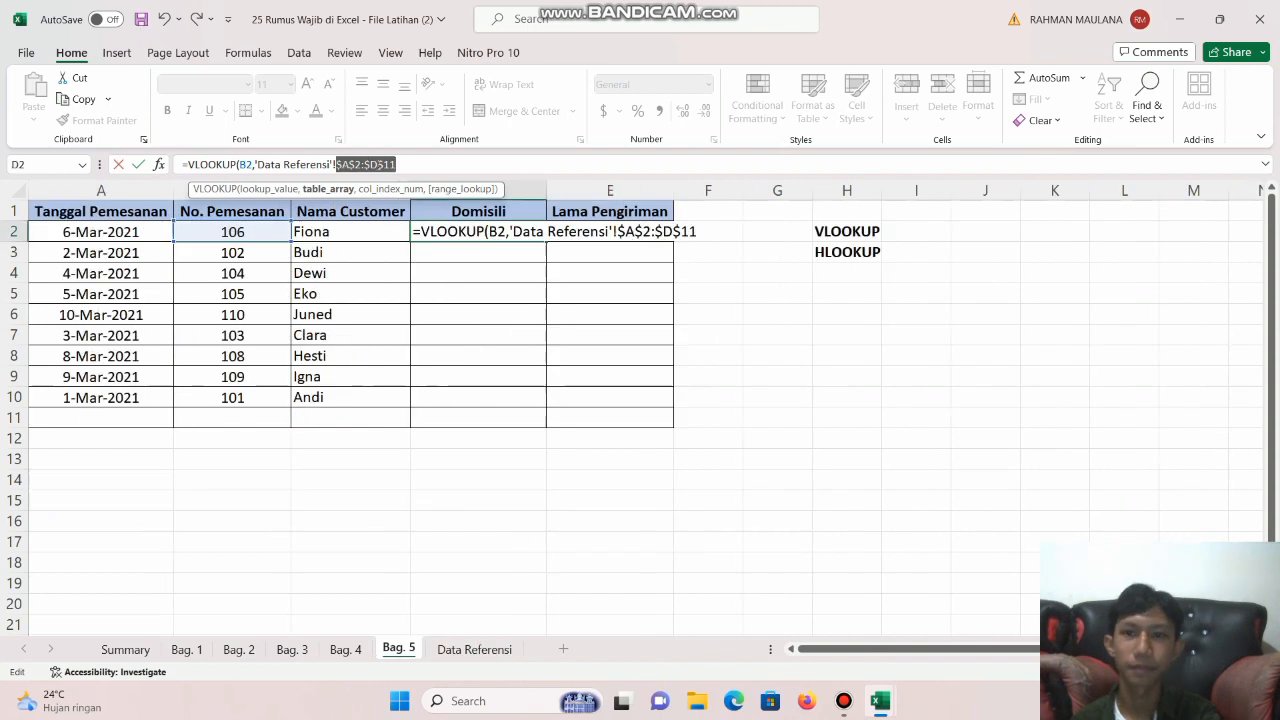
type(",")
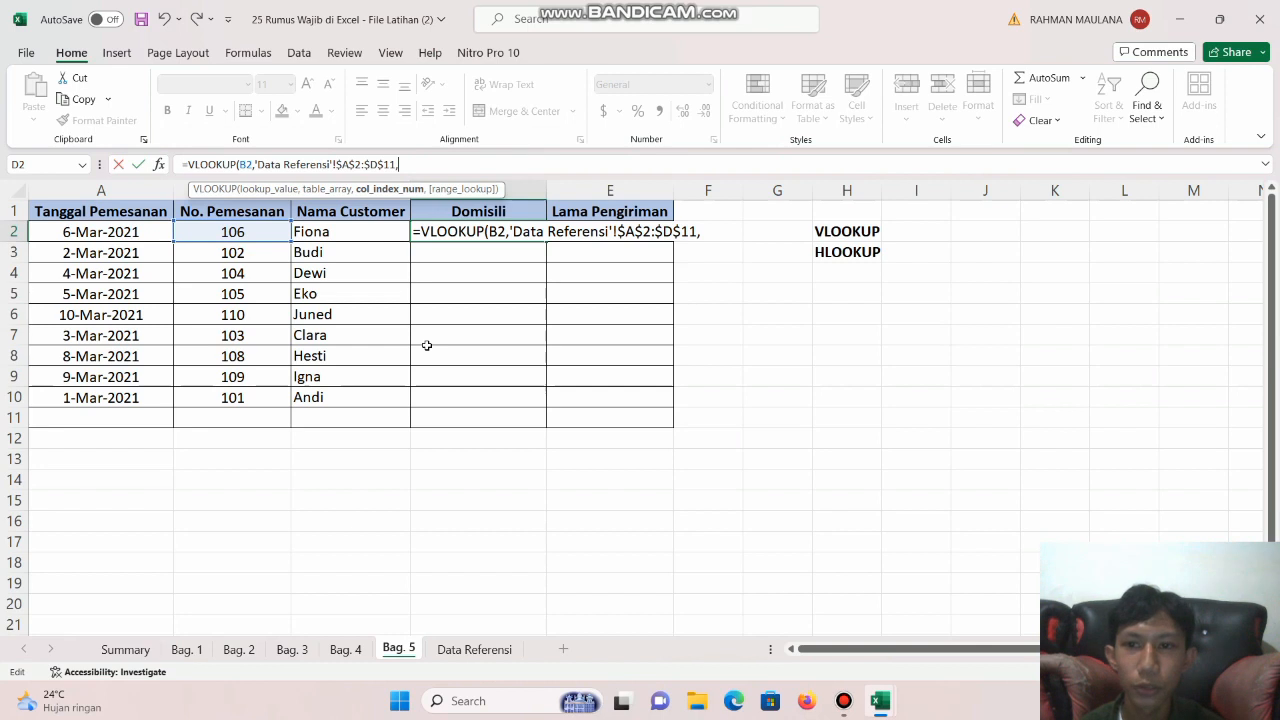
left_click(474, 650)
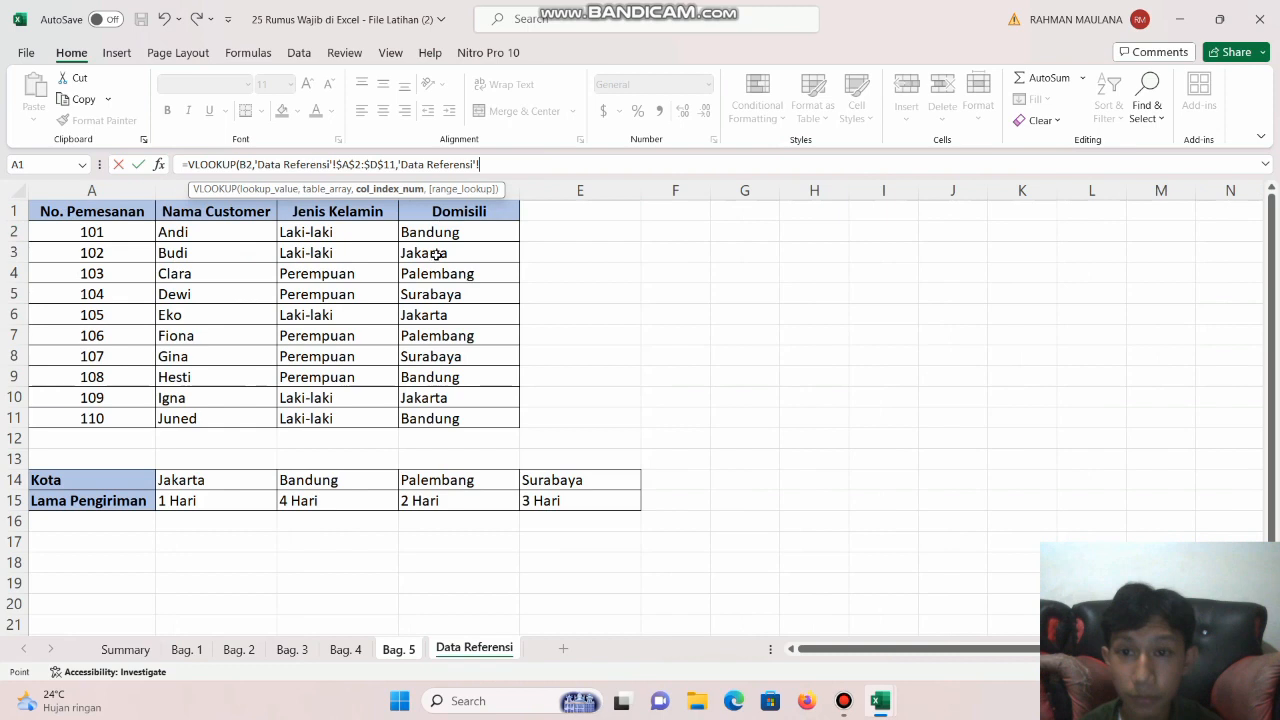
left_click(412, 653)
key("BackSpace")
key("BackSpace")
key("BackSpace")
key("BackSpace")
key("BackSpace")
key("BackSpace")
key("BackSpace")
key("BackSpace")
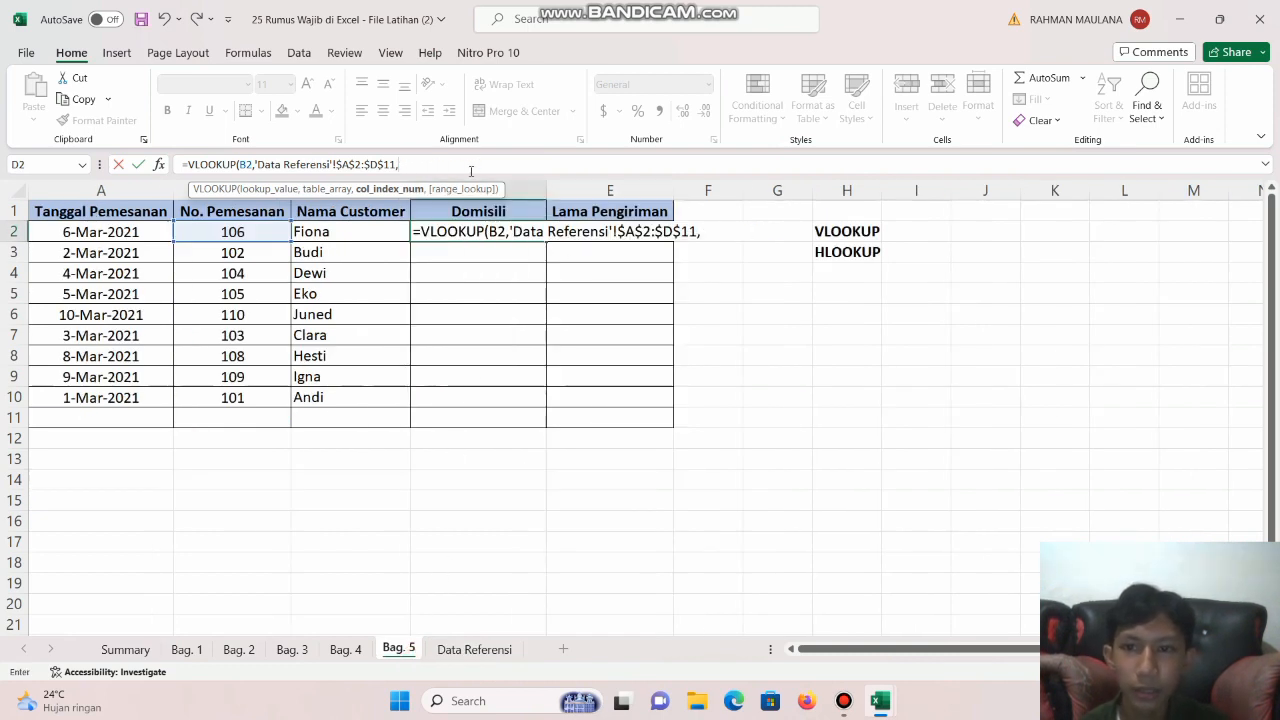
- Complete the D2 VLOOKUP with column index 4 and fill the Domisili formula down to D10
type("4")
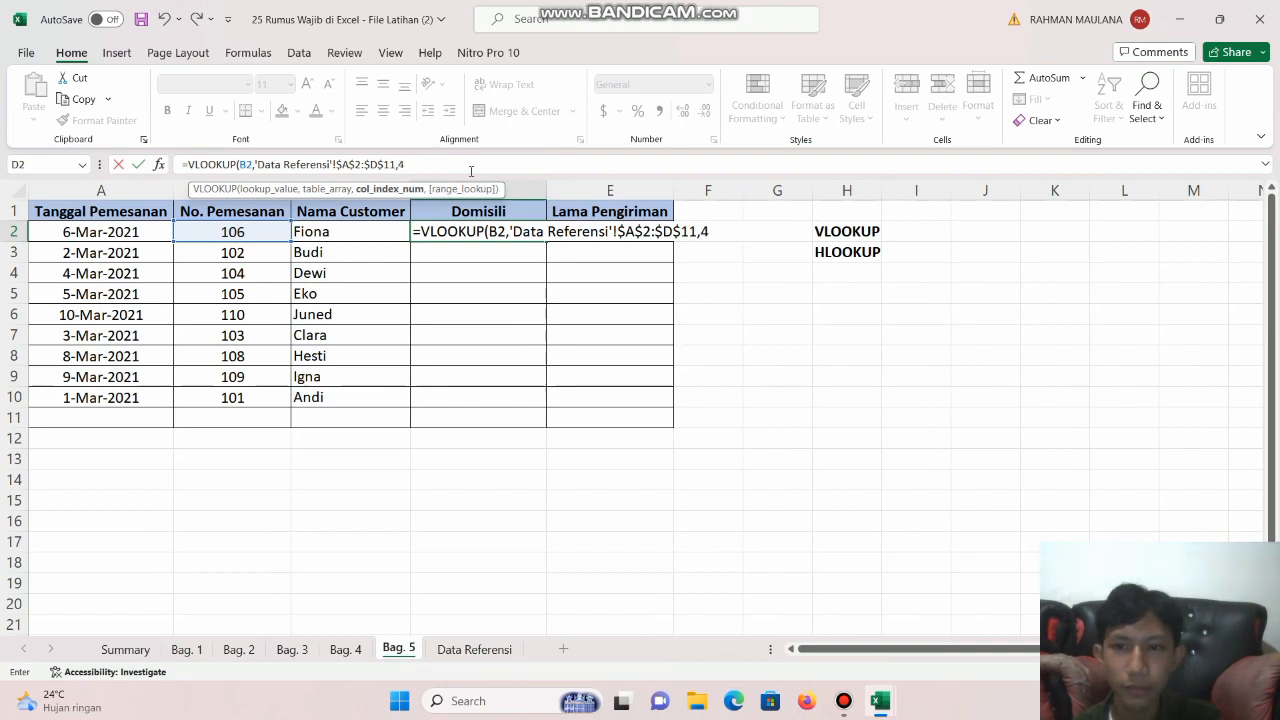
key("Return")
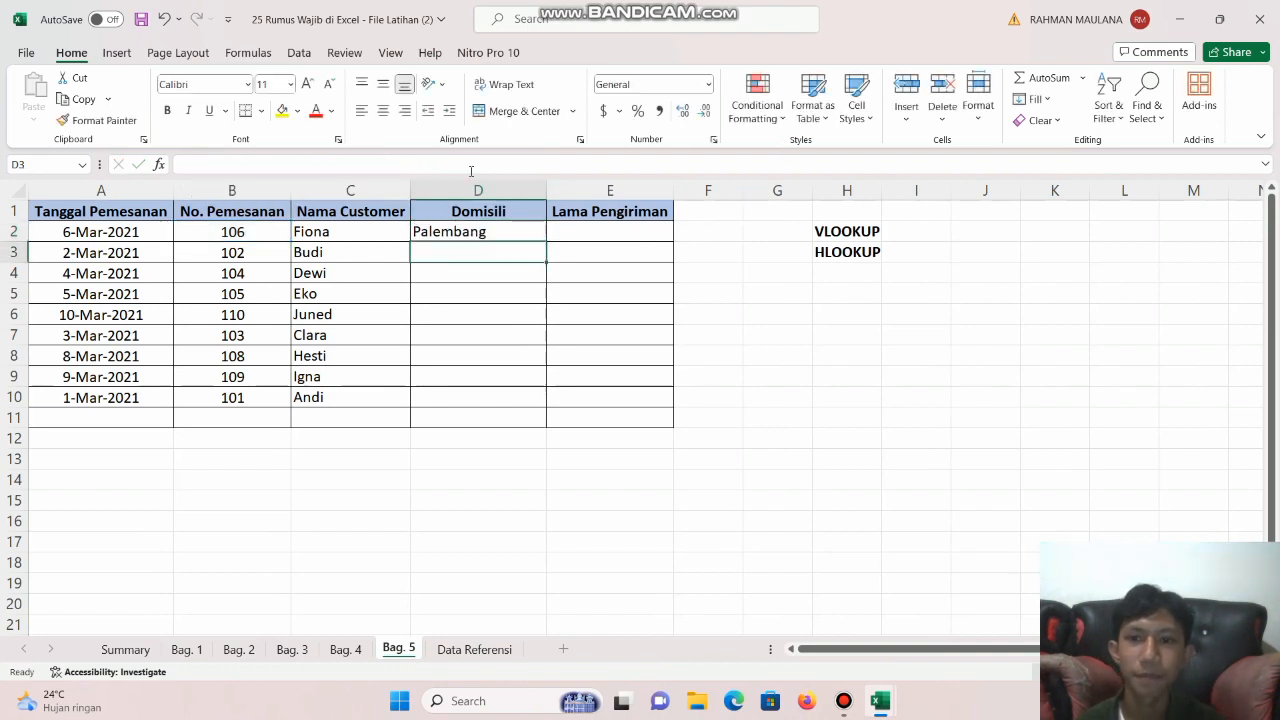
left_click(522, 236)
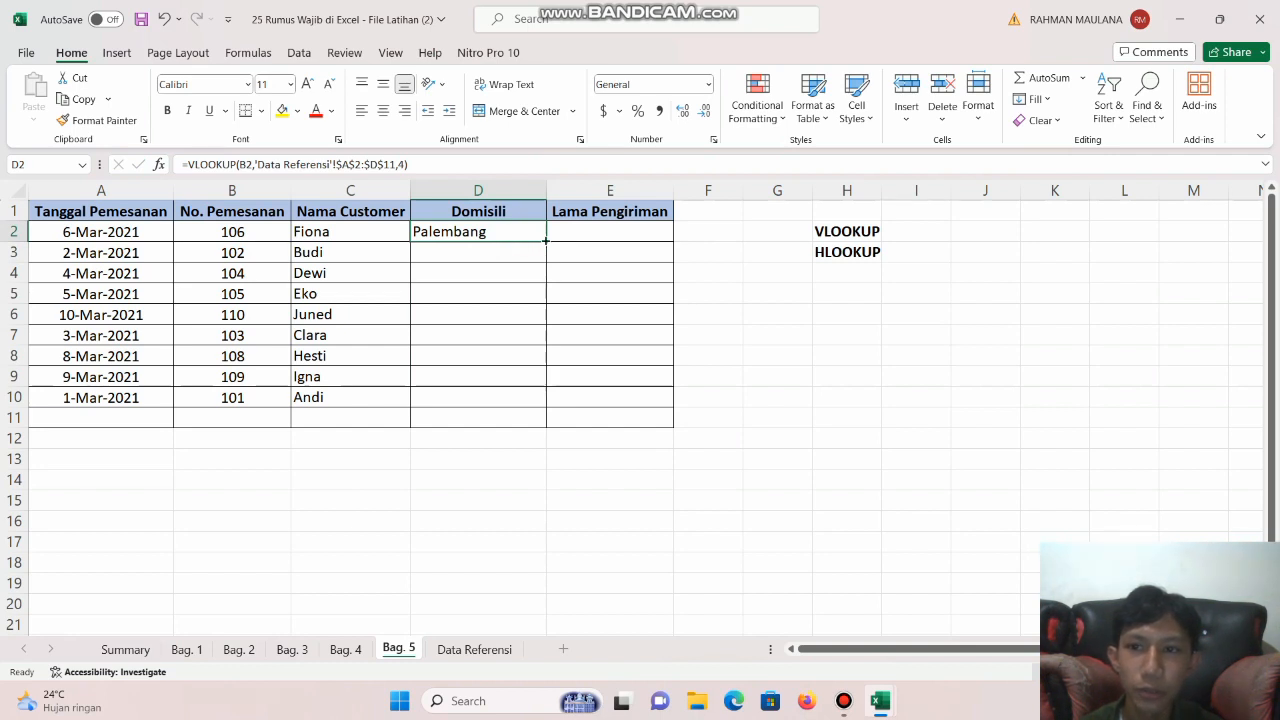
double_click(545, 240)
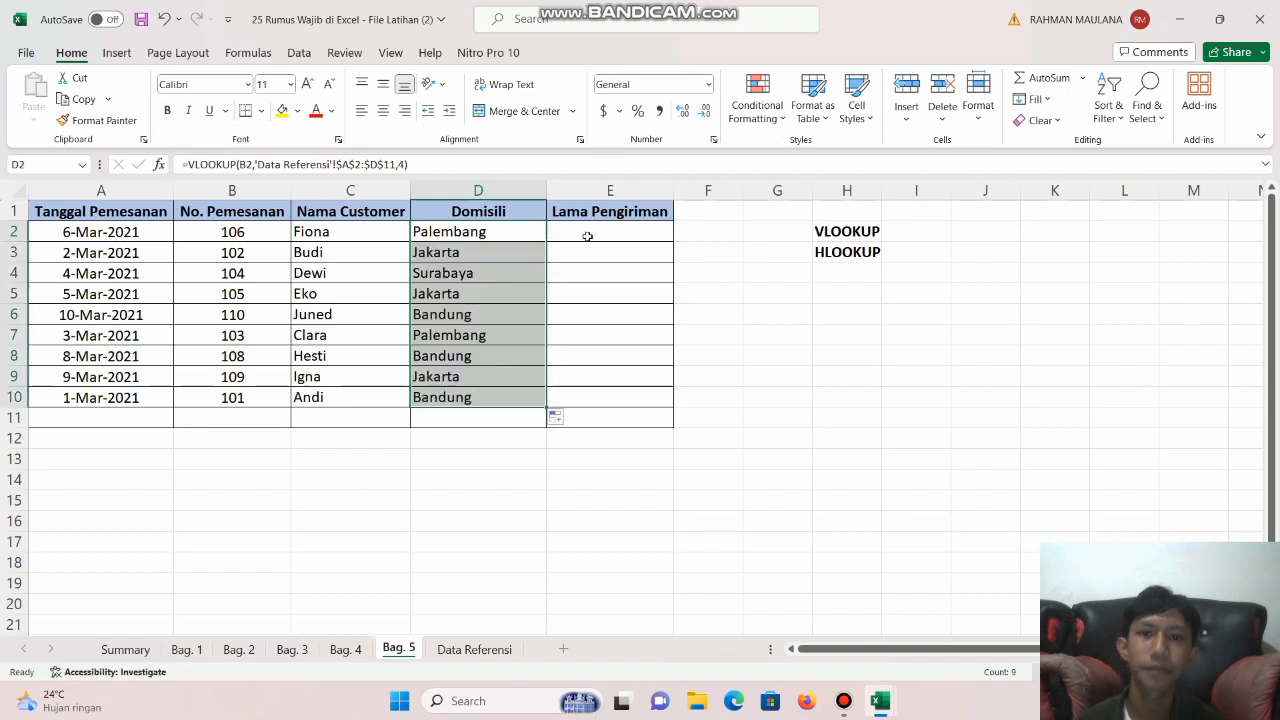
- Check the Lama Pengiriman table on Data Referensi, and start an HLOOKUP in E2 on Bag. 5 with D2 as the lookup value
left_click(588, 236)
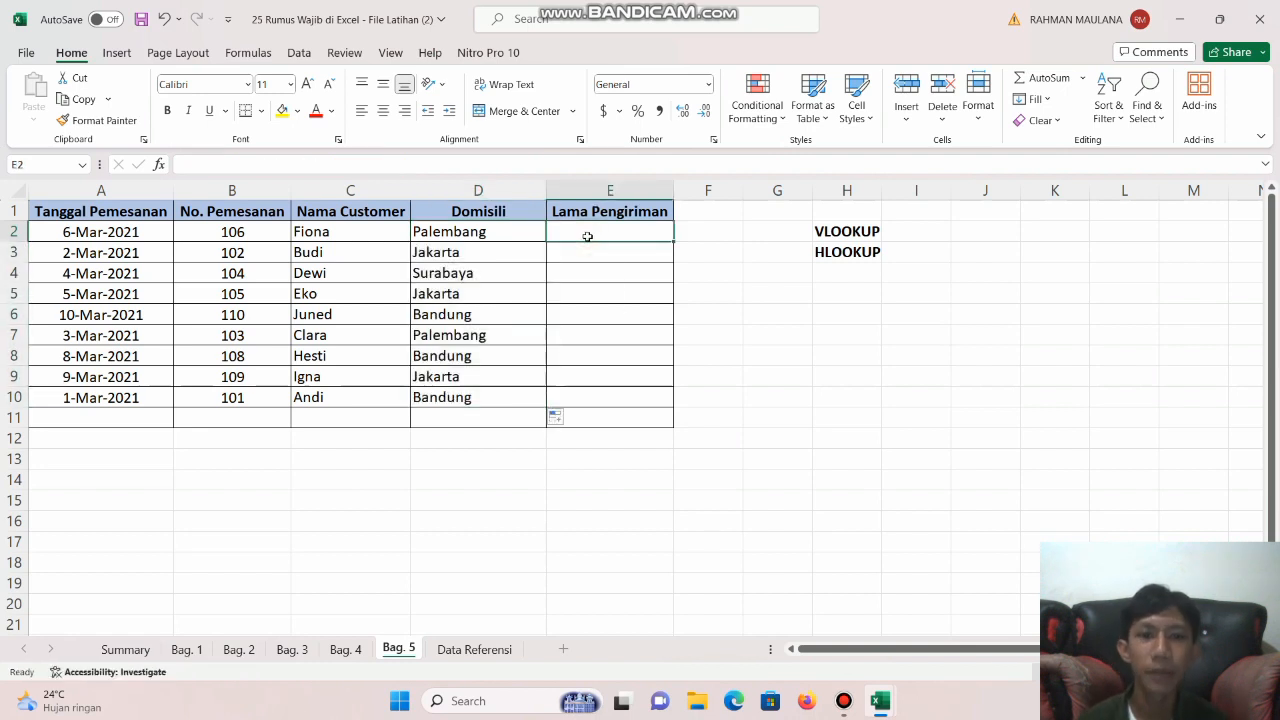
left_click(487, 649)
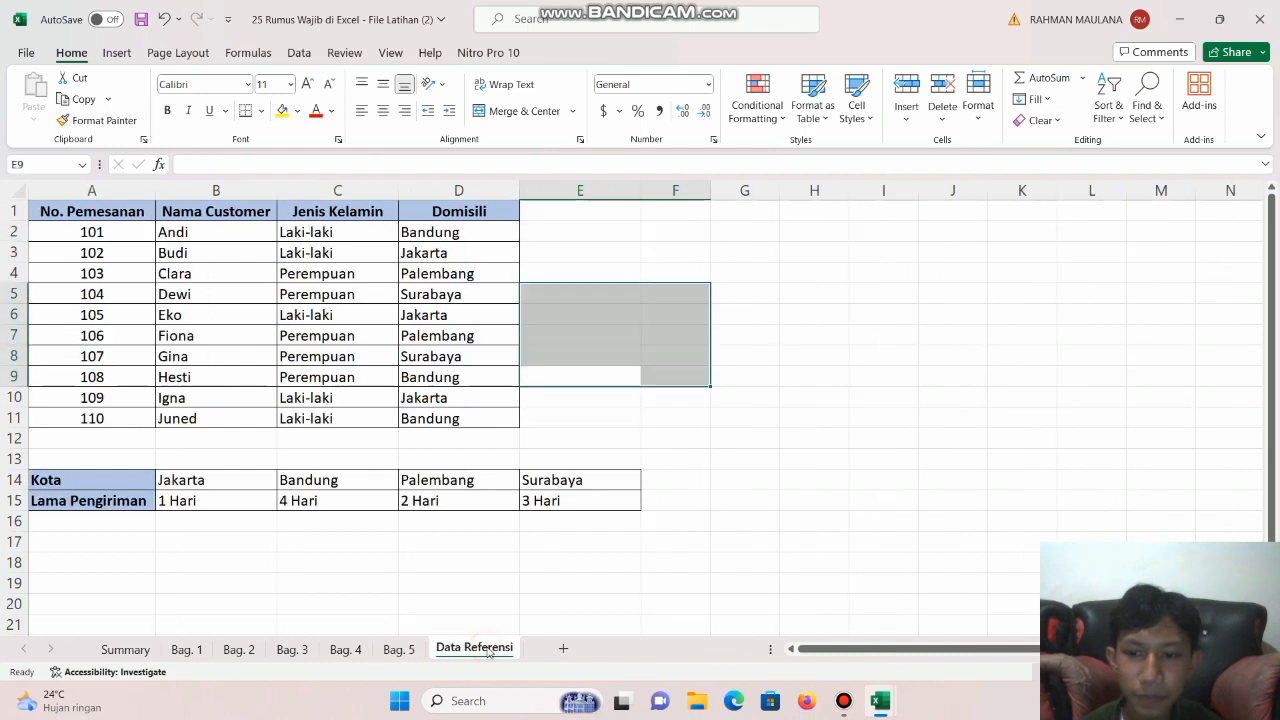
left_click(404, 649)
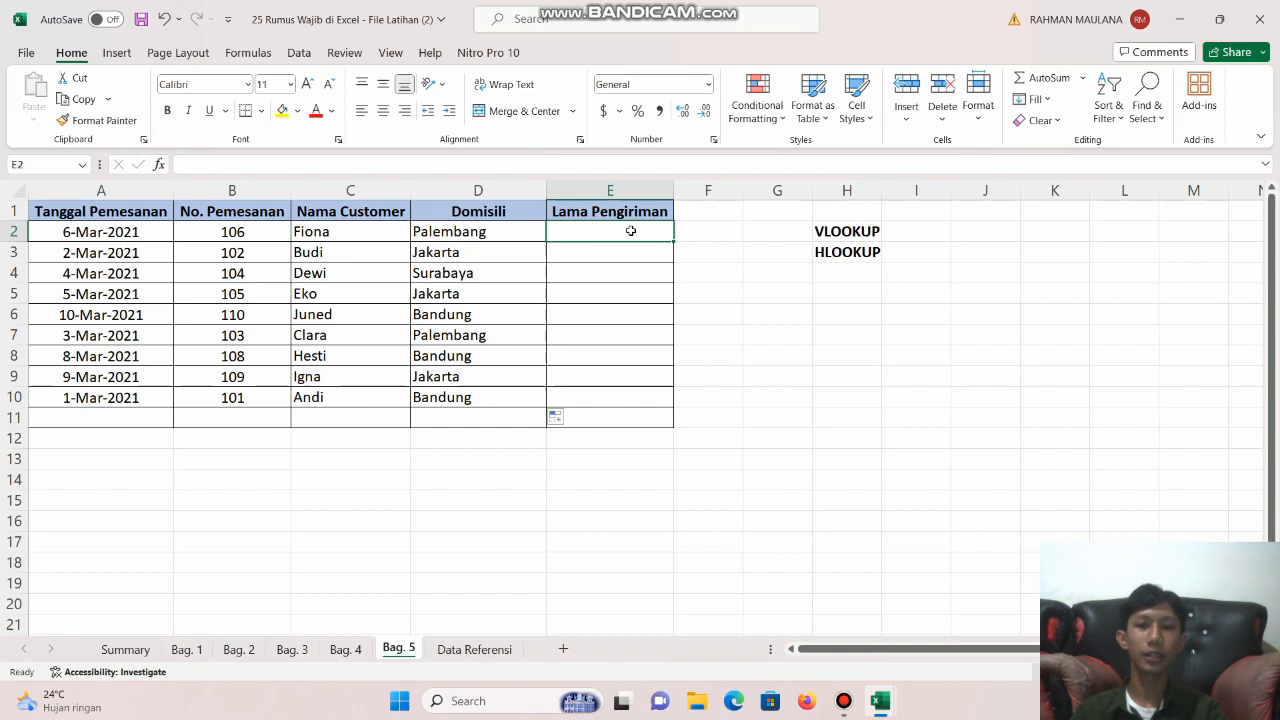
type("=")
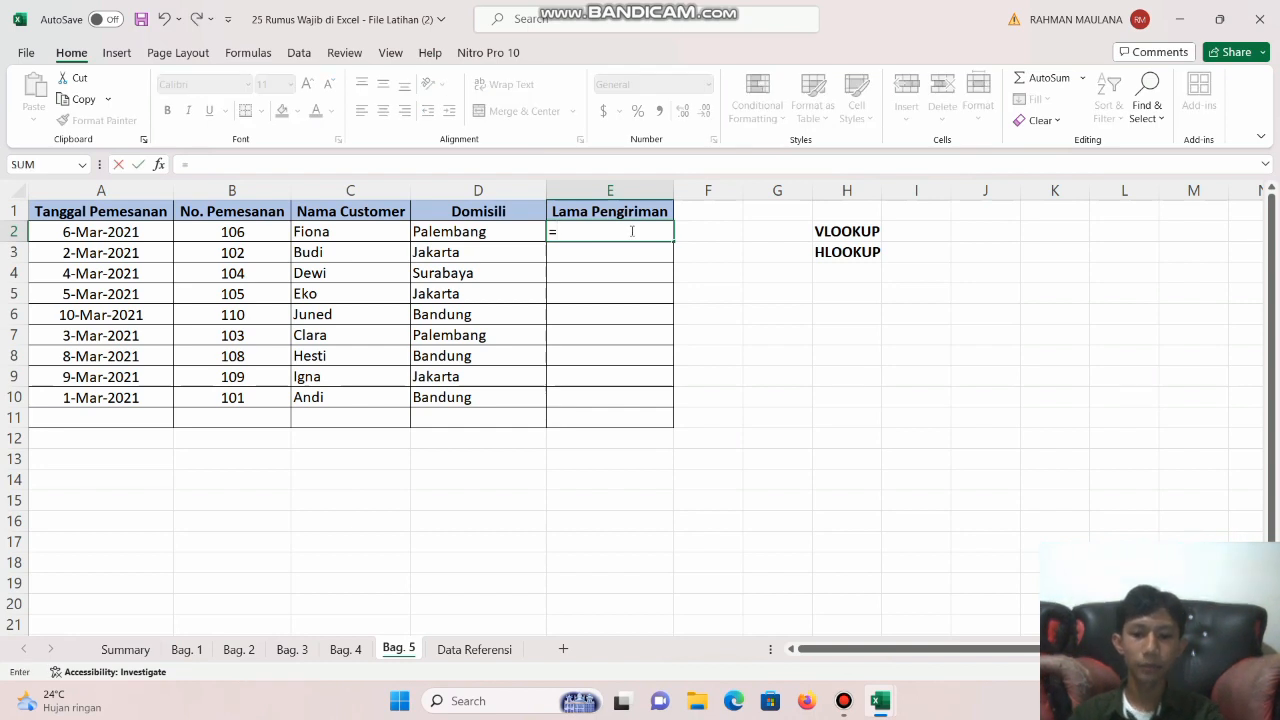
type("hloo")
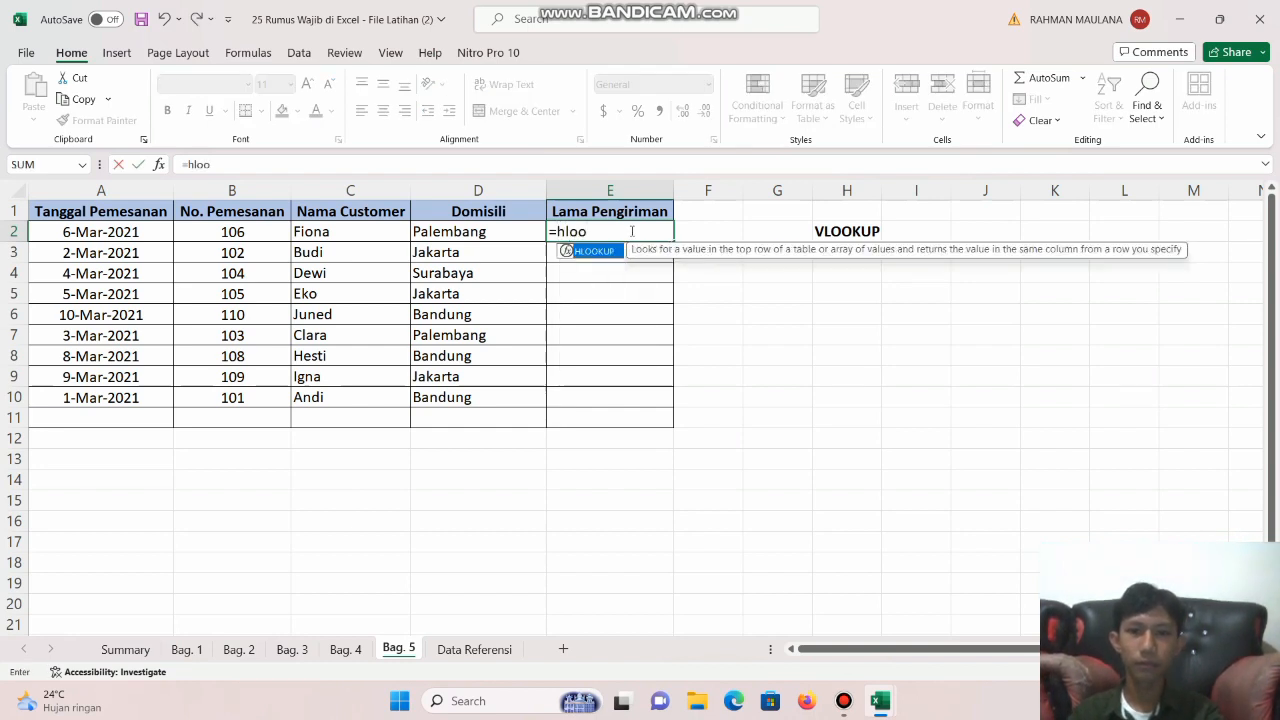
double_click(598, 250)
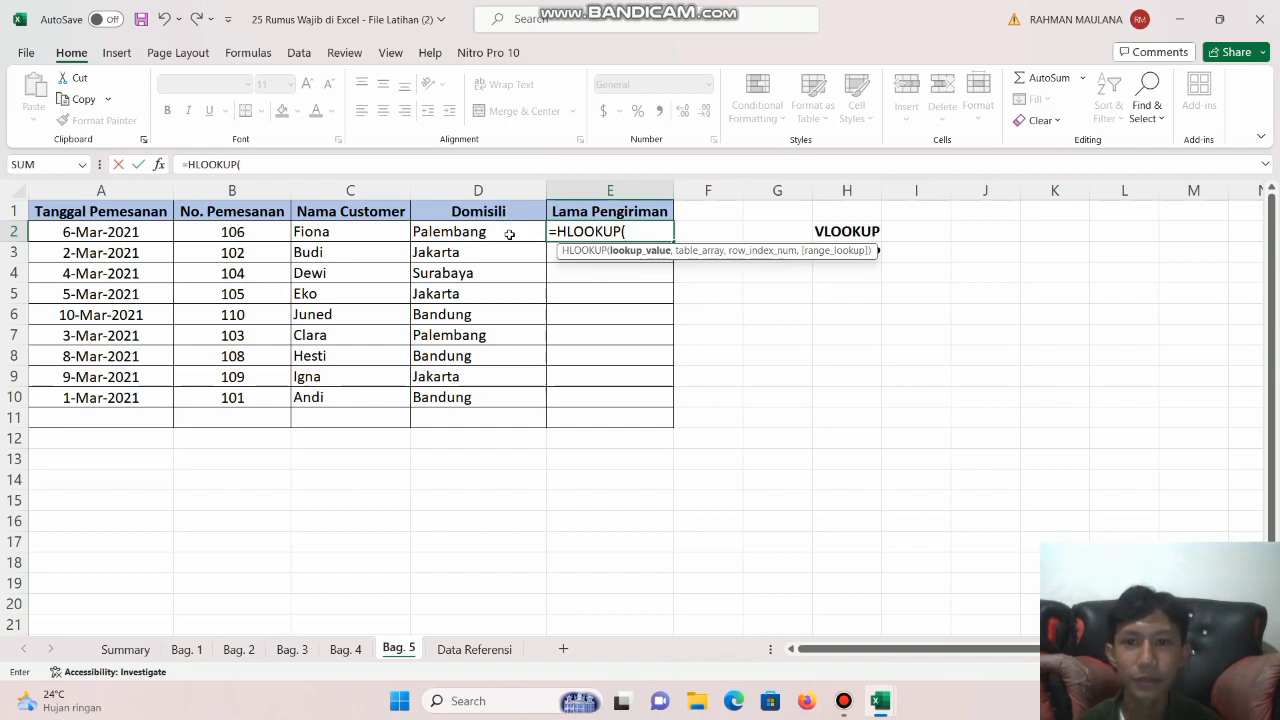
left_click(509, 234)
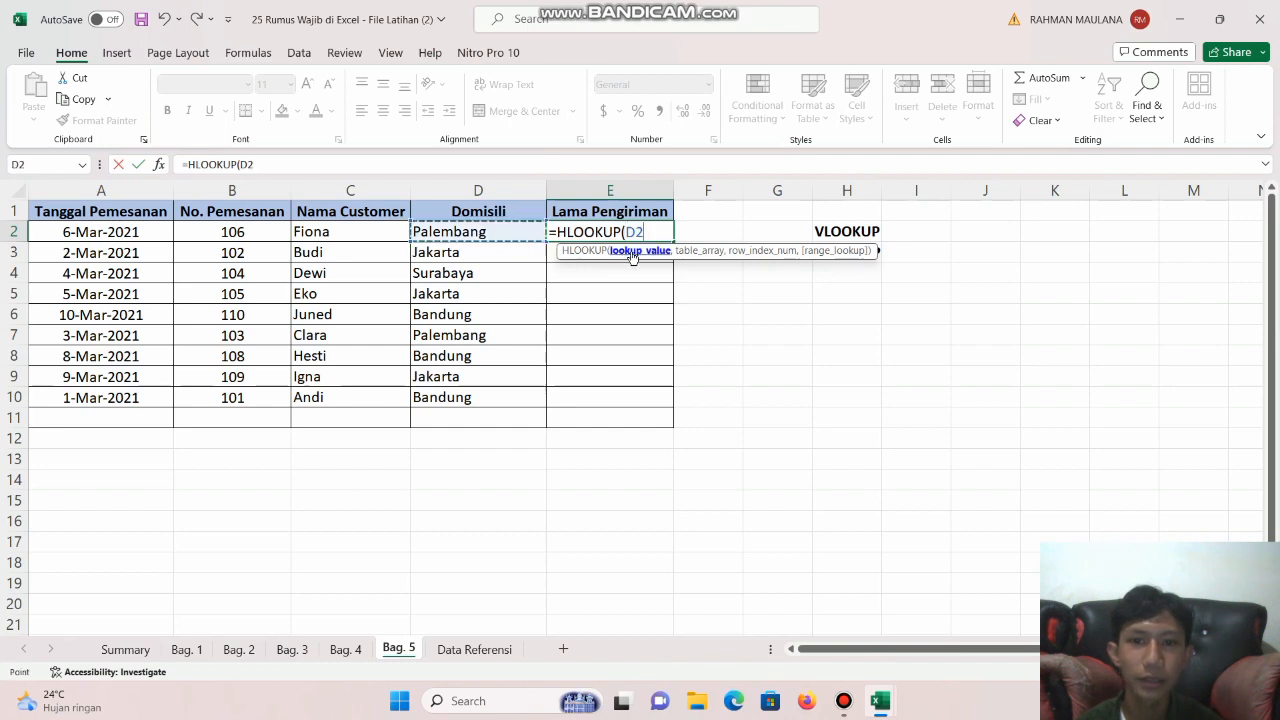
type(",")
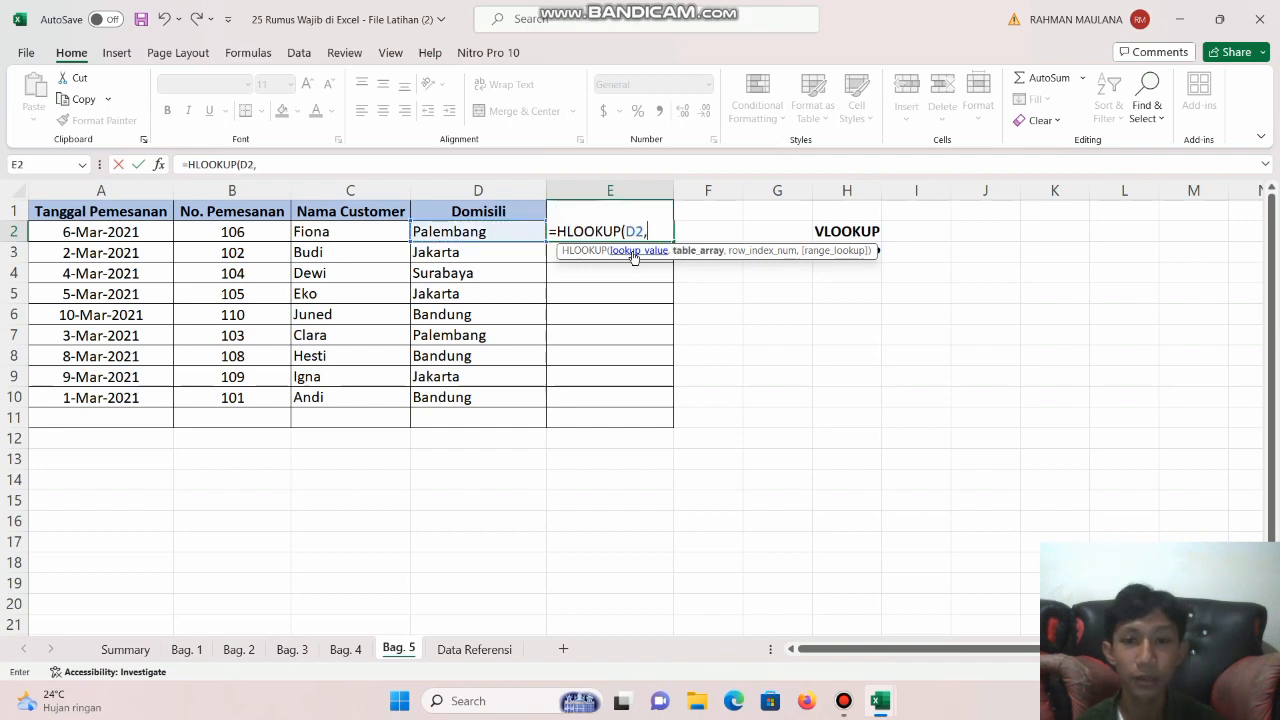
- Set the table array of the E2 HLOOKUP to the absolute range $B$14:$E$15 on Data Referensi
left_click(474, 650)
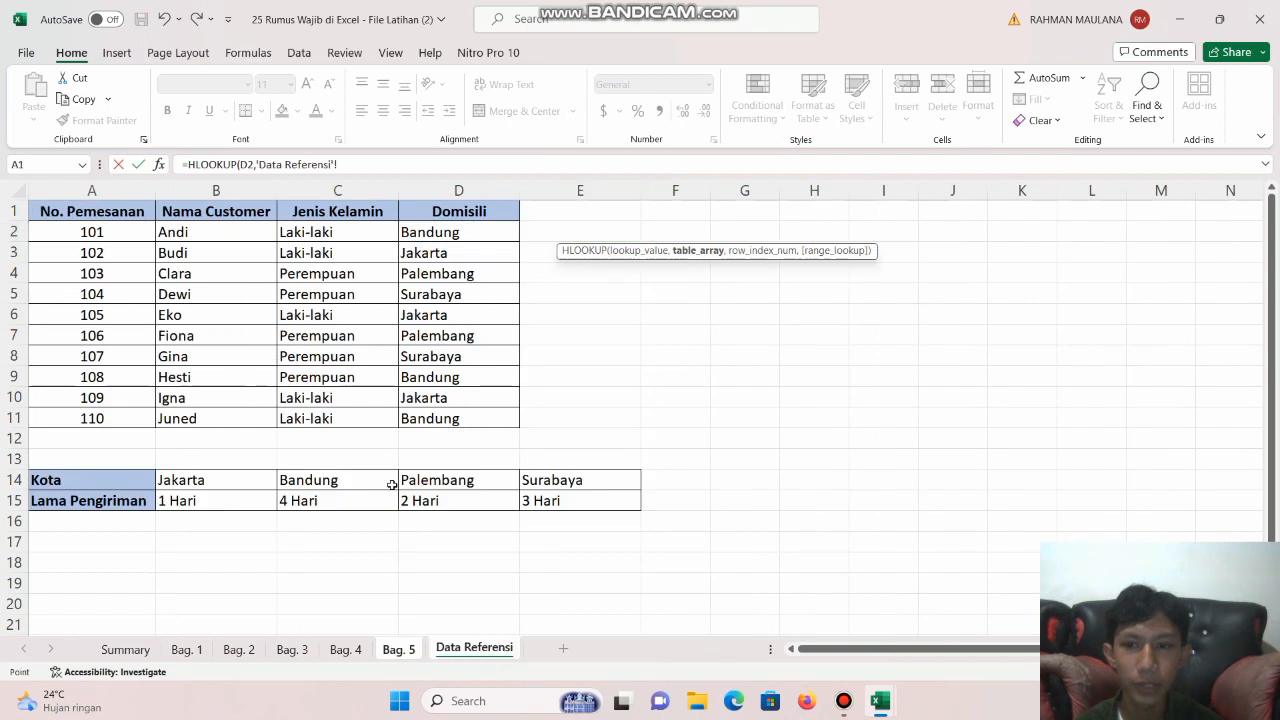
left_click_drag(200, 477, 560, 500)
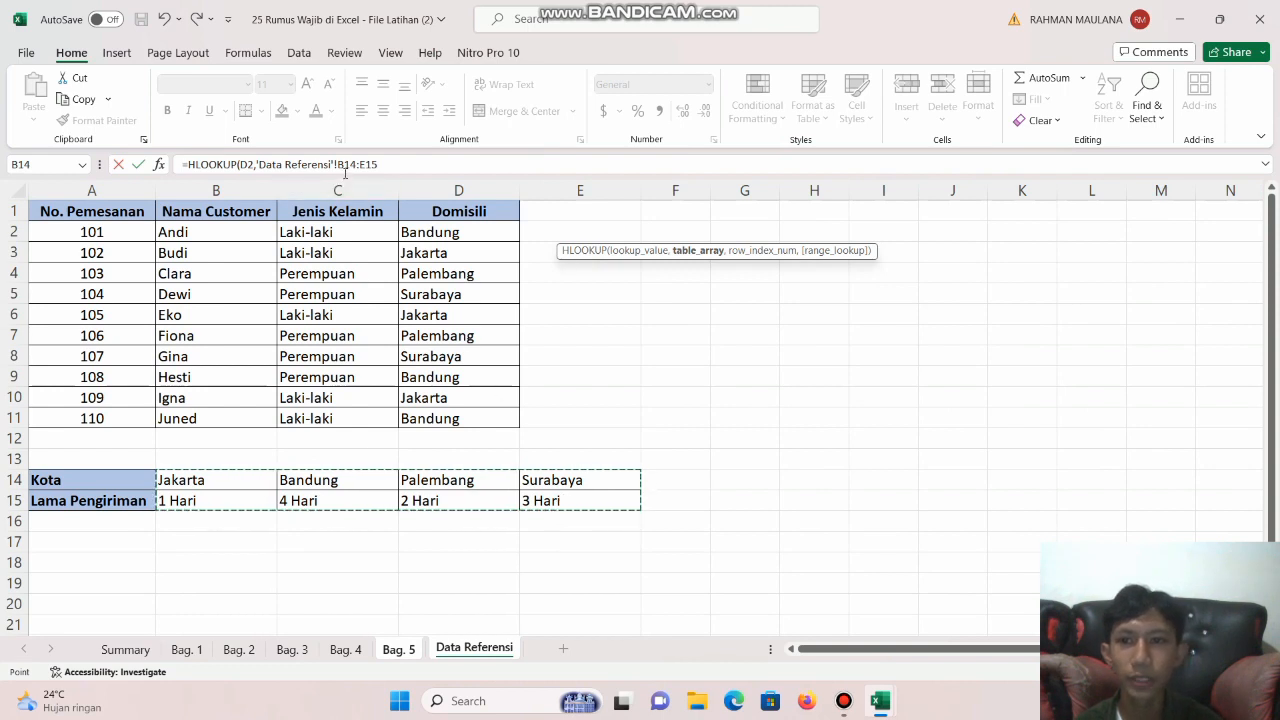
left_click_drag(338, 165, 381, 165)
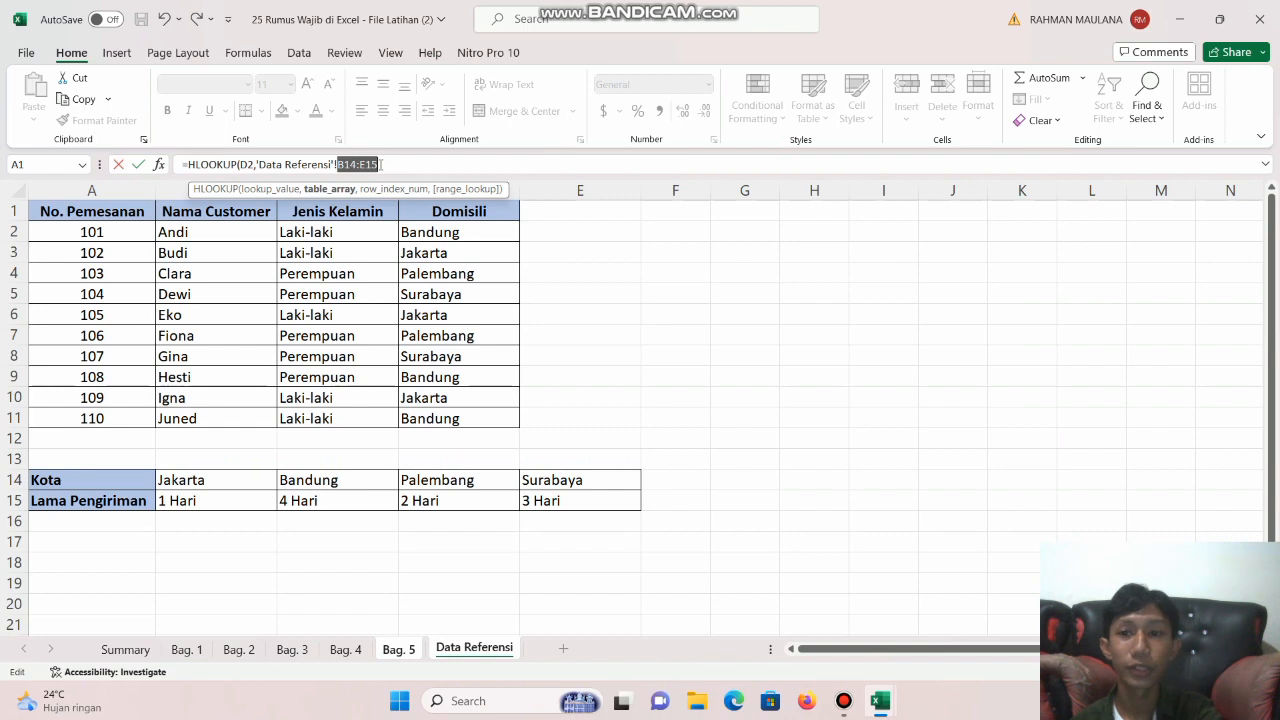
key("F4")
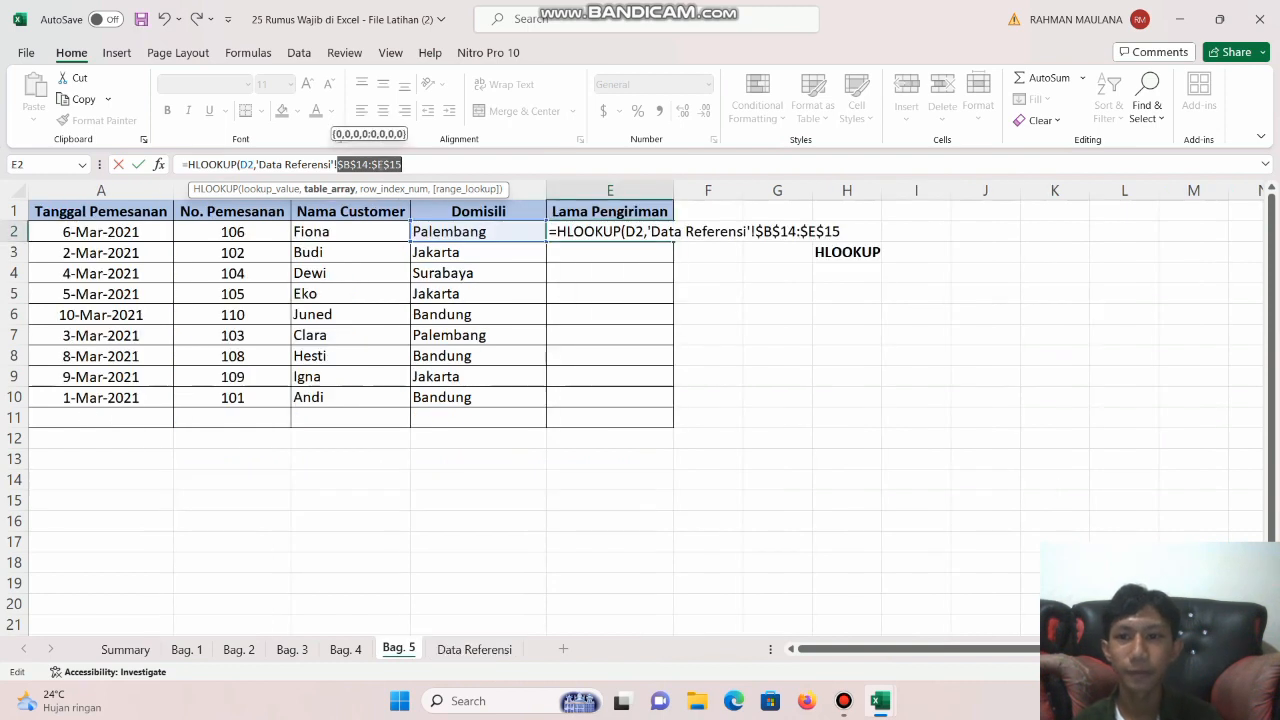
left_click(457, 158)
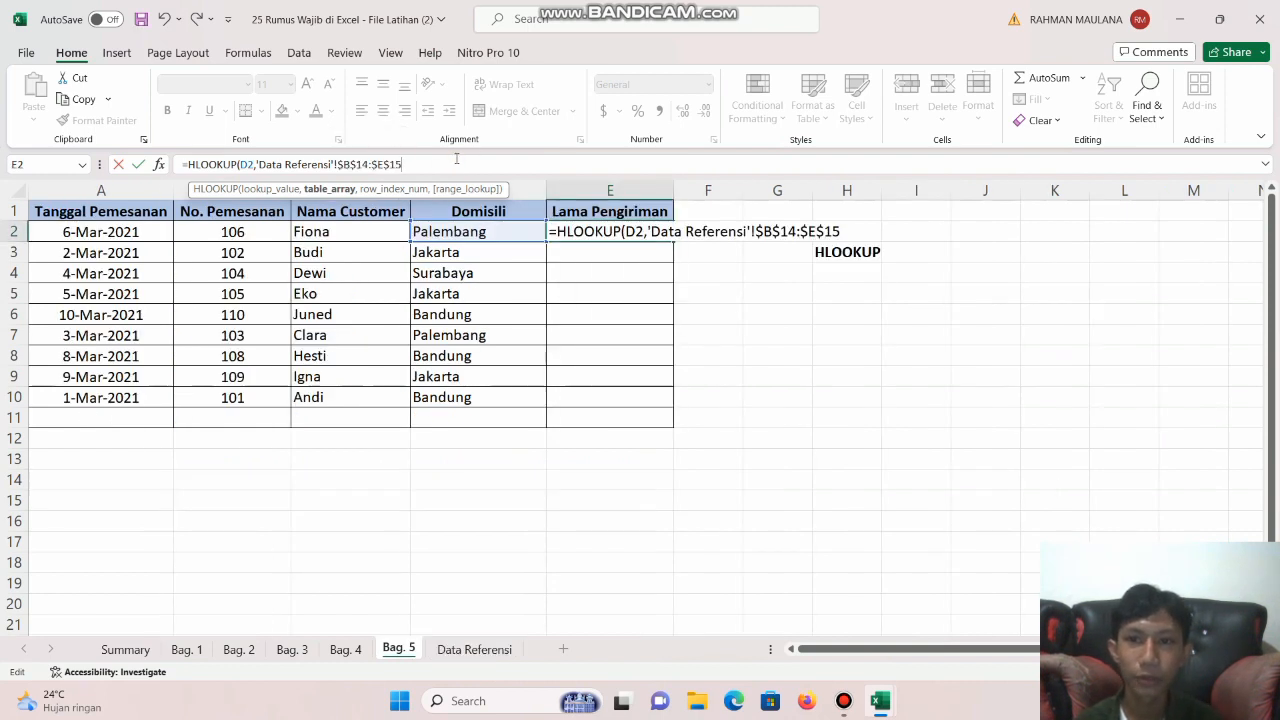
type(",")
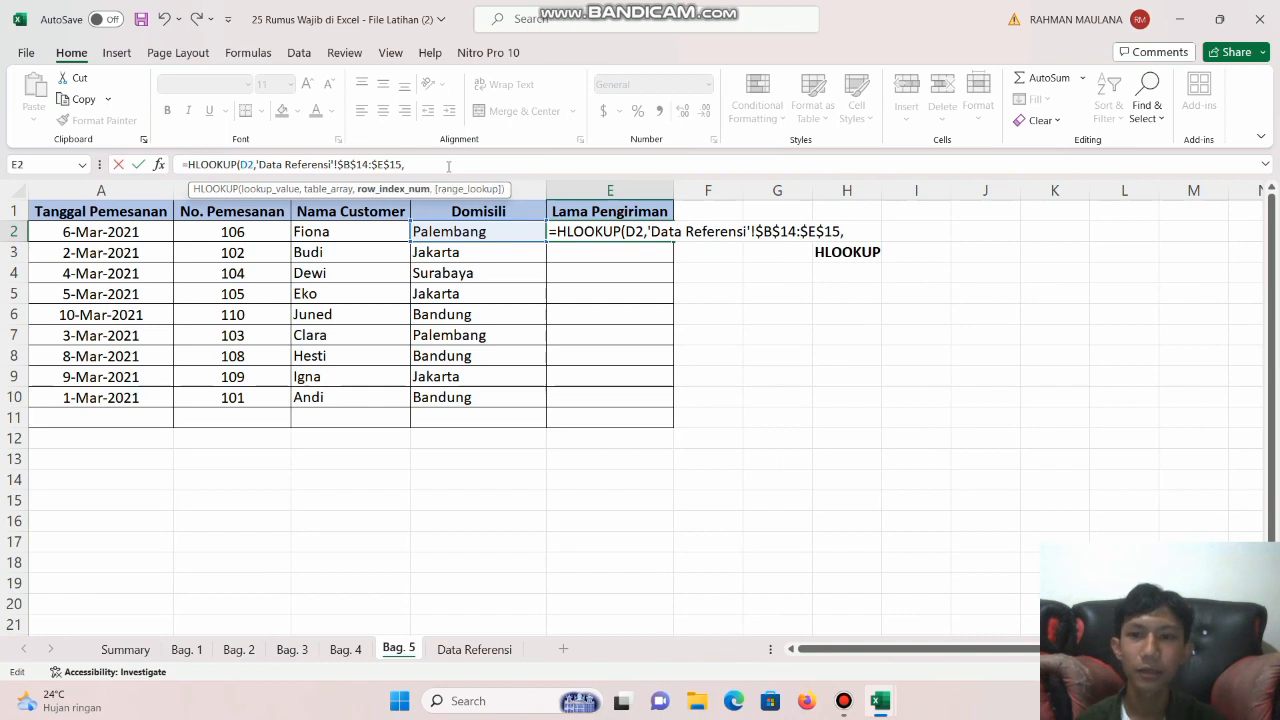
left_click(479, 652)
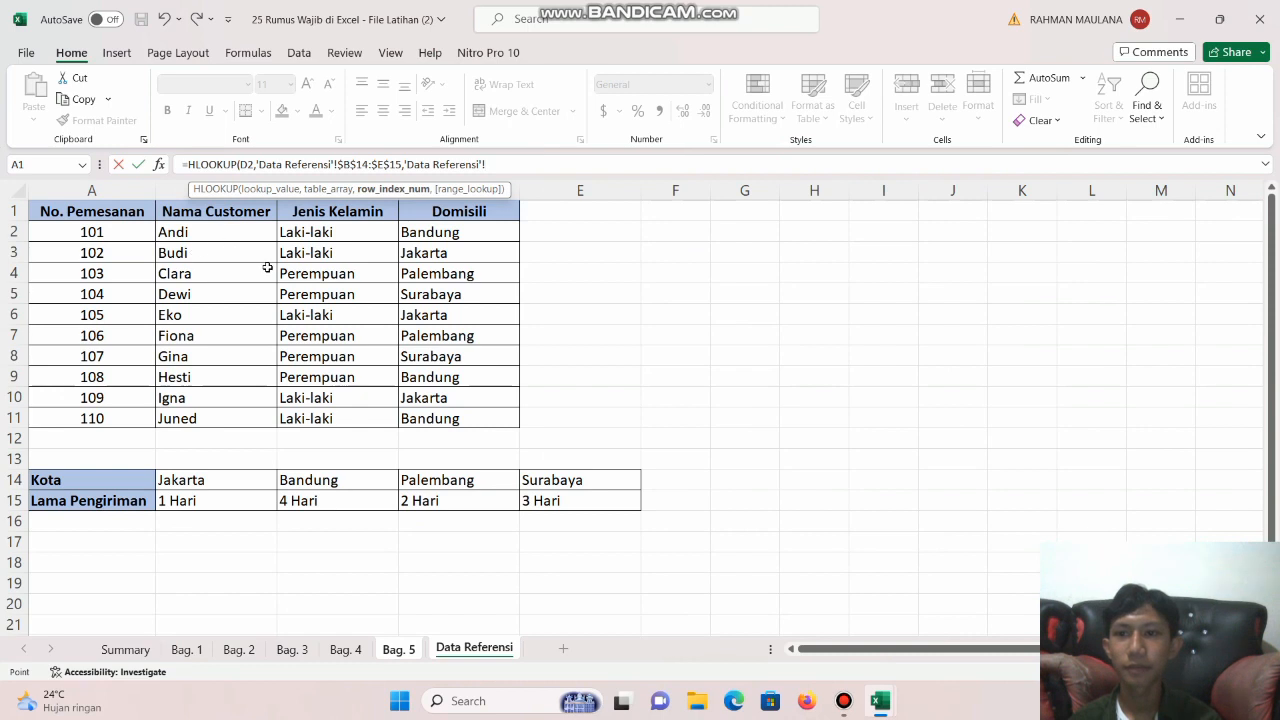
left_click(399, 650)
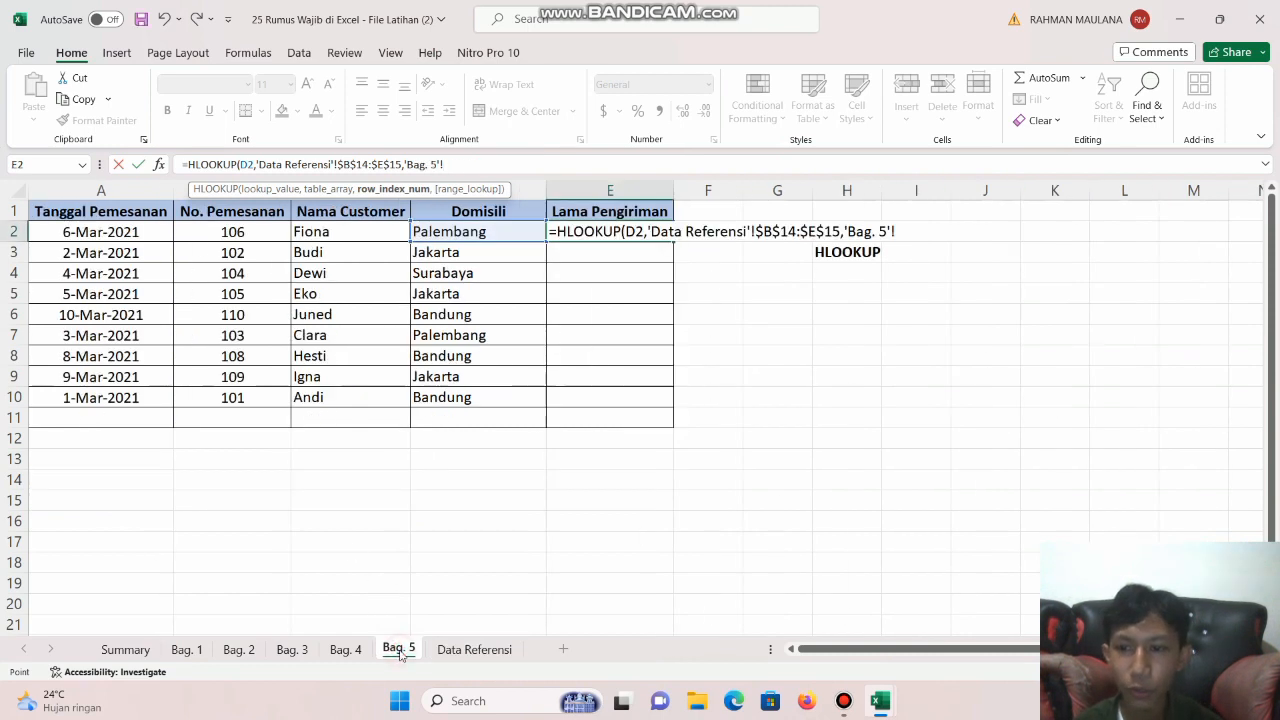
key("BackSpace")
key("BackSpace")
key("BackSpace")
key("BackSpace")
key("BackSpace")
key("BackSpace")
key("BackSpace")
key("BackSpace")
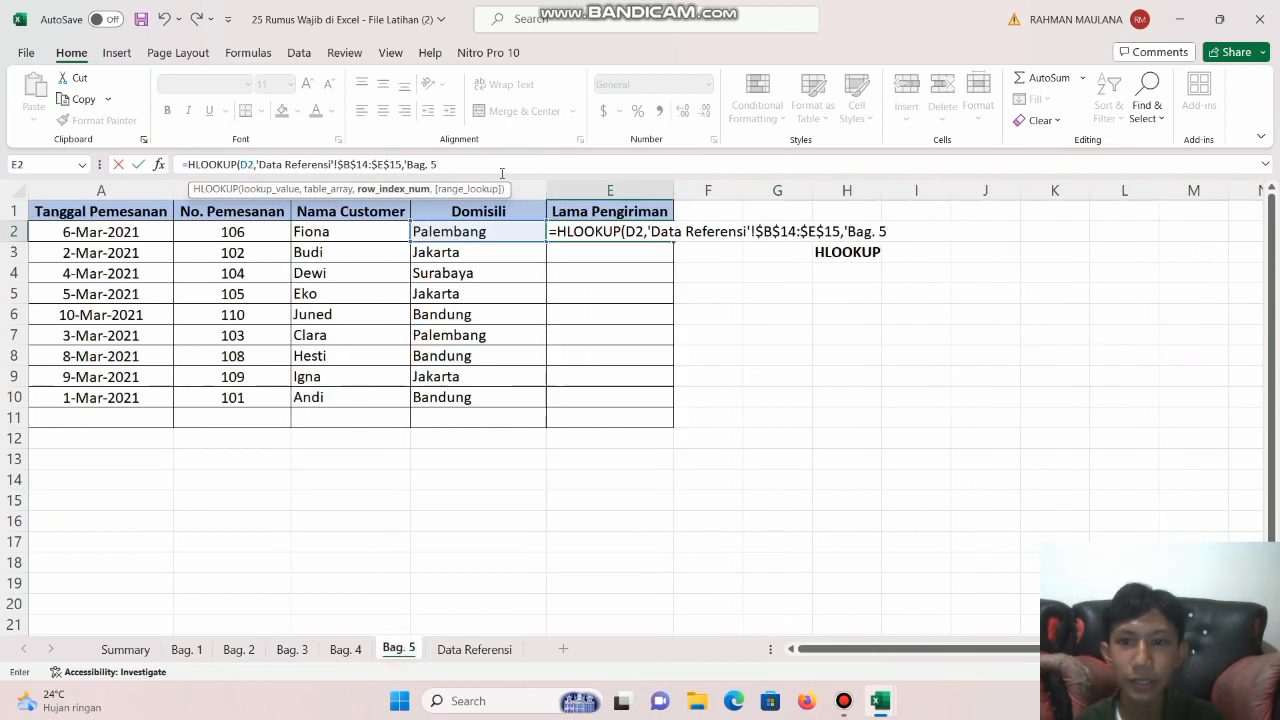
- Complete the E2 HLOOKUP with row index 2 and fill the Lama Pengiriman formula down to E10
type("2")
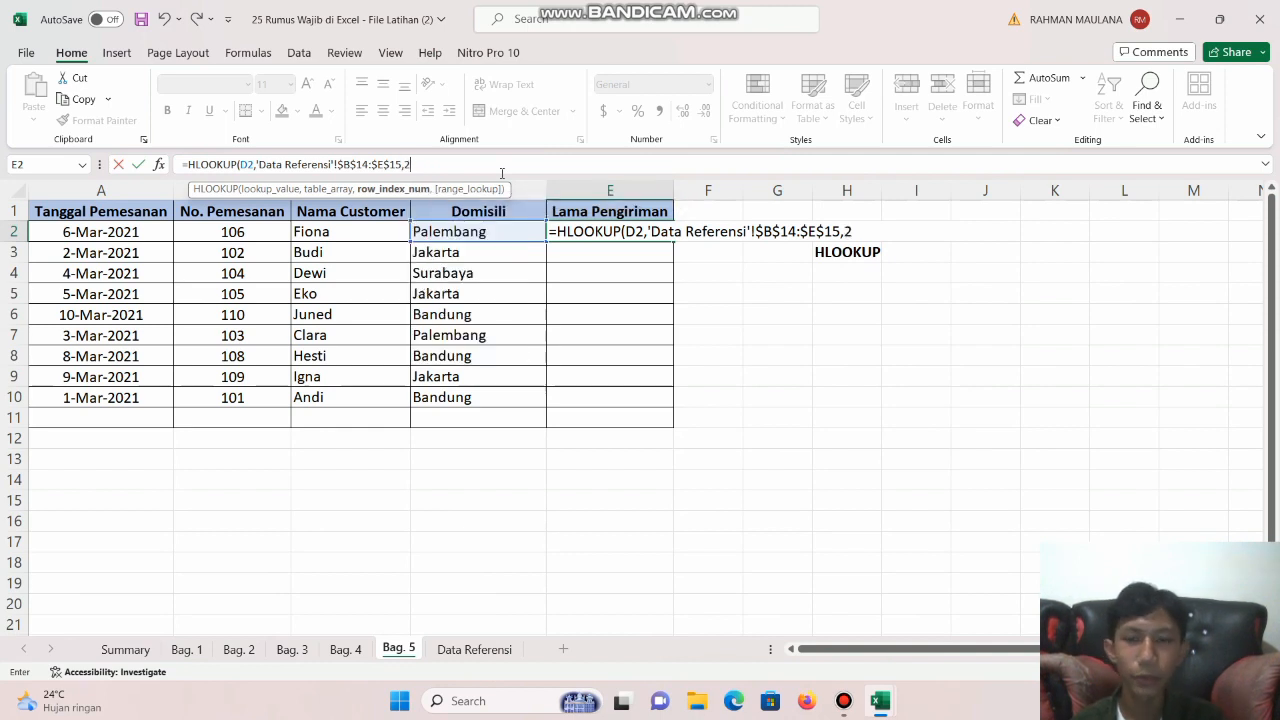
key("Return")
left_click(640, 237)
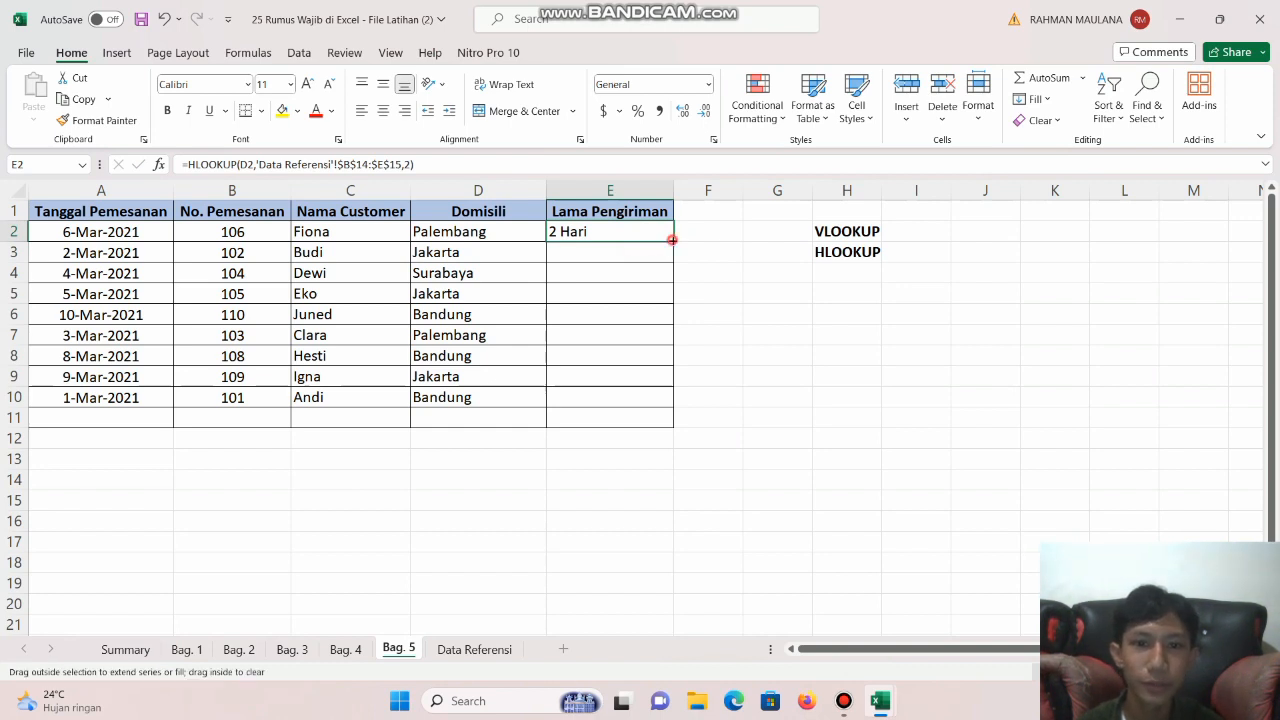
double_click(673, 241)
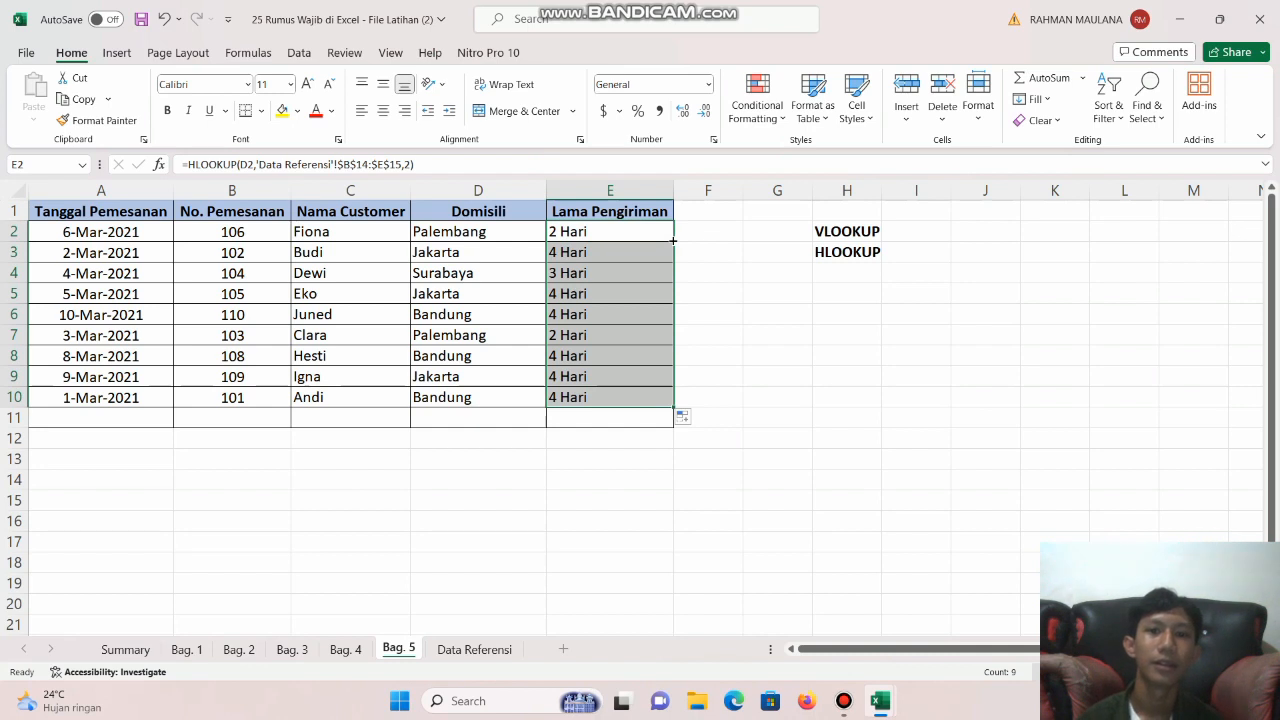